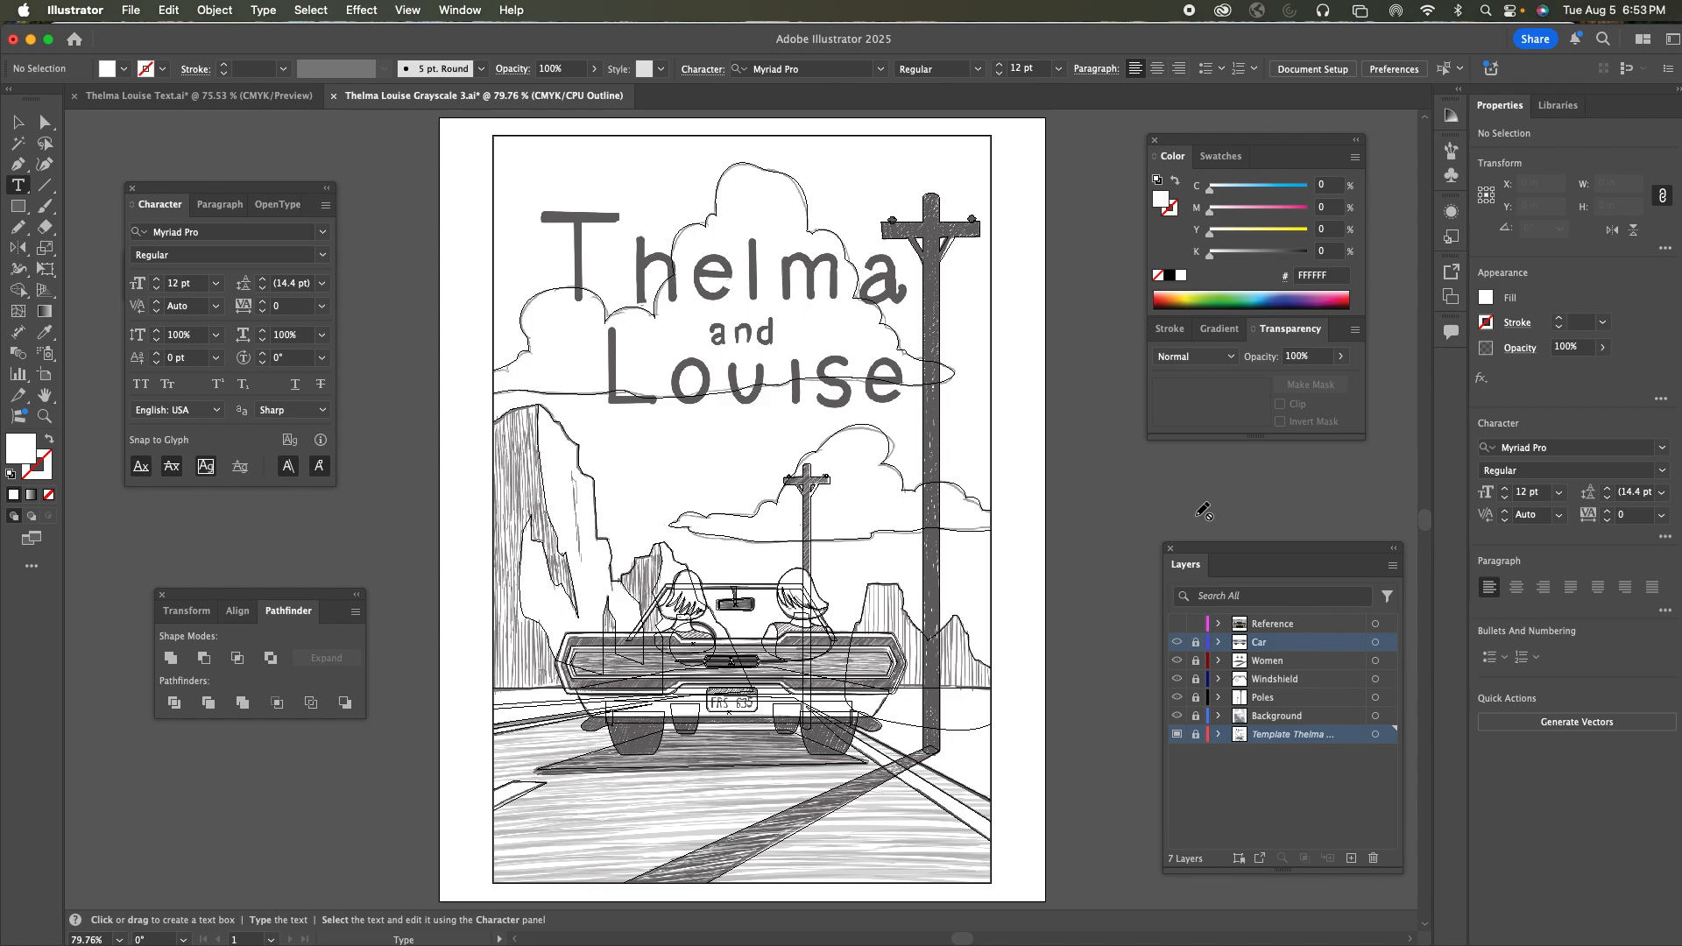
Switch from outline view to the full-colour preview and delete the Reference layer with the car photo
key(super+y)
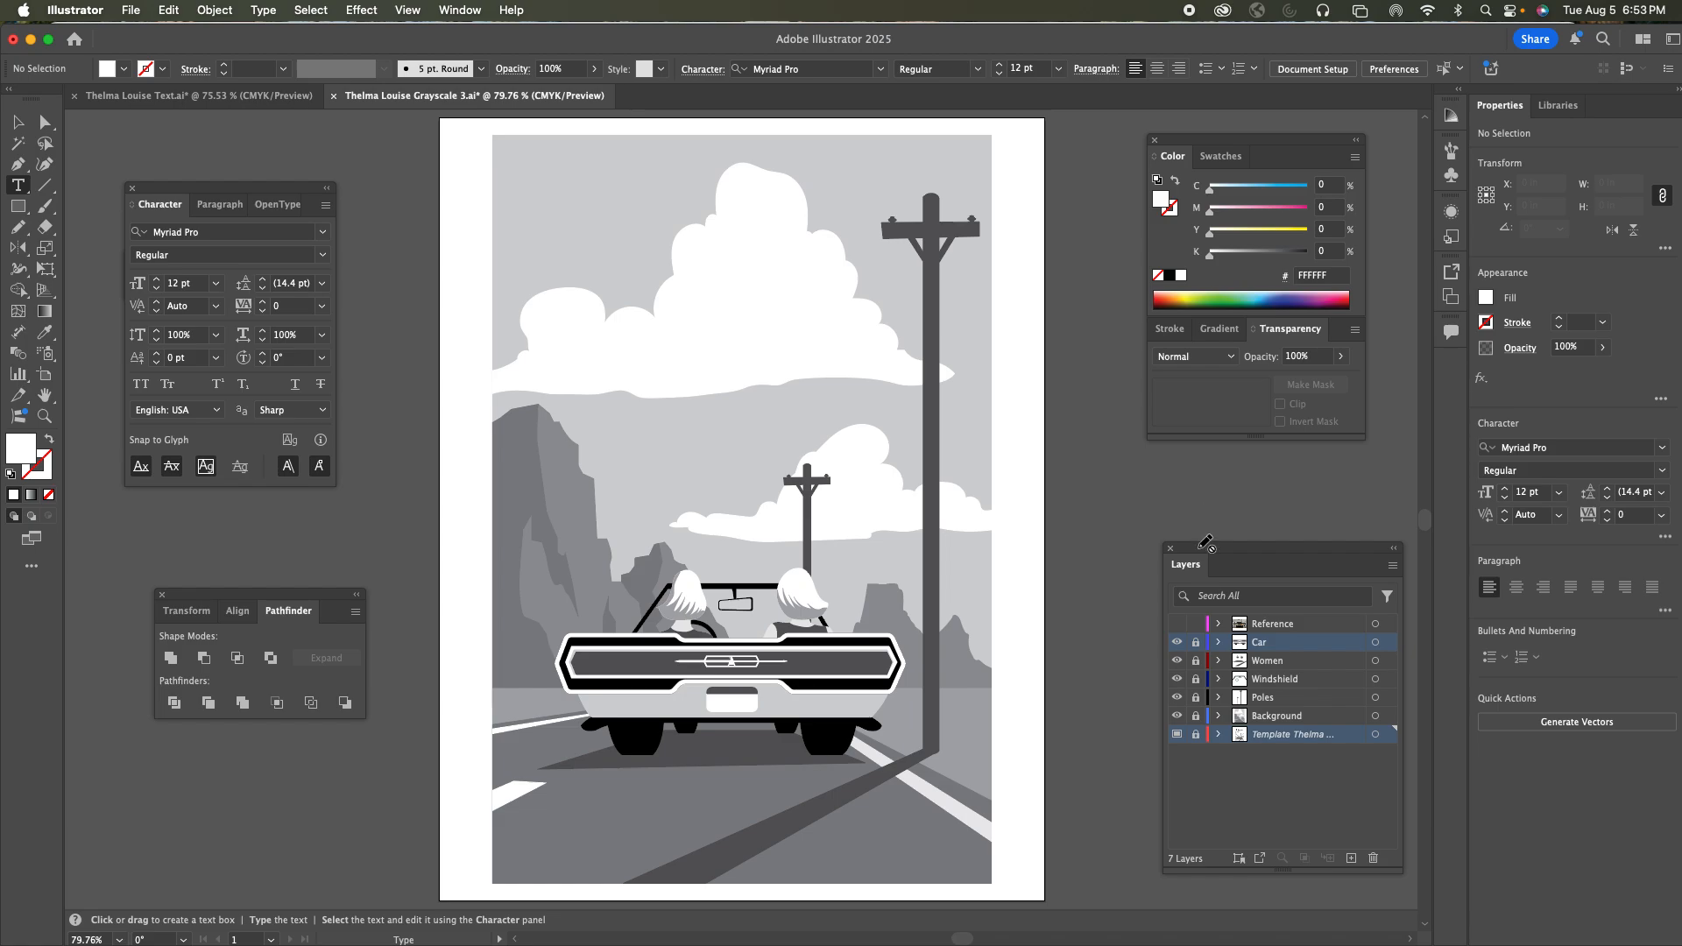
click(1177, 624)
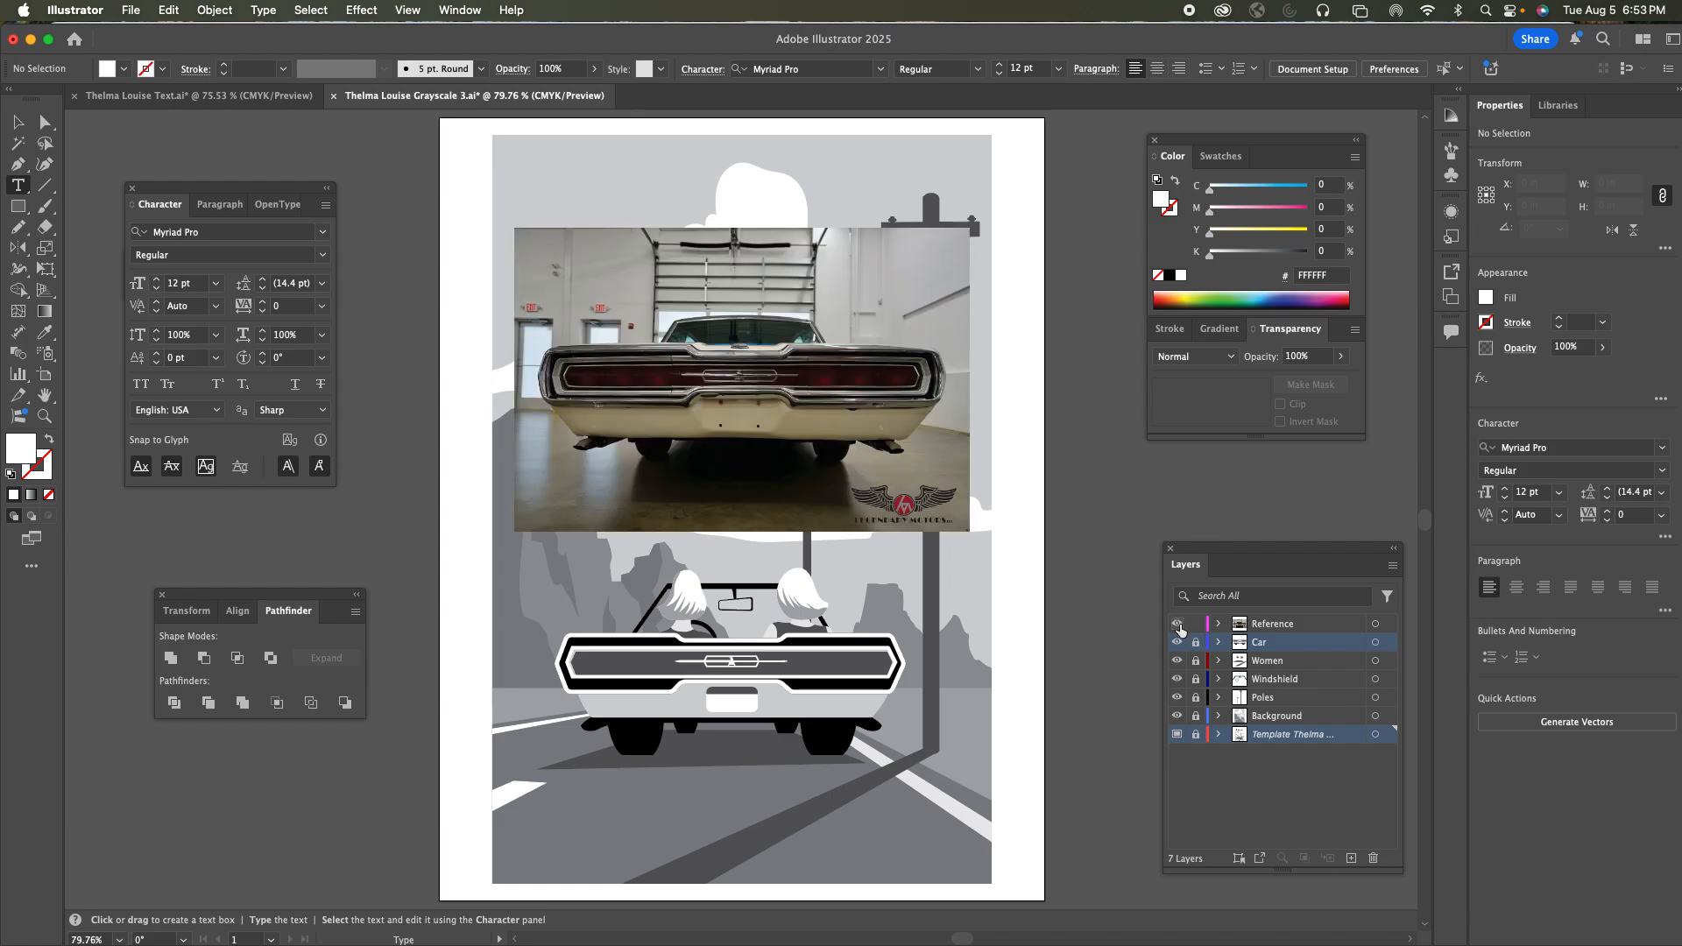
click(1278, 628)
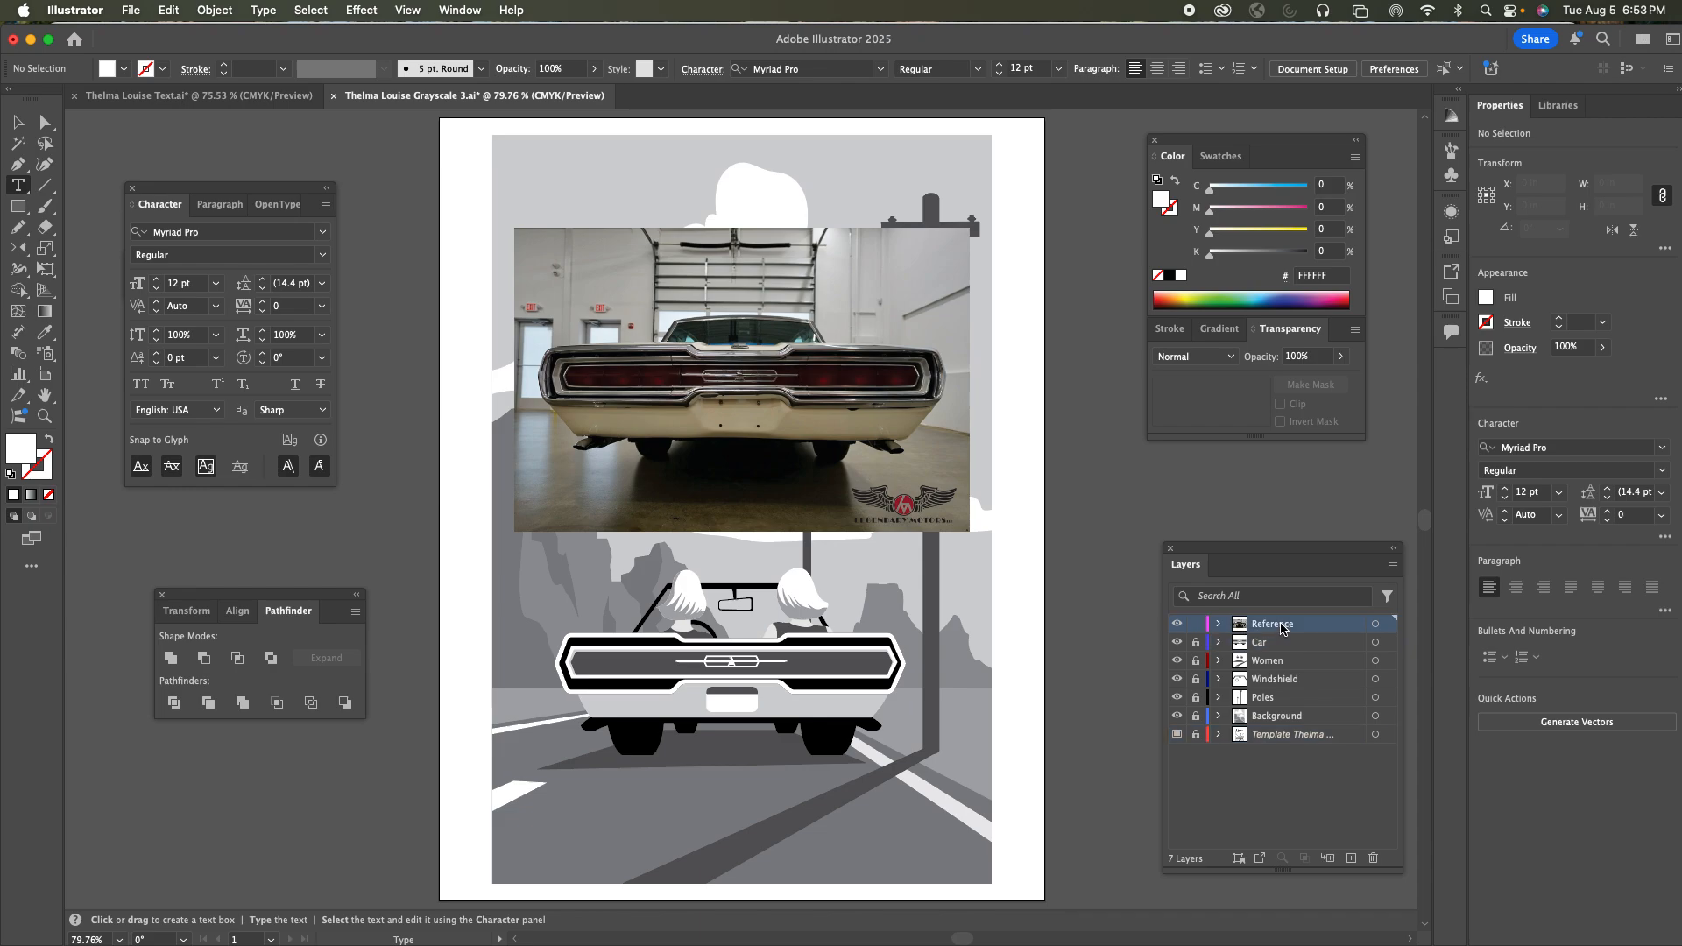
click(1372, 858)
click(988, 521)
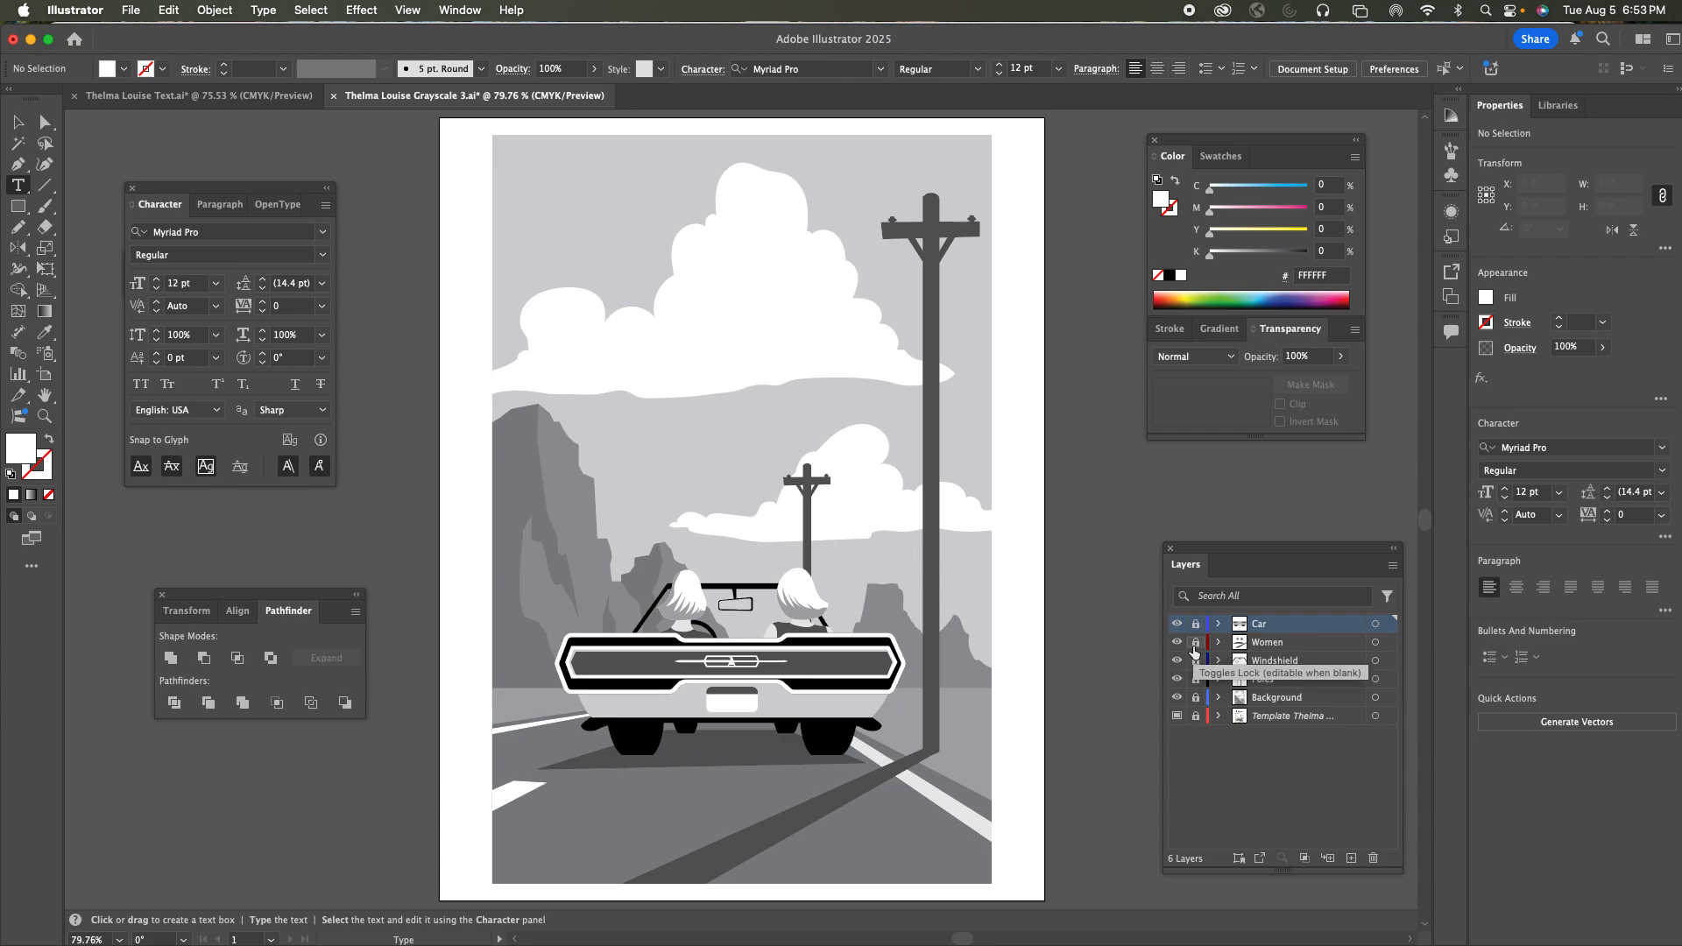
Move the Template Thelma Louise Drawing layer to the top of the layer stack and turn off its Template option
drag(1344, 720, 1330, 621)
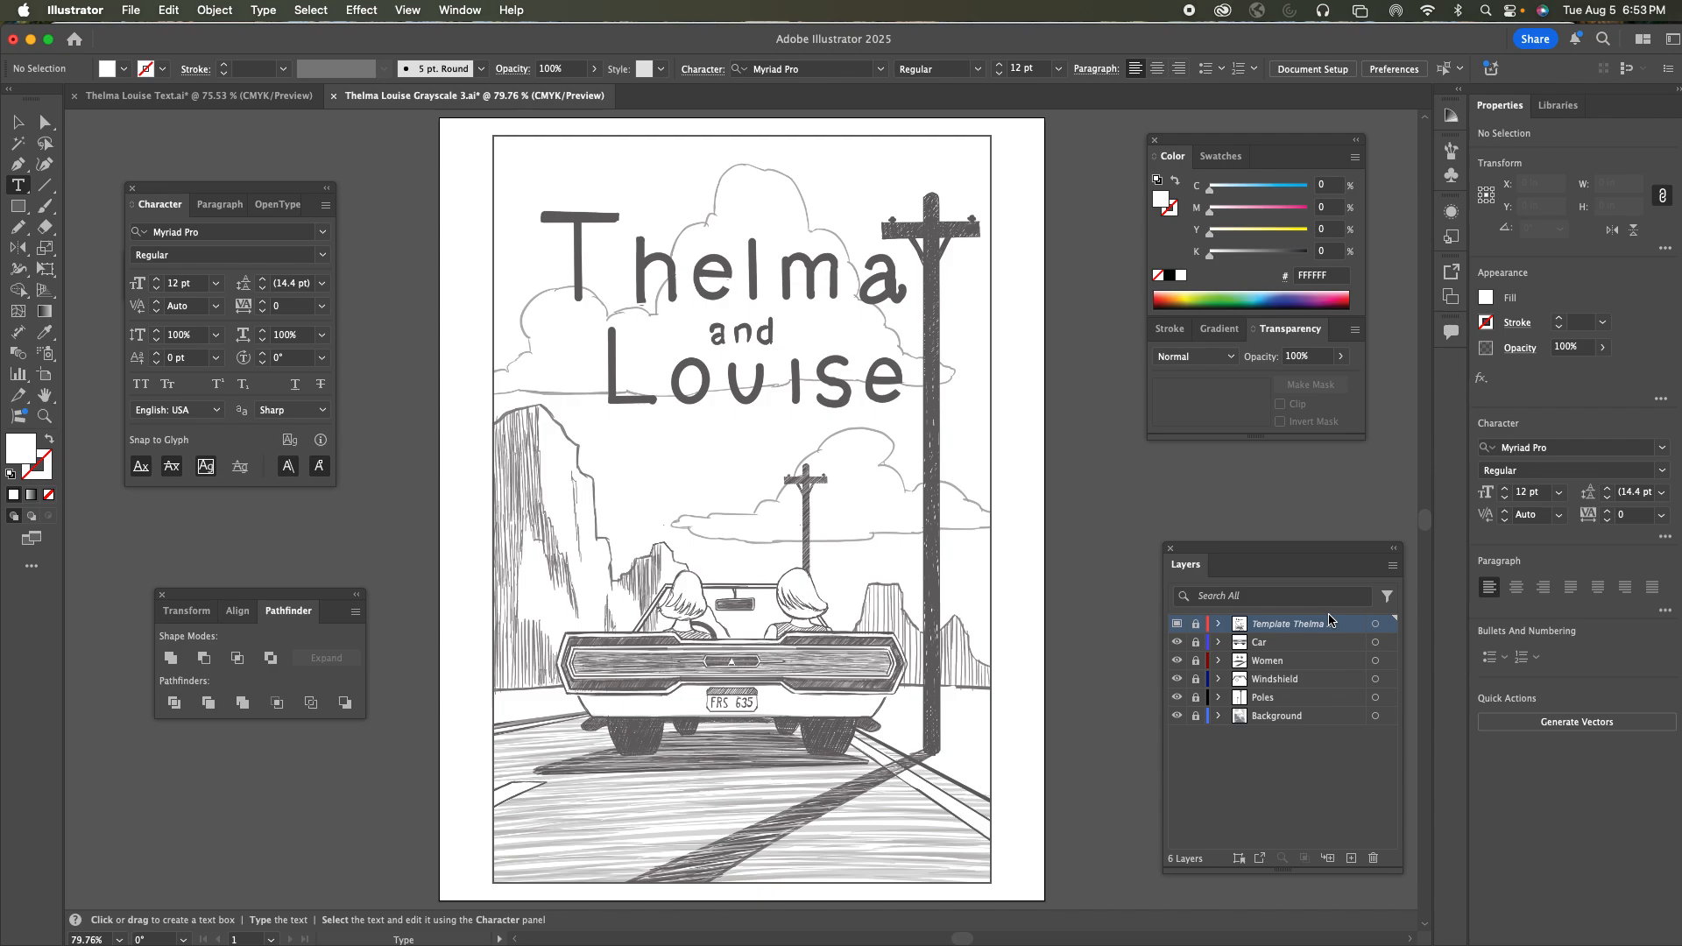
double_click(1340, 628)
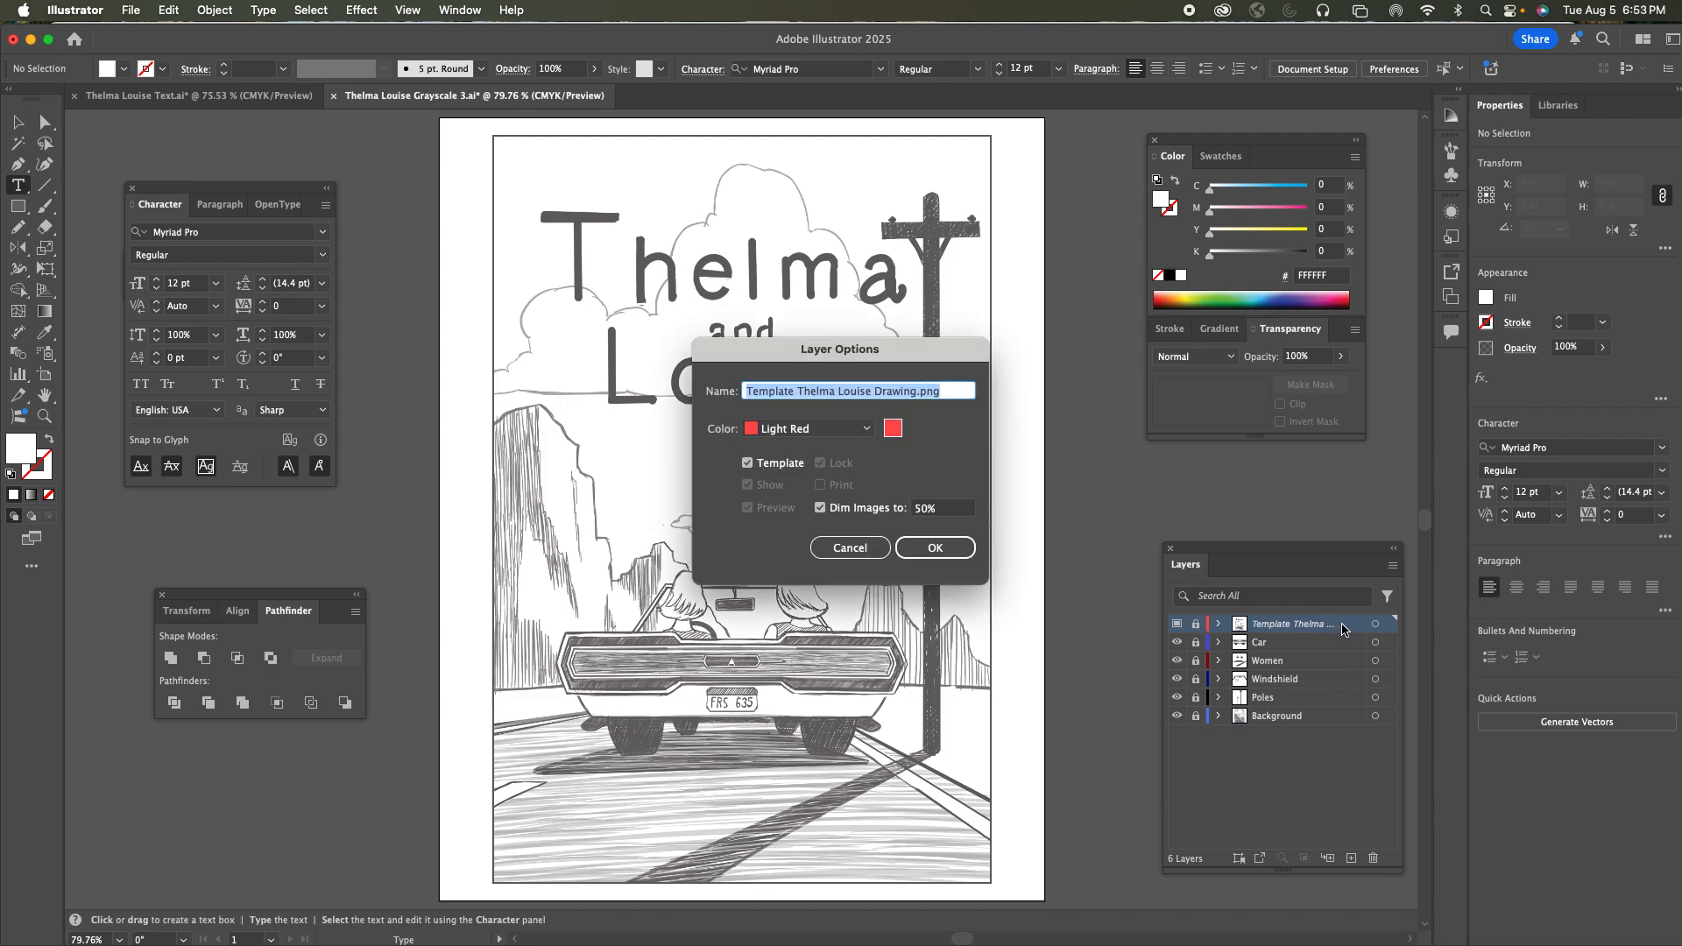
click(748, 463)
click(936, 548)
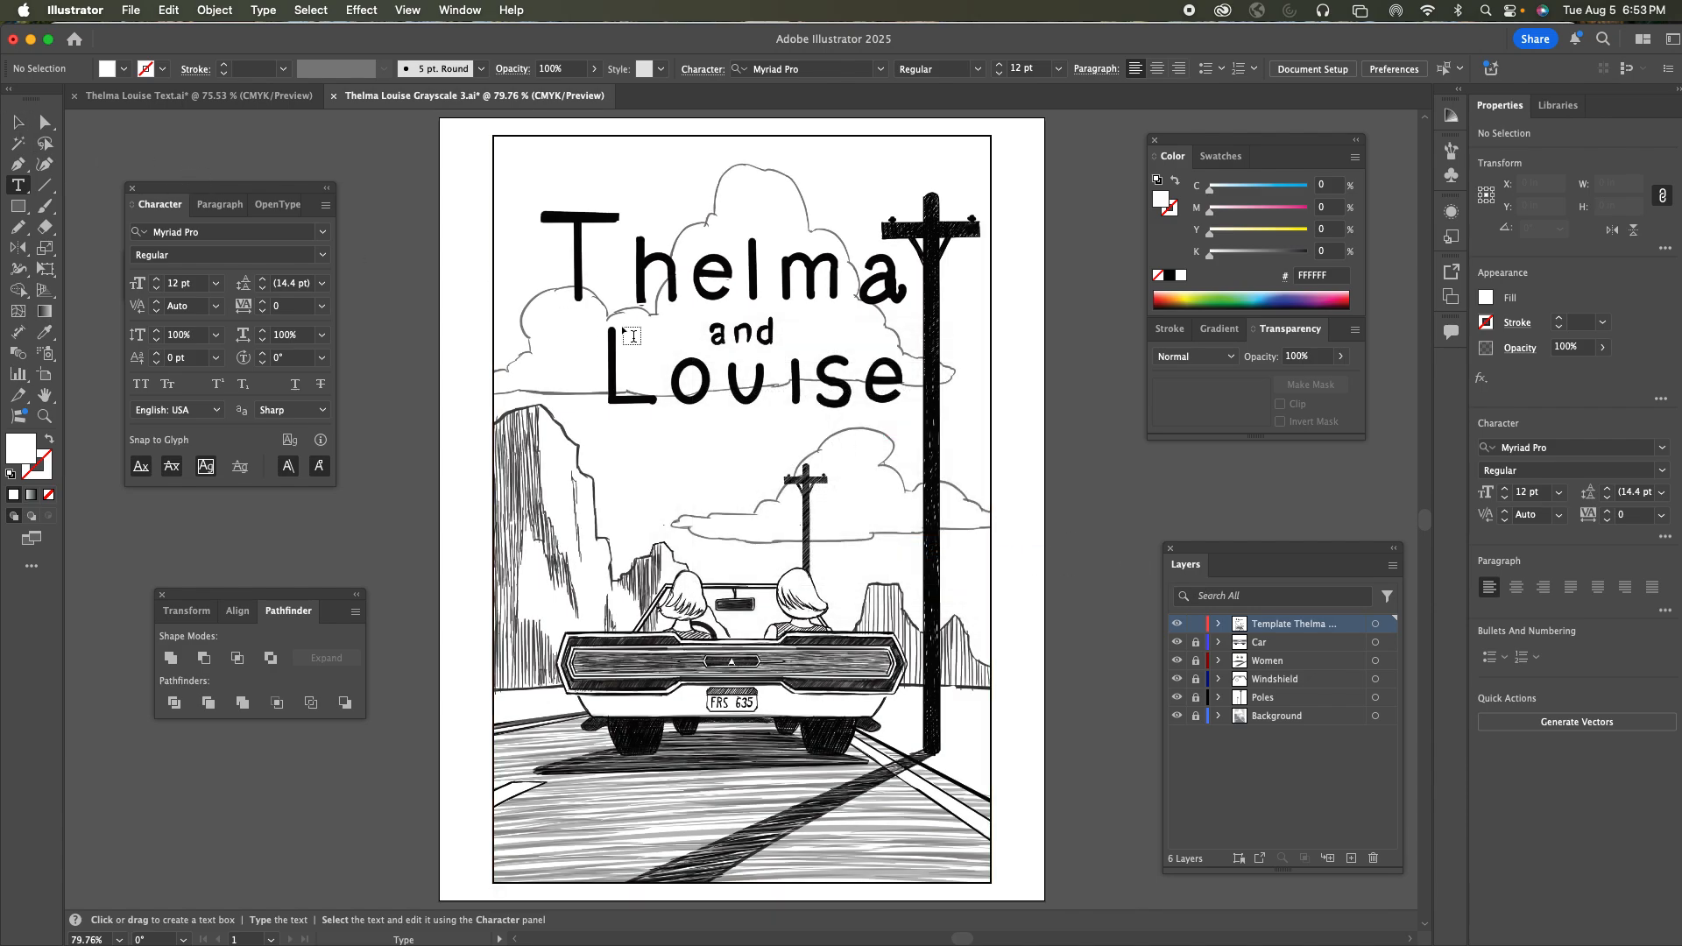
Set the sketch image's blend mode to Multiply and its opacity to 27%
click(17, 122)
click(716, 353)
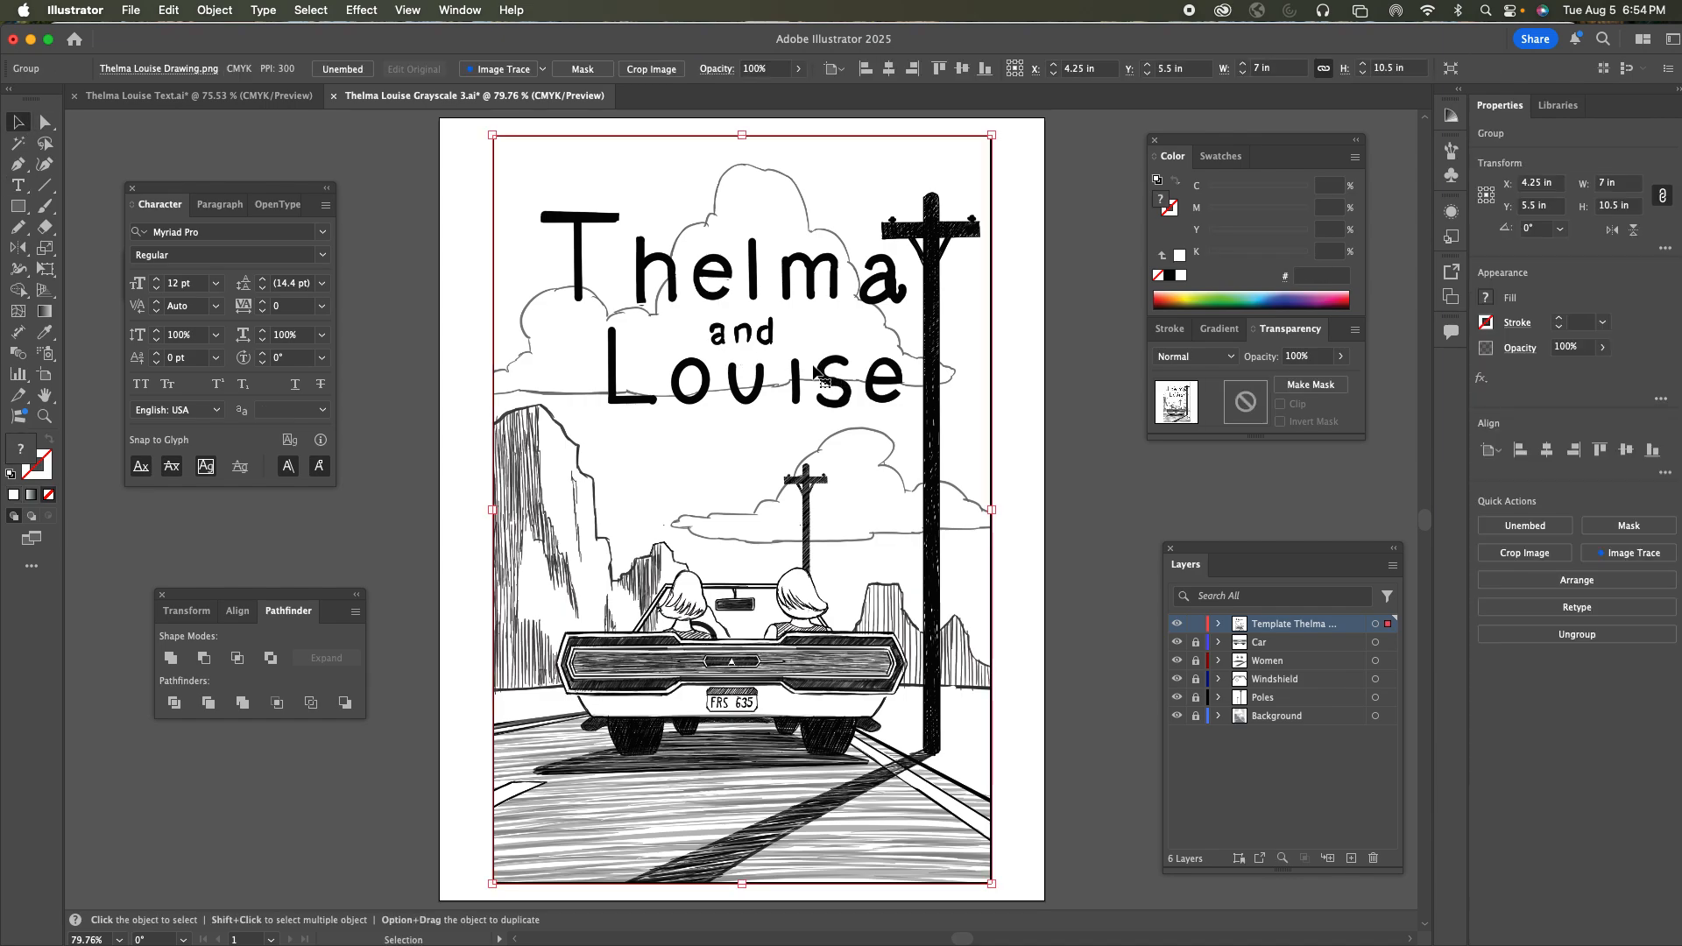
click(1224, 359)
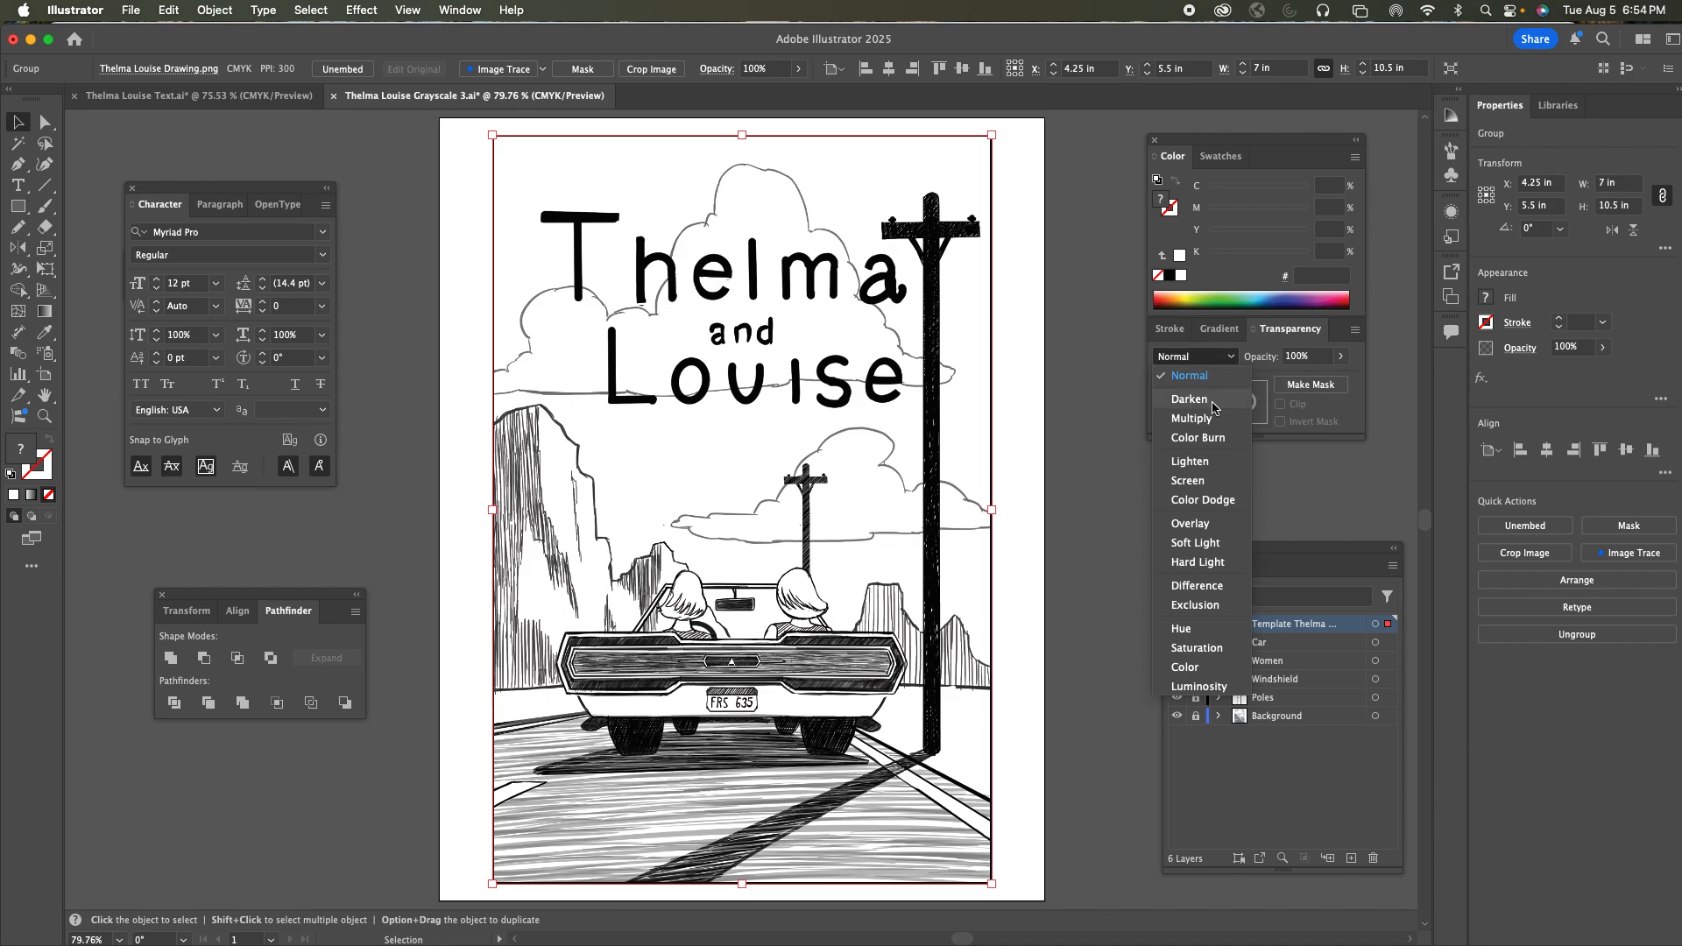
click(1281, 335)
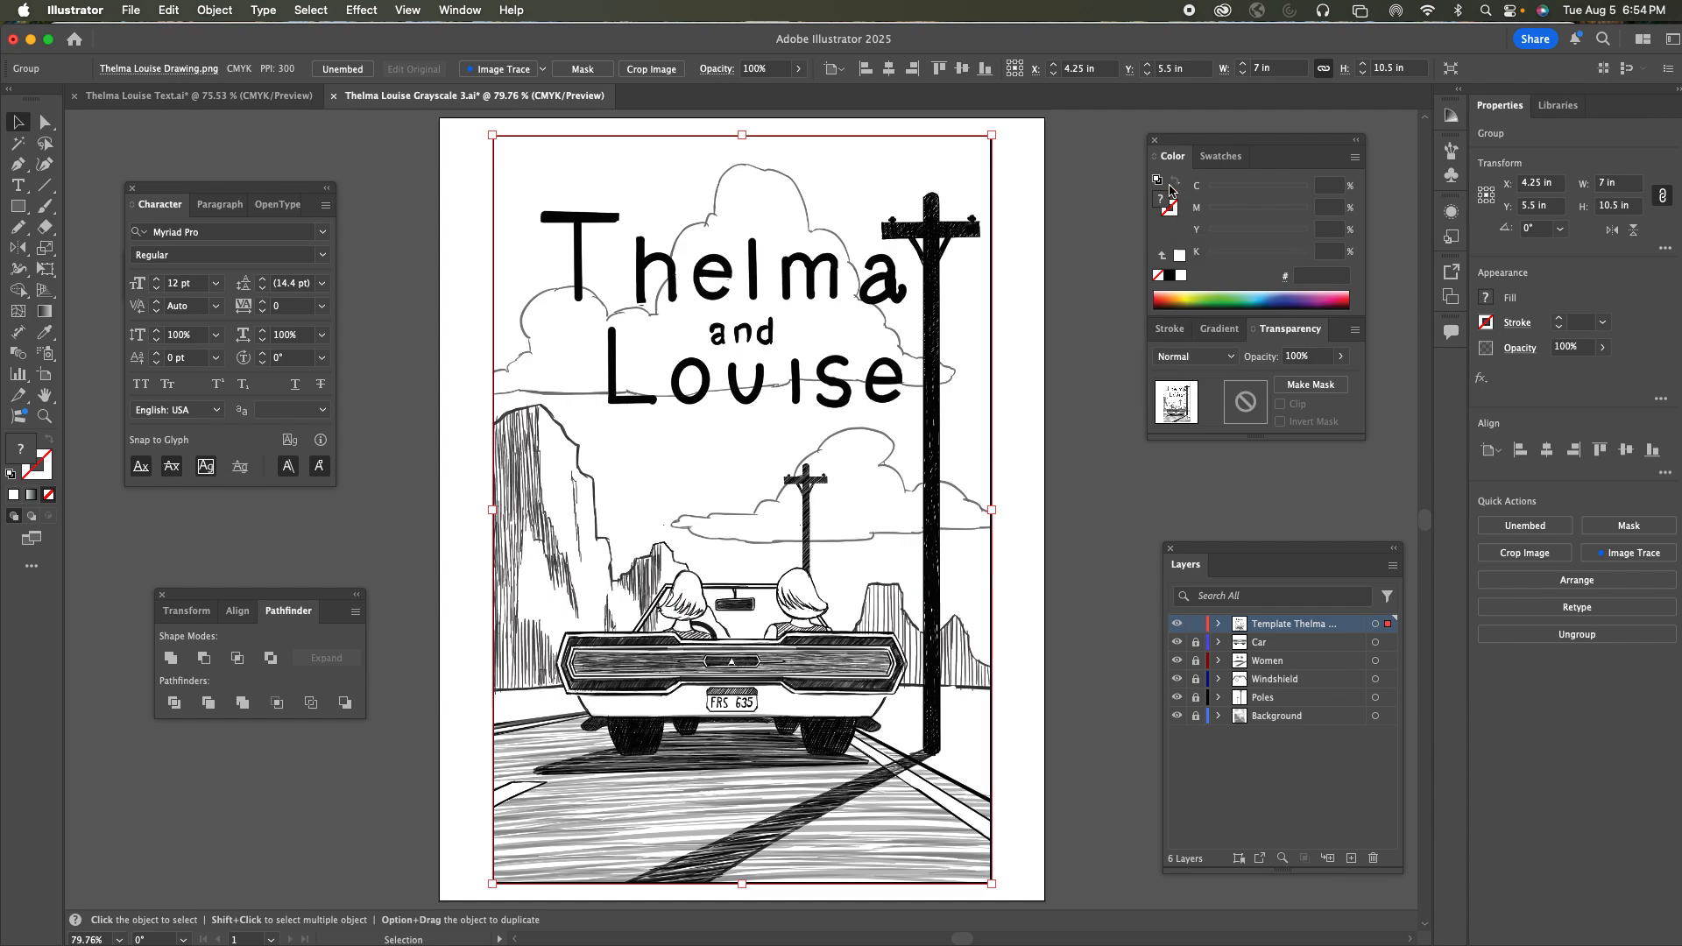
click(1195, 357)
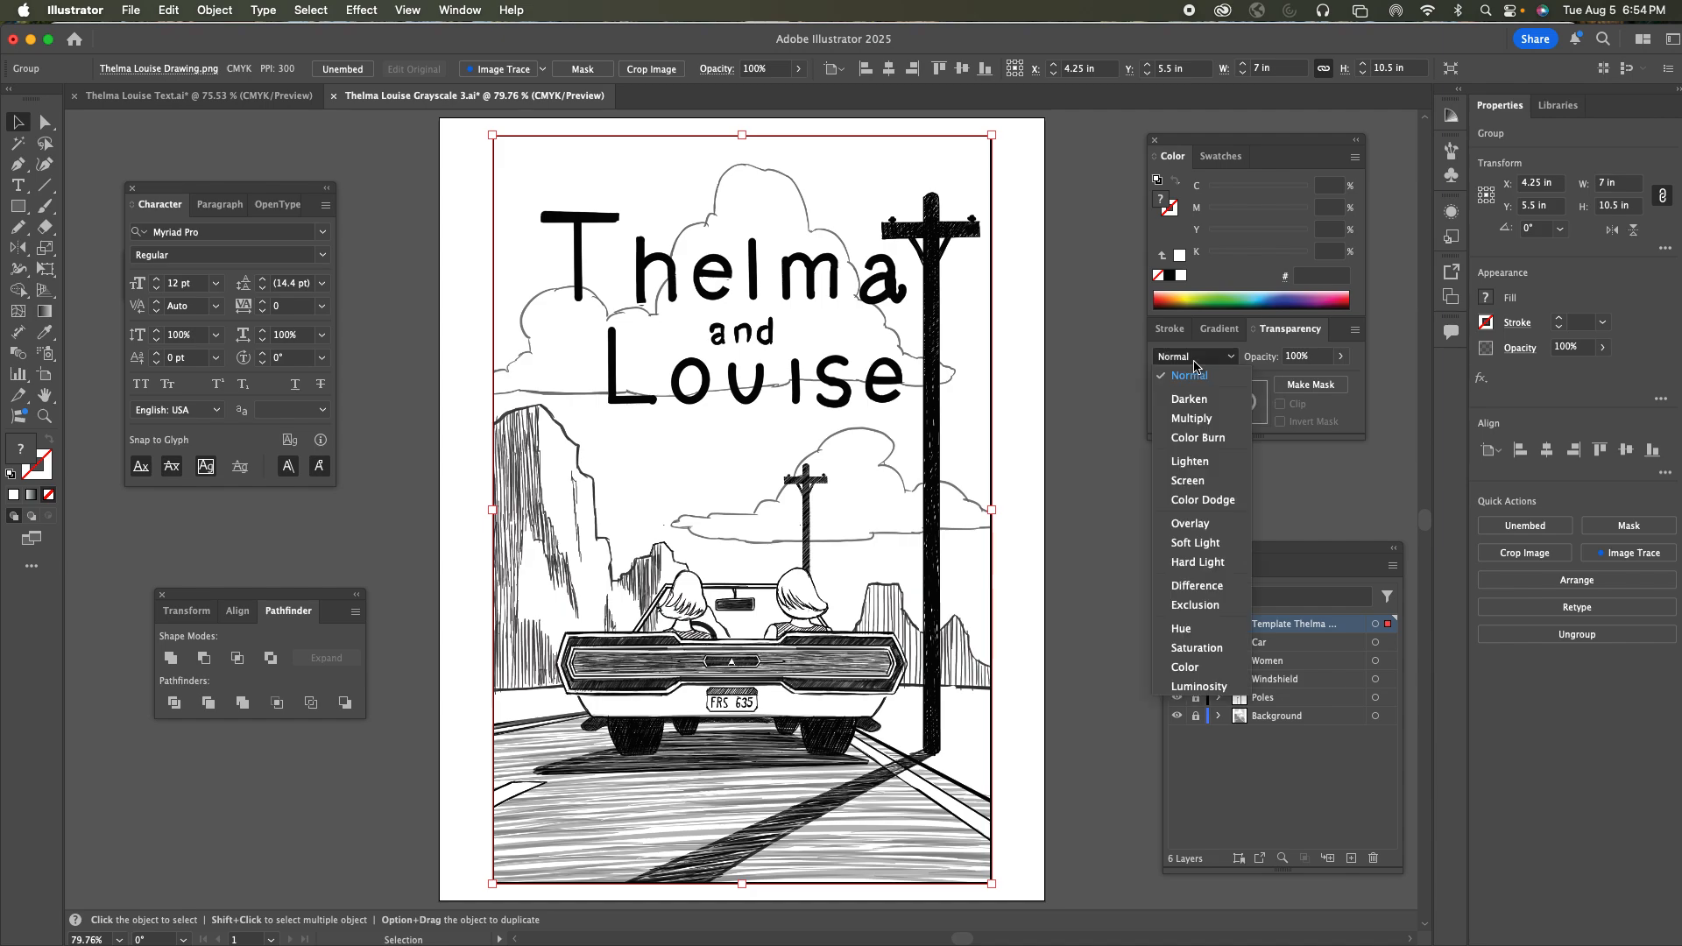
click(1193, 419)
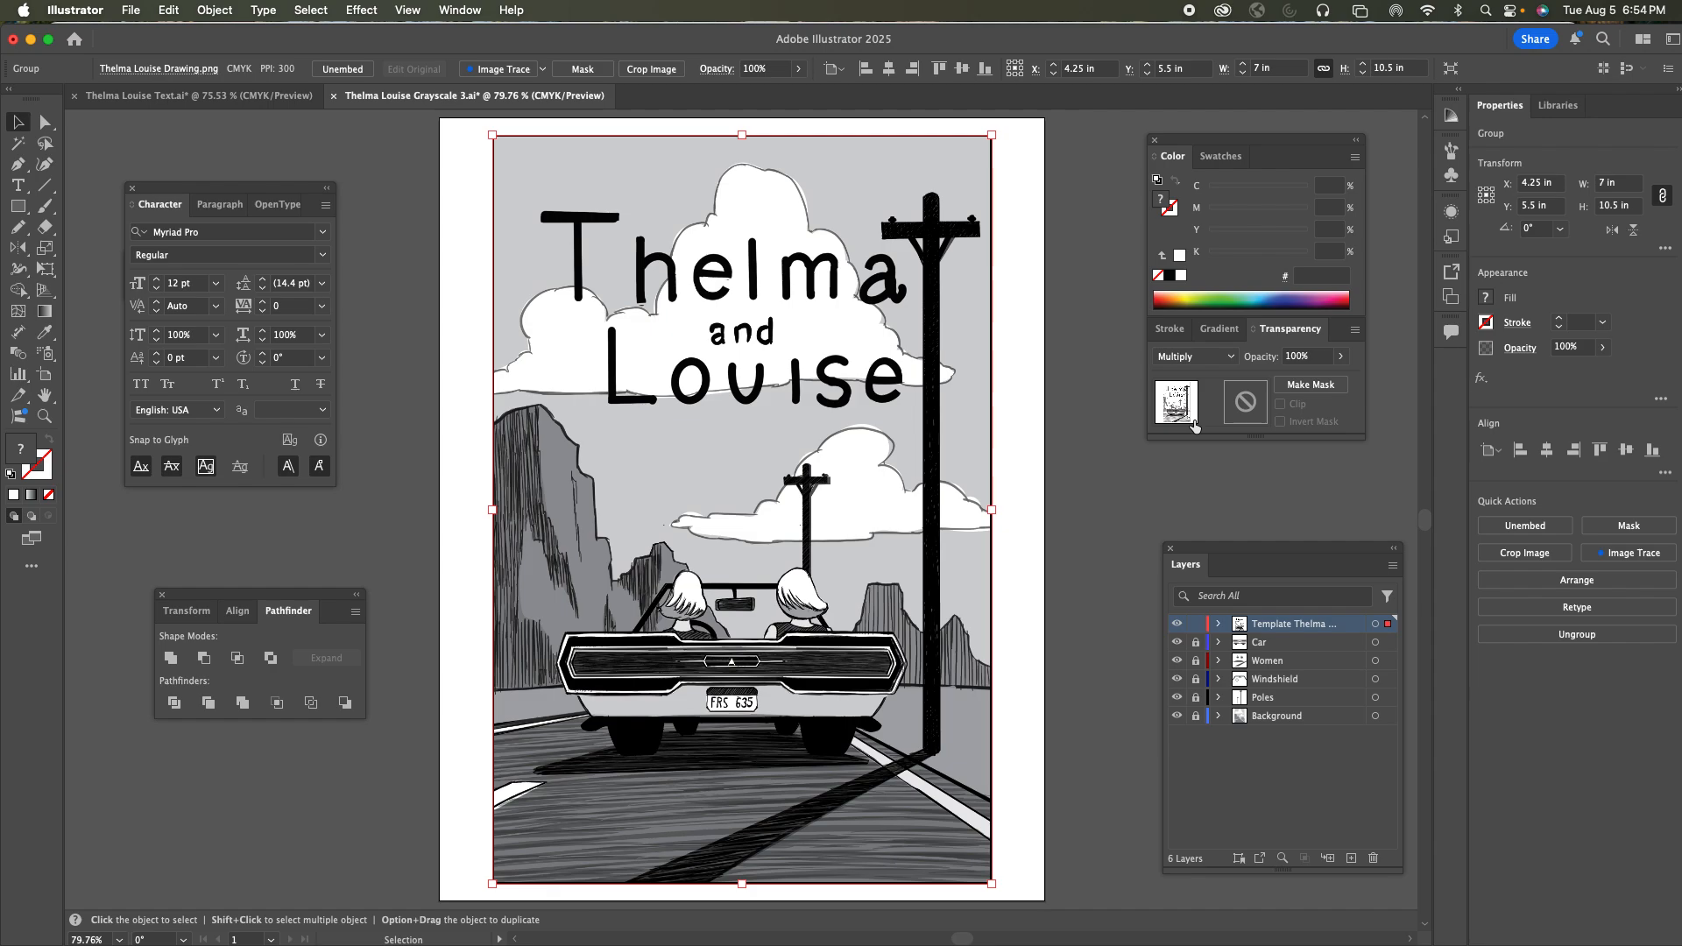
click(1340, 356)
drag(1300, 383, 1288, 380)
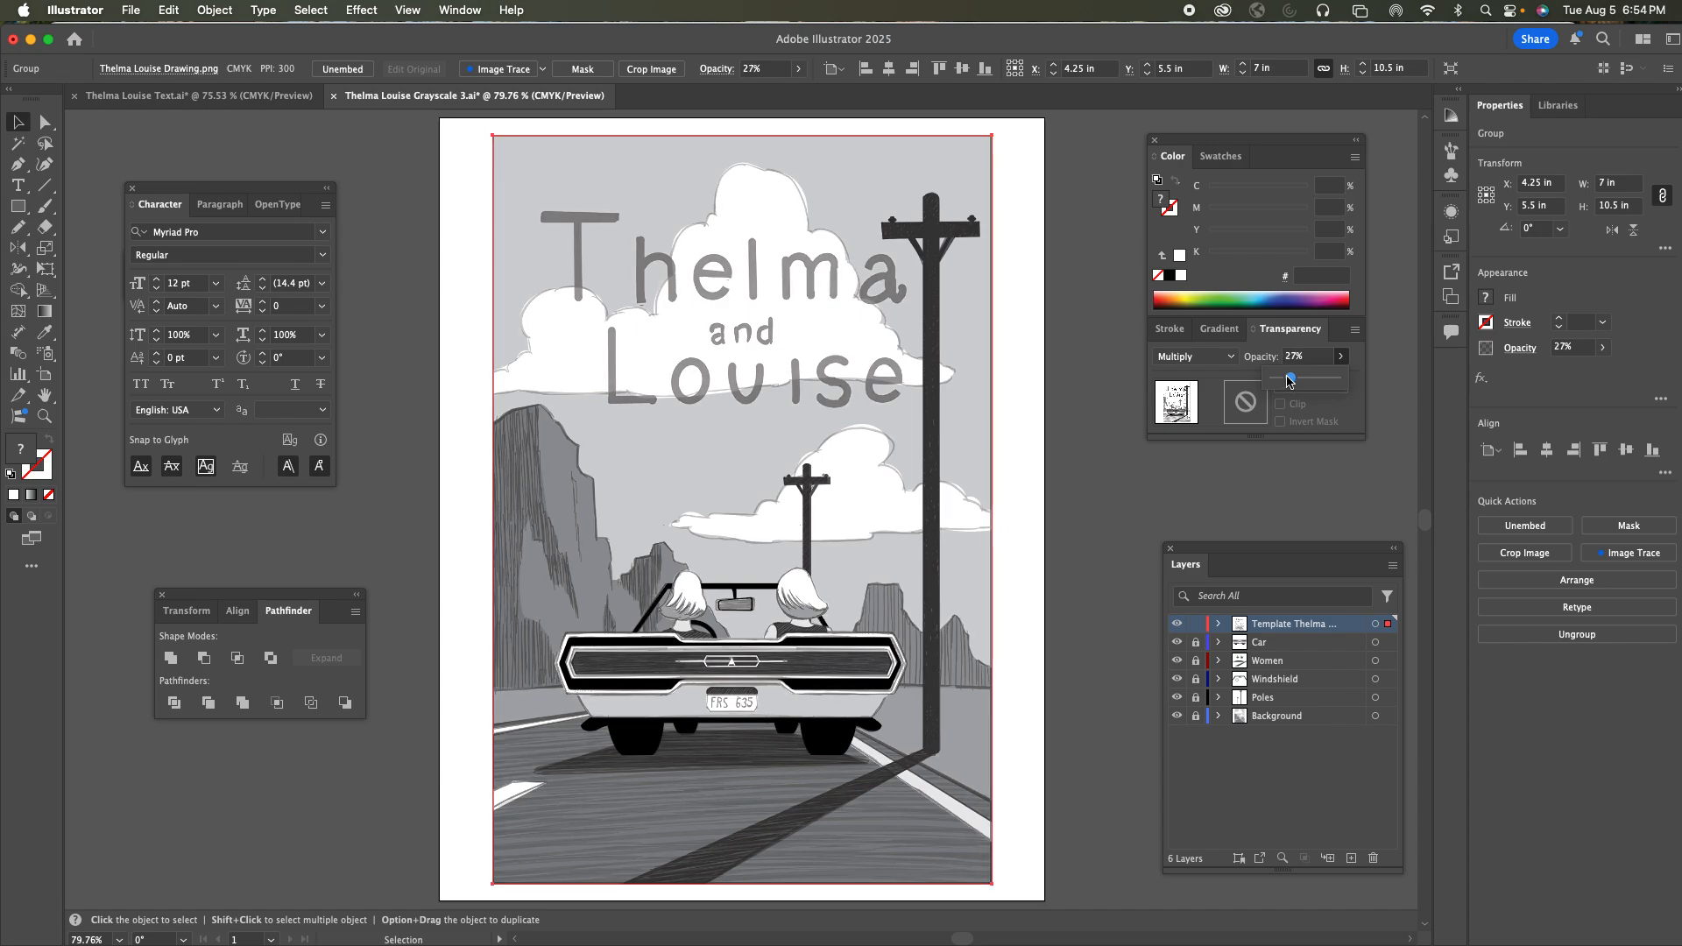
Lock the sketch layer and add a new layer directly above the Car layer
click(1196, 624)
click(1301, 648)
click(1351, 858)
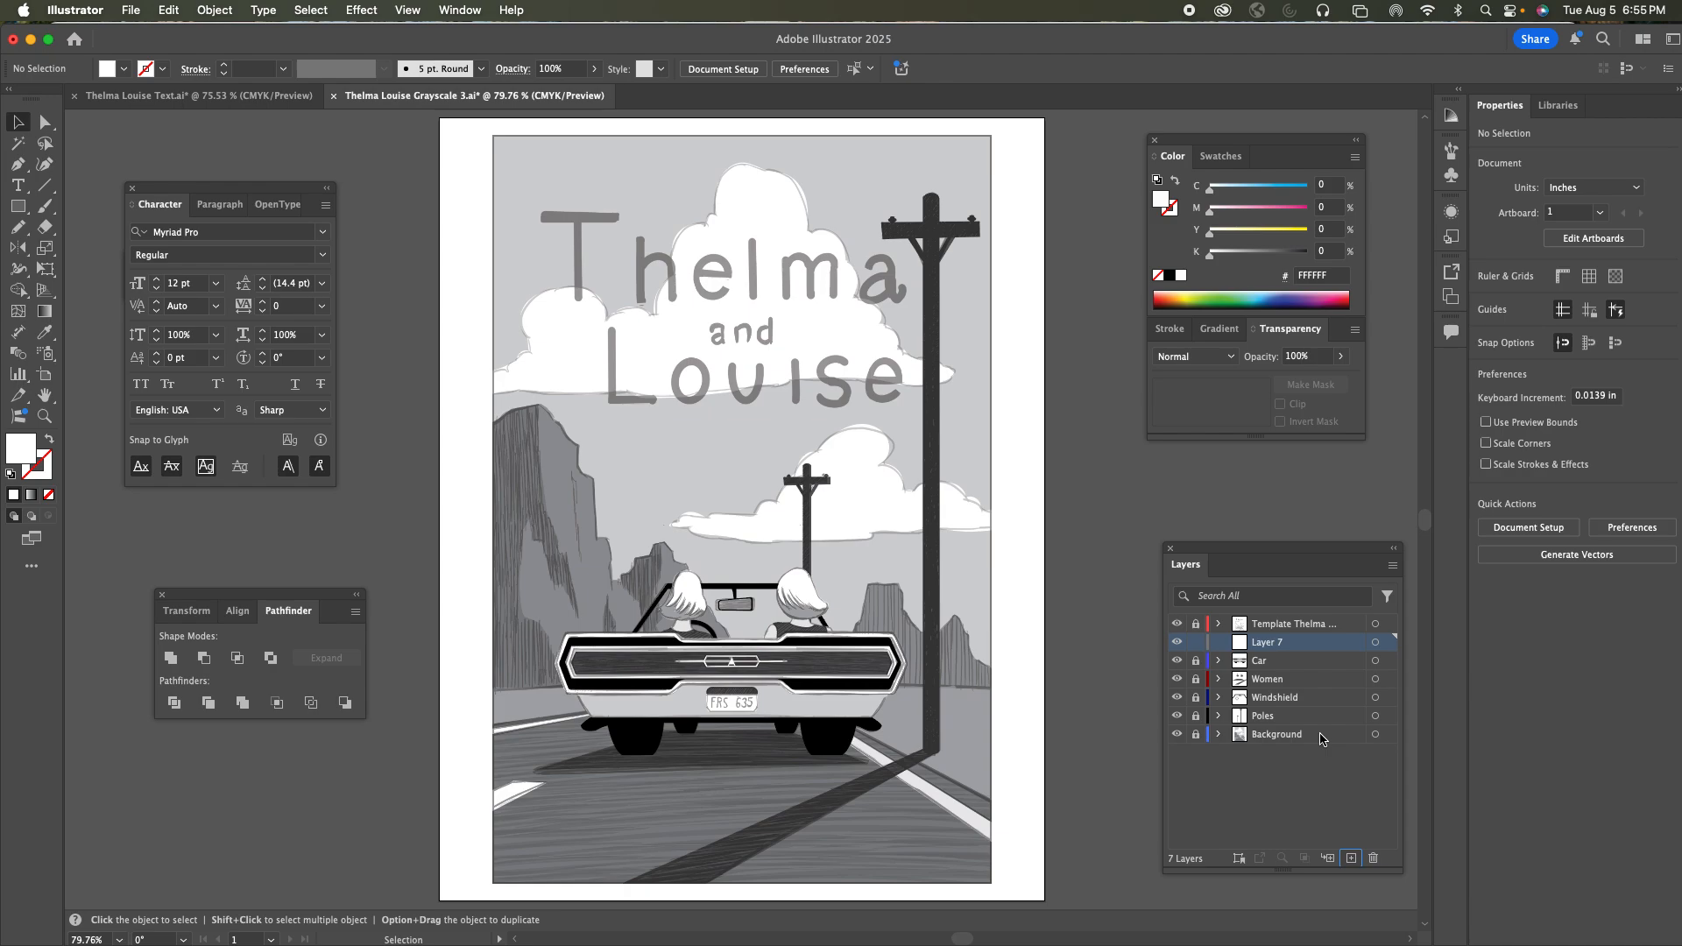
click(1177, 624)
click(1177, 624)
Add point text on the new layer reading "Thelma" and "Louise" on two lines over the sketched title
click(17, 188)
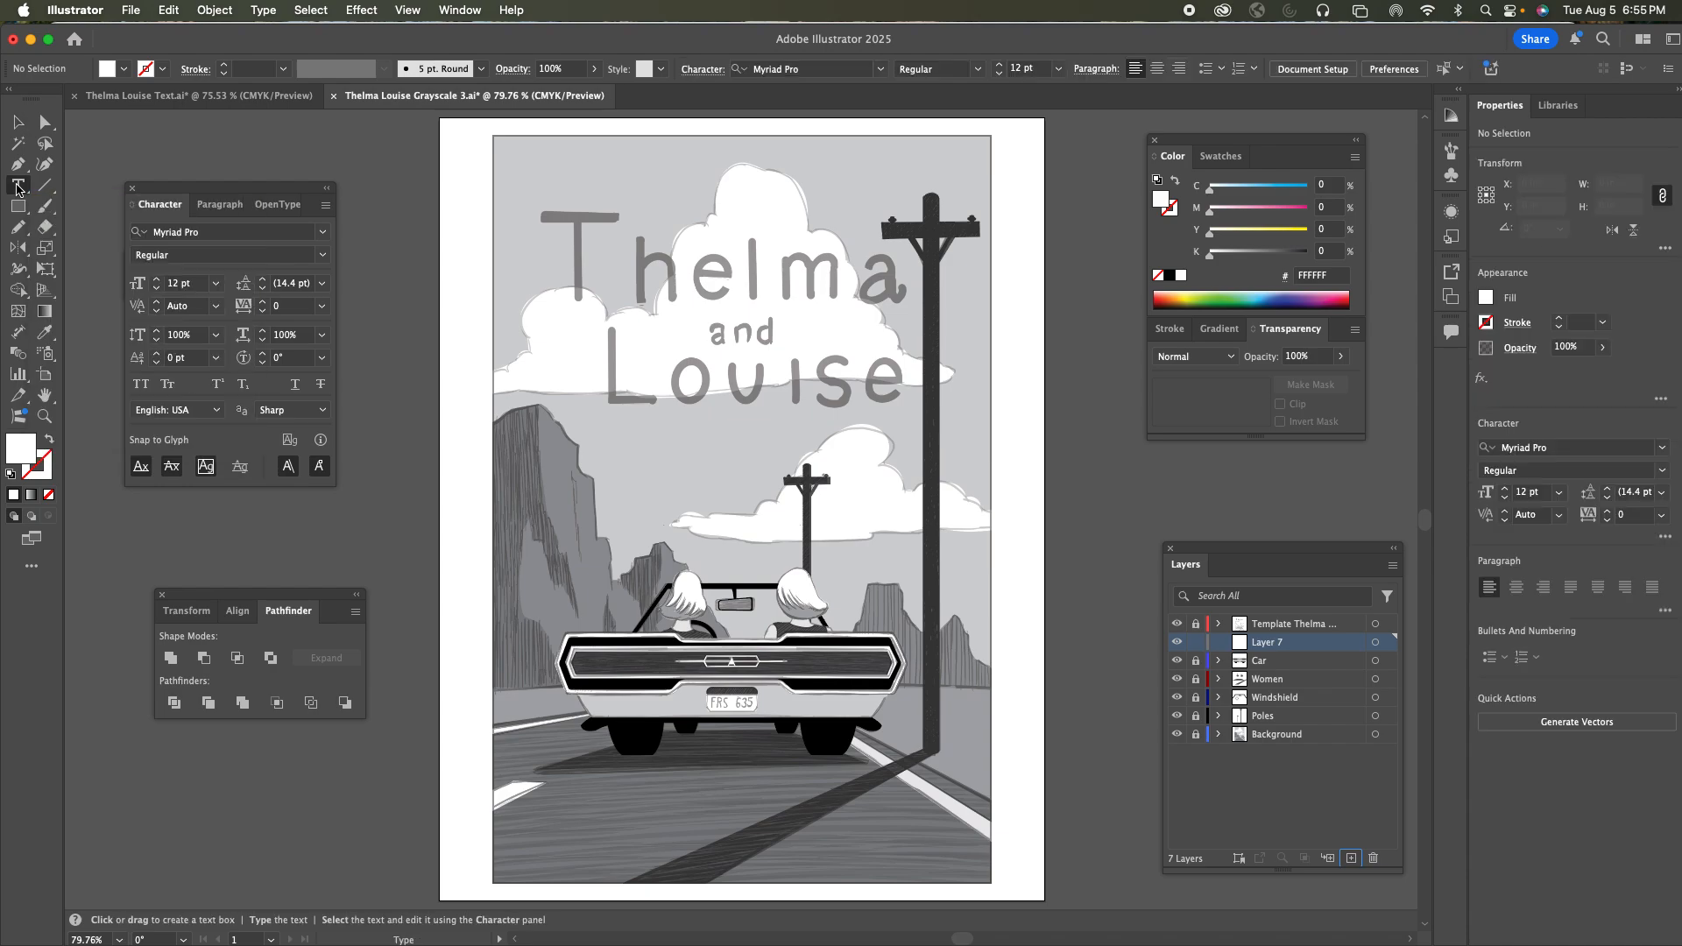
click(701, 314)
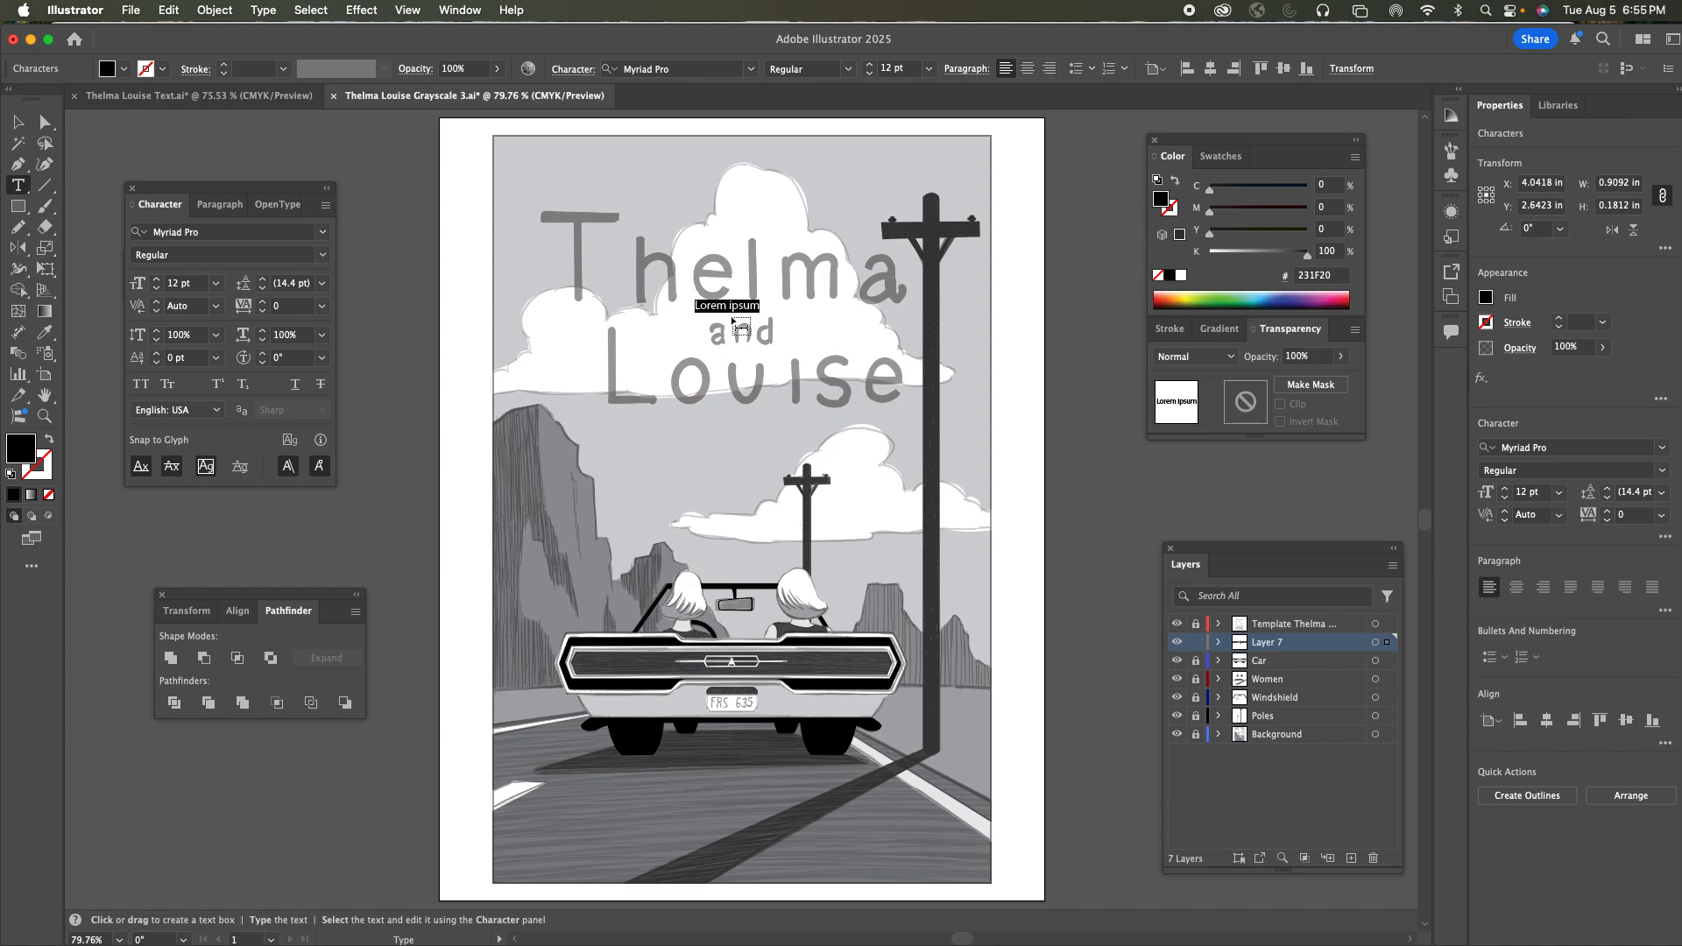
text(Thelma)
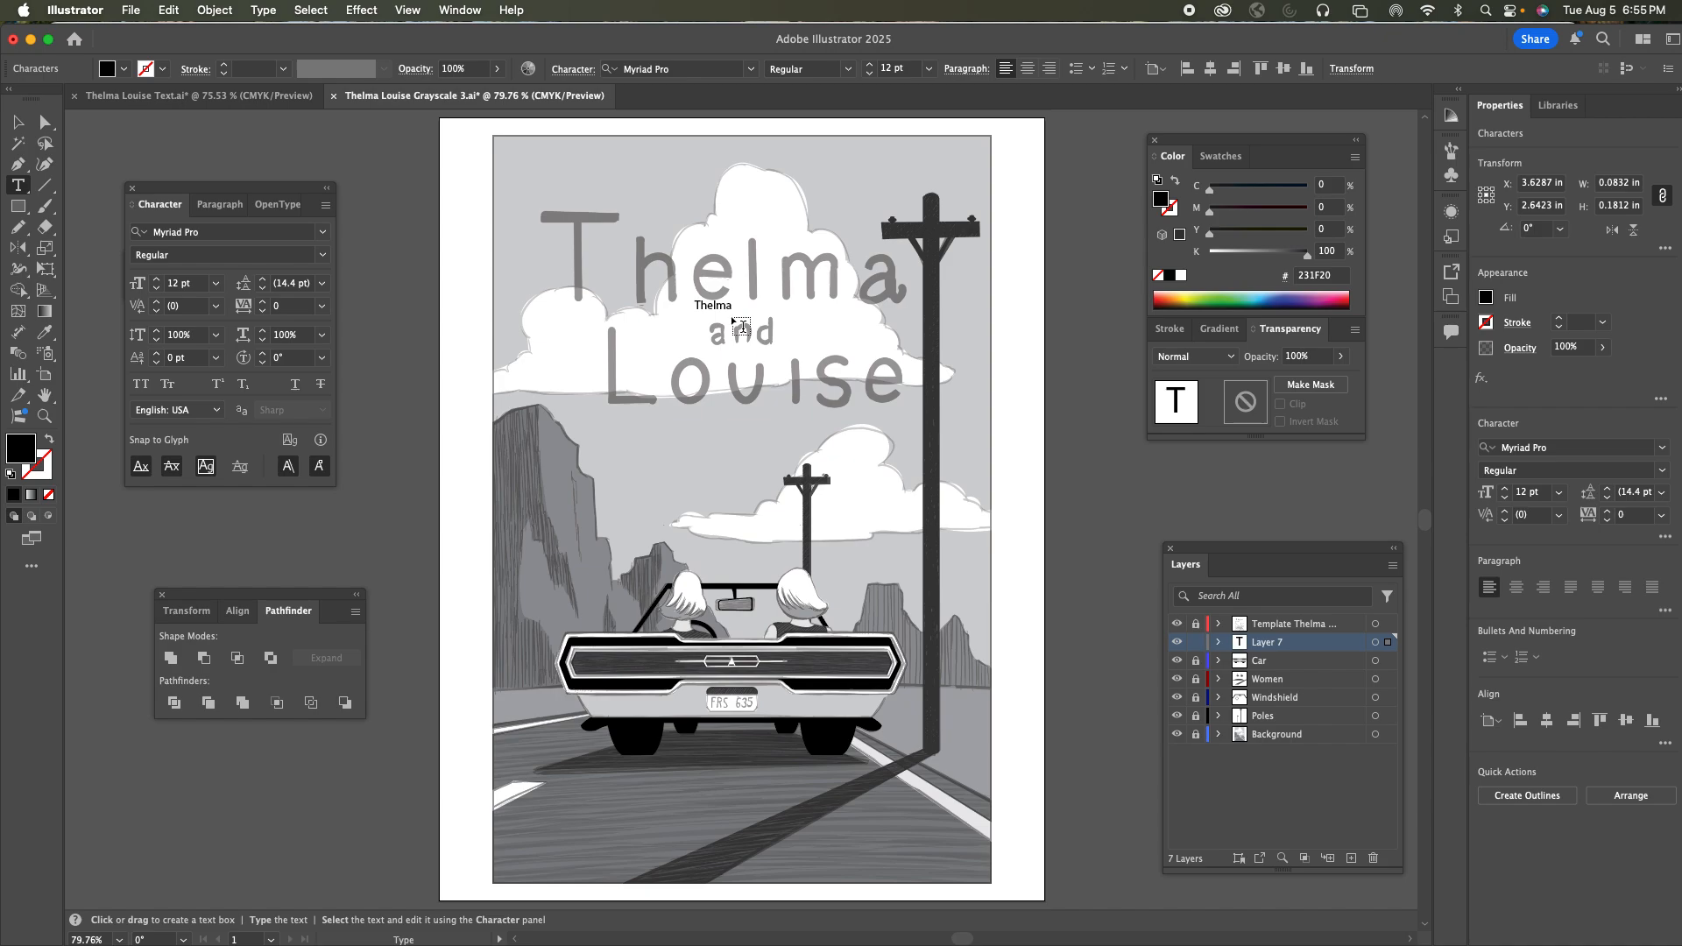
key(Return)
text(Louise)
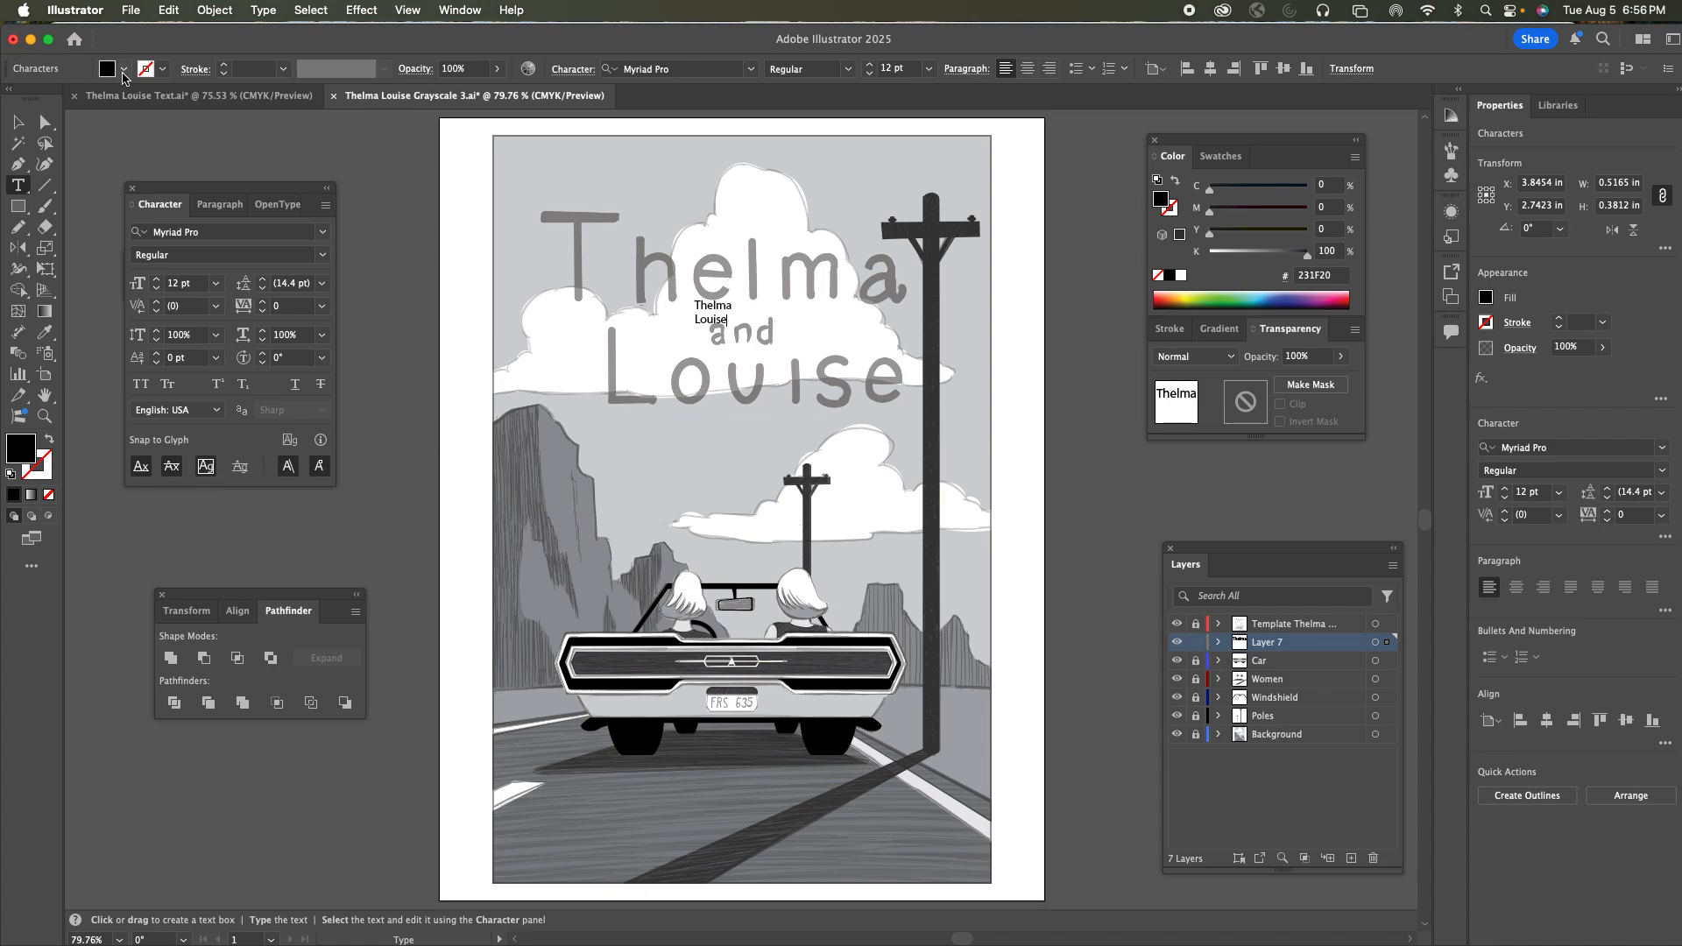
key(Escape)
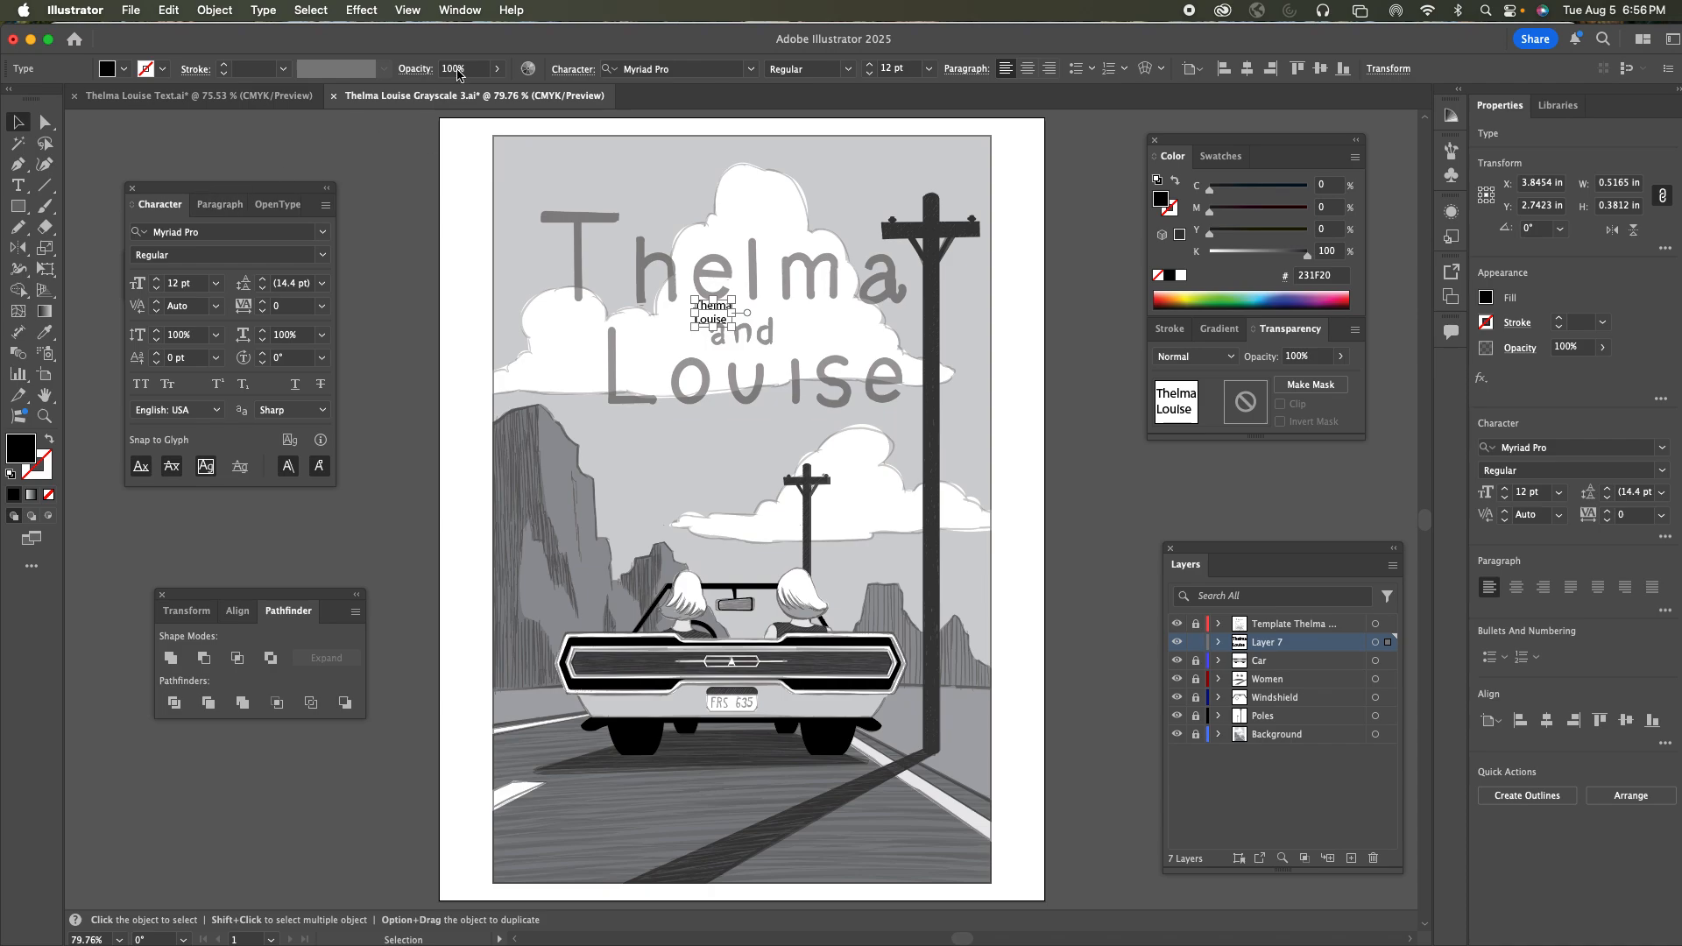
click(458, 10)
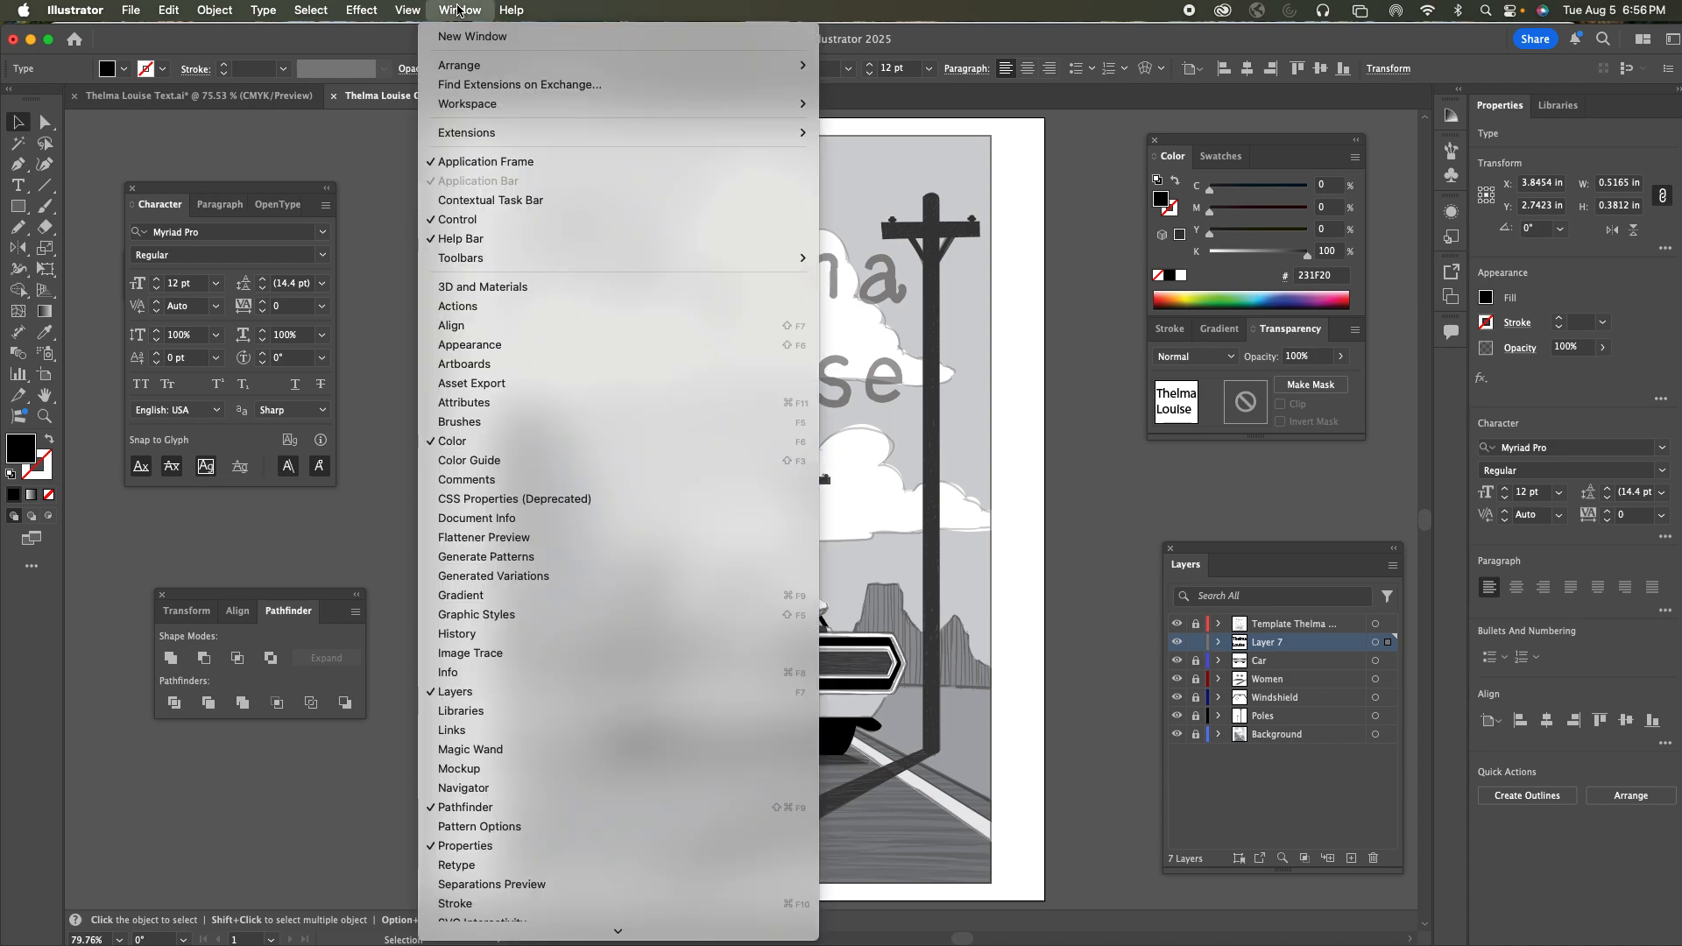
scroll(518, 814, down, 6)
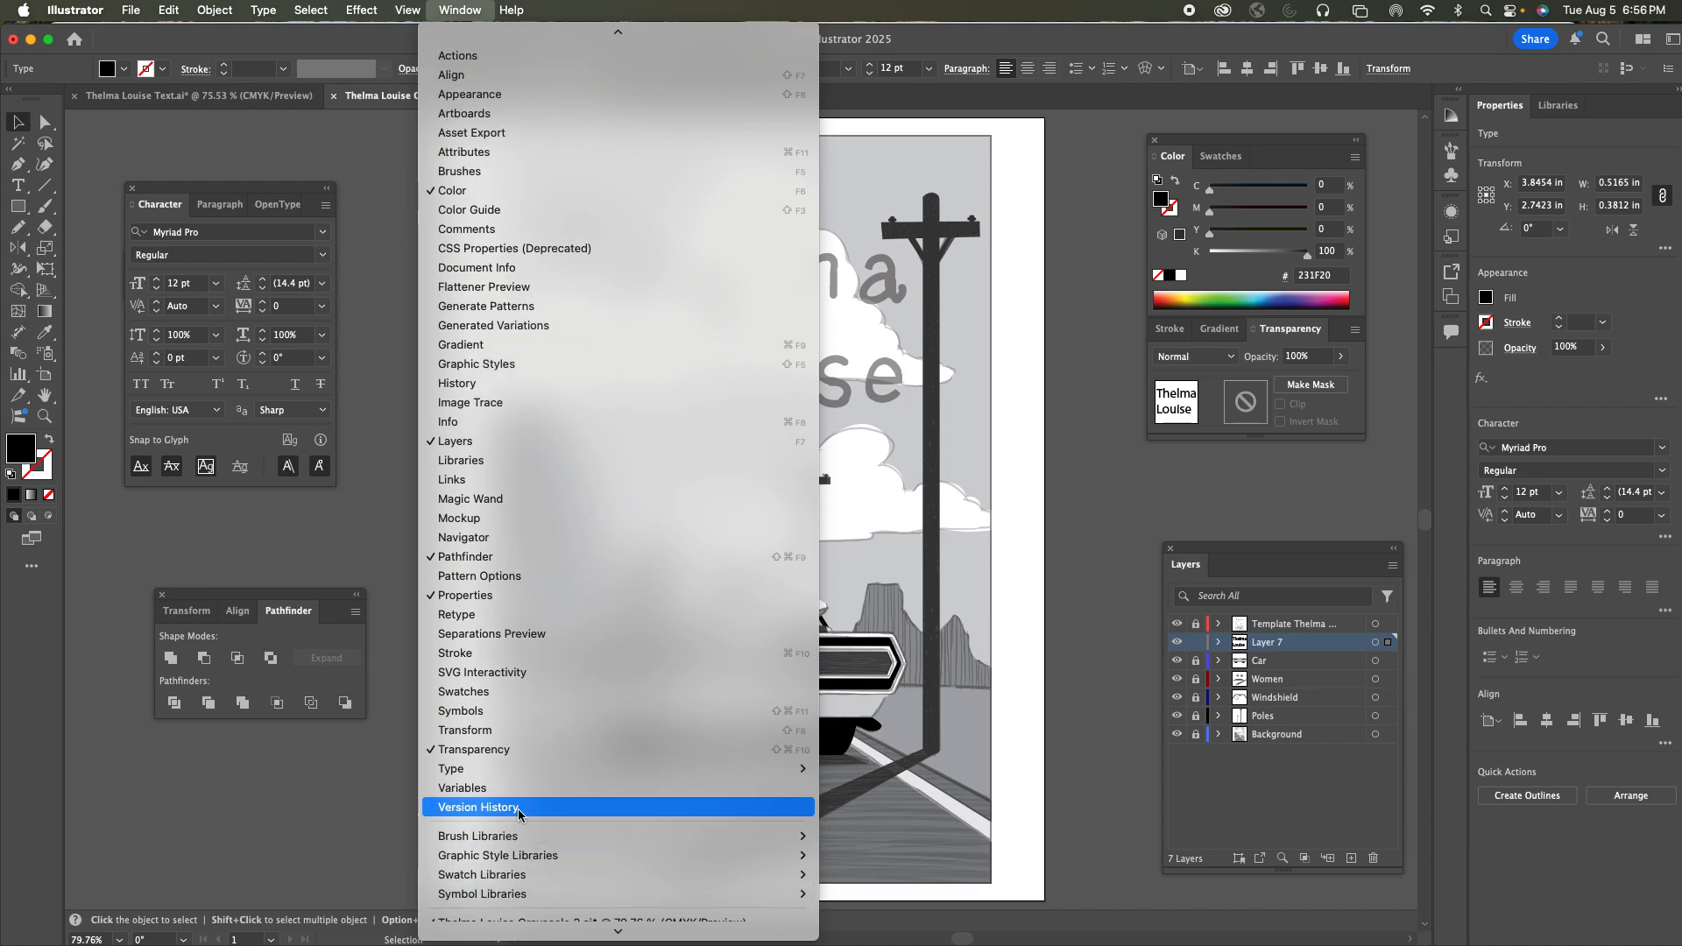
mouse_move(502, 767)
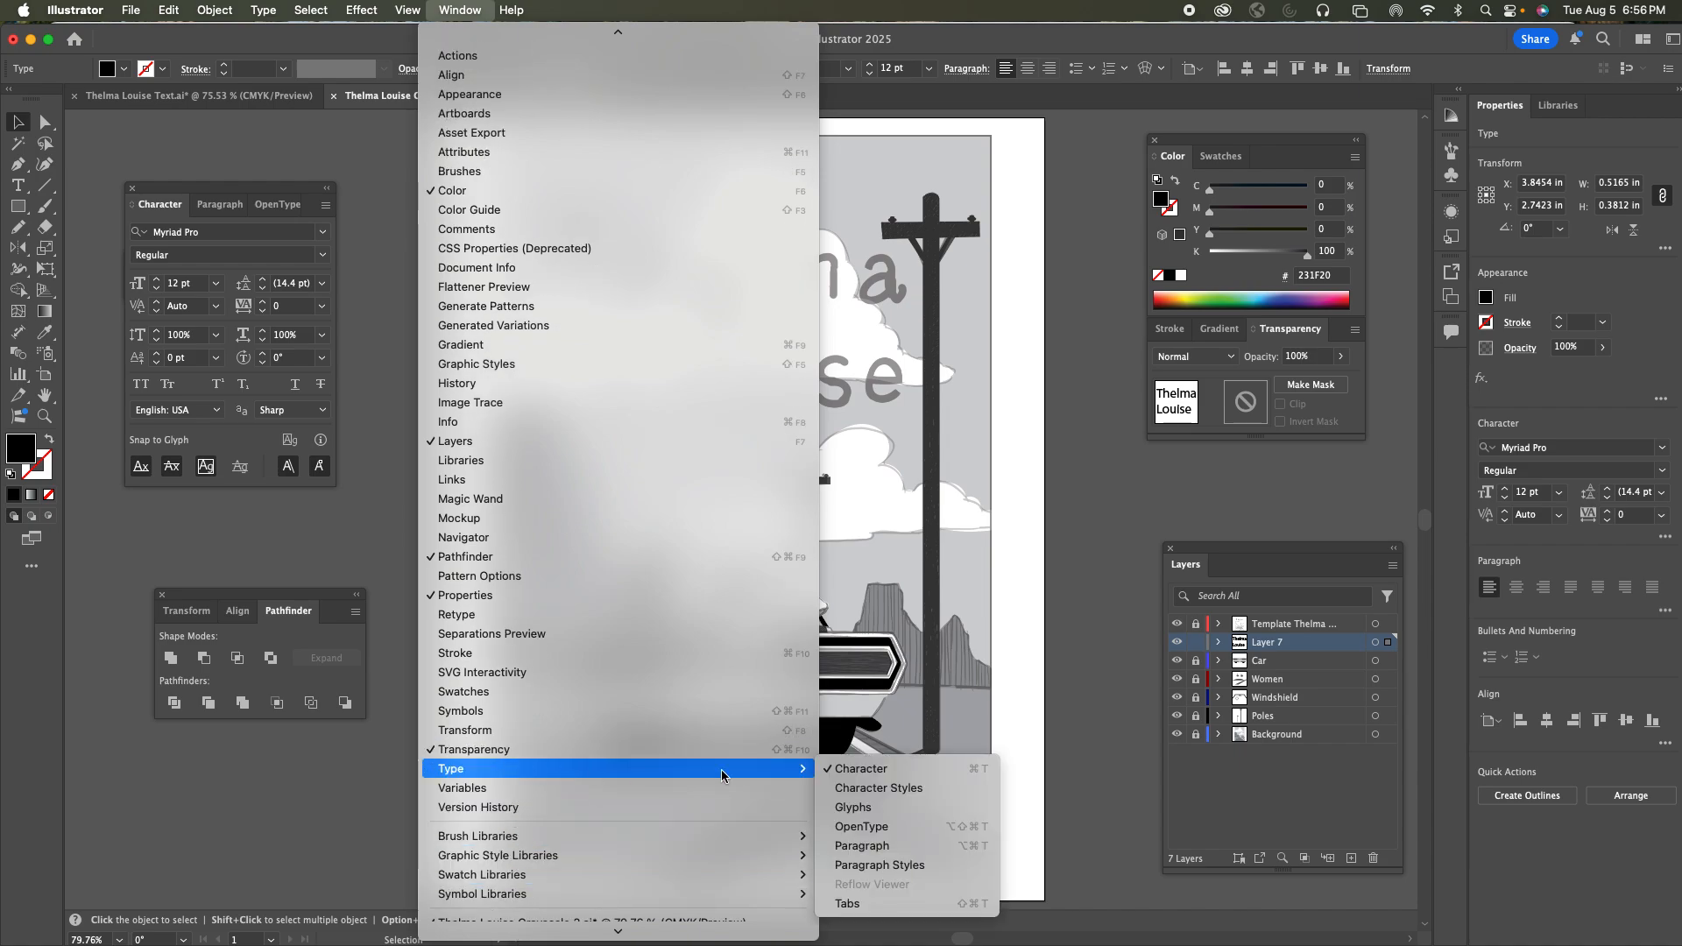
click(290, 140)
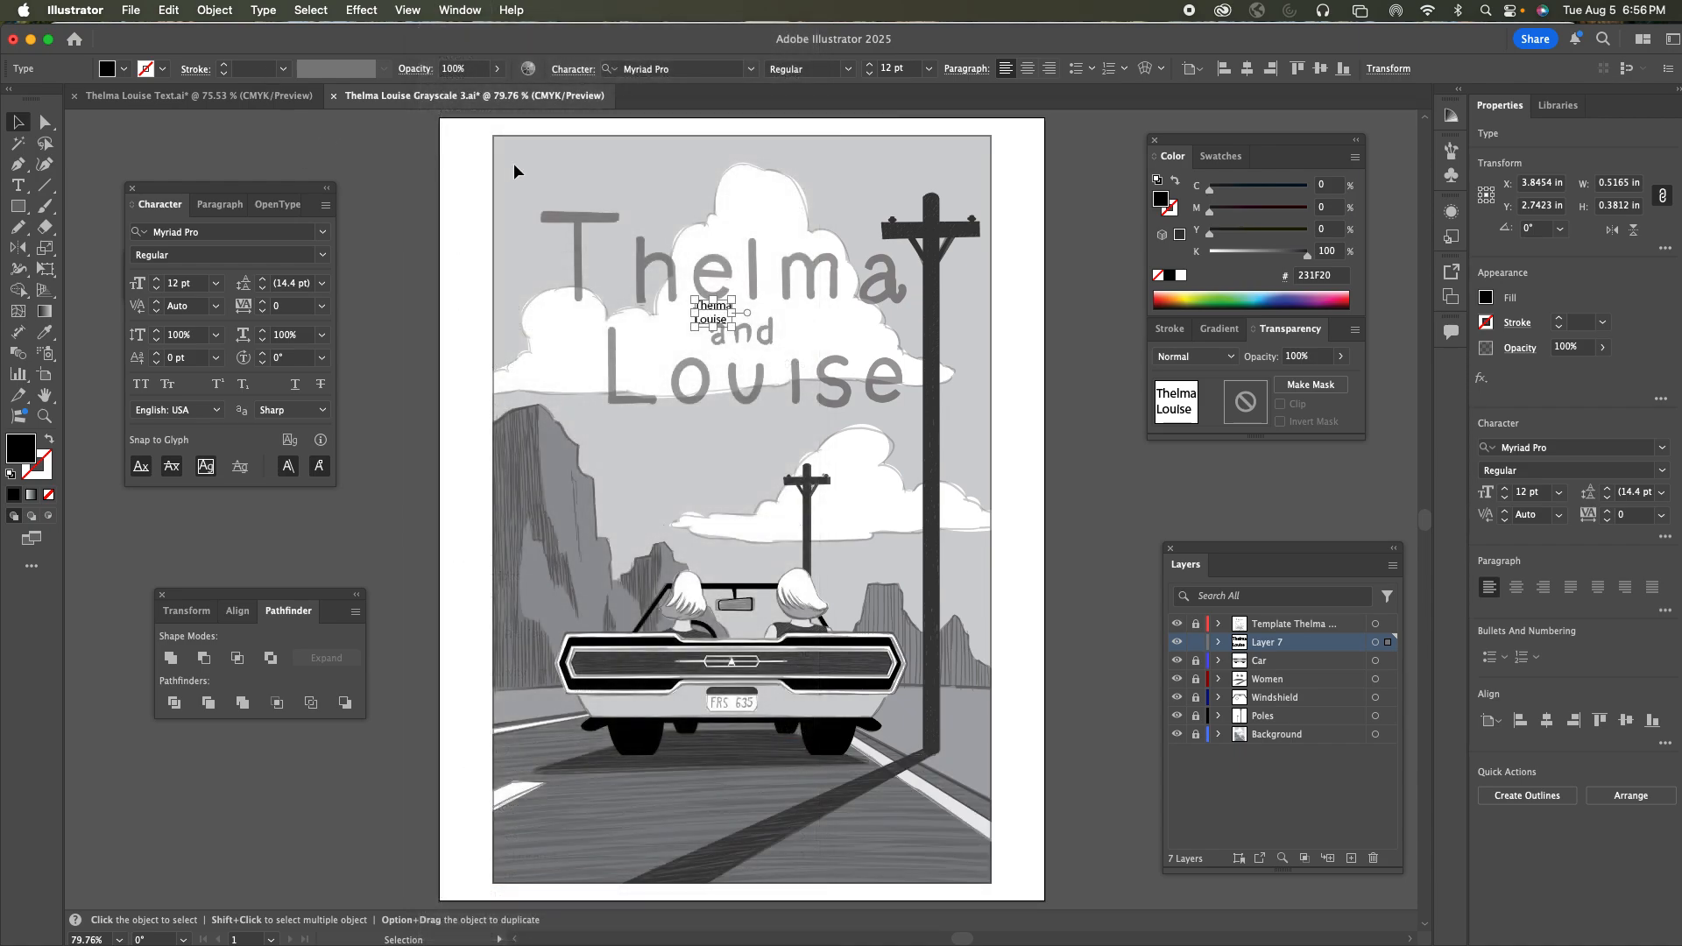
Enlarge the title text to 72 pt, comparing it with the lettering in the Thelma Louise Text document
click(869, 64)
click(870, 65)
click(870, 65)
click(870, 65)
click(870, 64)
click(869, 65)
click(870, 65)
click(870, 65)
click(870, 65)
click(870, 65)
click(870, 64)
click(870, 65)
click(870, 64)
click(869, 65)
click(870, 65)
click(870, 65)
click(870, 65)
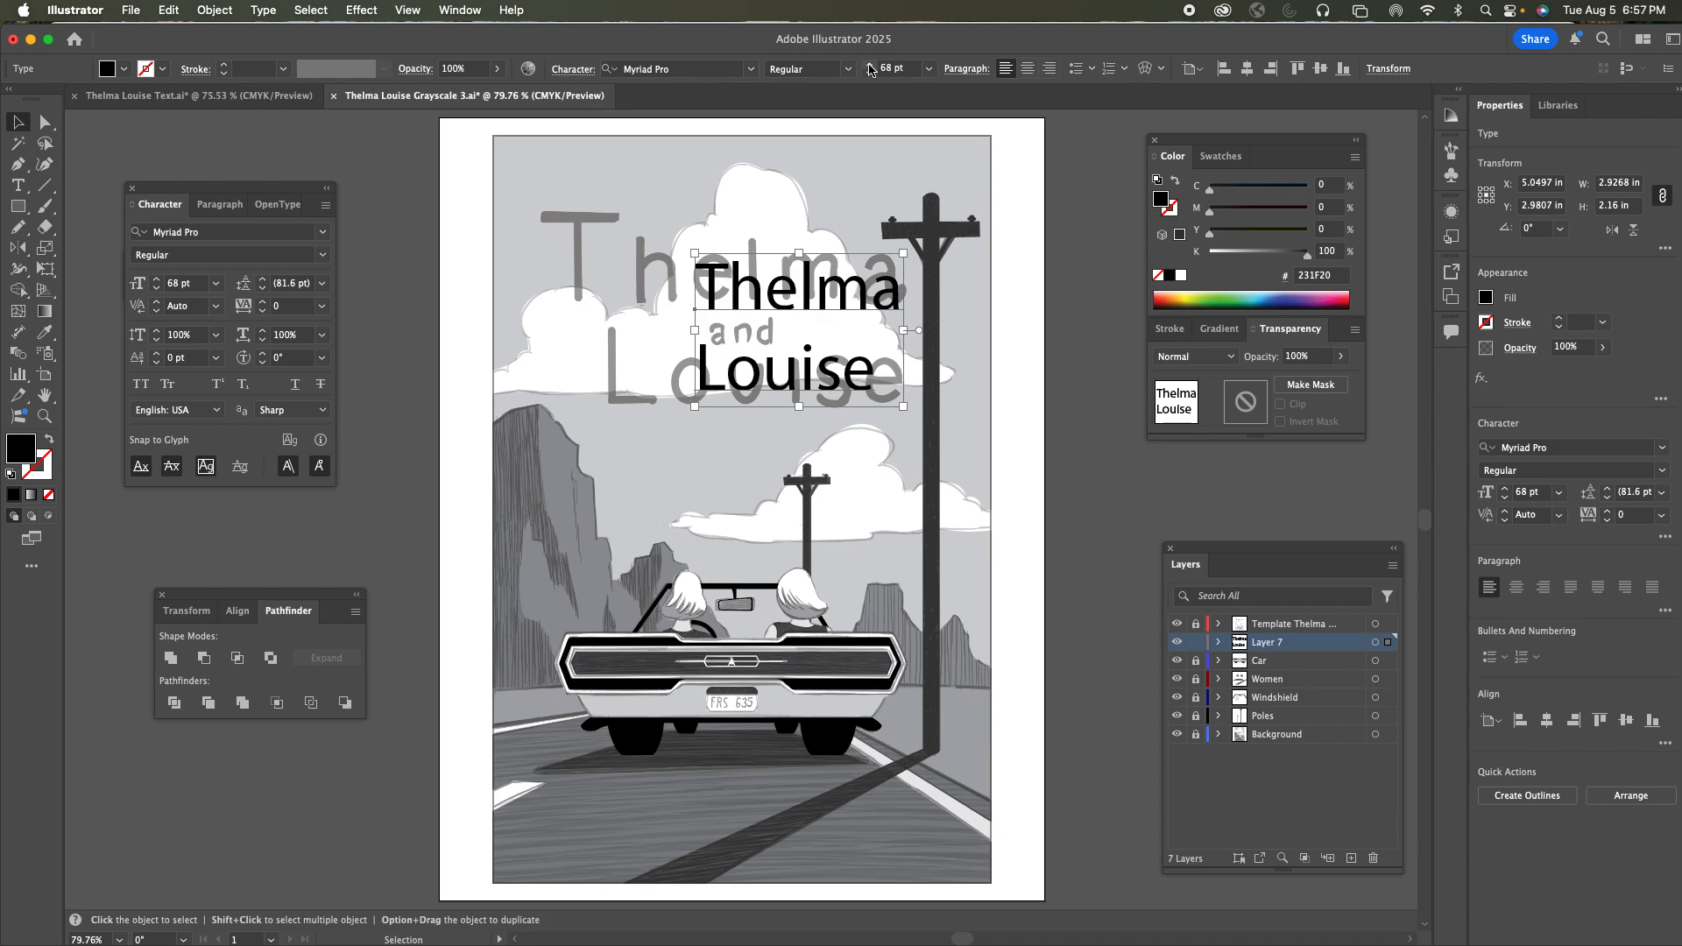
click(870, 65)
click(870, 65)
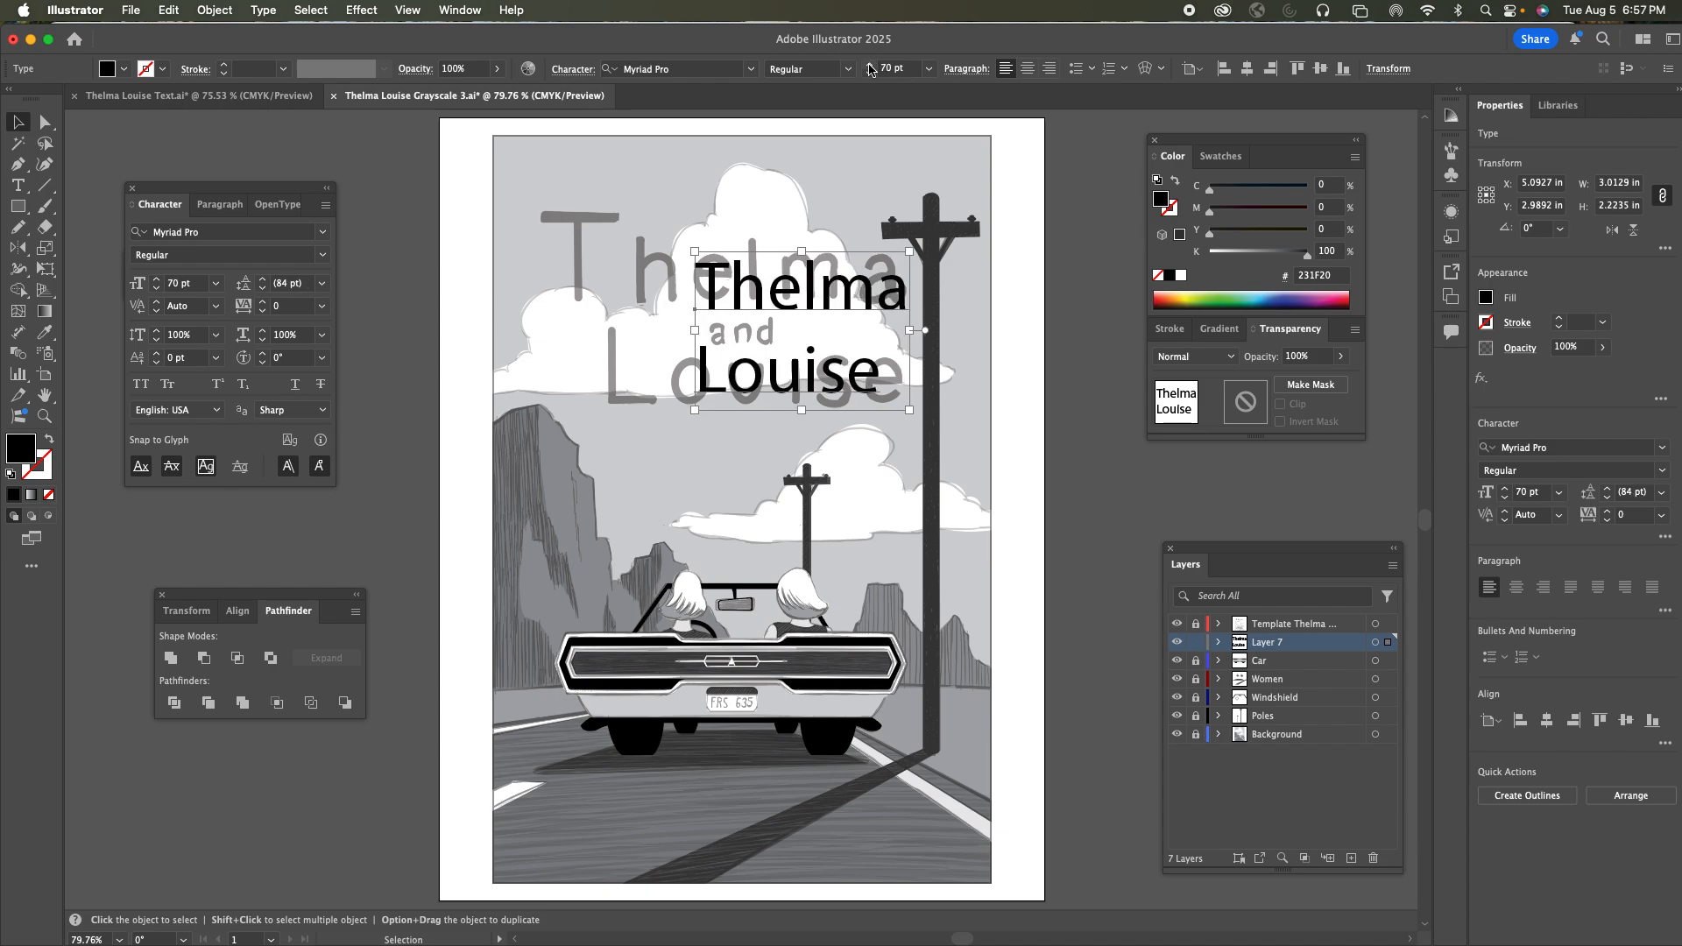
click(870, 65)
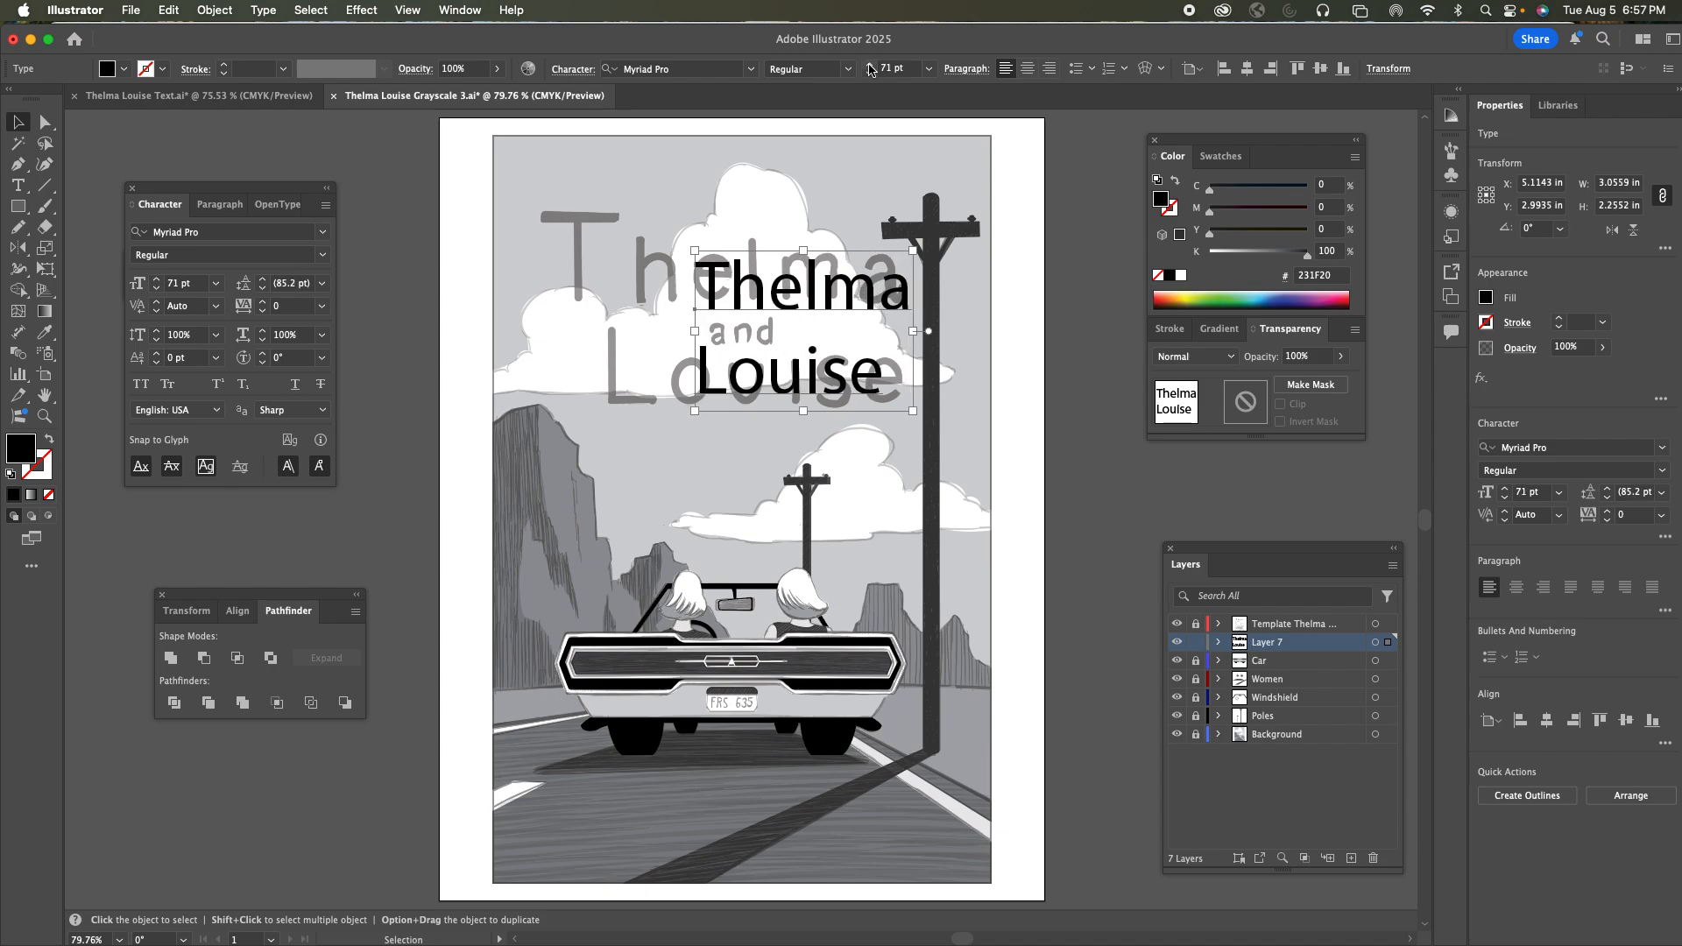
click(210, 96)
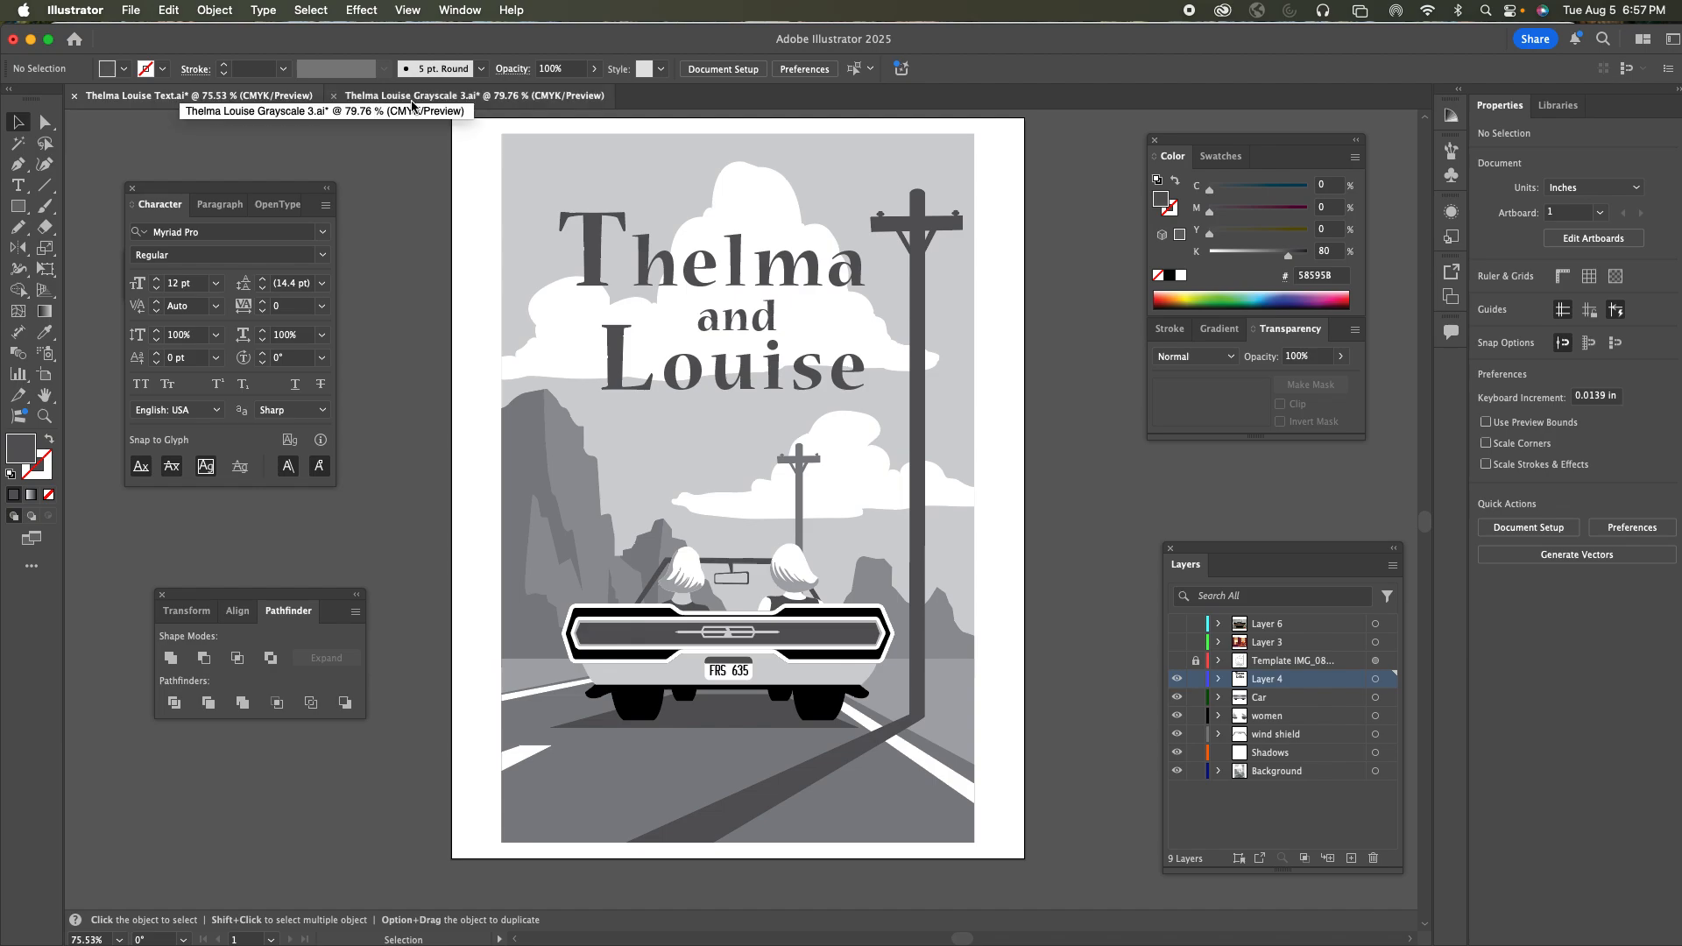
click(412, 96)
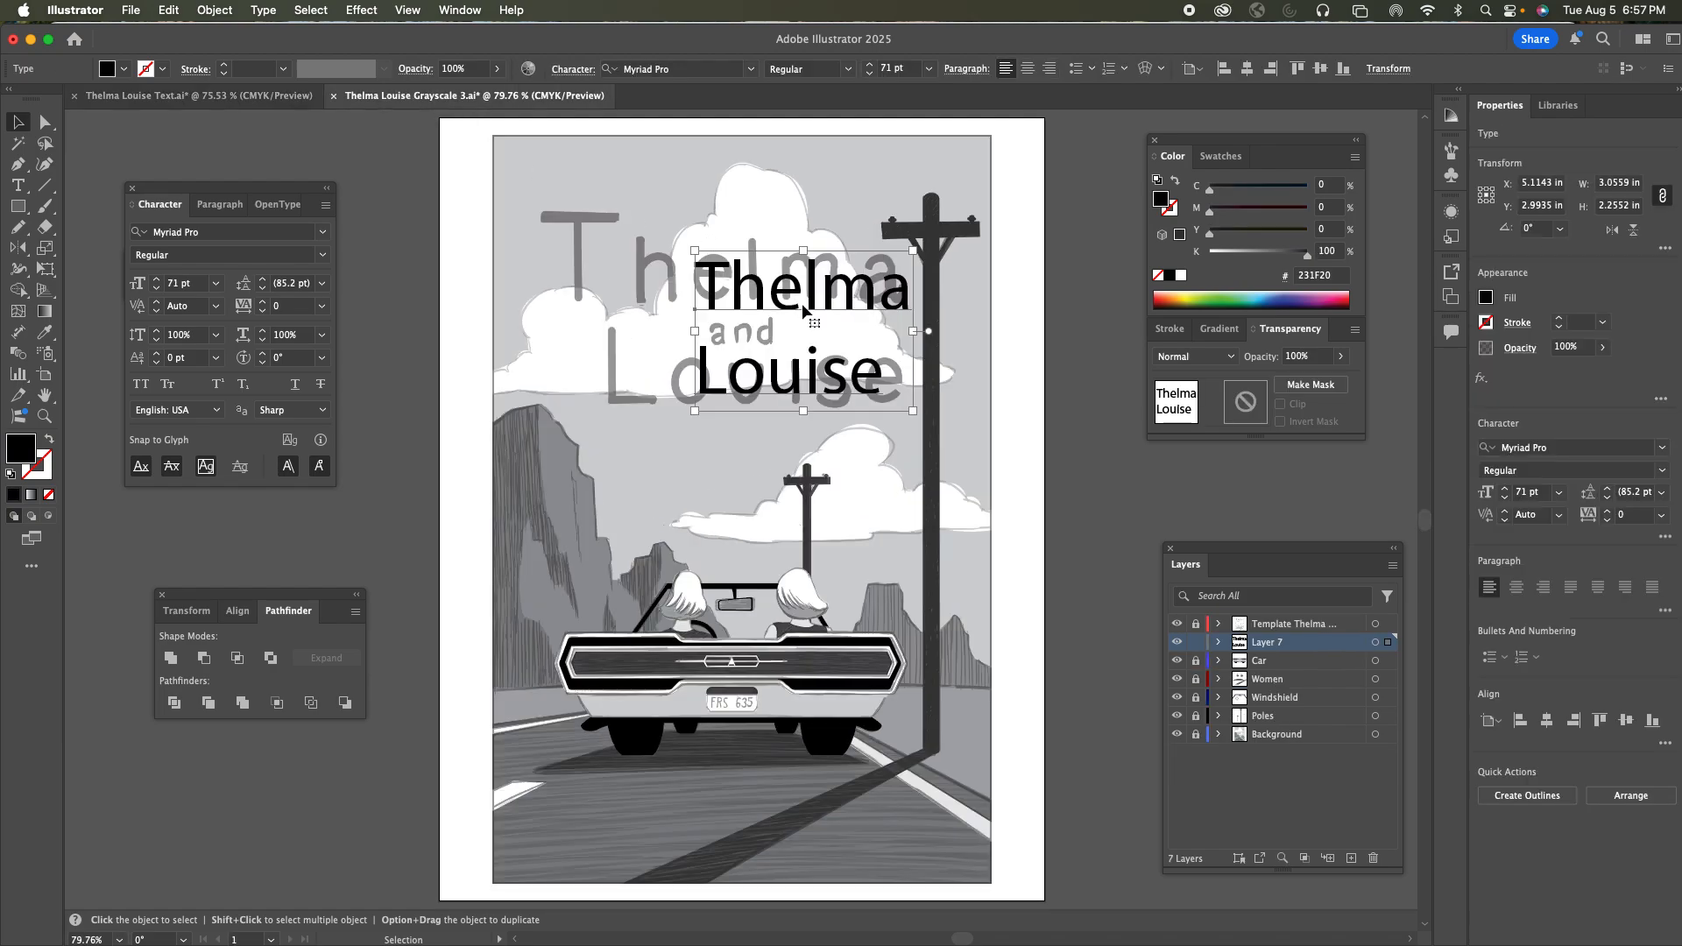
click(873, 65)
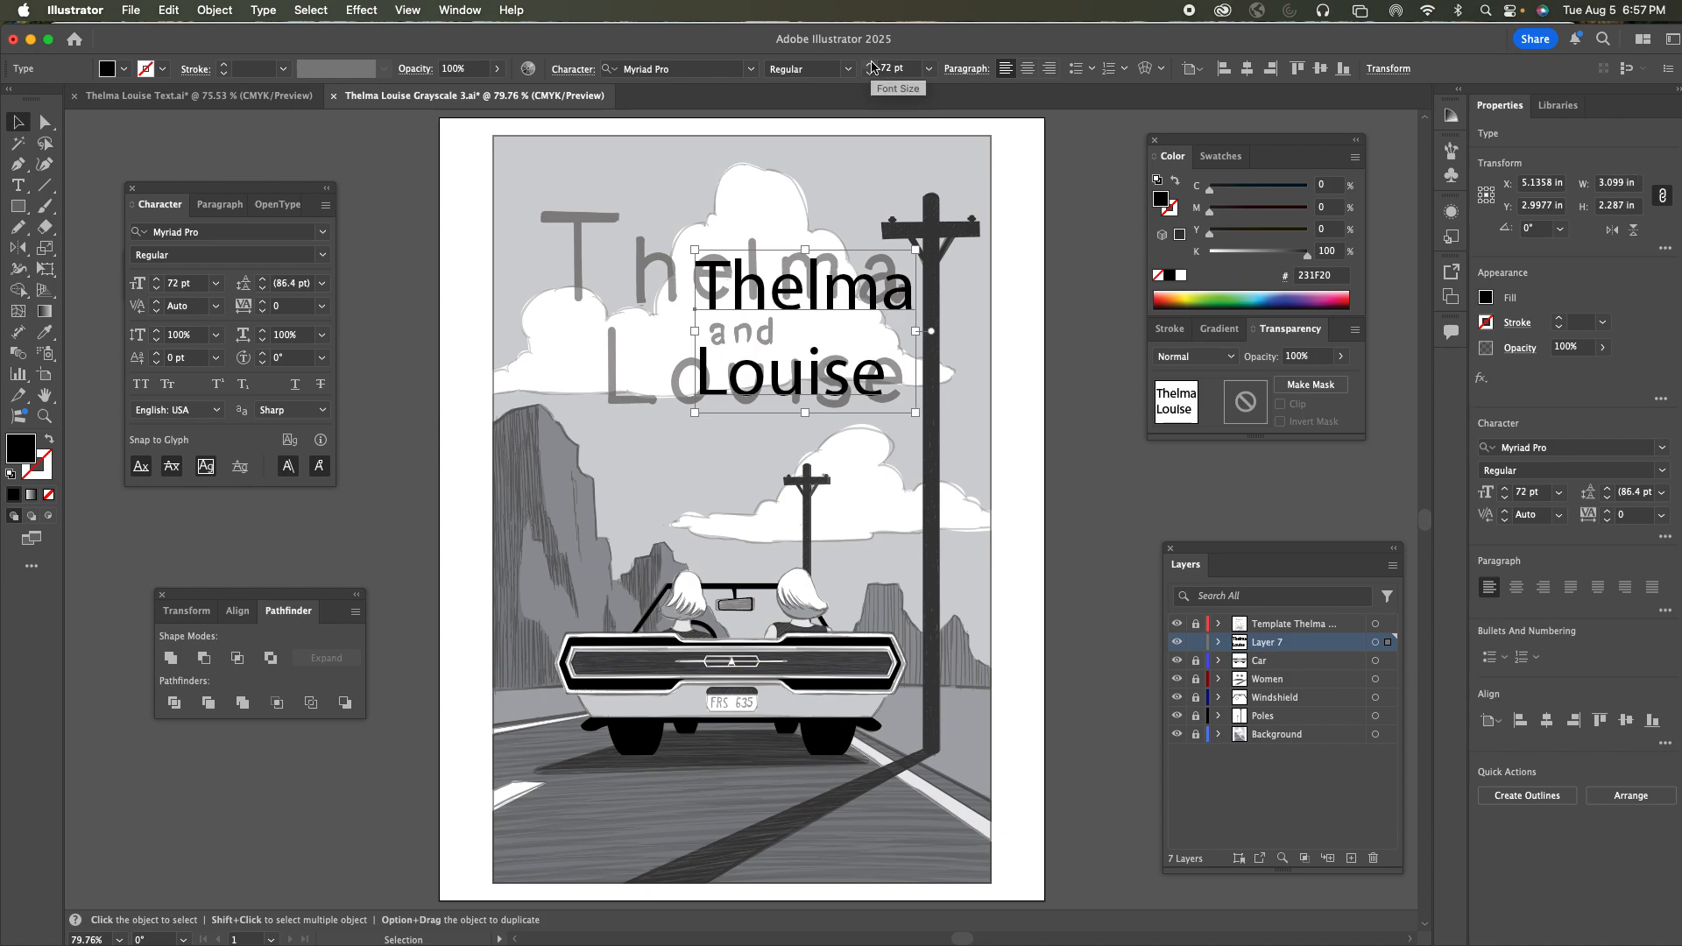
Shift the title text left over the sketched lettering and increase its font size to 81 pt
drag(829, 307, 810, 307)
click(873, 65)
click(872, 65)
click(873, 65)
click(872, 64)
click(872, 65)
click(872, 64)
click(873, 65)
click(872, 65)
click(873, 65)
drag(822, 296, 804, 289)
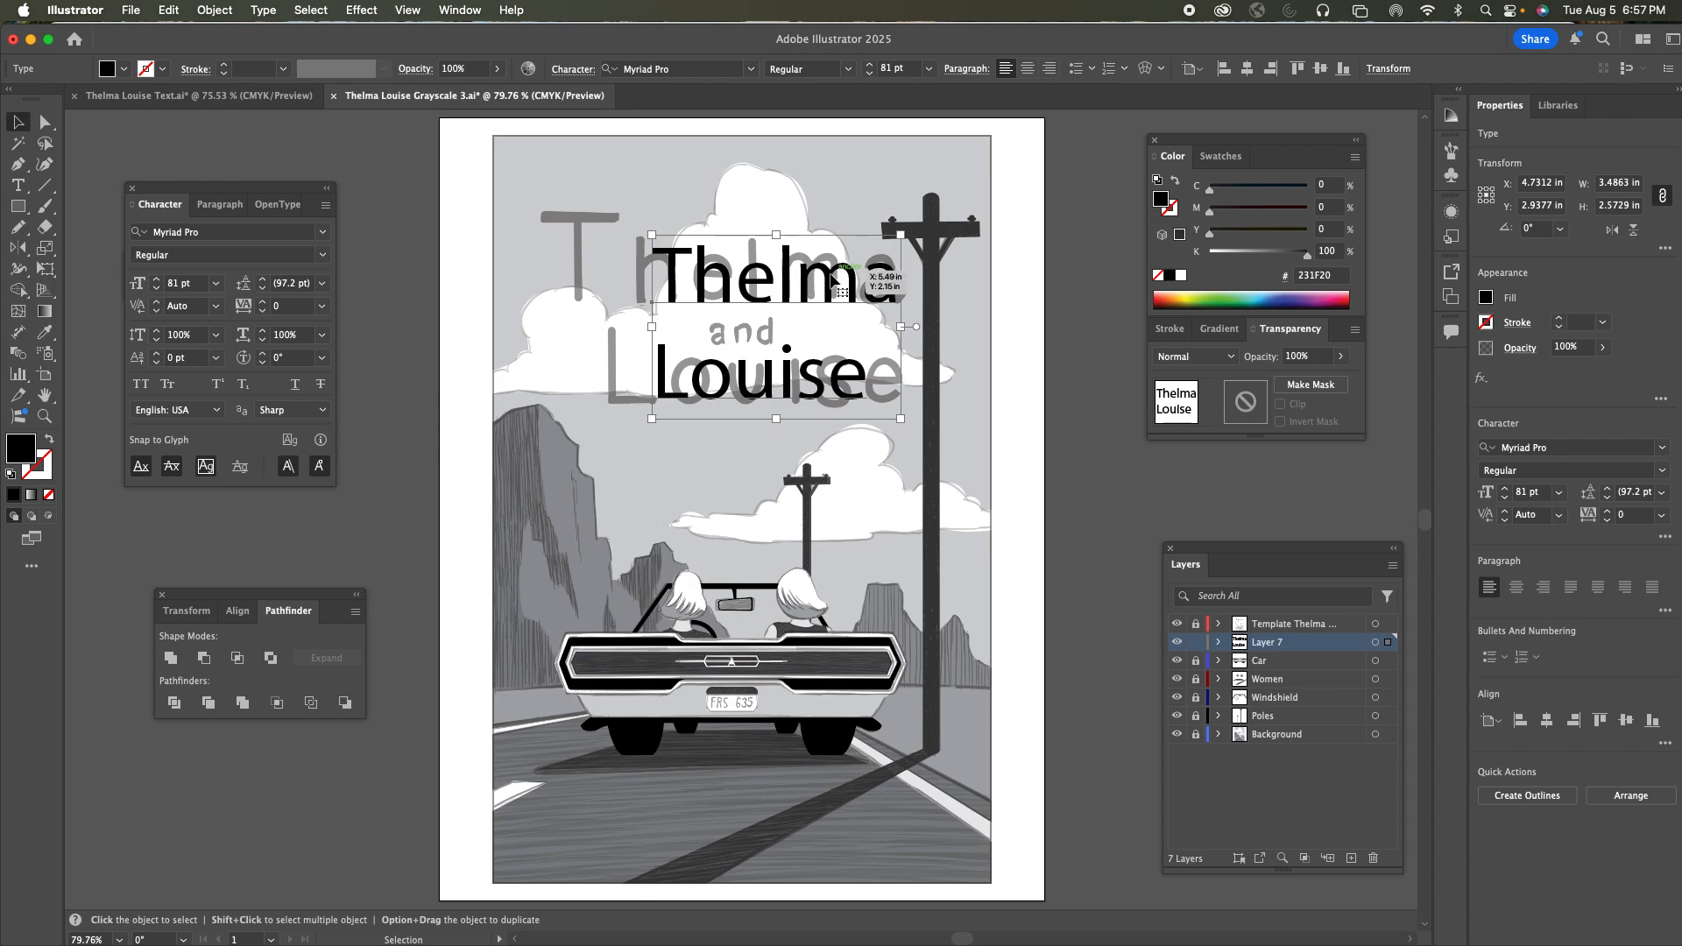
Center-align the two title lines and move the text back over the sketched lettering
click(1027, 68)
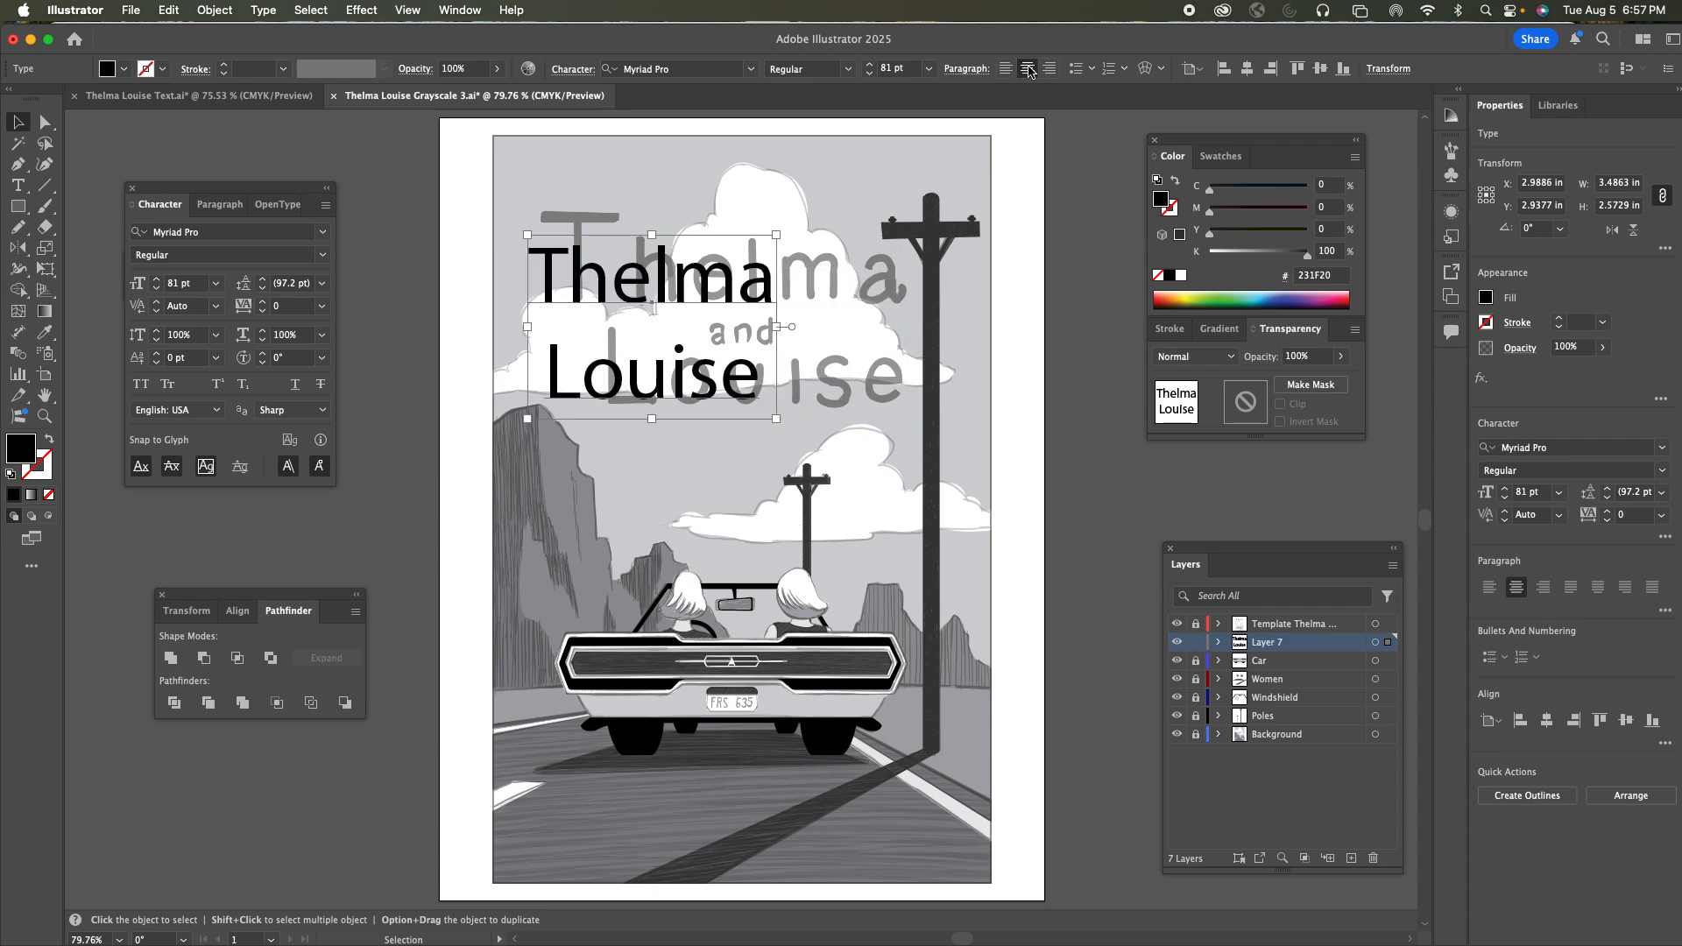
drag(675, 301, 763, 302)
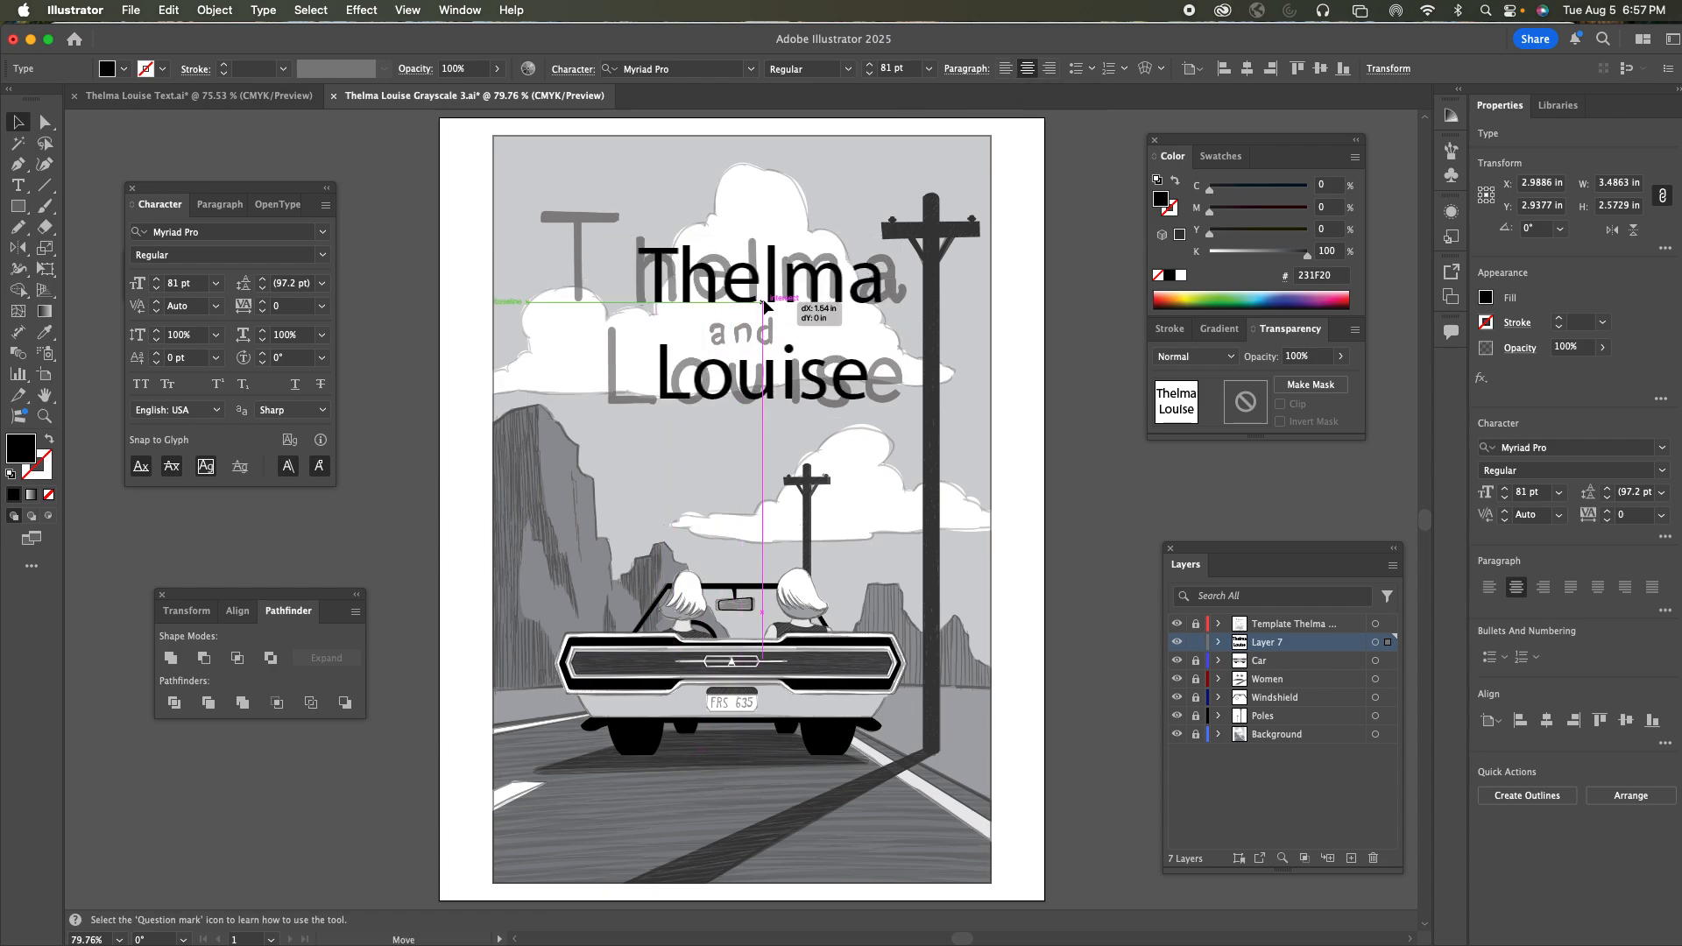
drag(764, 303, 764, 304)
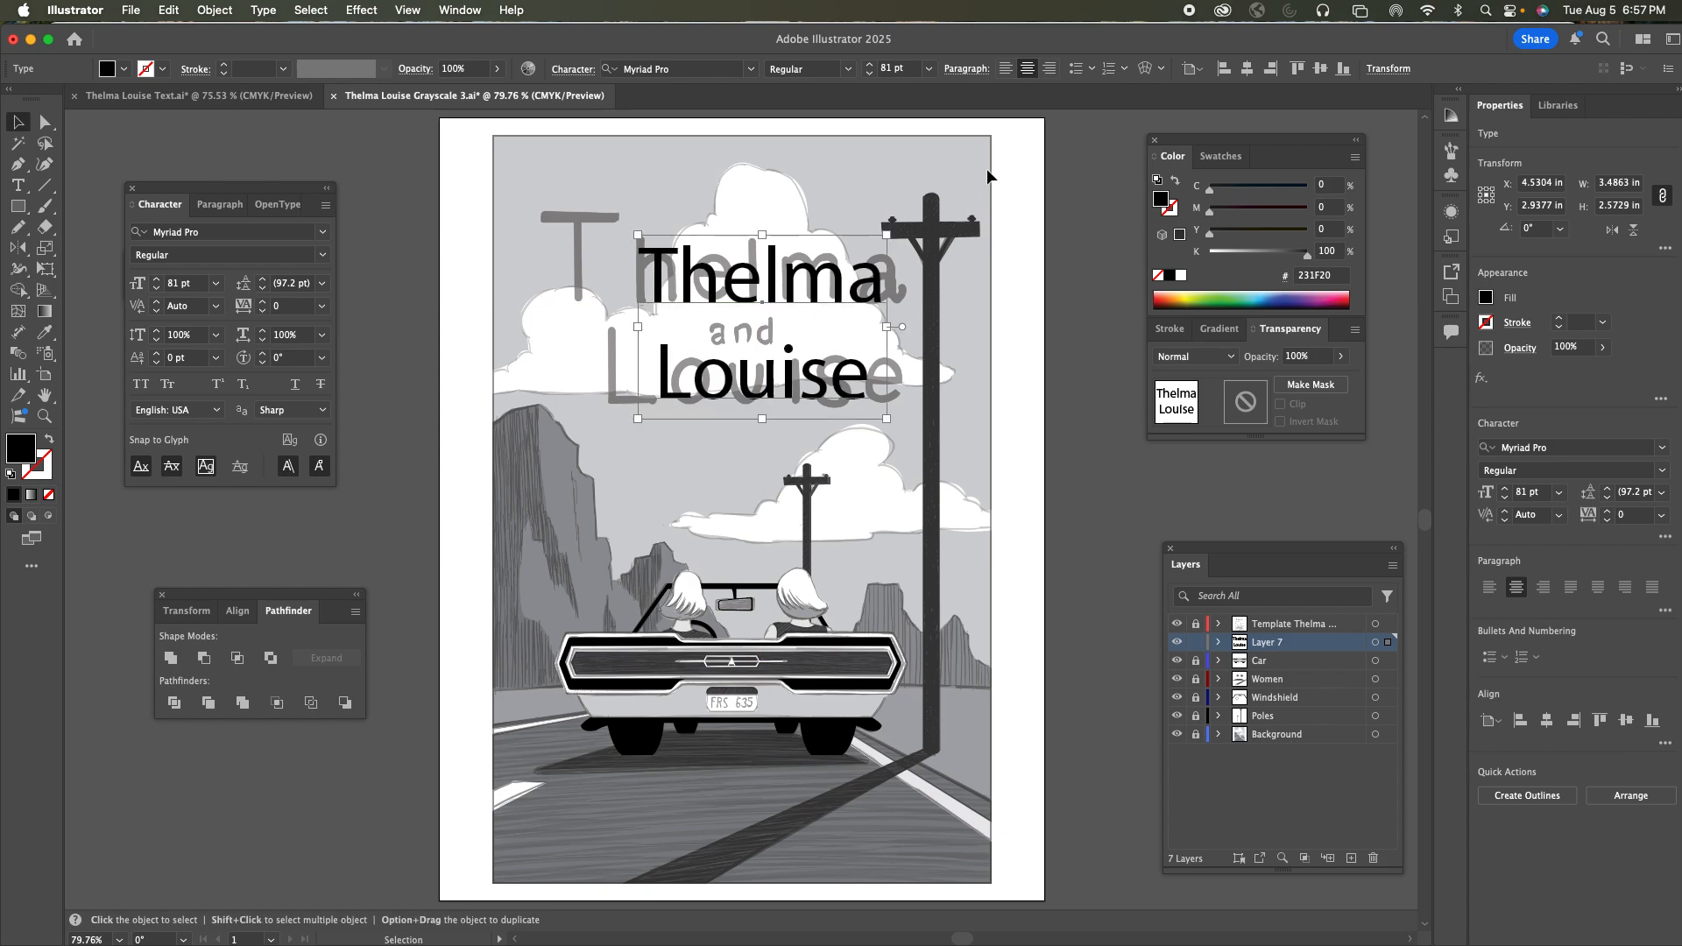
Right-align the two title lines and move the text right over the sketched lettering, ending just short of the large pole
click(1049, 70)
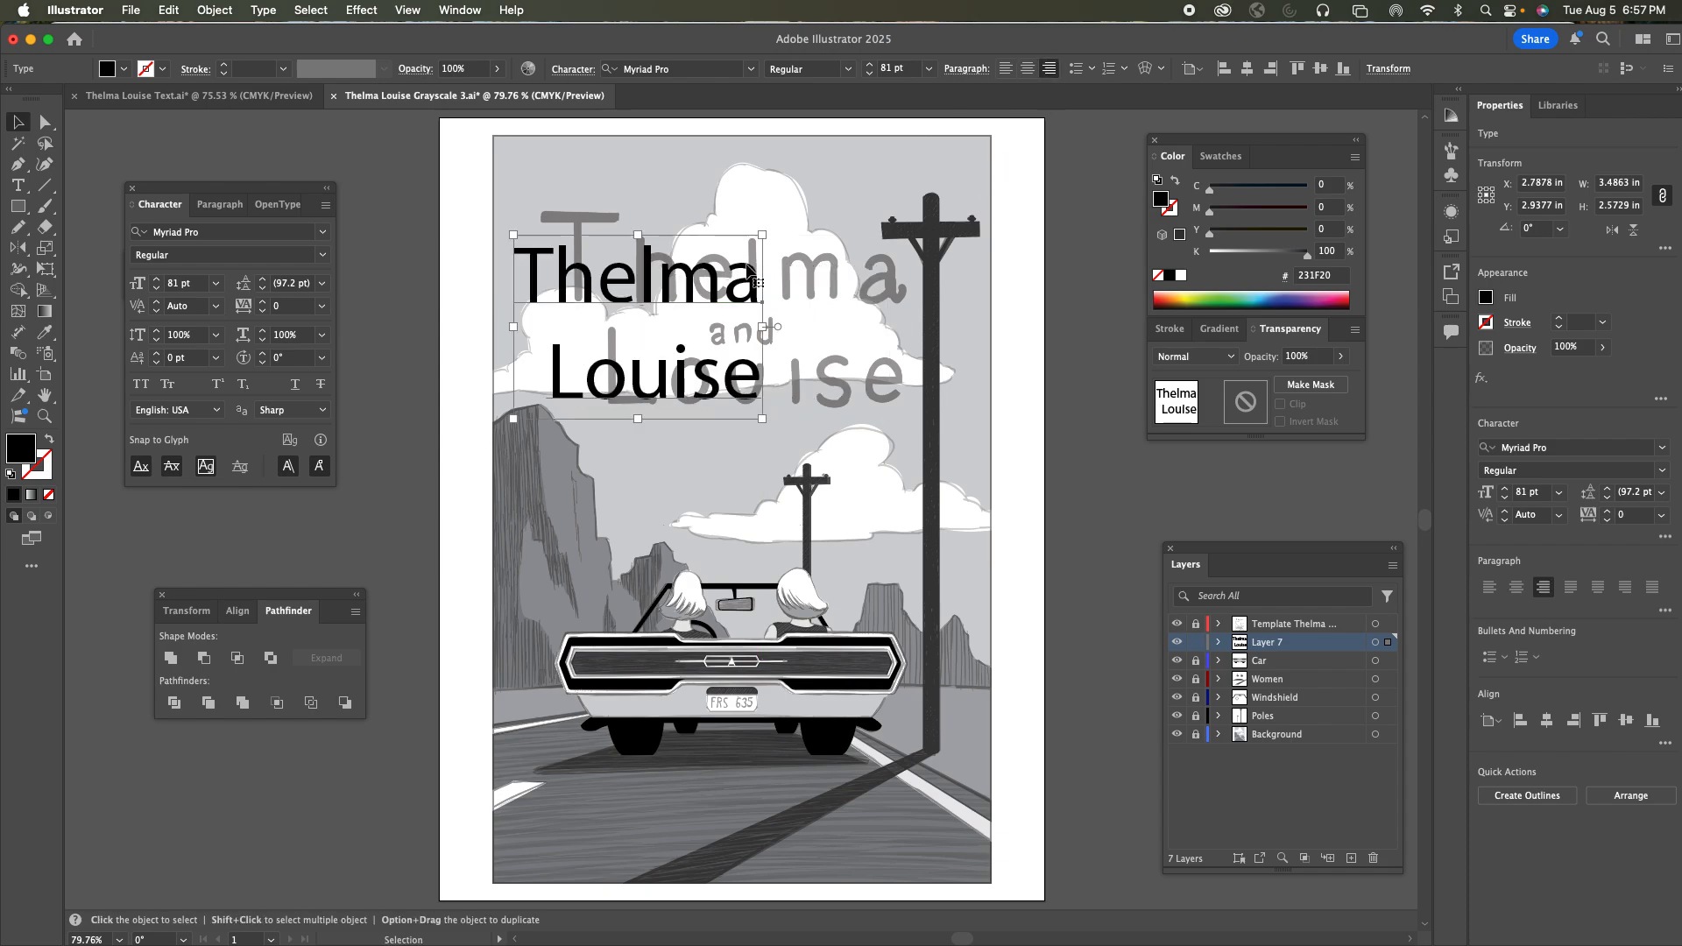
drag(669, 302, 777, 298)
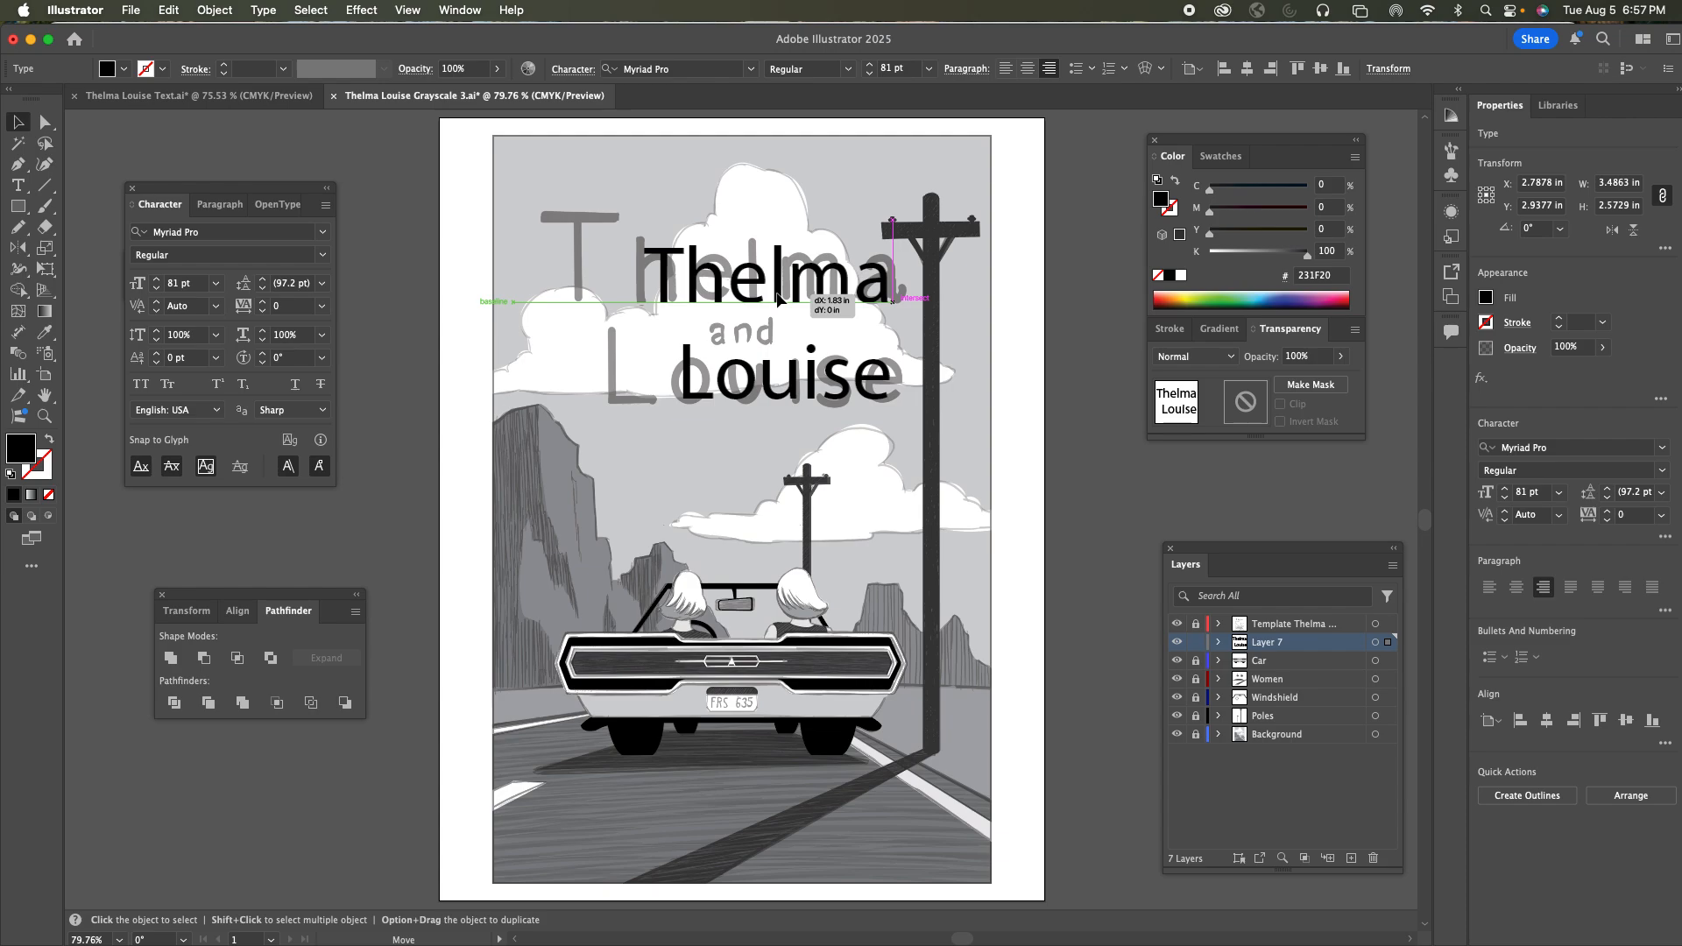
Move the title text right so it ends just short of the large pole, and filter the font list to Serif typefaces
drag(776, 298, 782, 296)
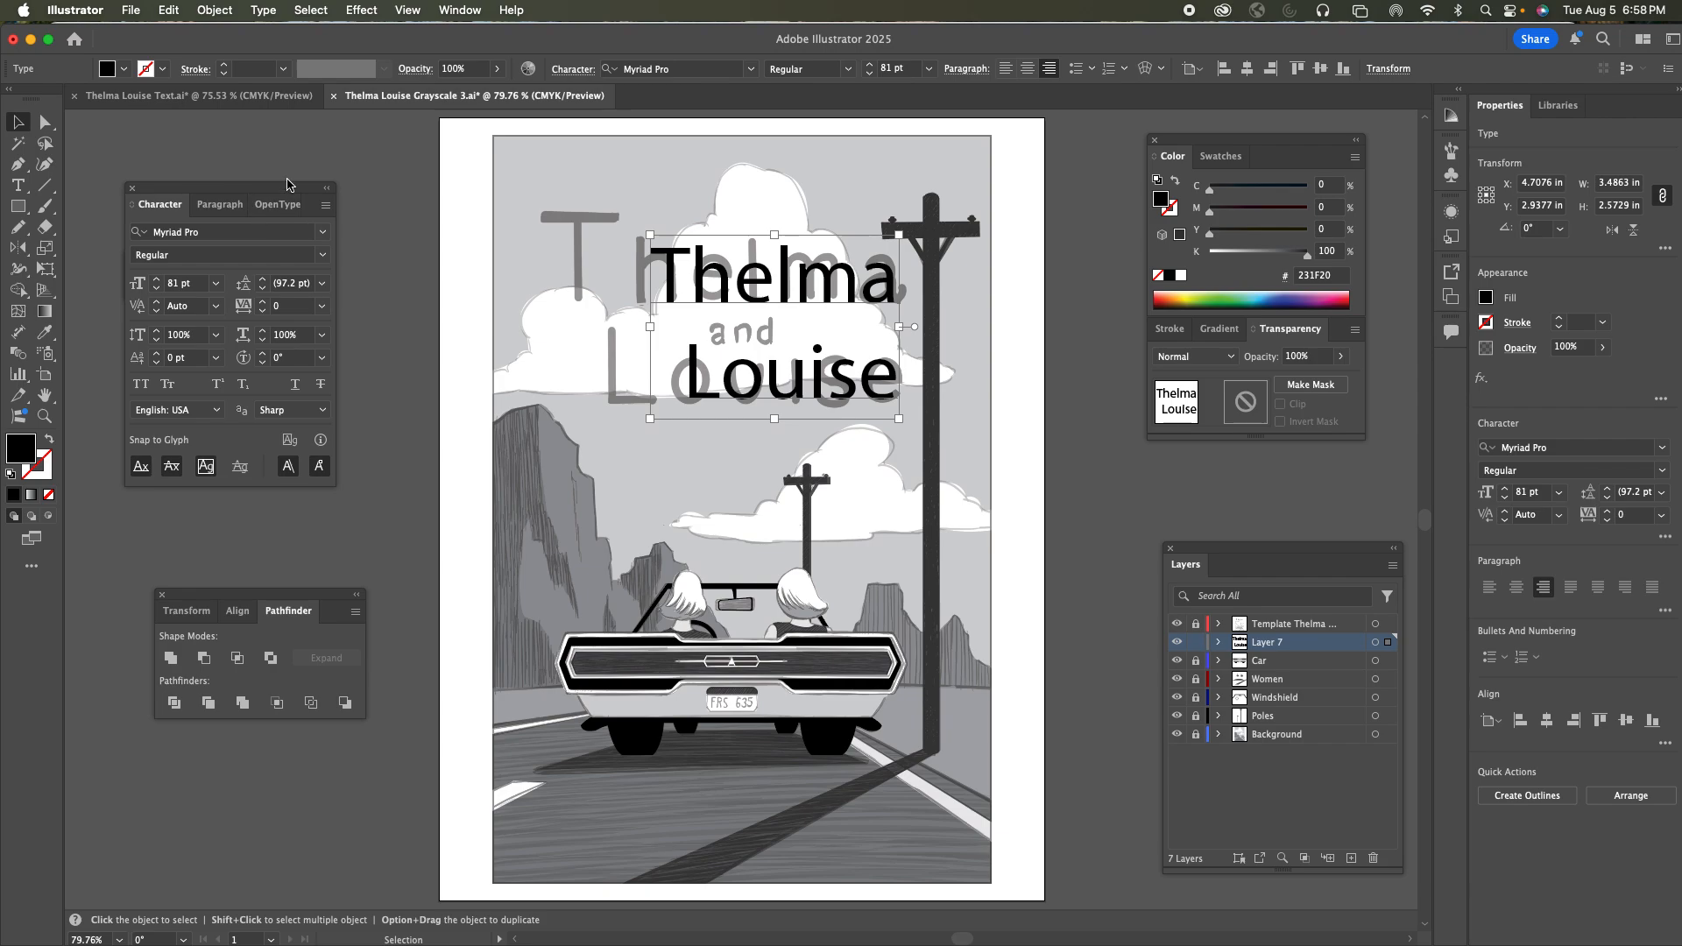
click(752, 70)
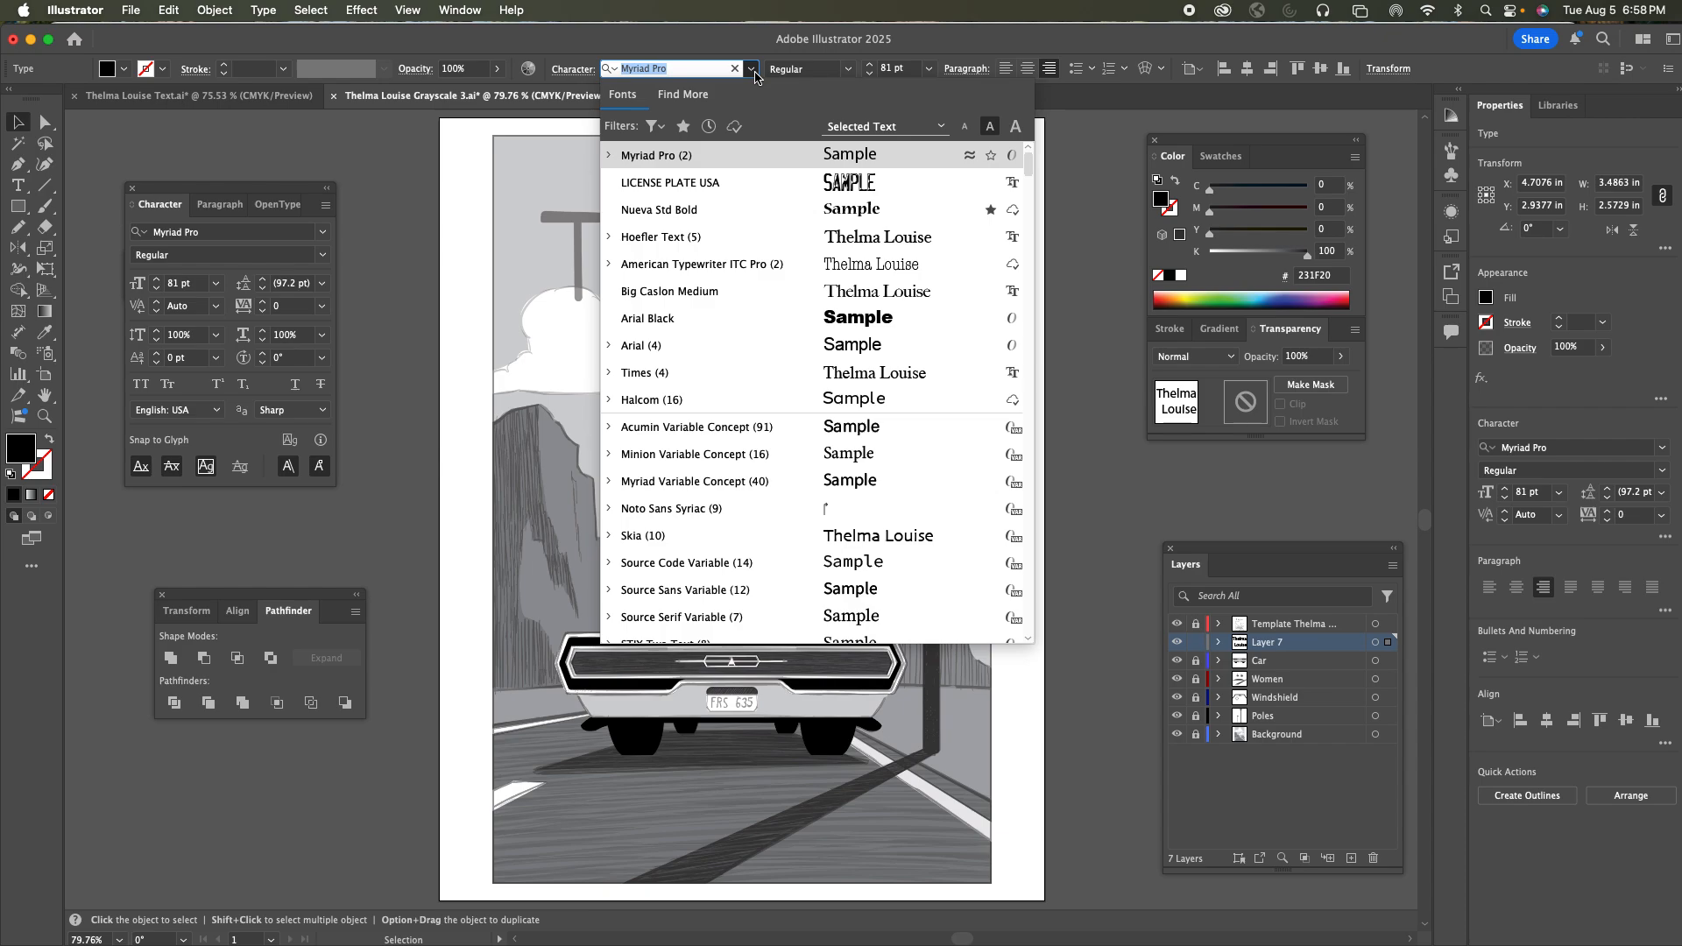
click(252, 248)
click(323, 232)
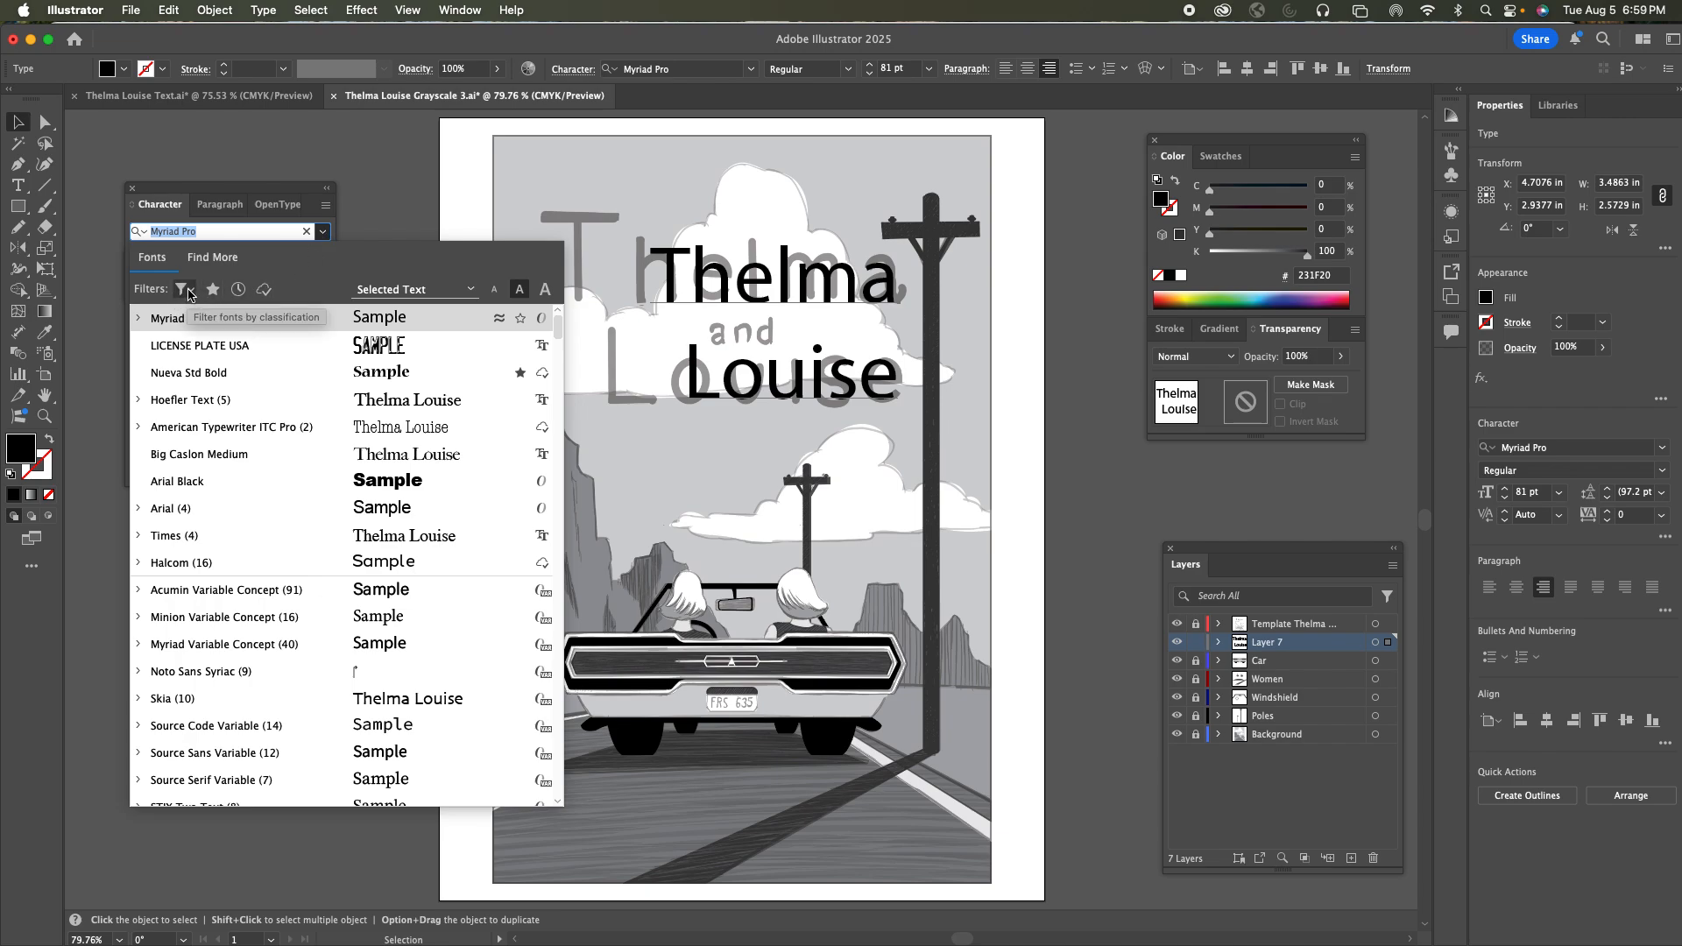
click(244, 235)
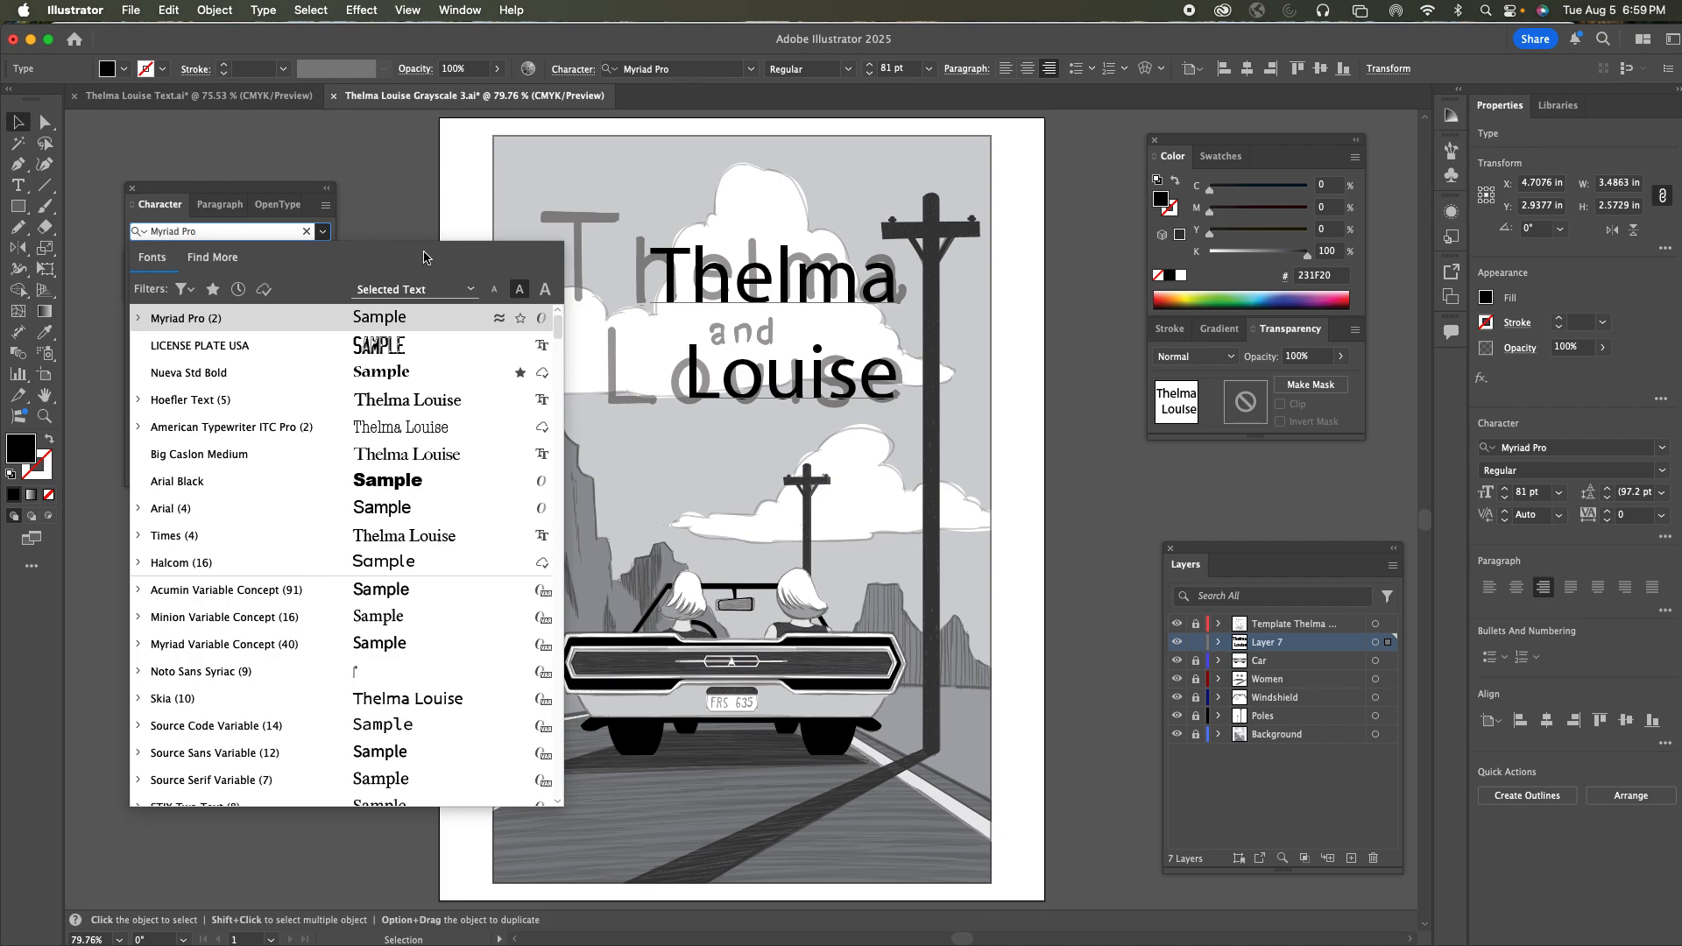
click(323, 233)
click(323, 233)
click(190, 292)
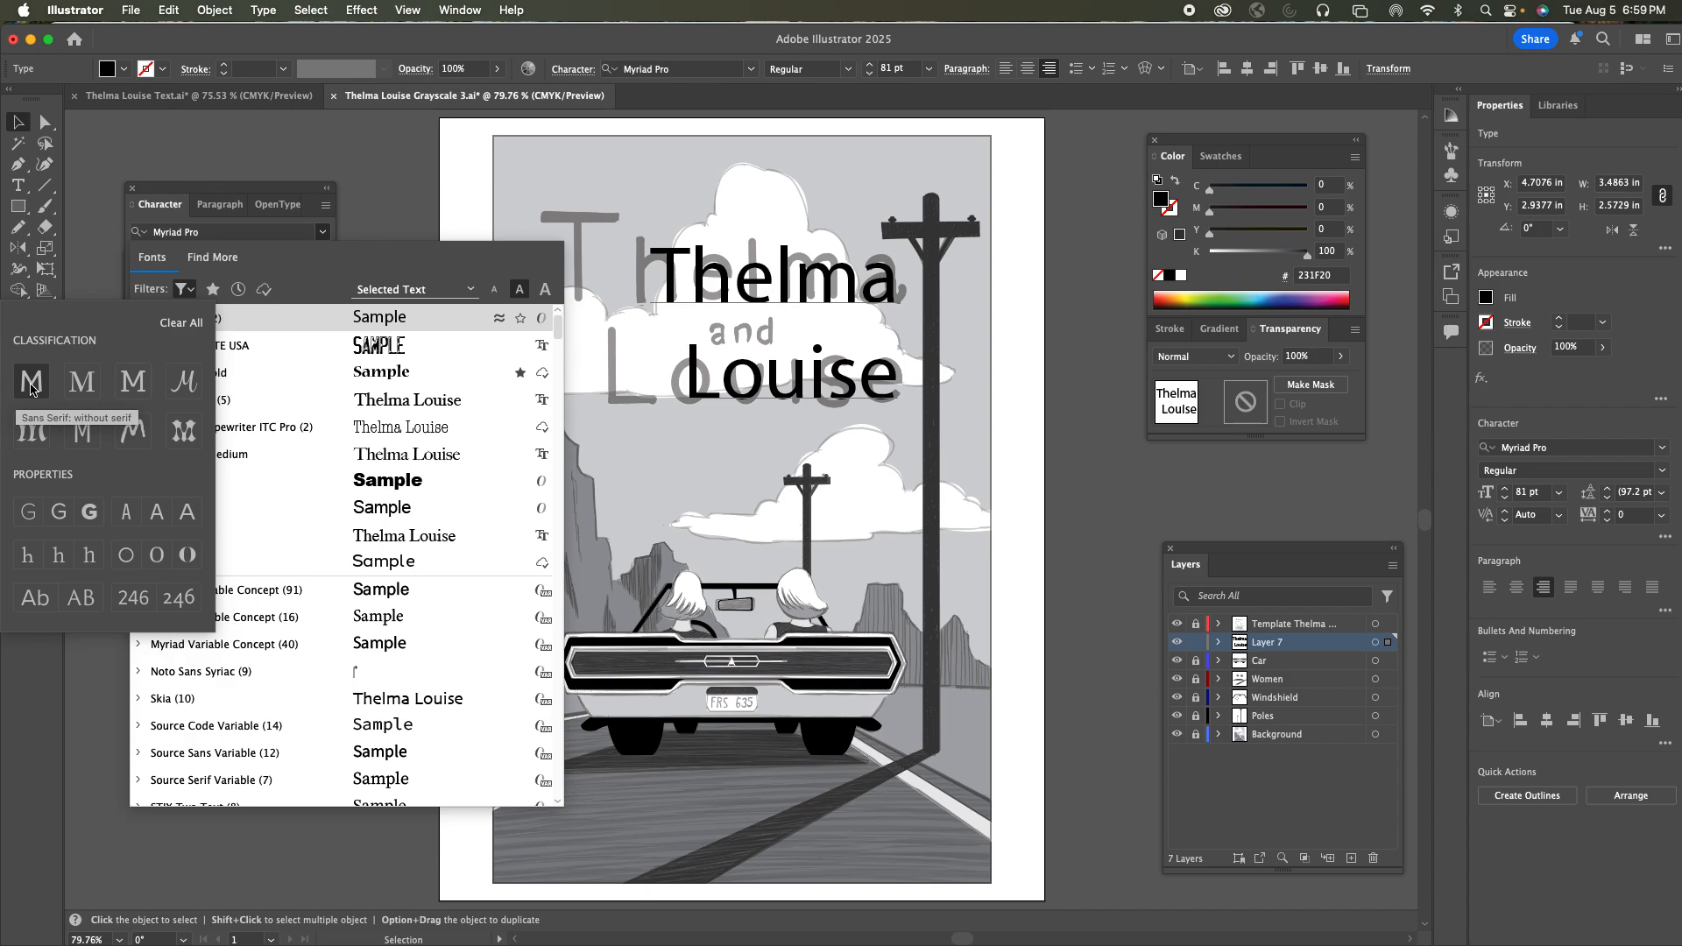
click(82, 390)
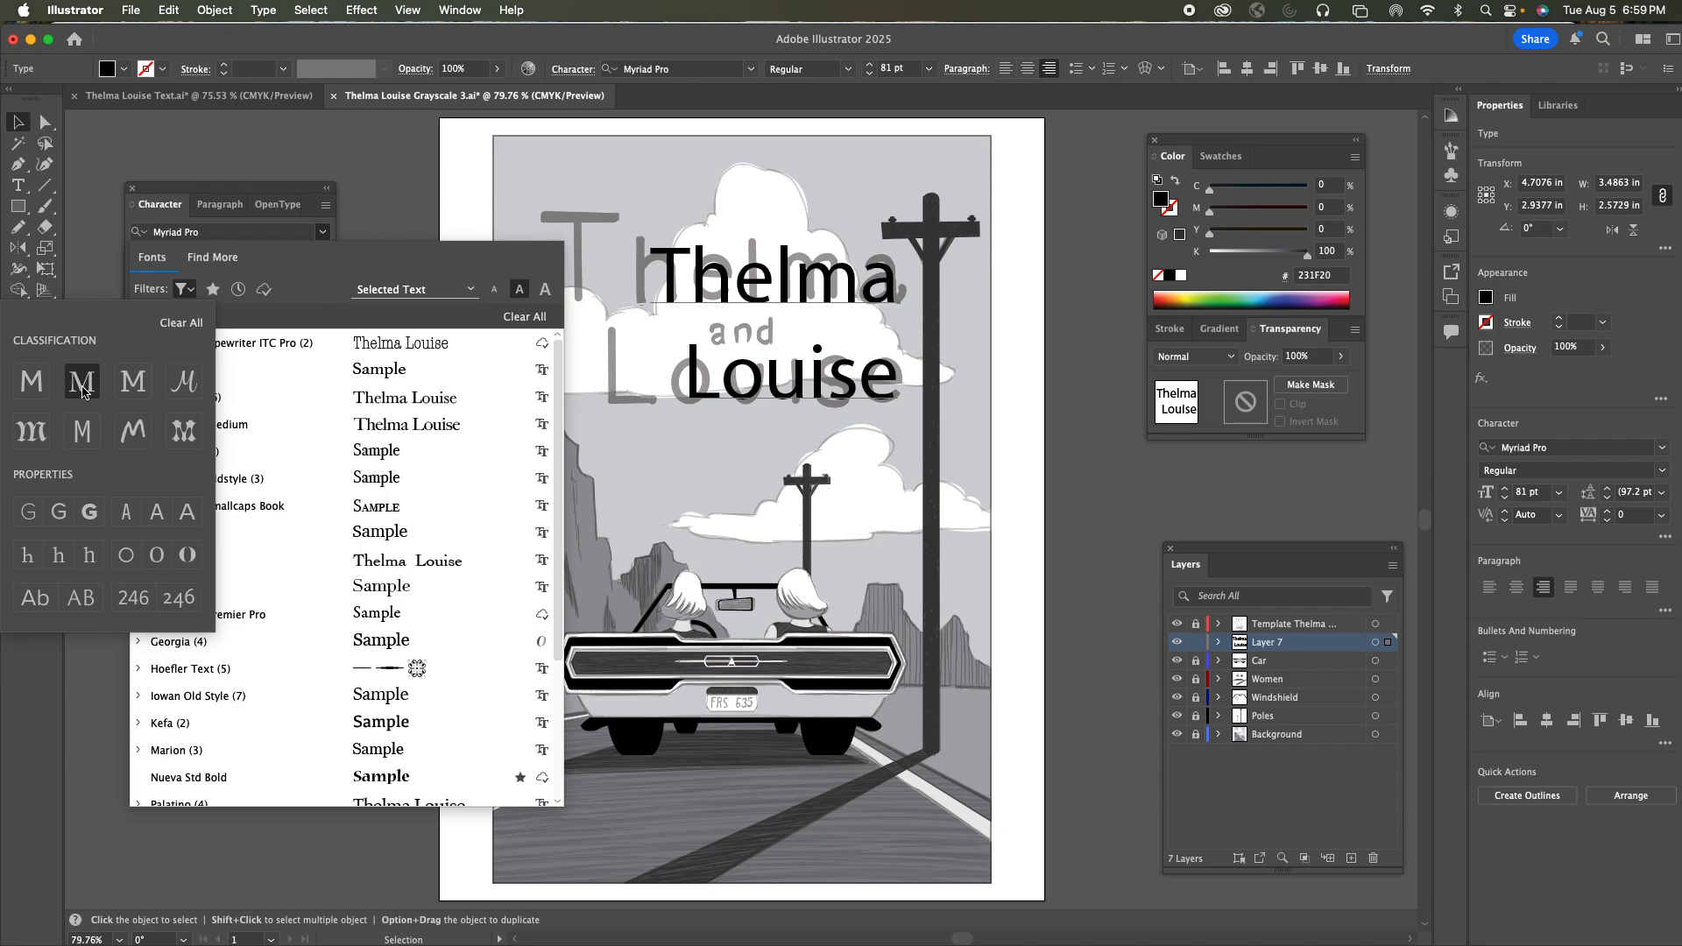
click(35, 390)
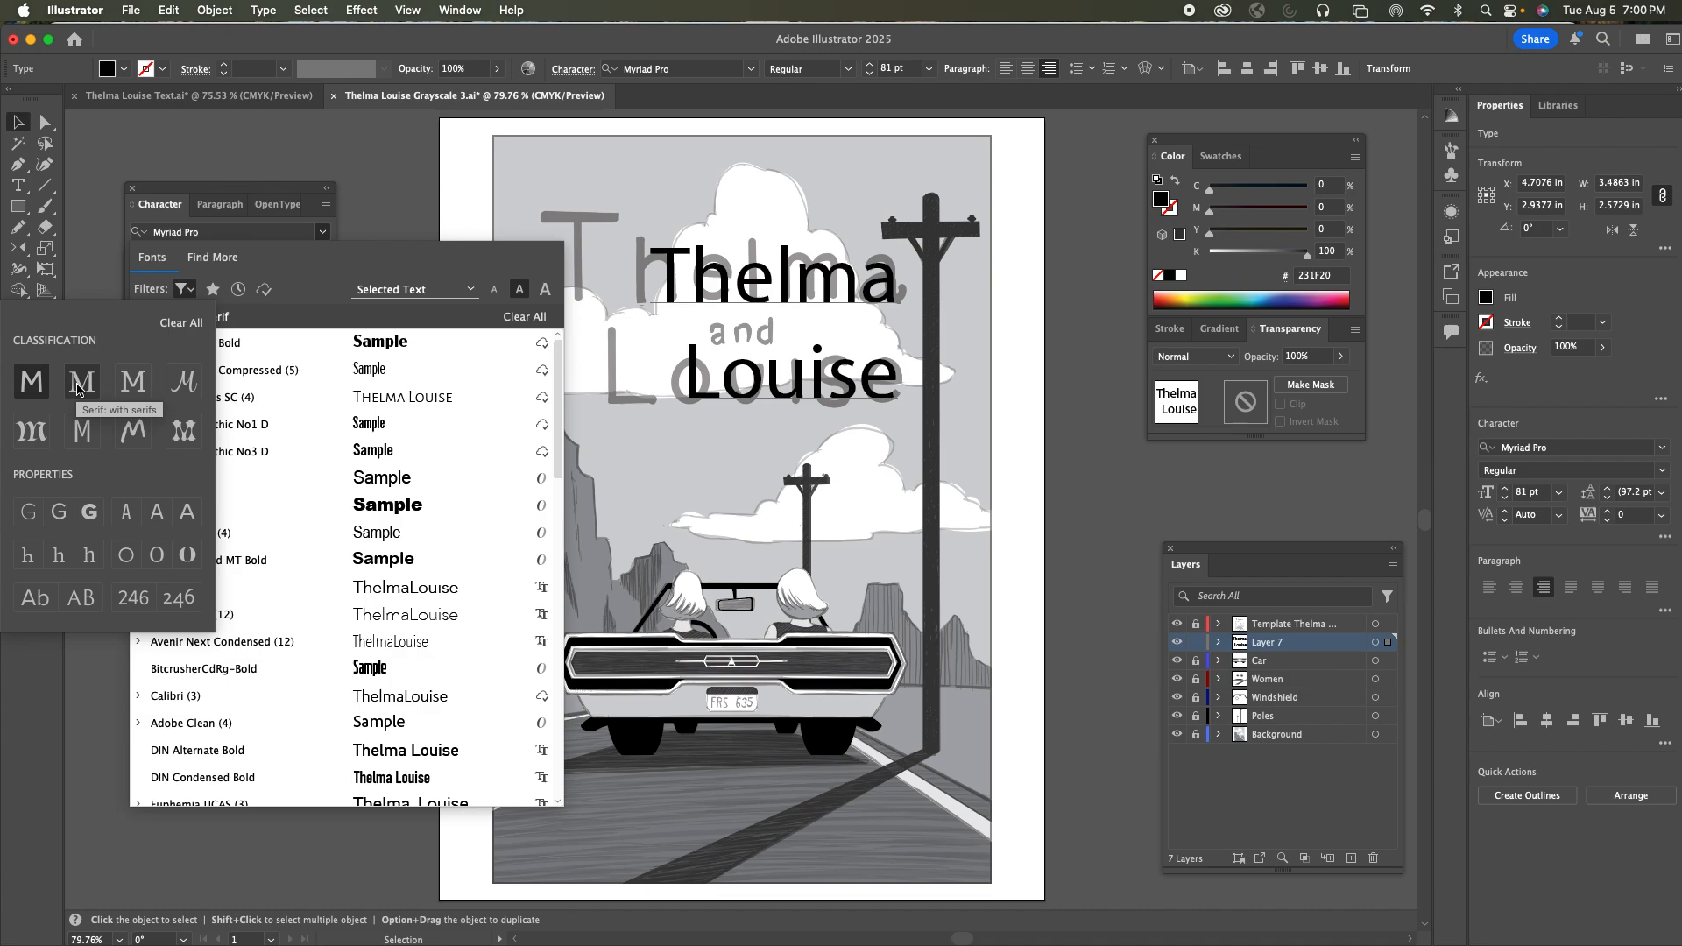
click(79, 389)
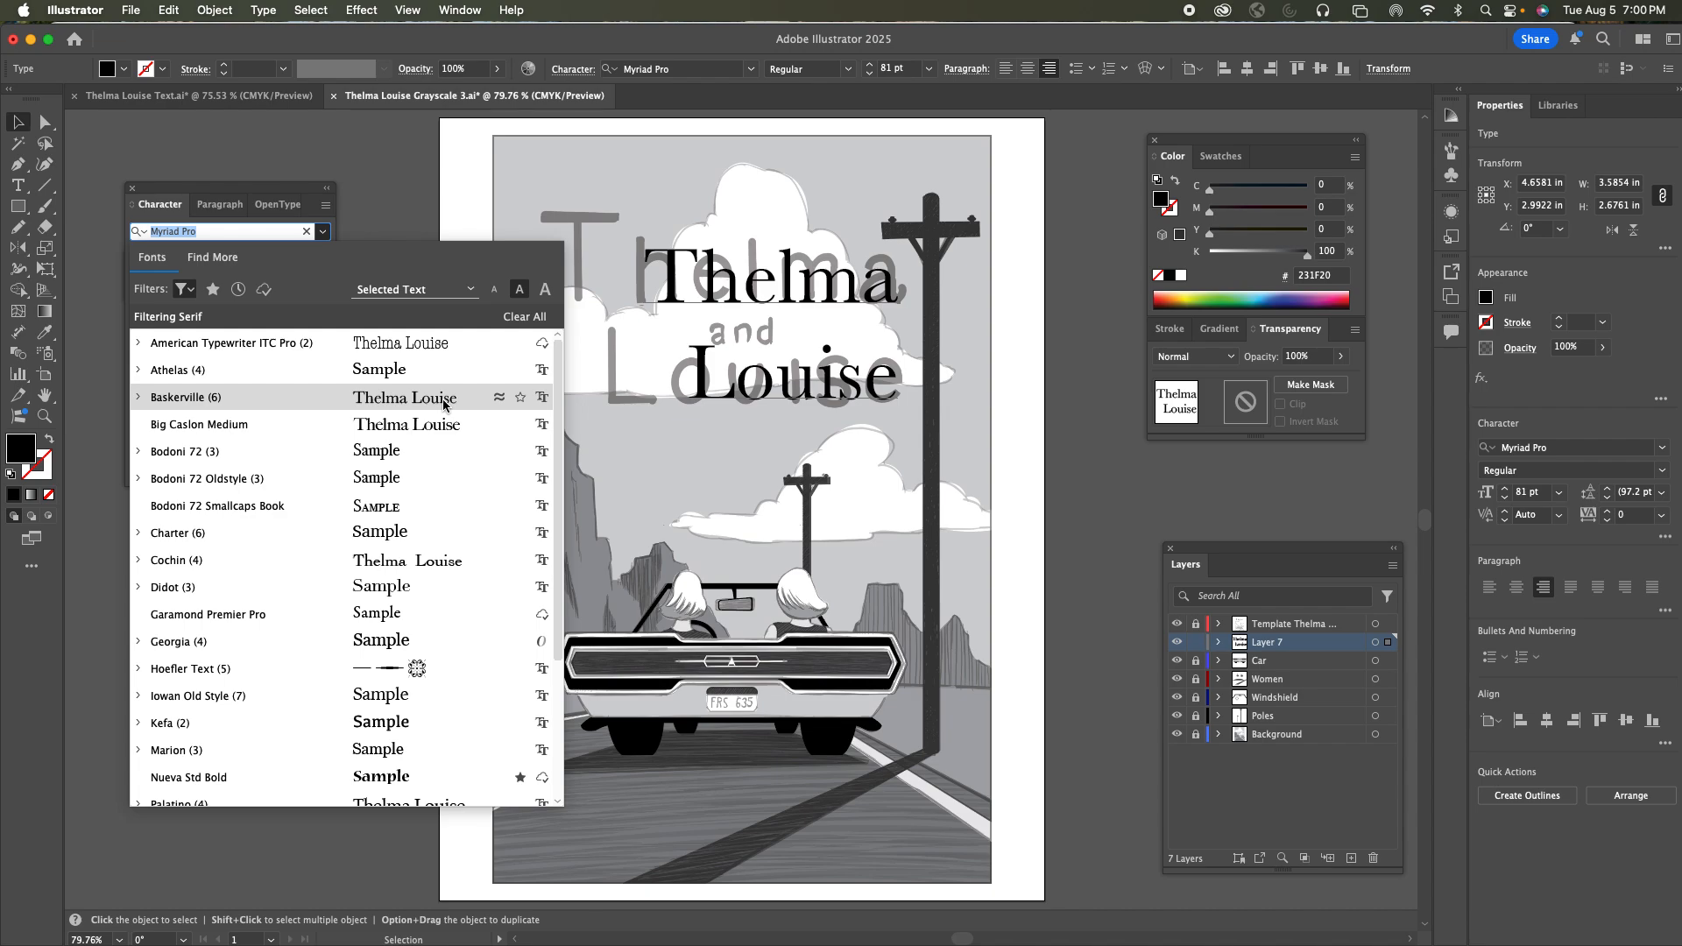
Compare Baskerville, Big Caslon and Bodoni 72 on the title, and set its font to Baskerville Bold
key(Down)
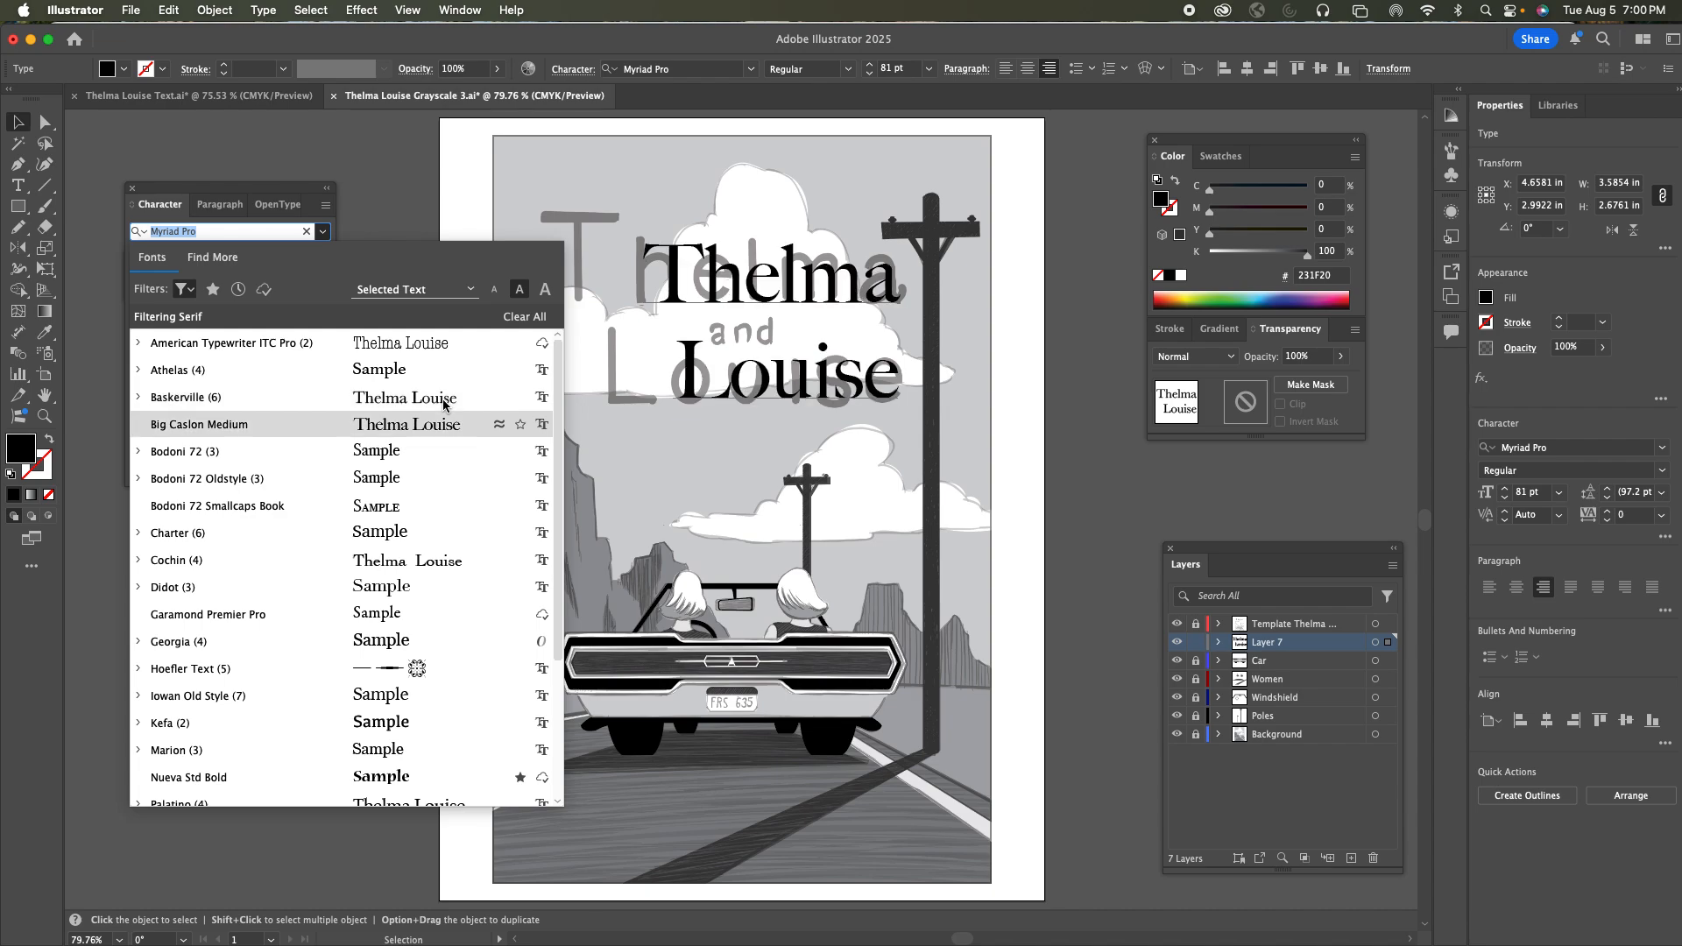
key(Down)
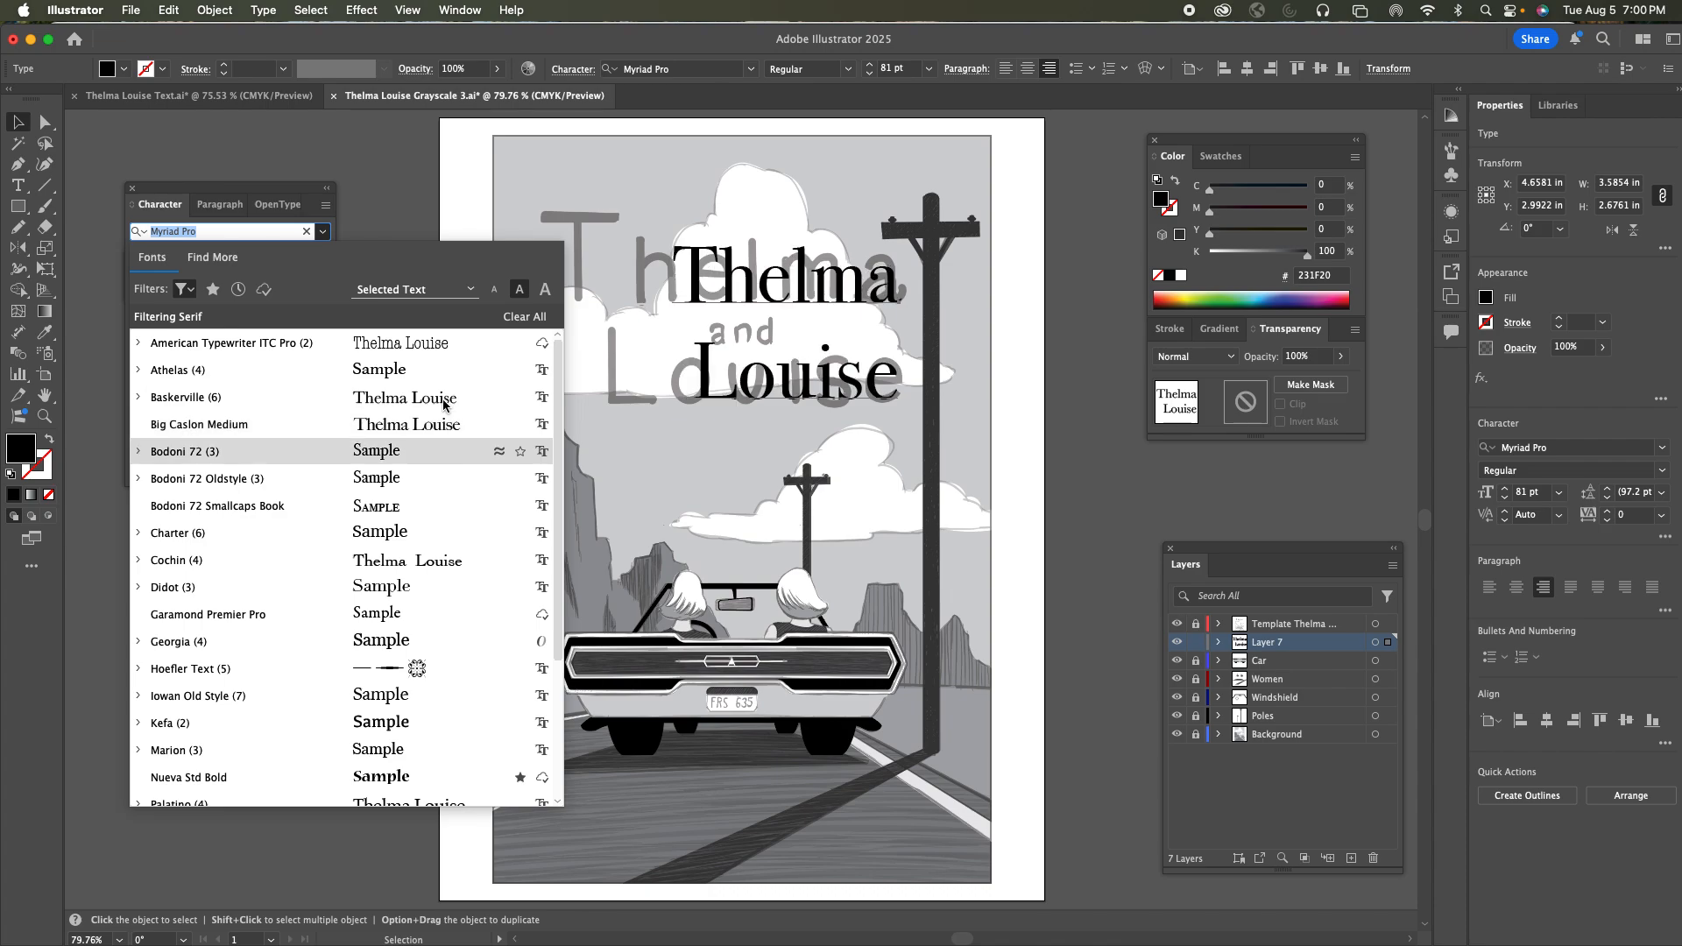
key(Up)
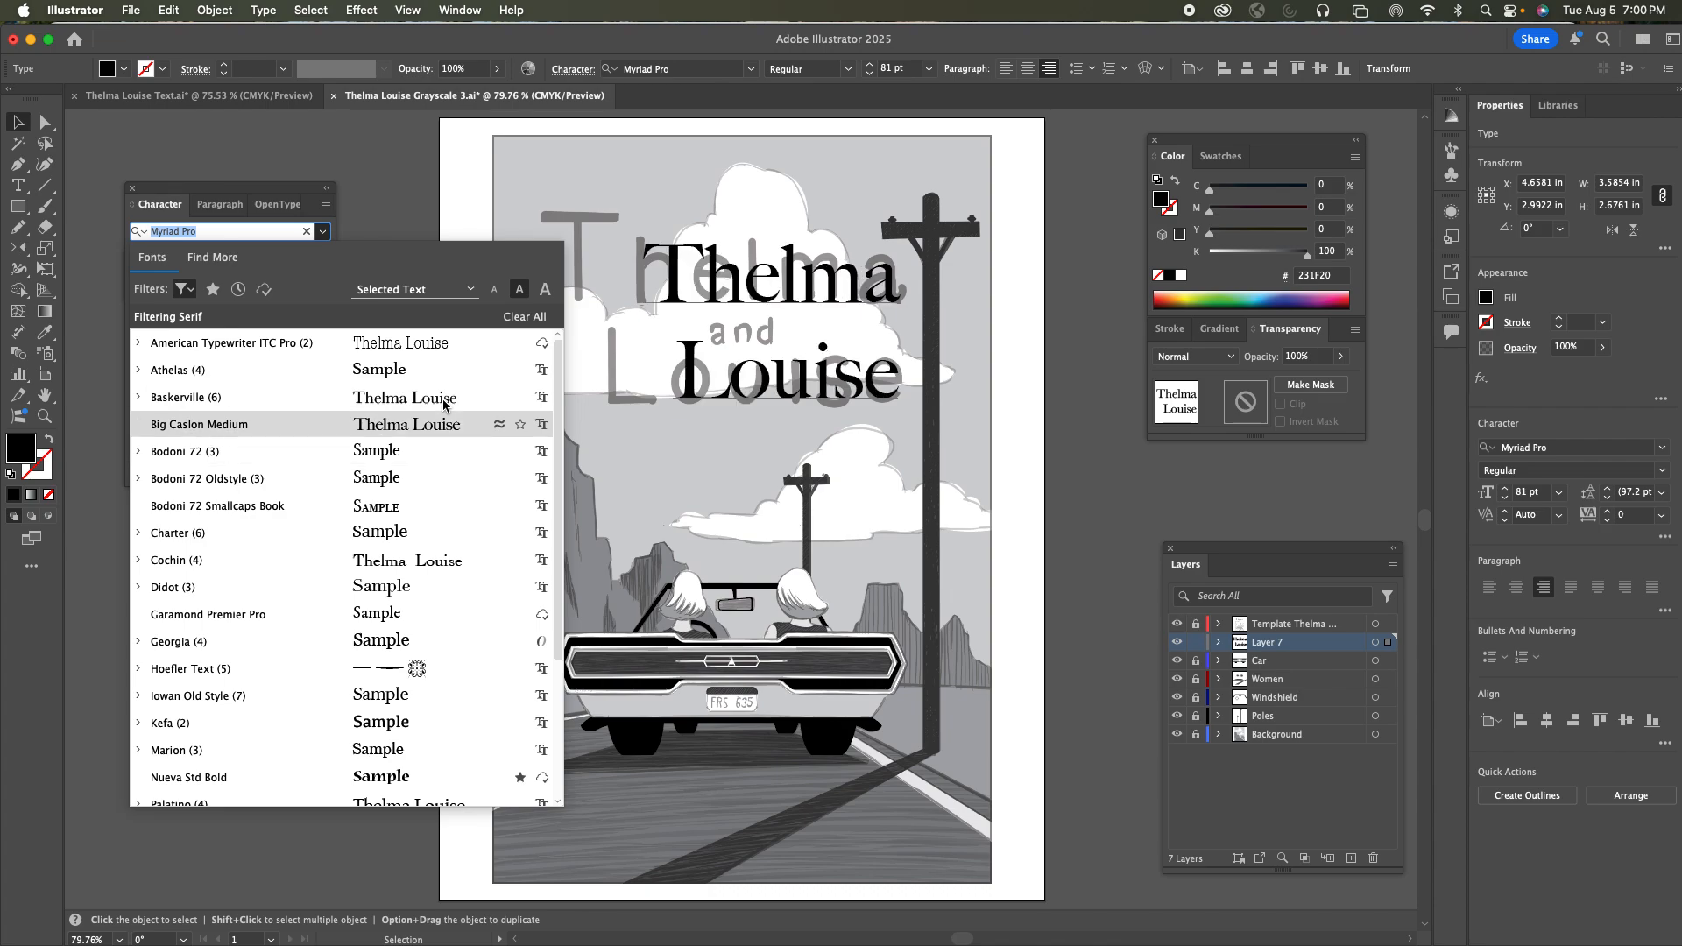
key(Up)
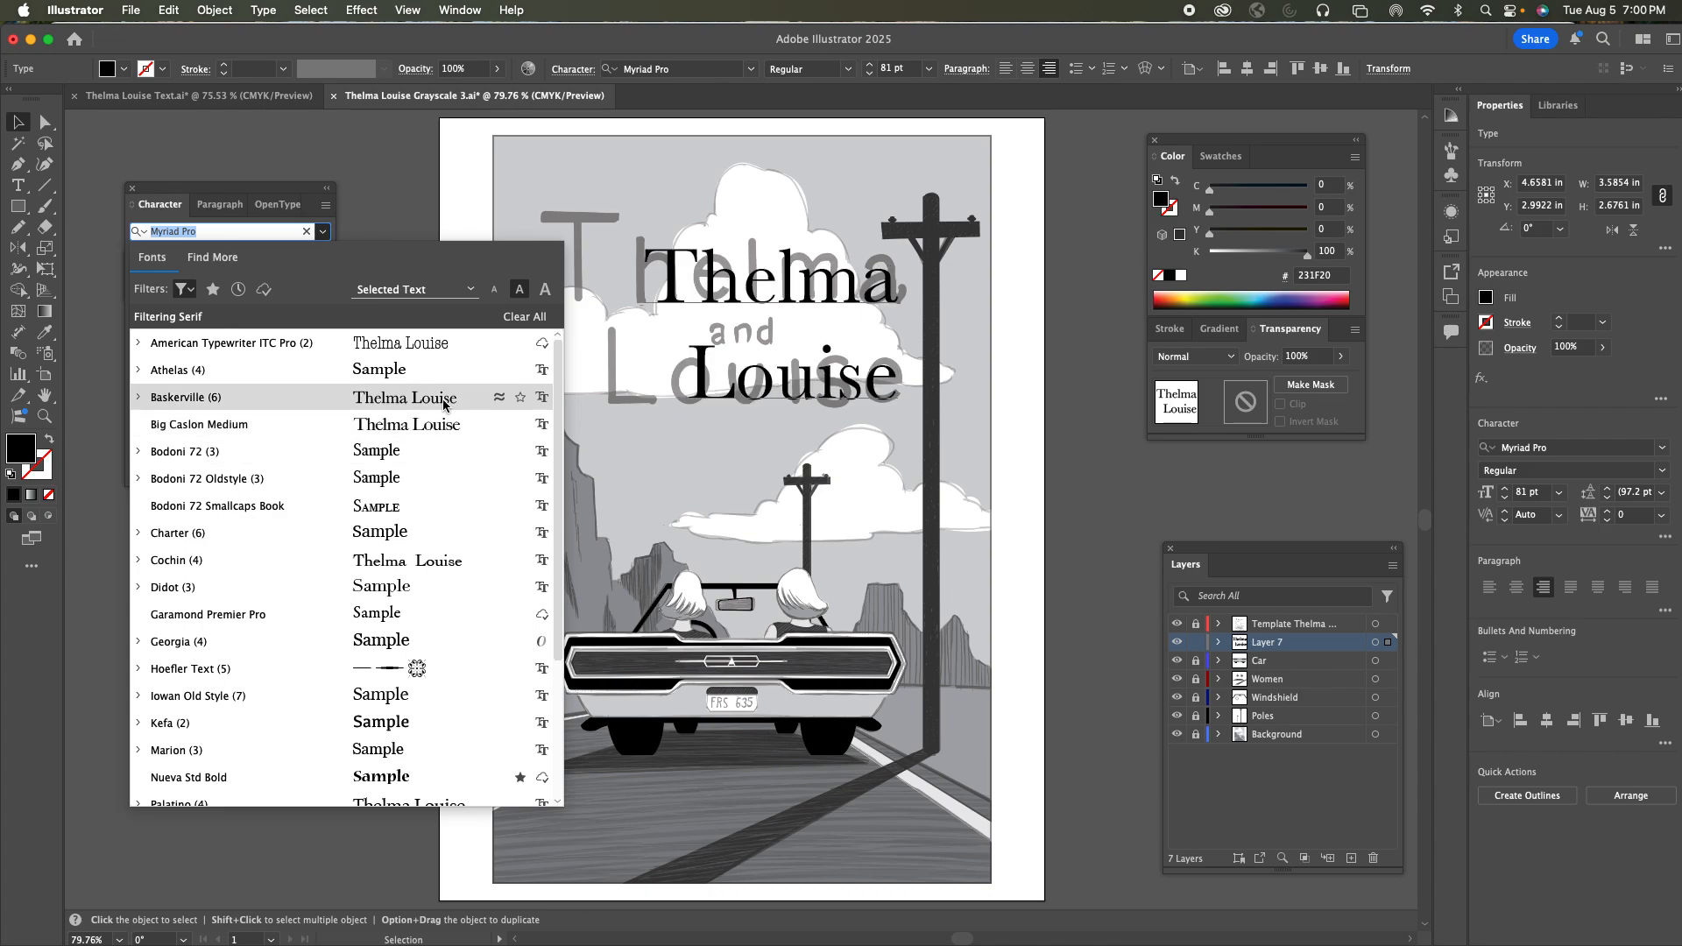
click(138, 398)
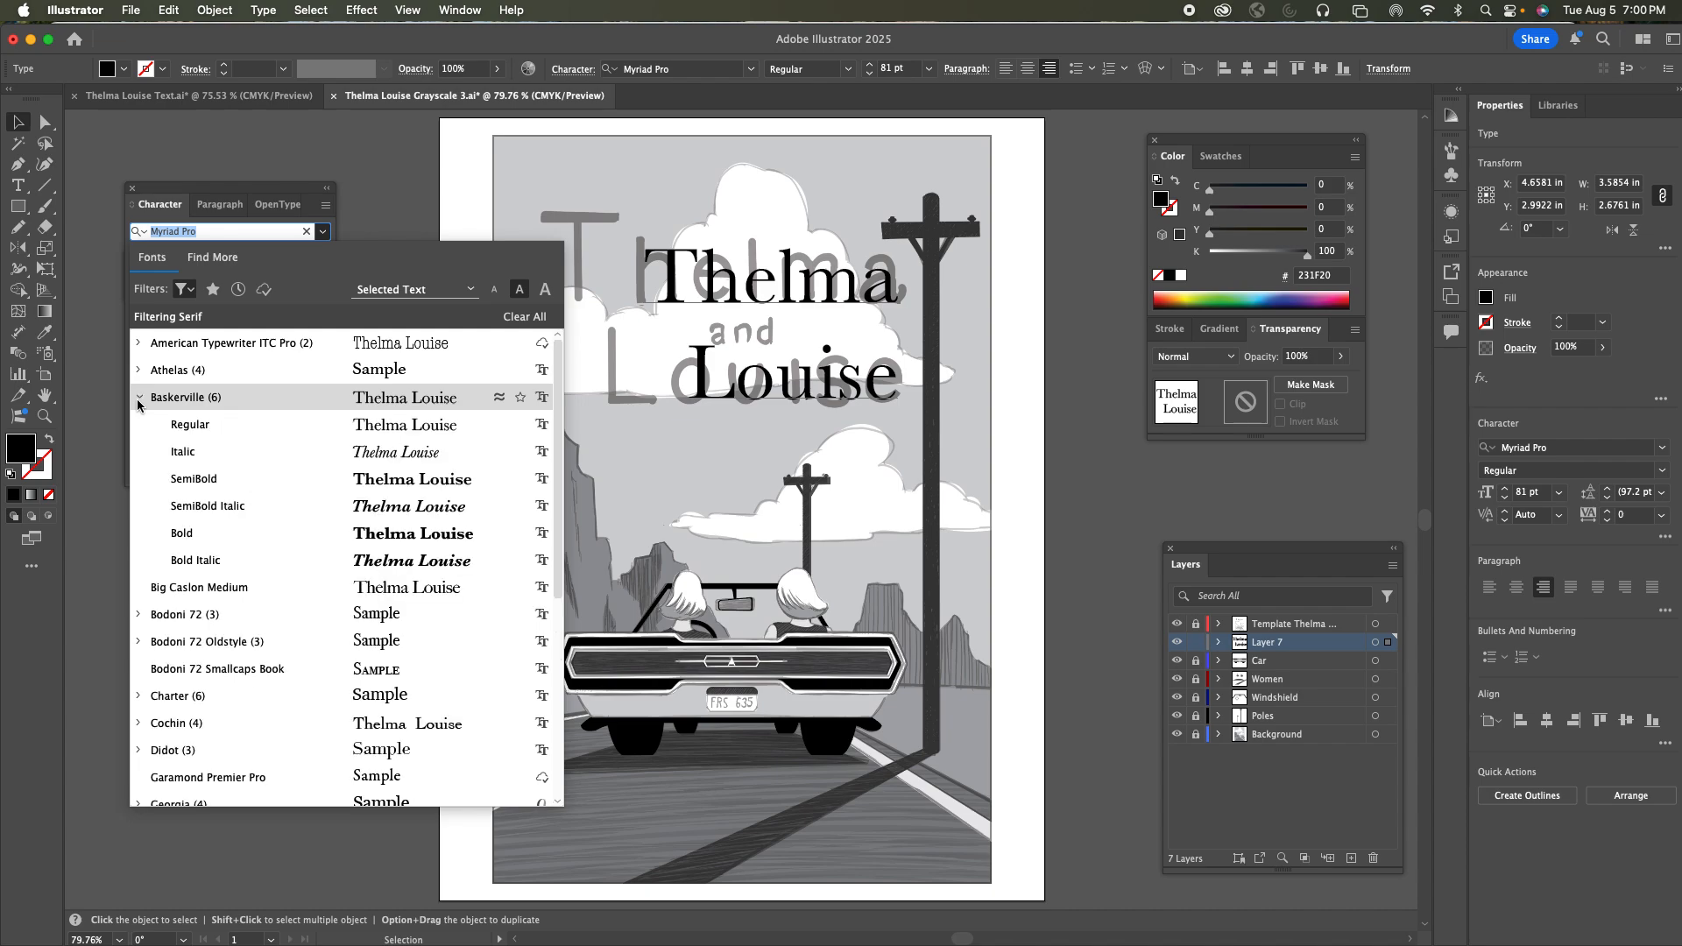
click(181, 533)
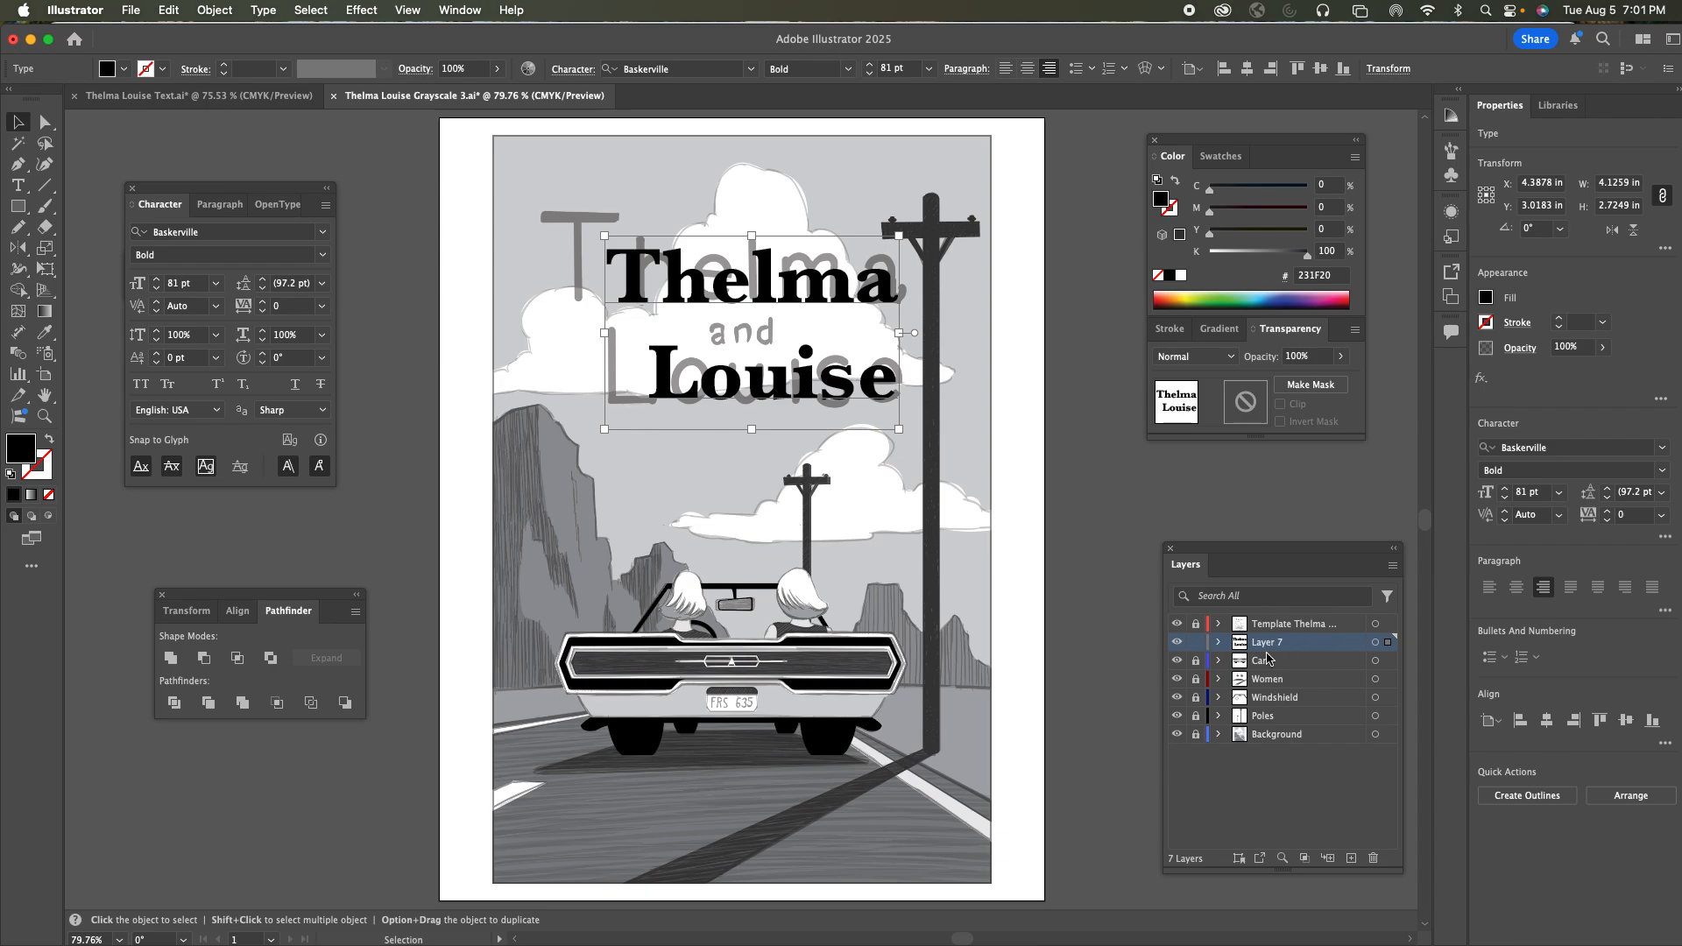
Hide the template sketch layer, preview Cochin on the title, and set the title's font to Didot Bold
click(1176, 623)
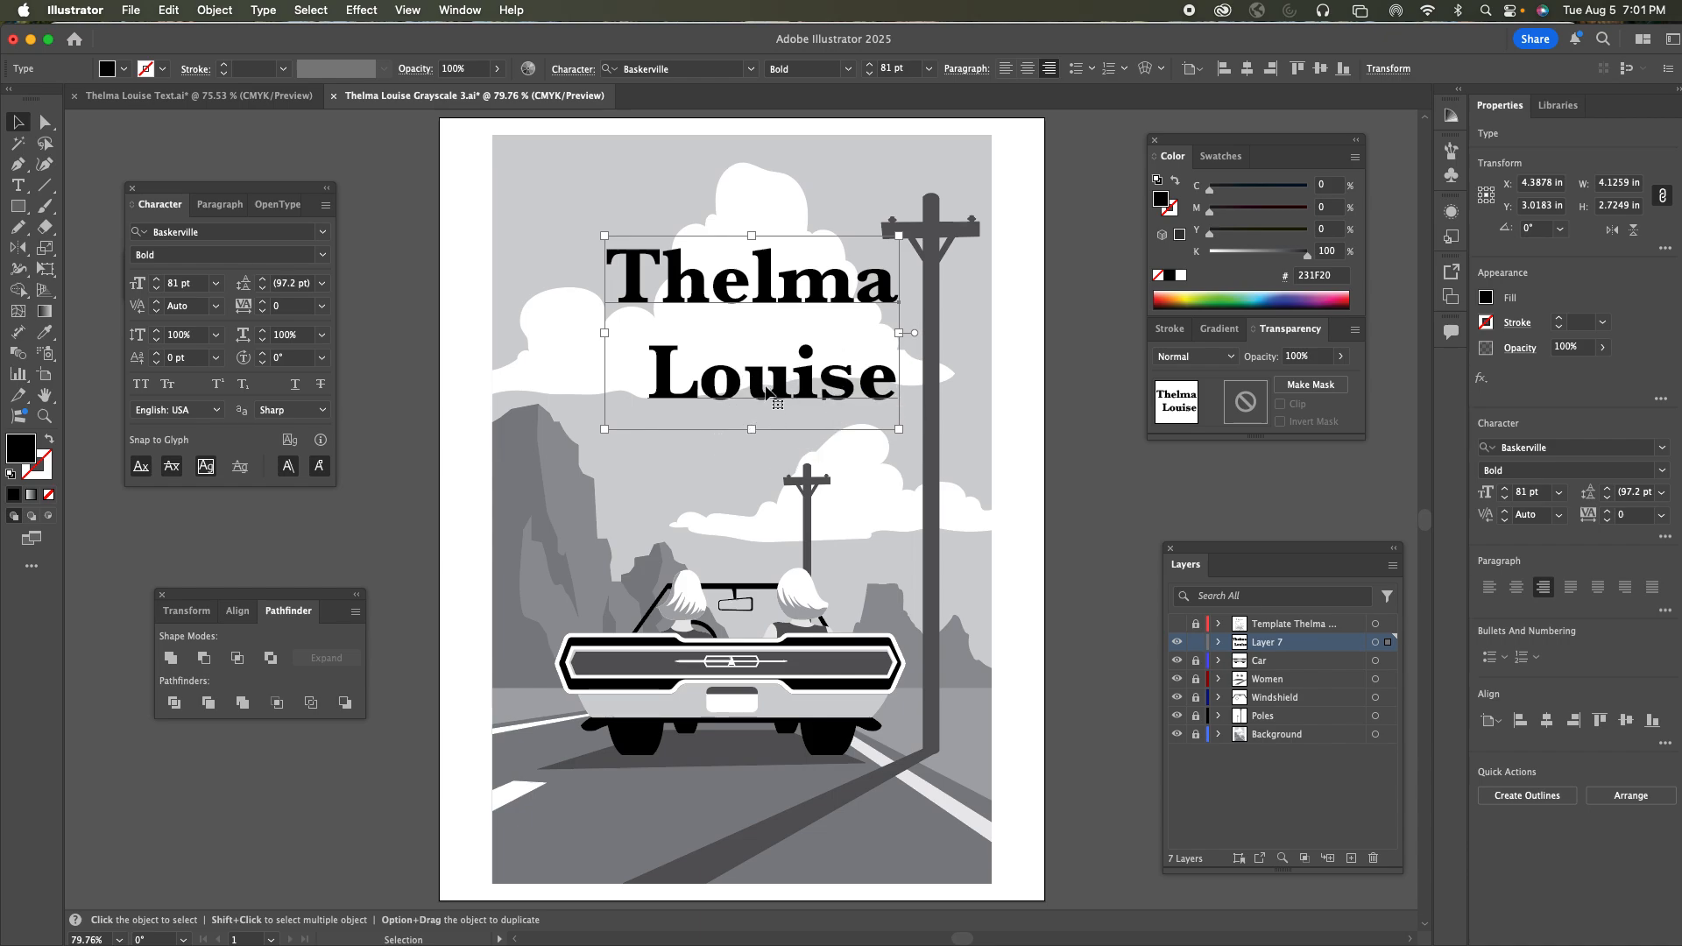
click(323, 233)
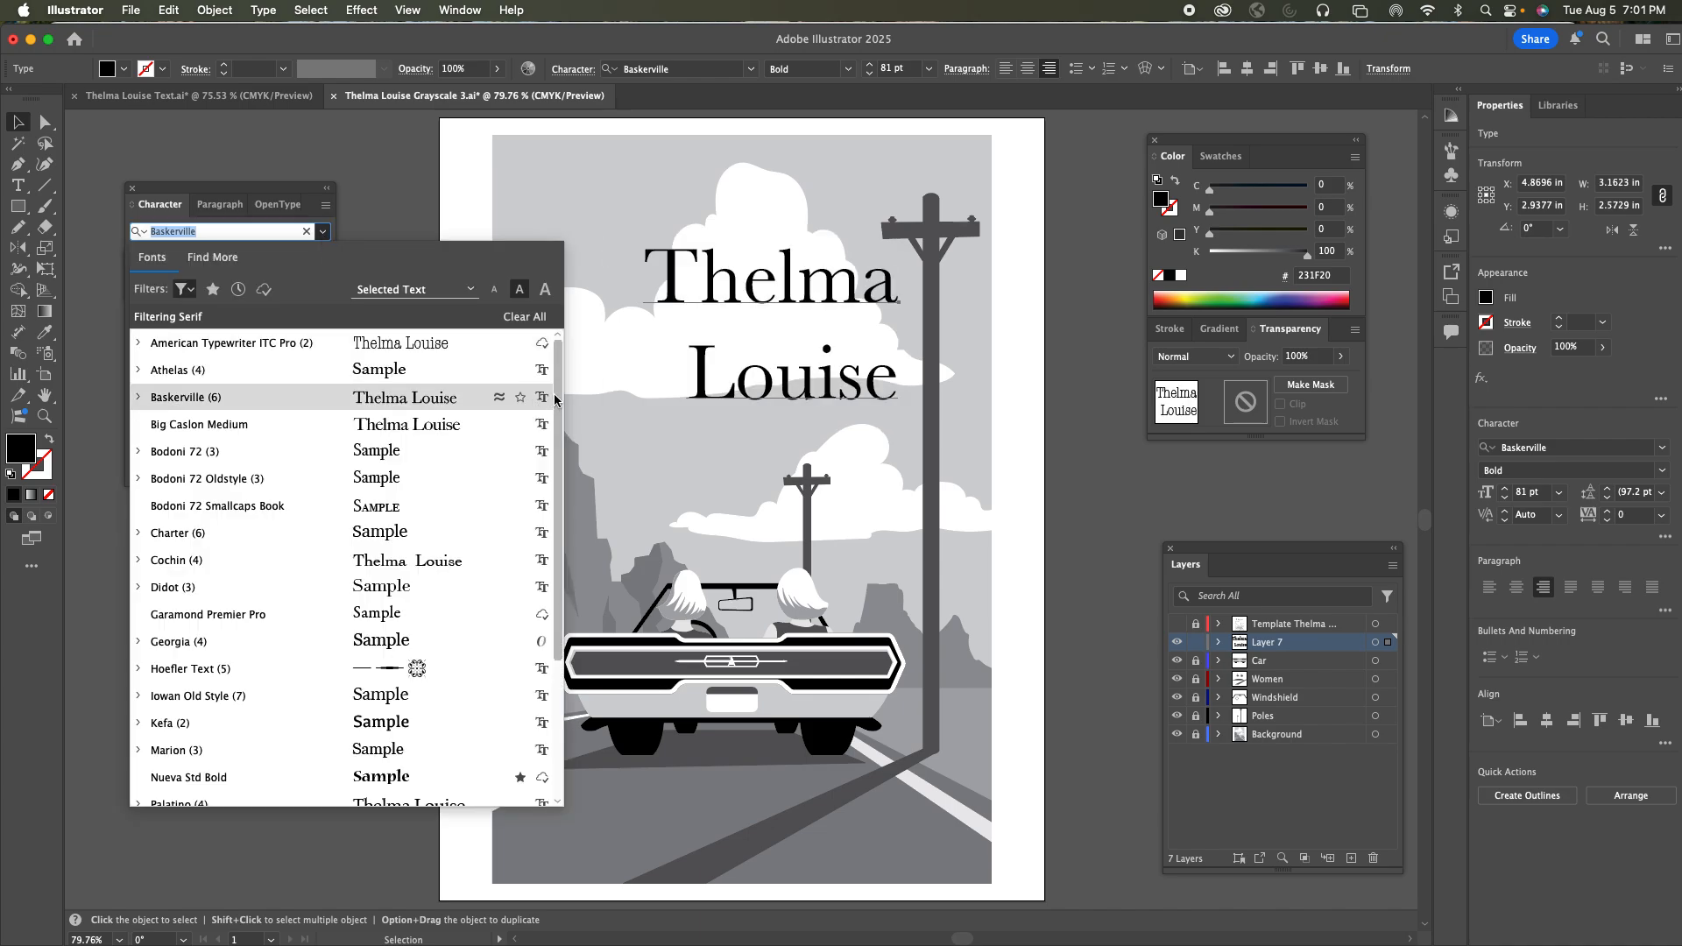
scroll(552, 412, down, 3)
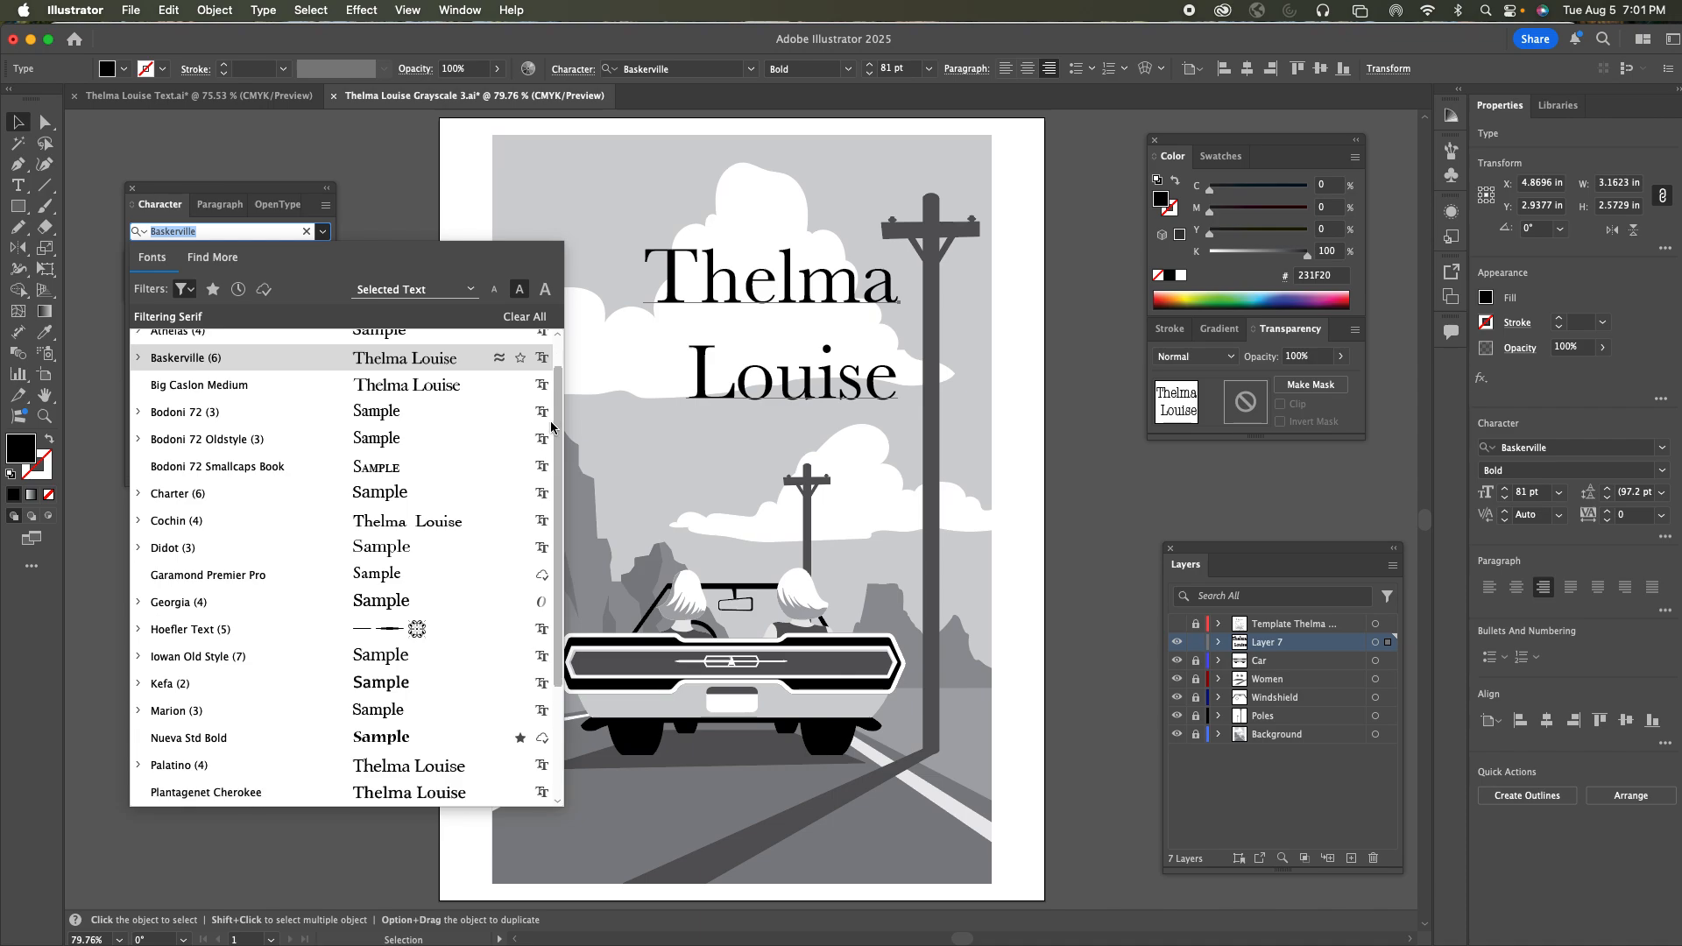
scroll(550, 438, down, 3)
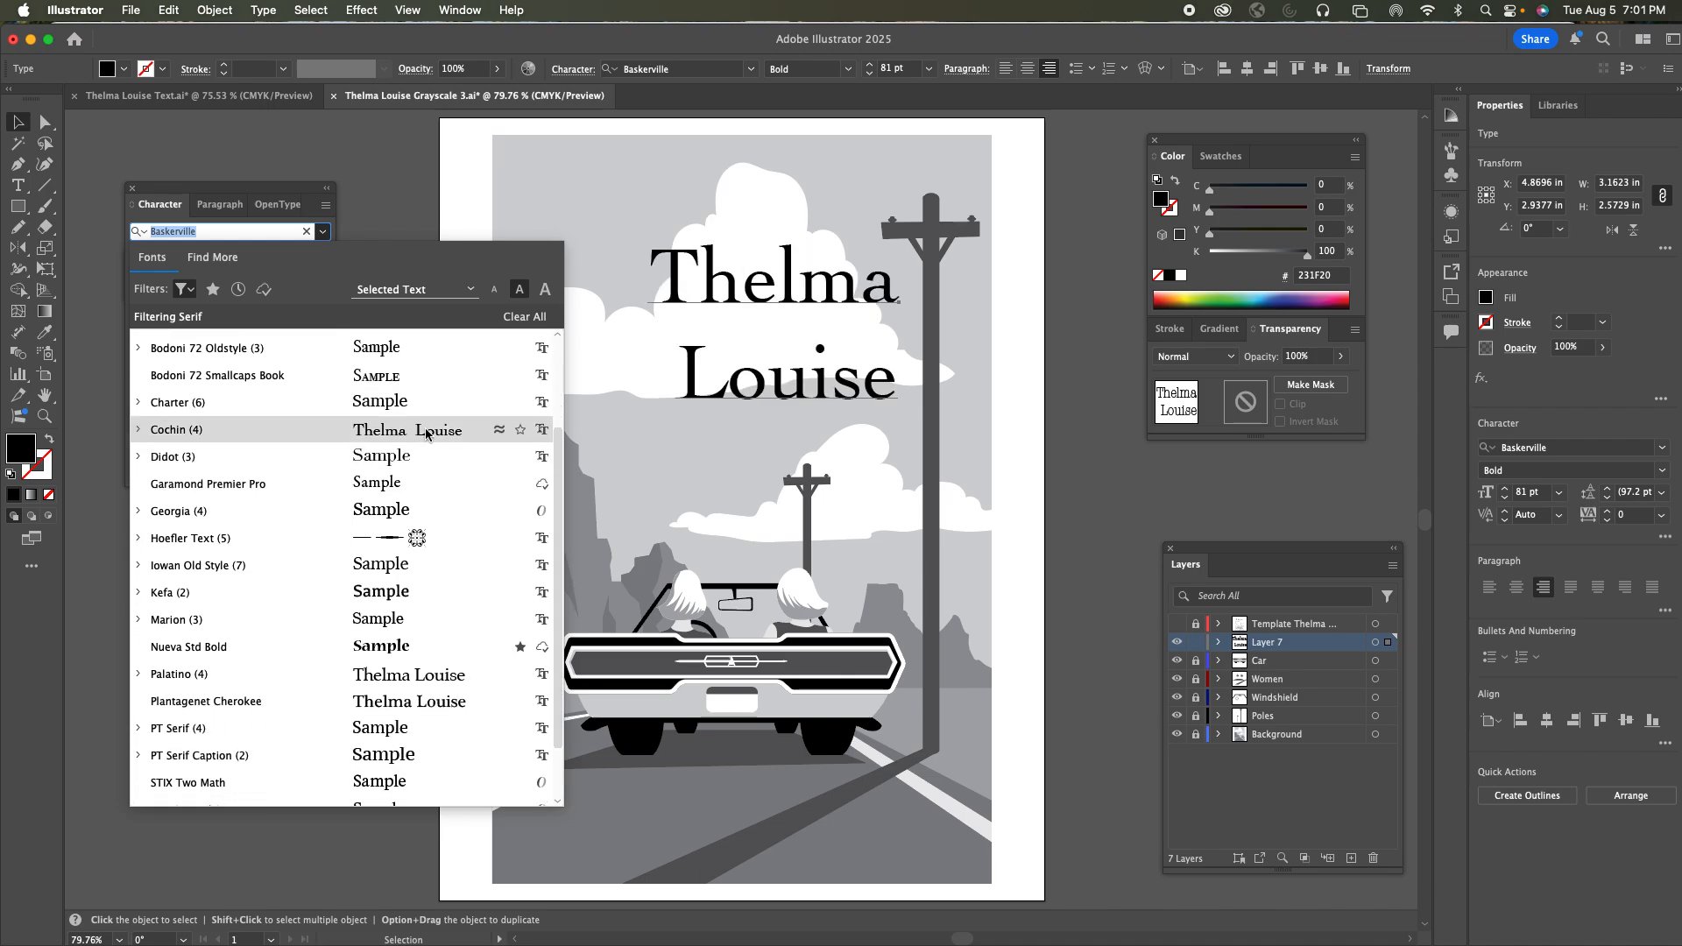
click(140, 430)
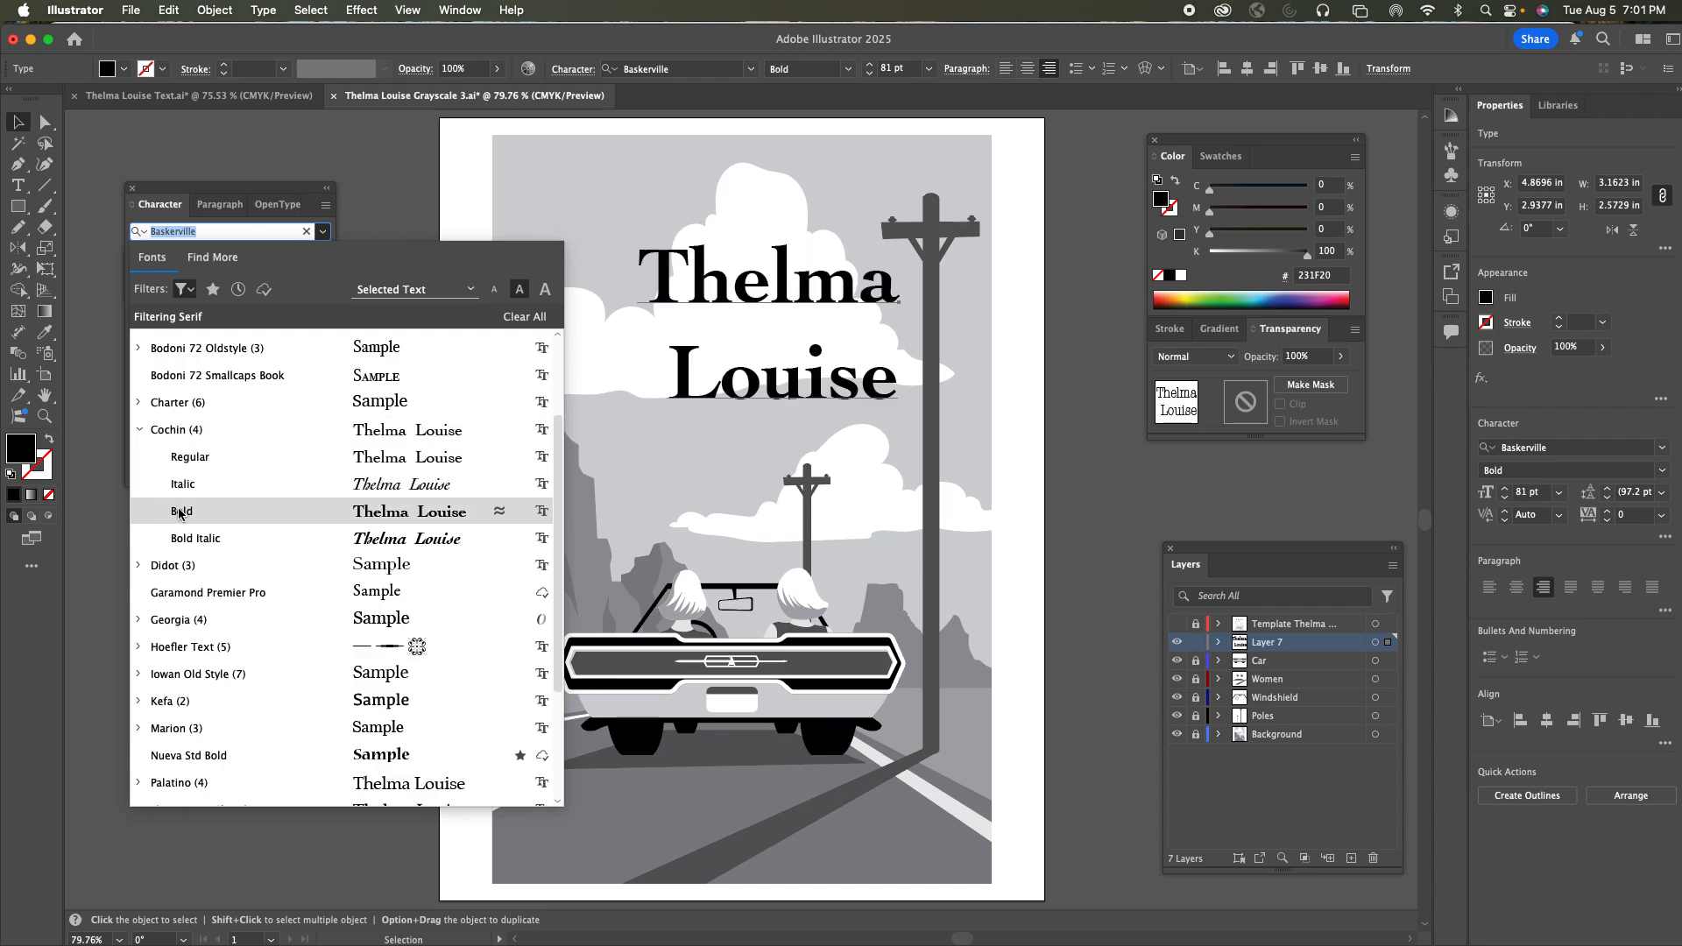
click(138, 566)
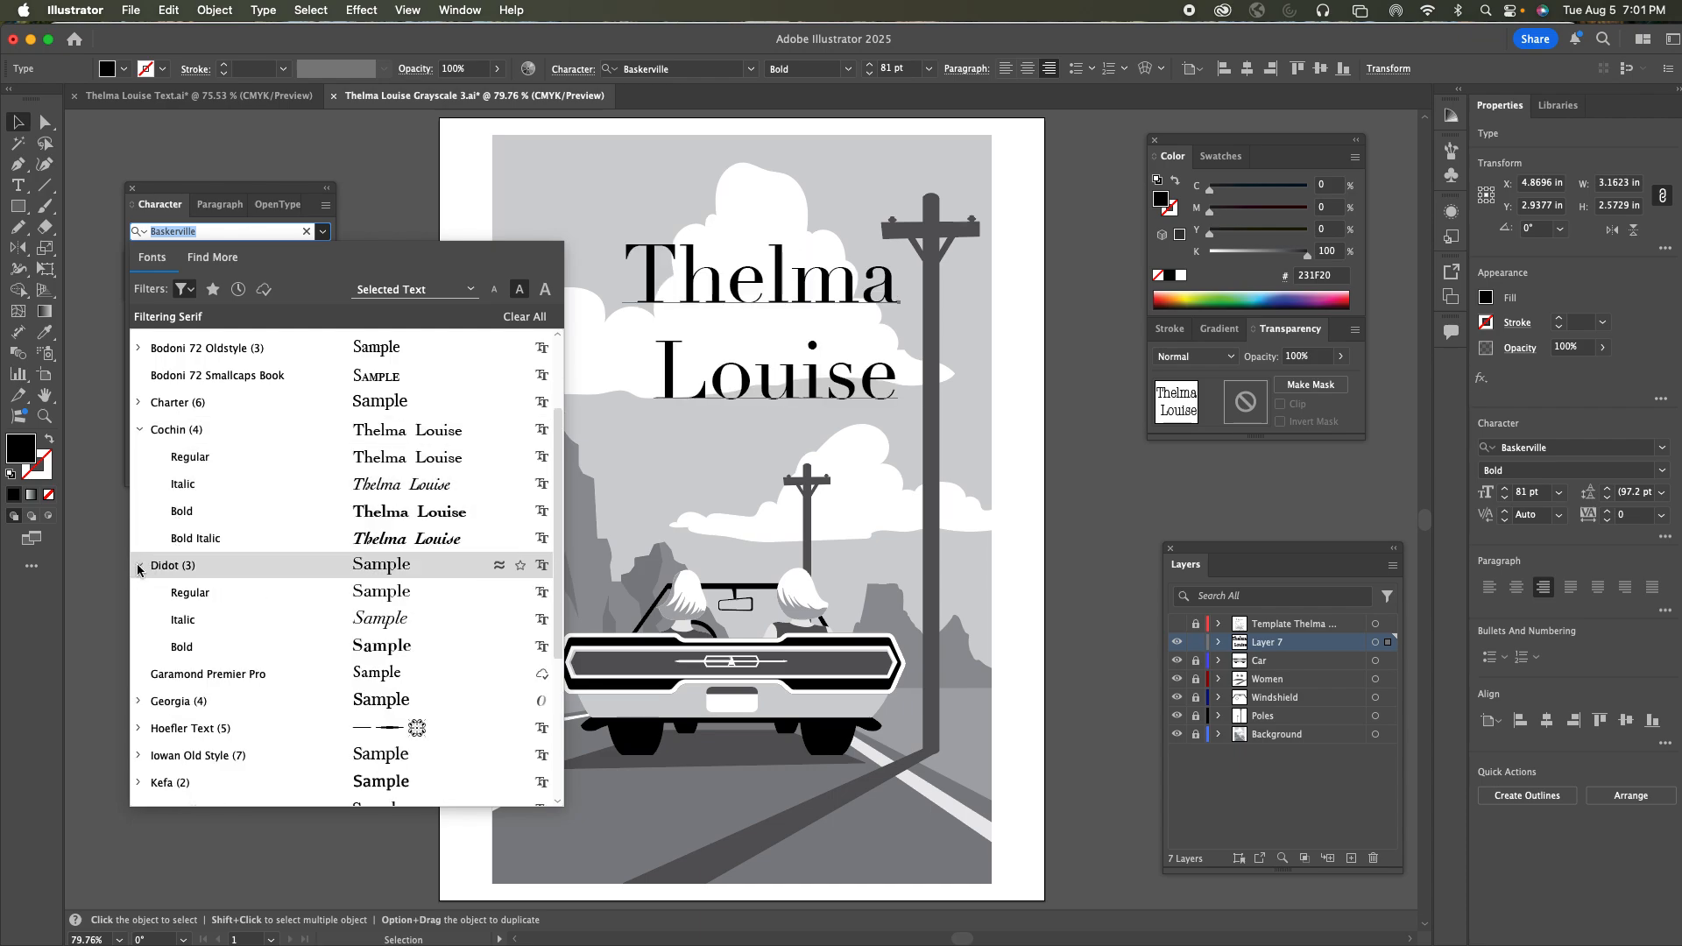
click(188, 648)
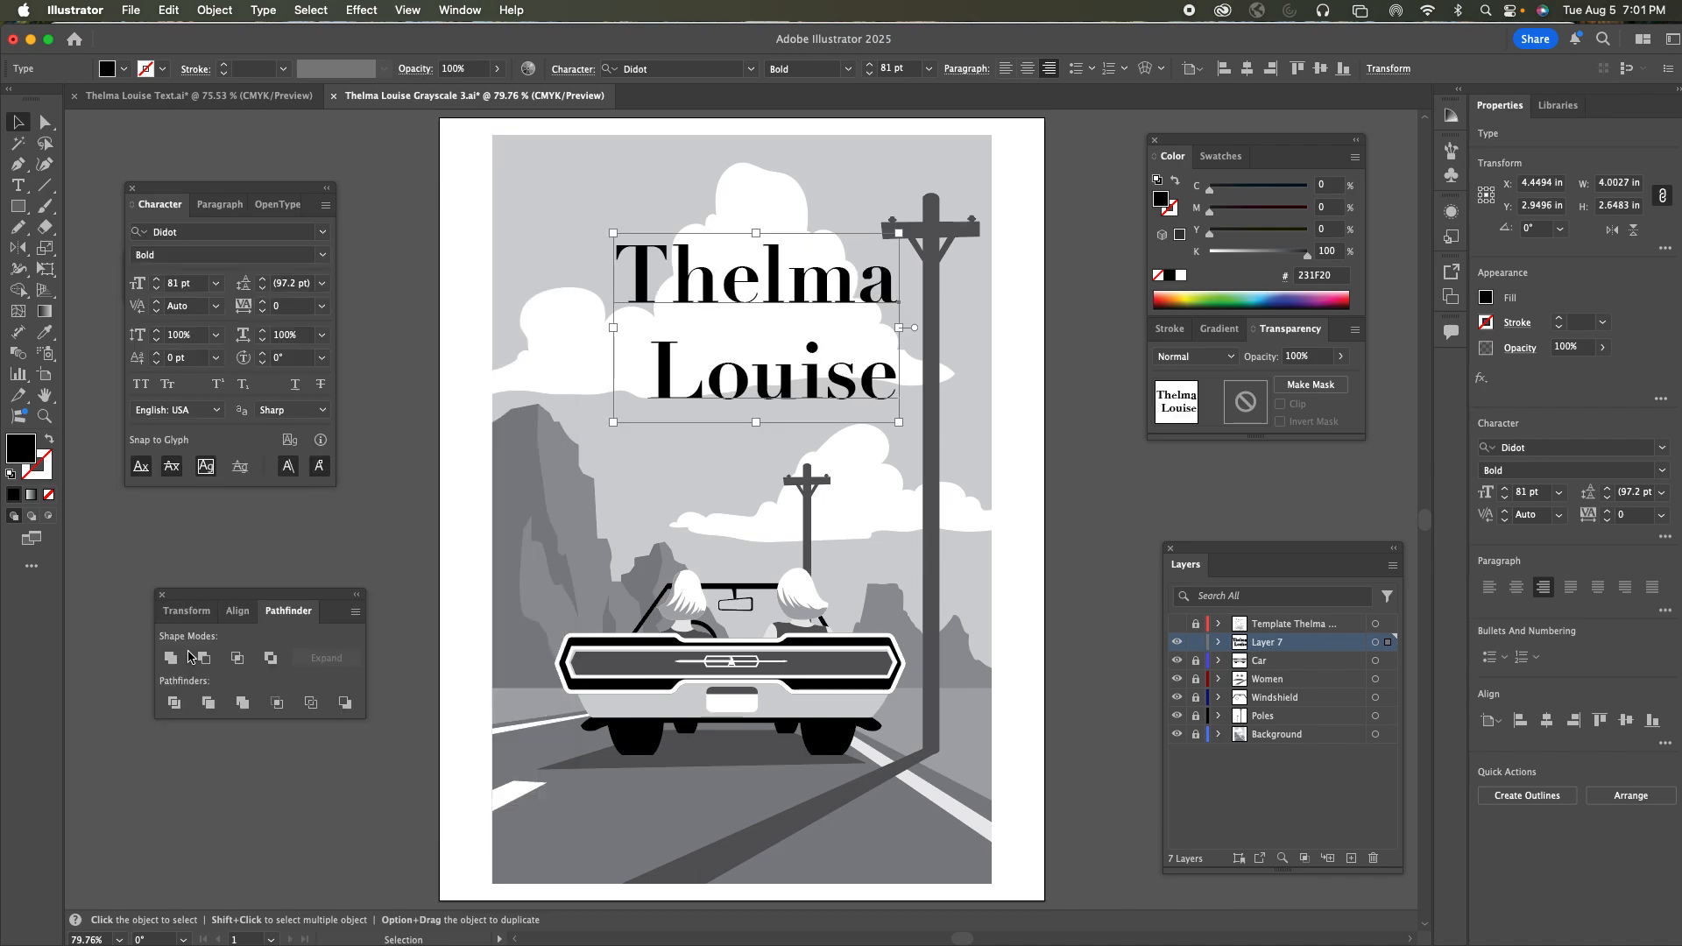
Set the title's font to Nueva Std Bold from the filtered serif fonts
click(322, 233)
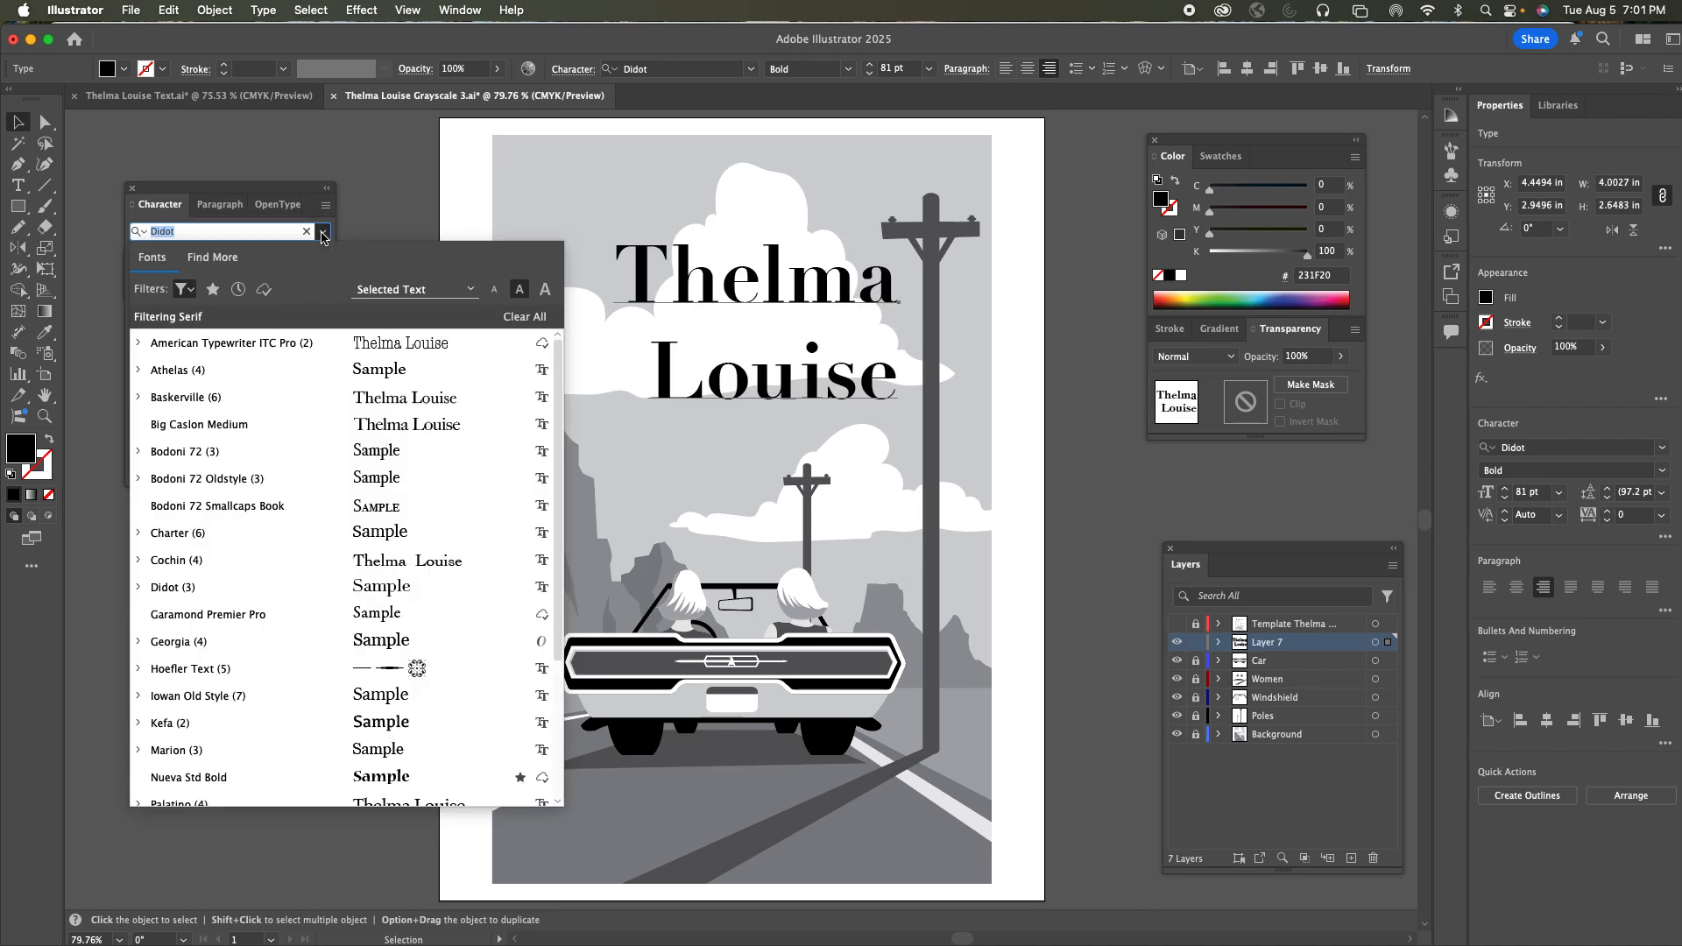
scroll(553, 481, down, 2)
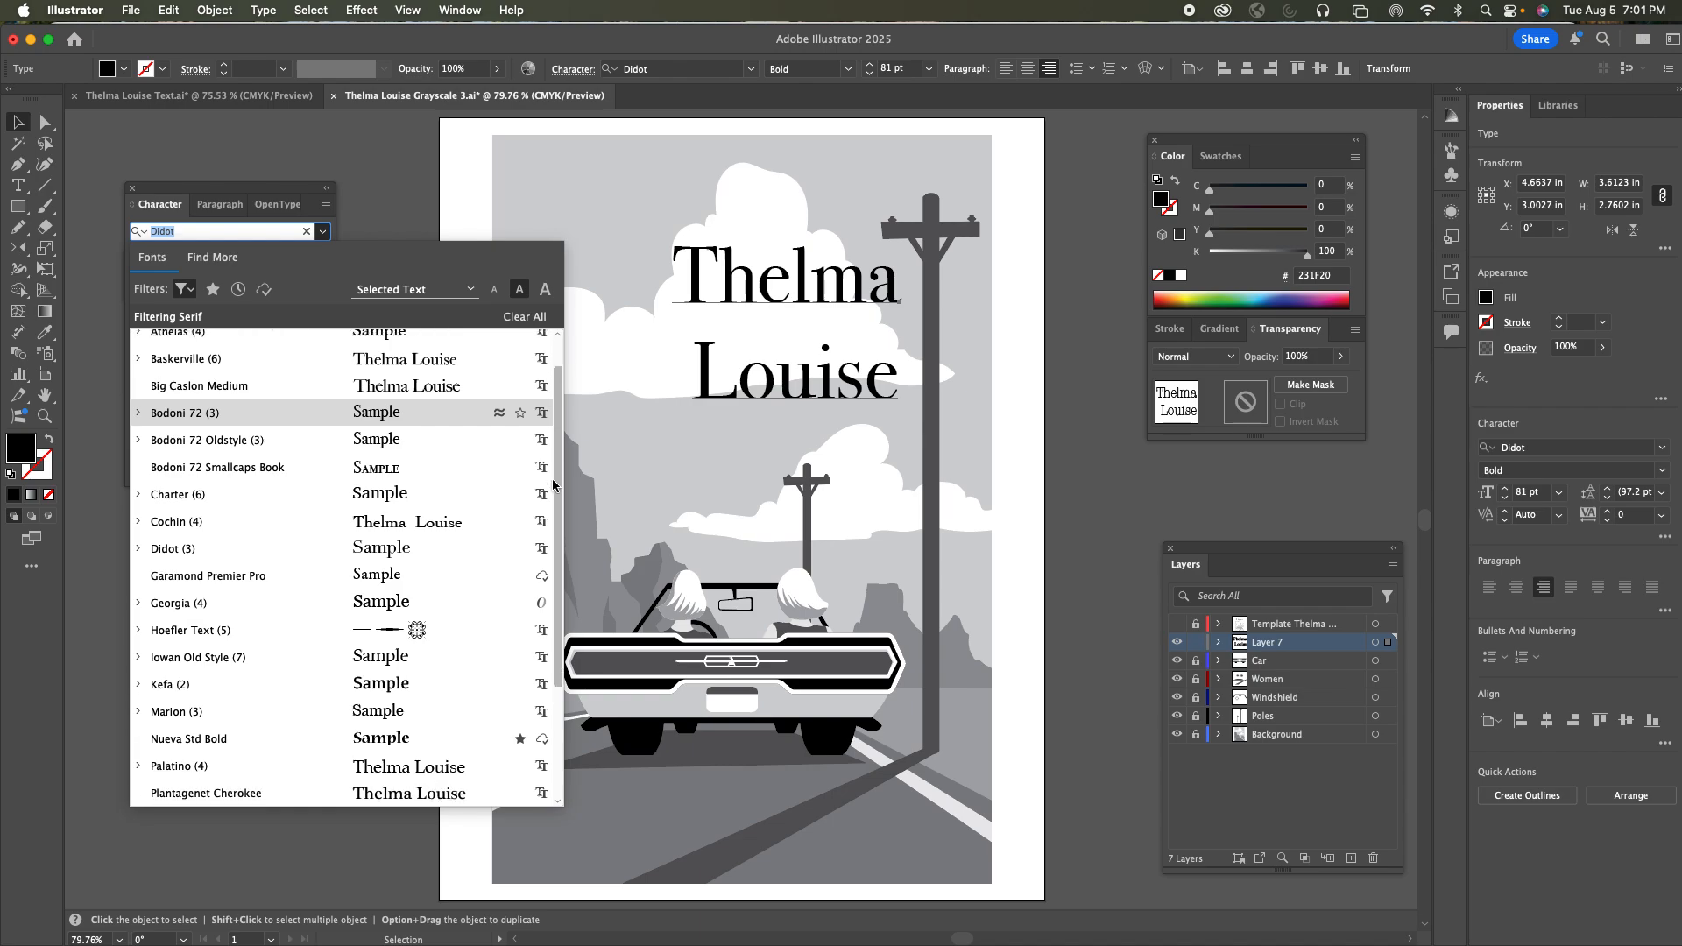
scroll(554, 482, down, 2)
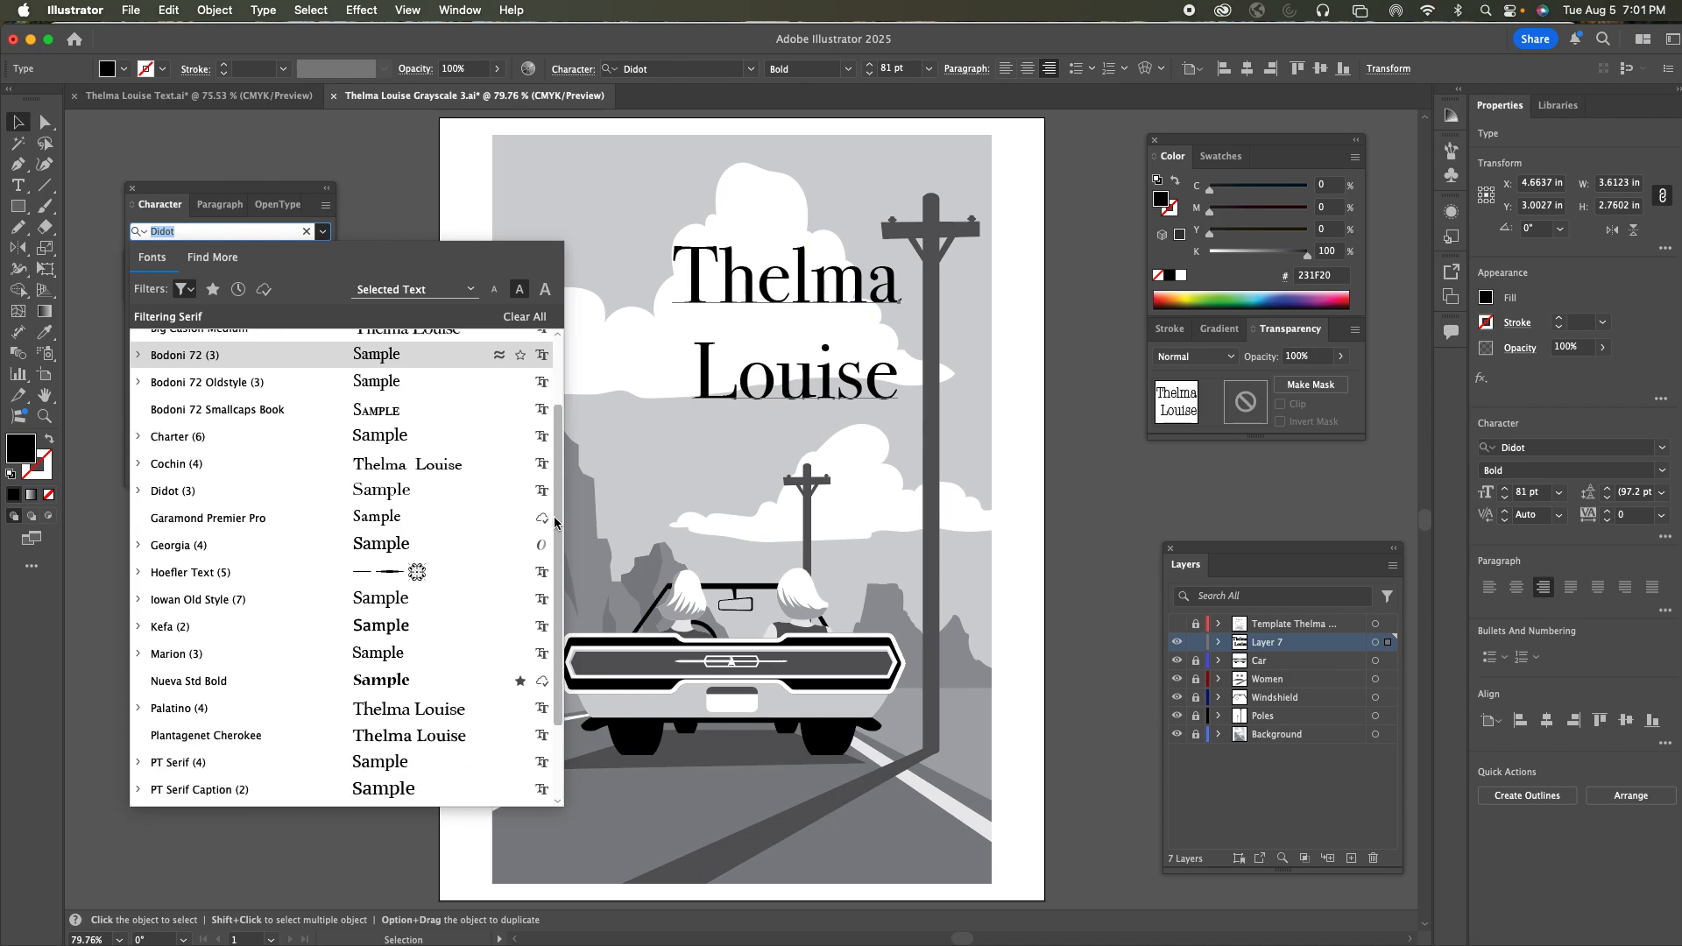
click(245, 691)
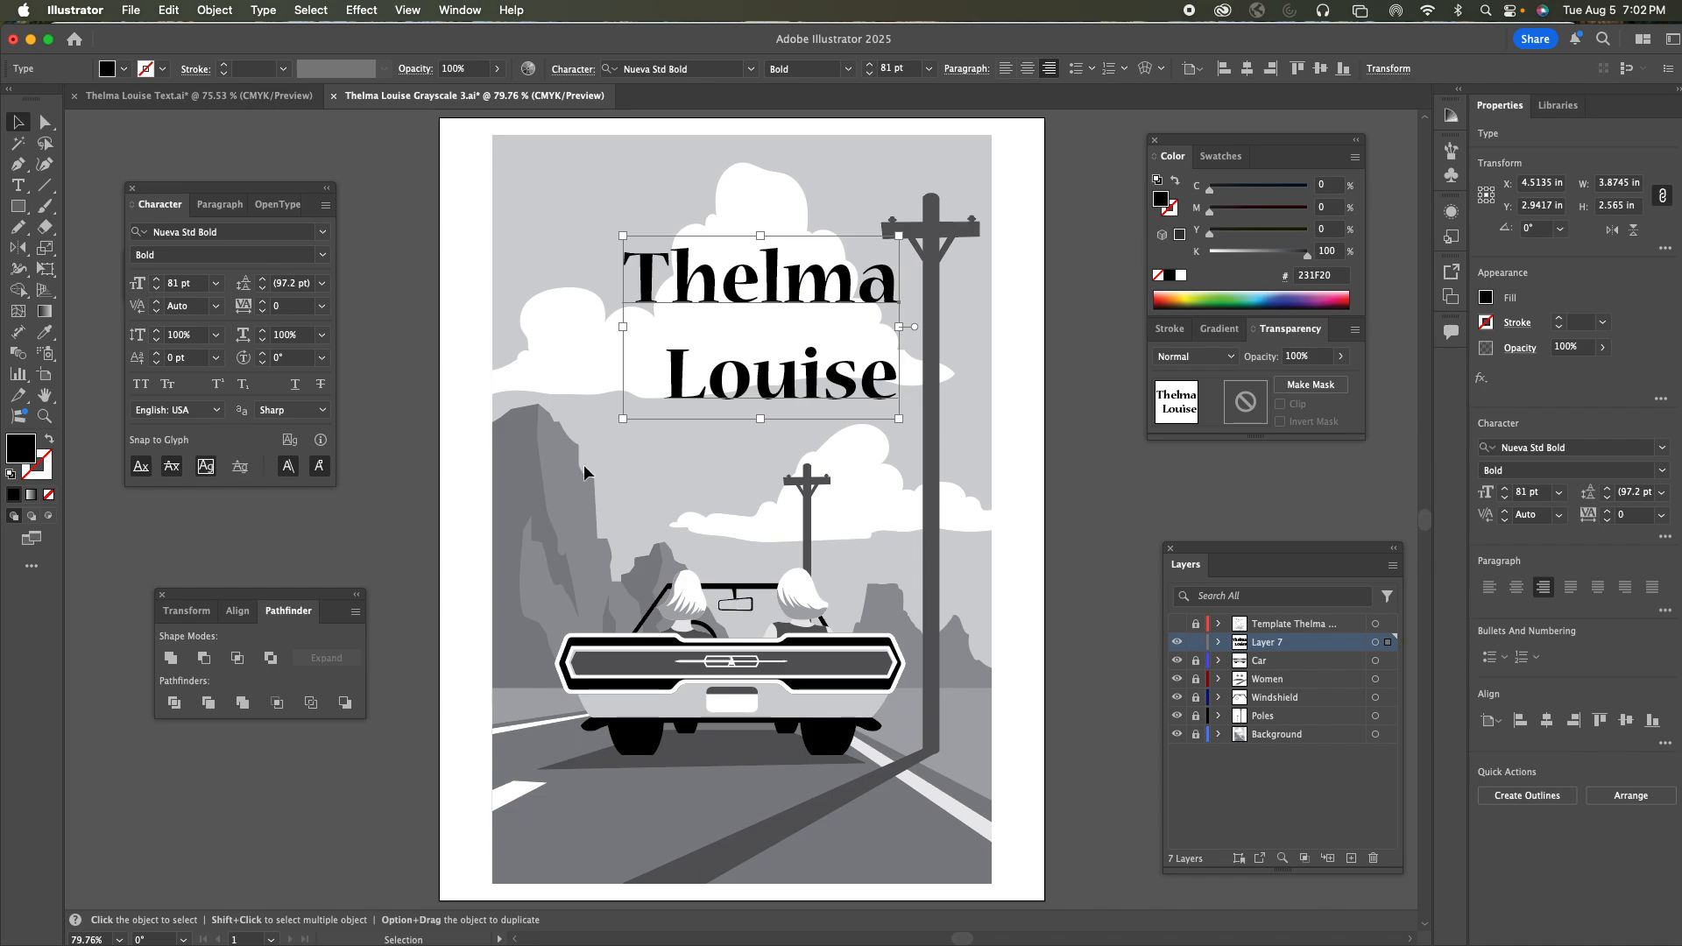
Tighten the leading between the two title lines to 88 pt, briefly comparing them with the template sketch
click(264, 290)
click(264, 290)
click(263, 290)
click(263, 290)
click(263, 290)
click(263, 290)
click(264, 280)
click(264, 280)
click(263, 280)
click(263, 290)
click(264, 290)
click(264, 290)
click(264, 290)
click(264, 290)
click(263, 290)
click(264, 290)
click(263, 290)
click(264, 291)
click(263, 290)
click(264, 291)
click(264, 291)
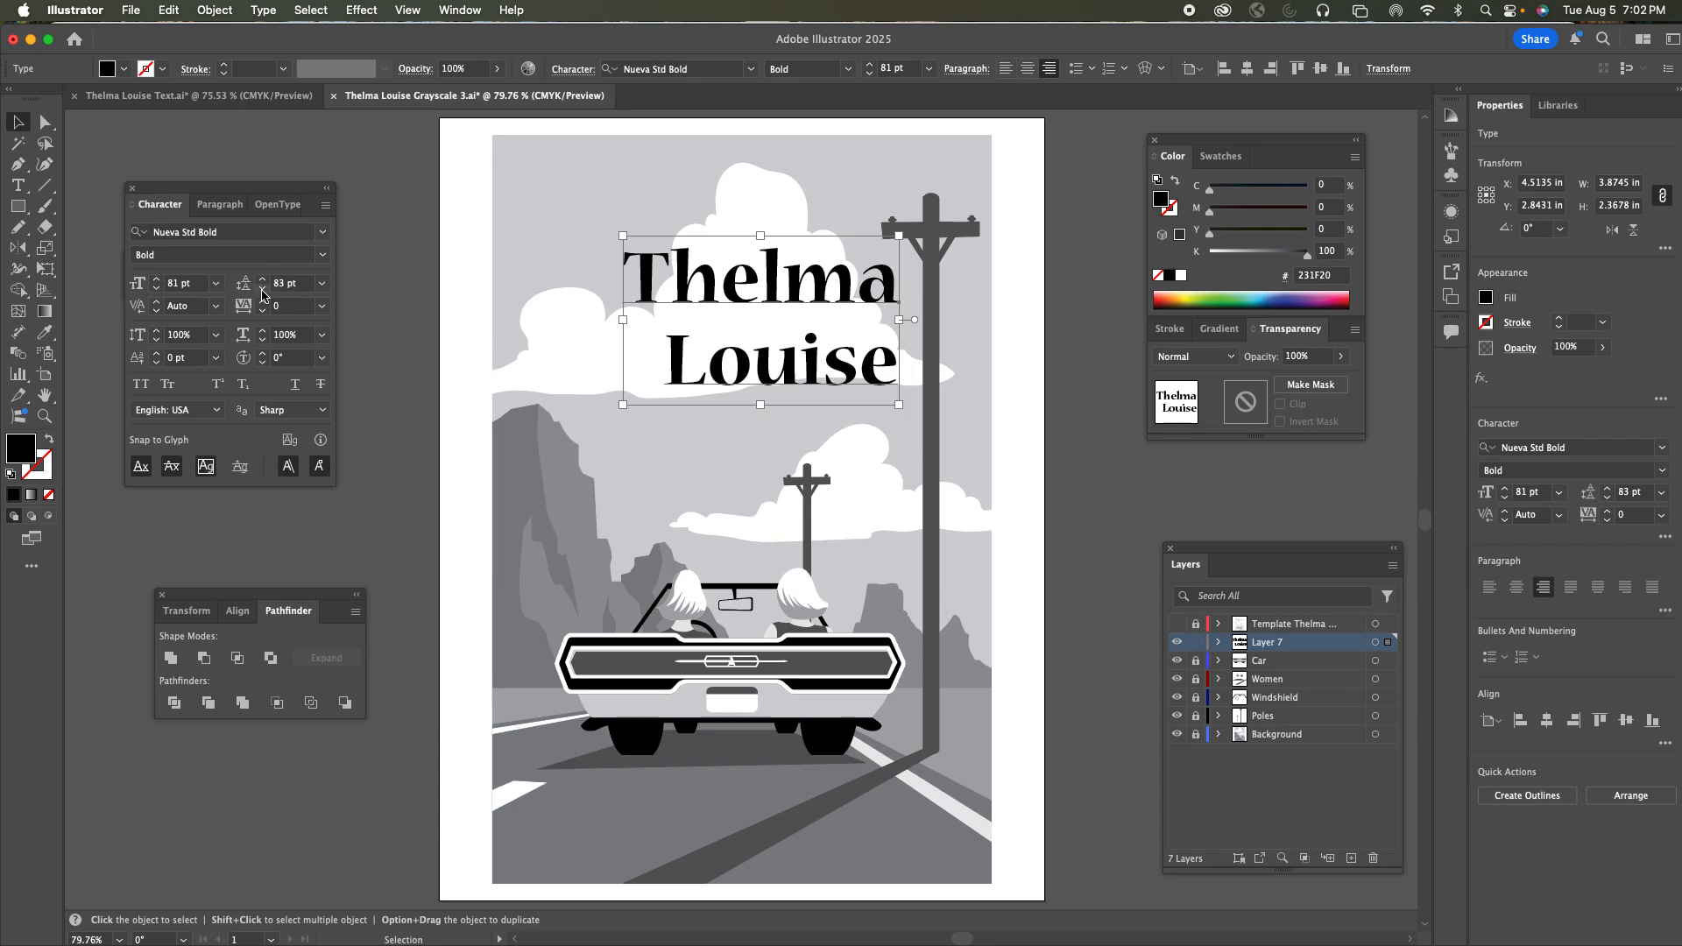
click(262, 278)
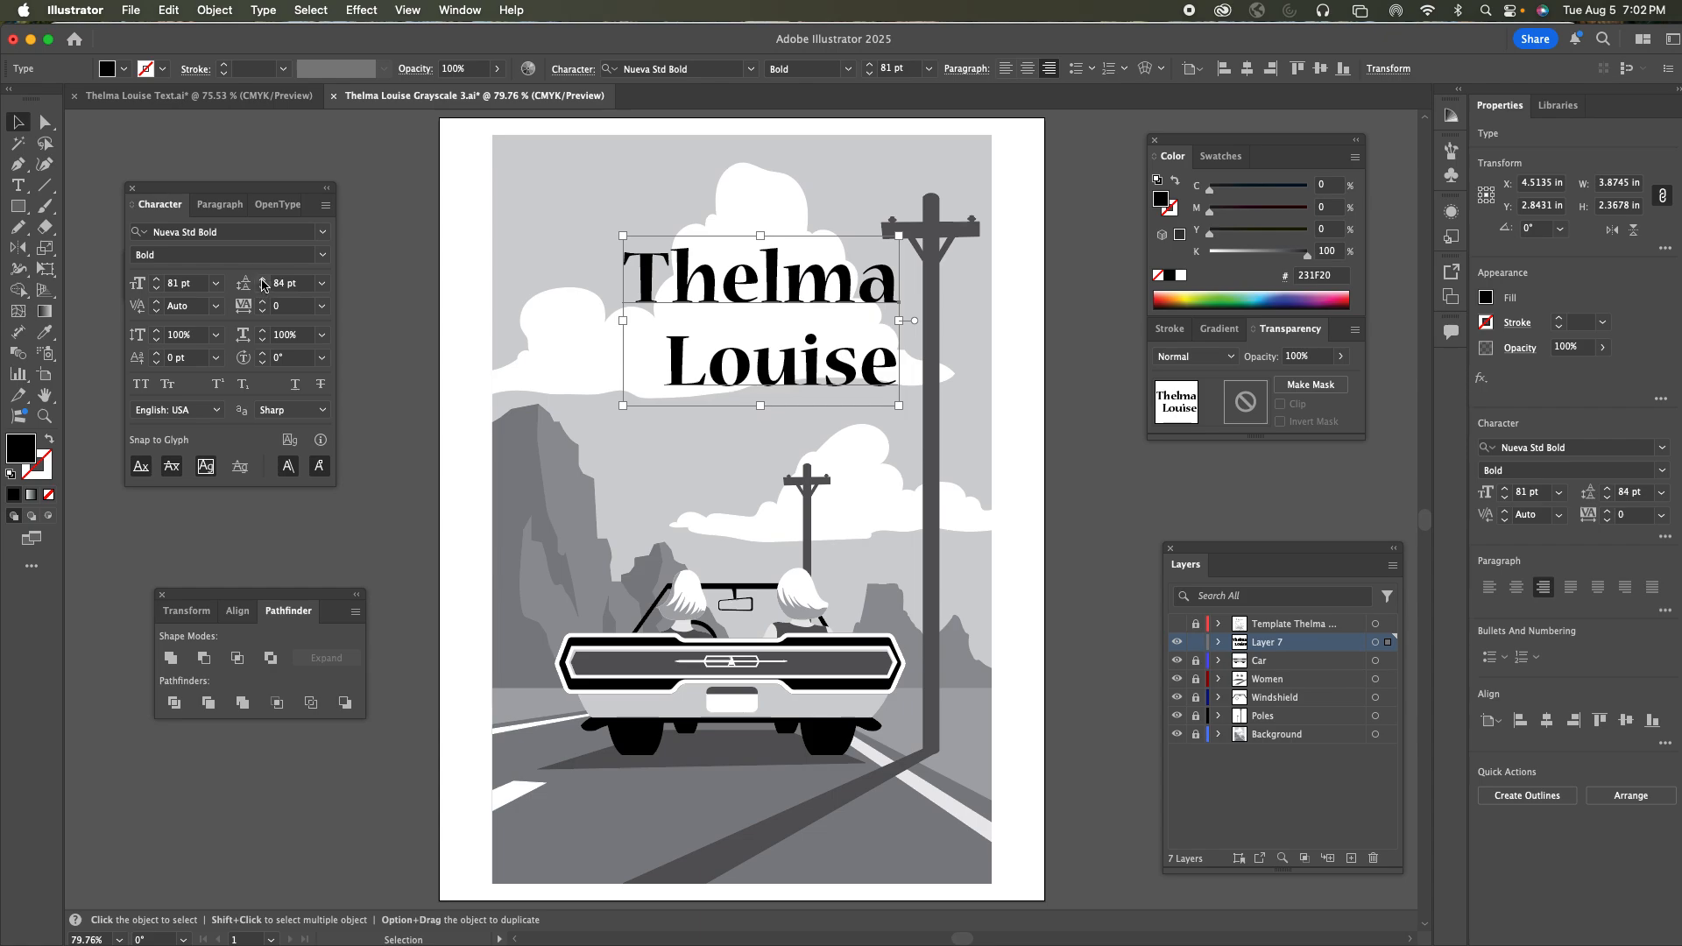
click(1177, 623)
click(1175, 624)
click(262, 278)
click(262, 278)
click(262, 278)
click(262, 278)
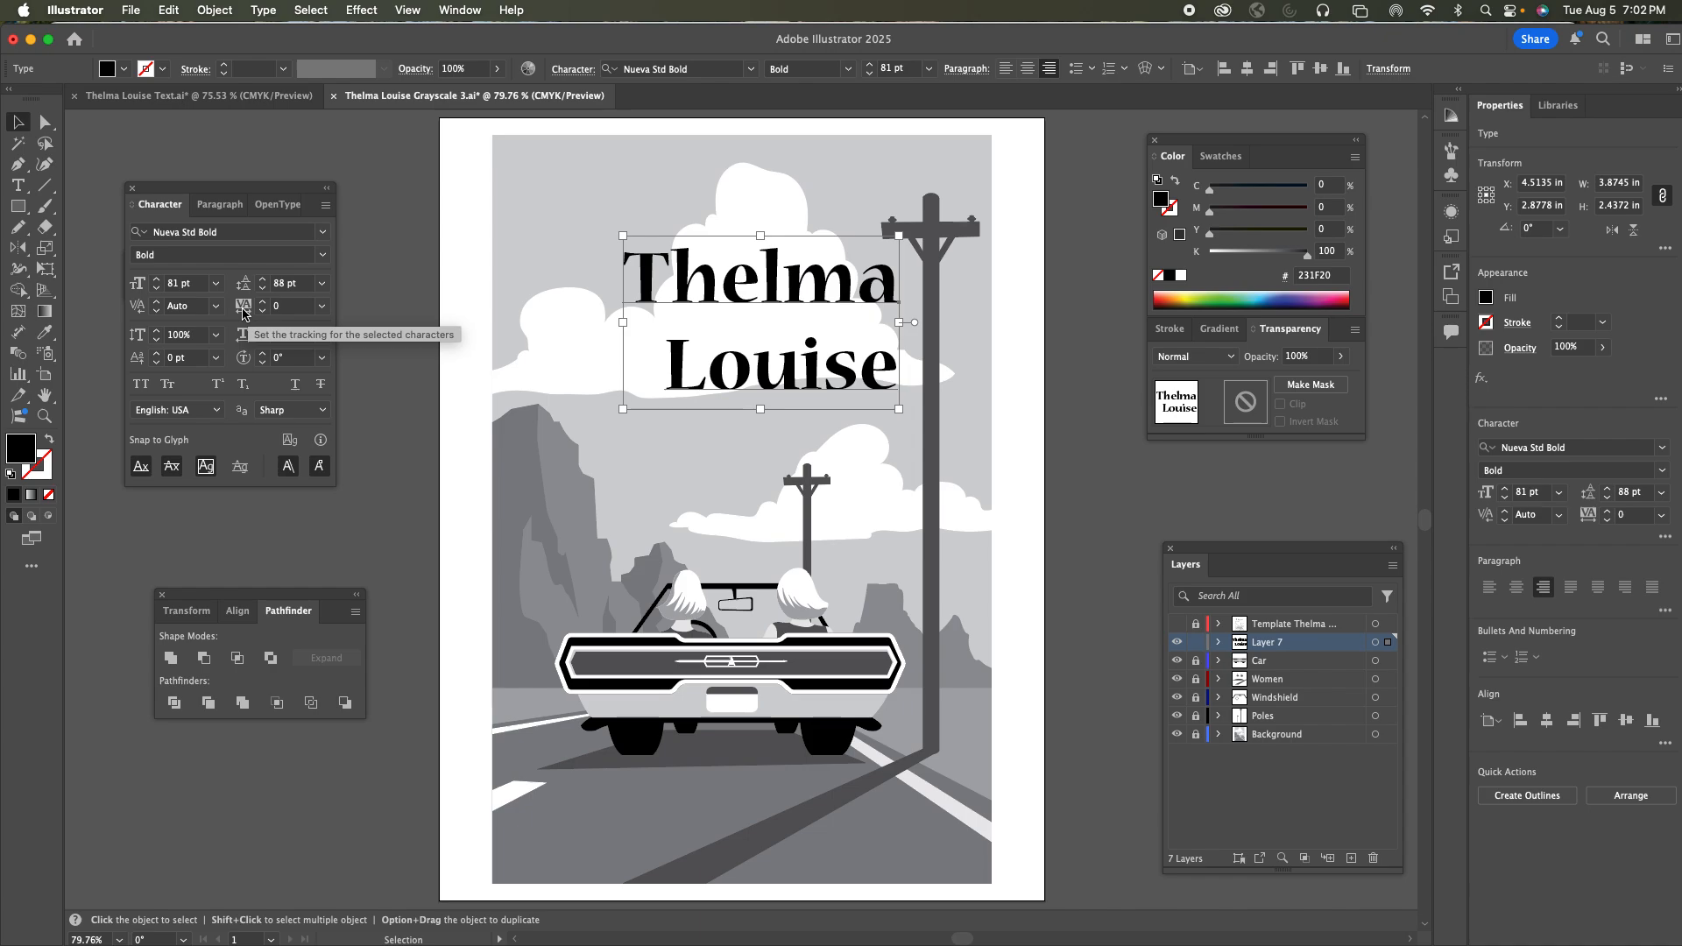
Widen the title's tracking to 99 and show the template sketch layer
click(260, 303)
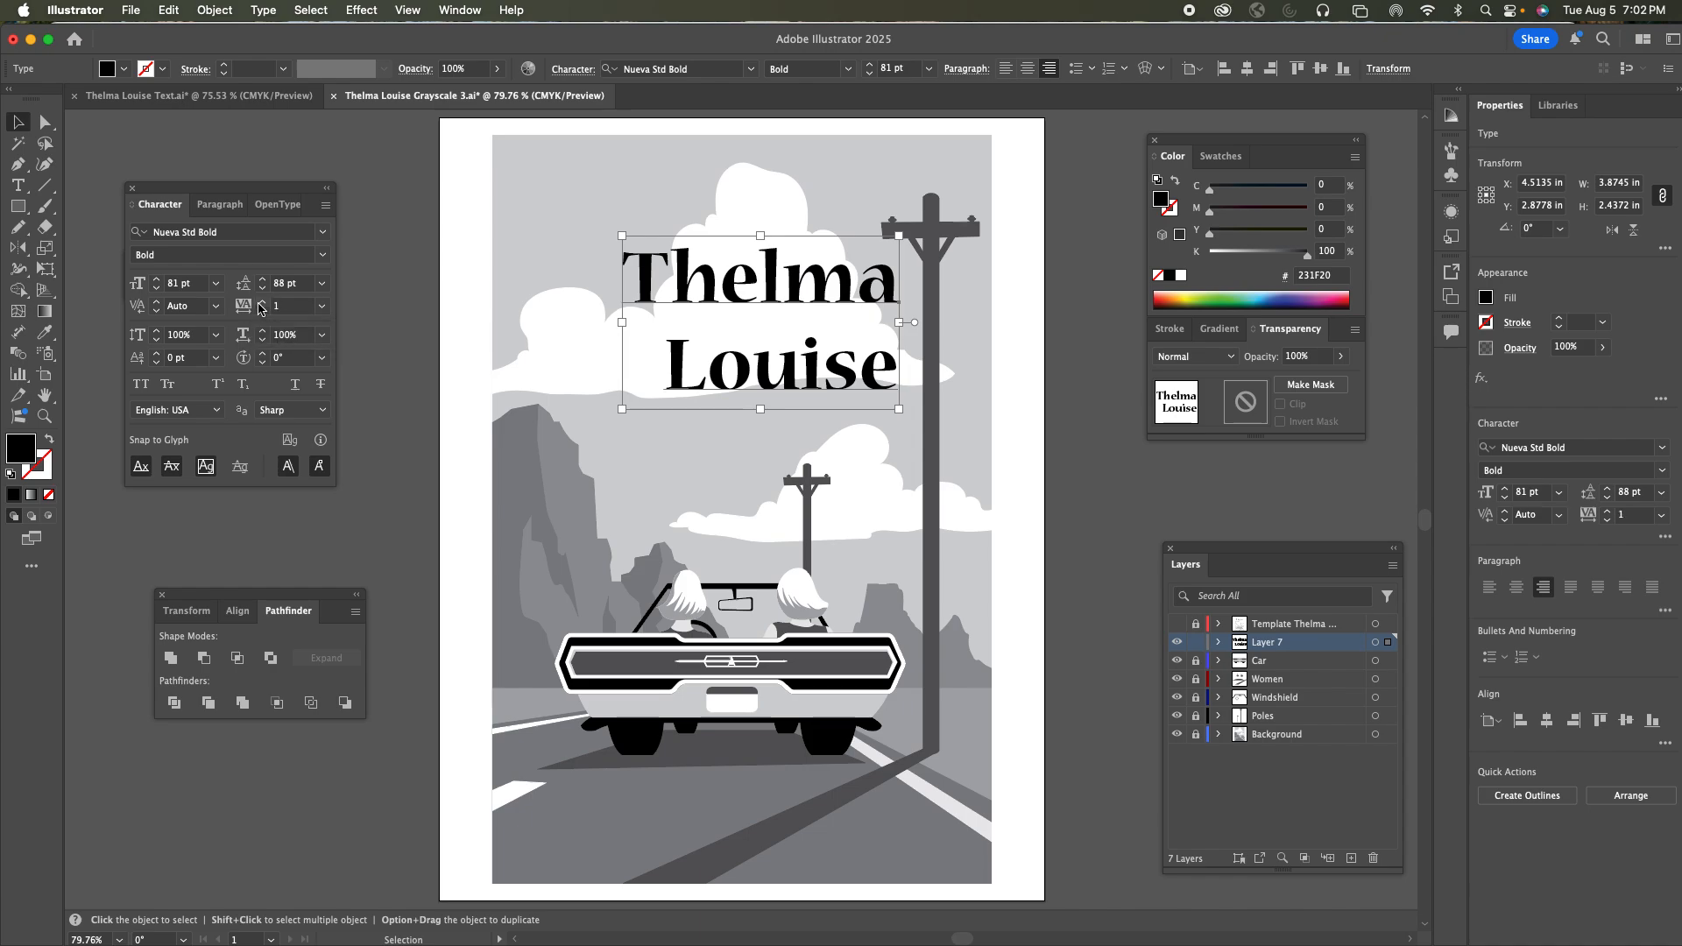
drag(261, 307, 261, 307)
click(261, 301)
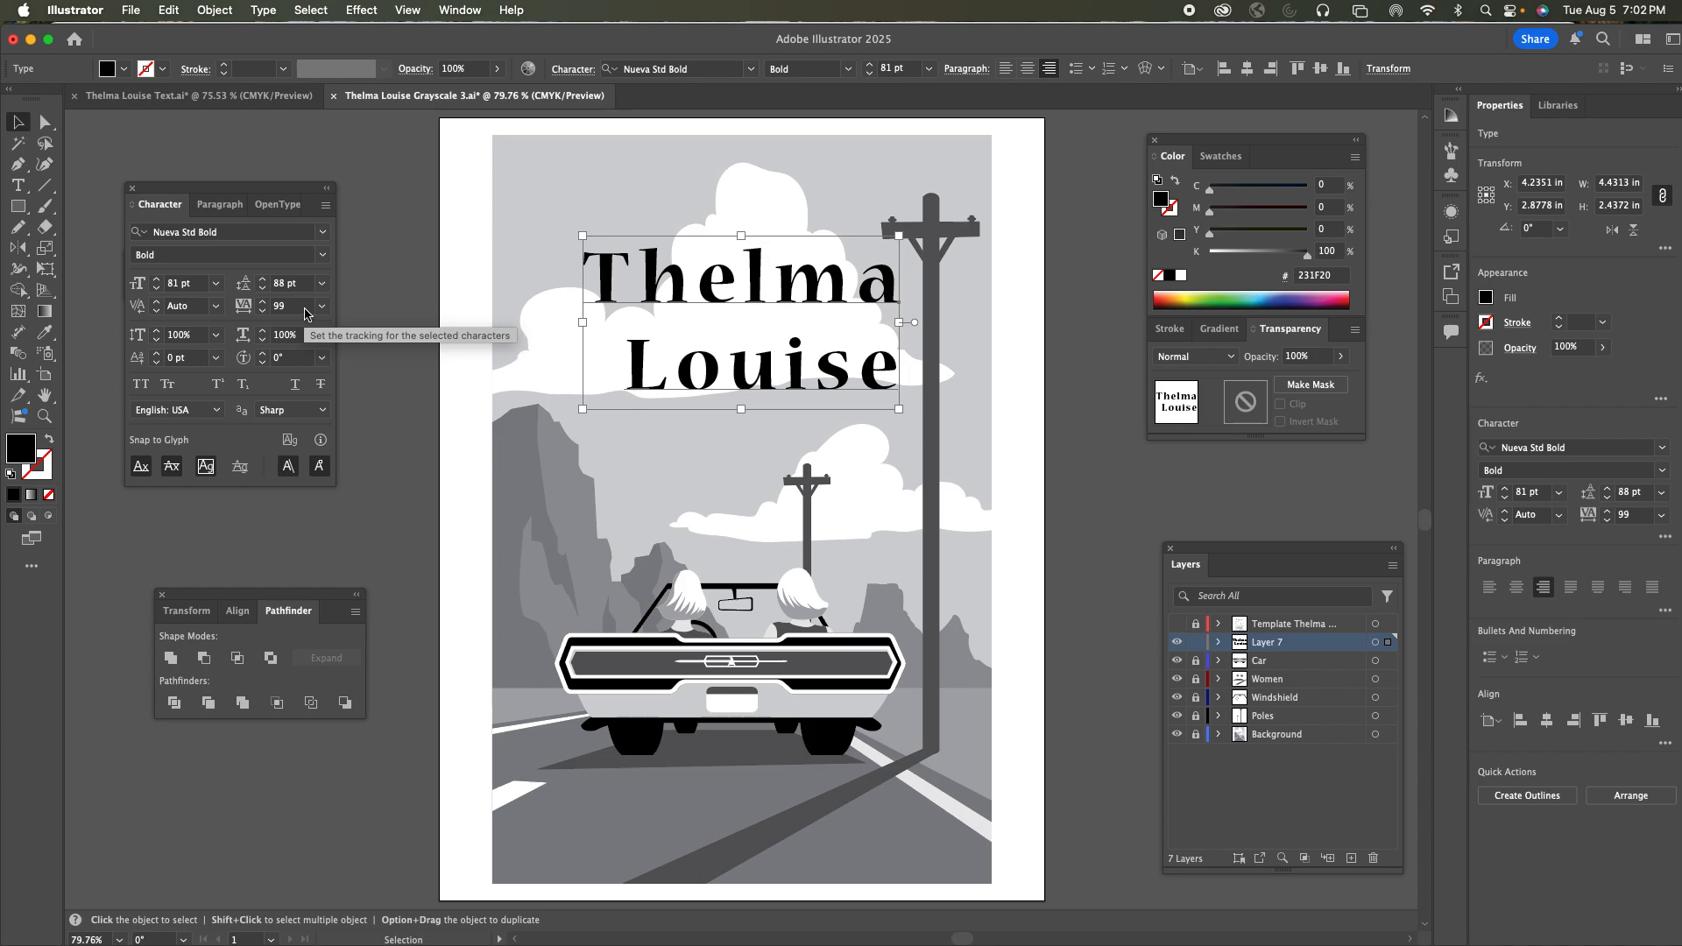
click(1178, 623)
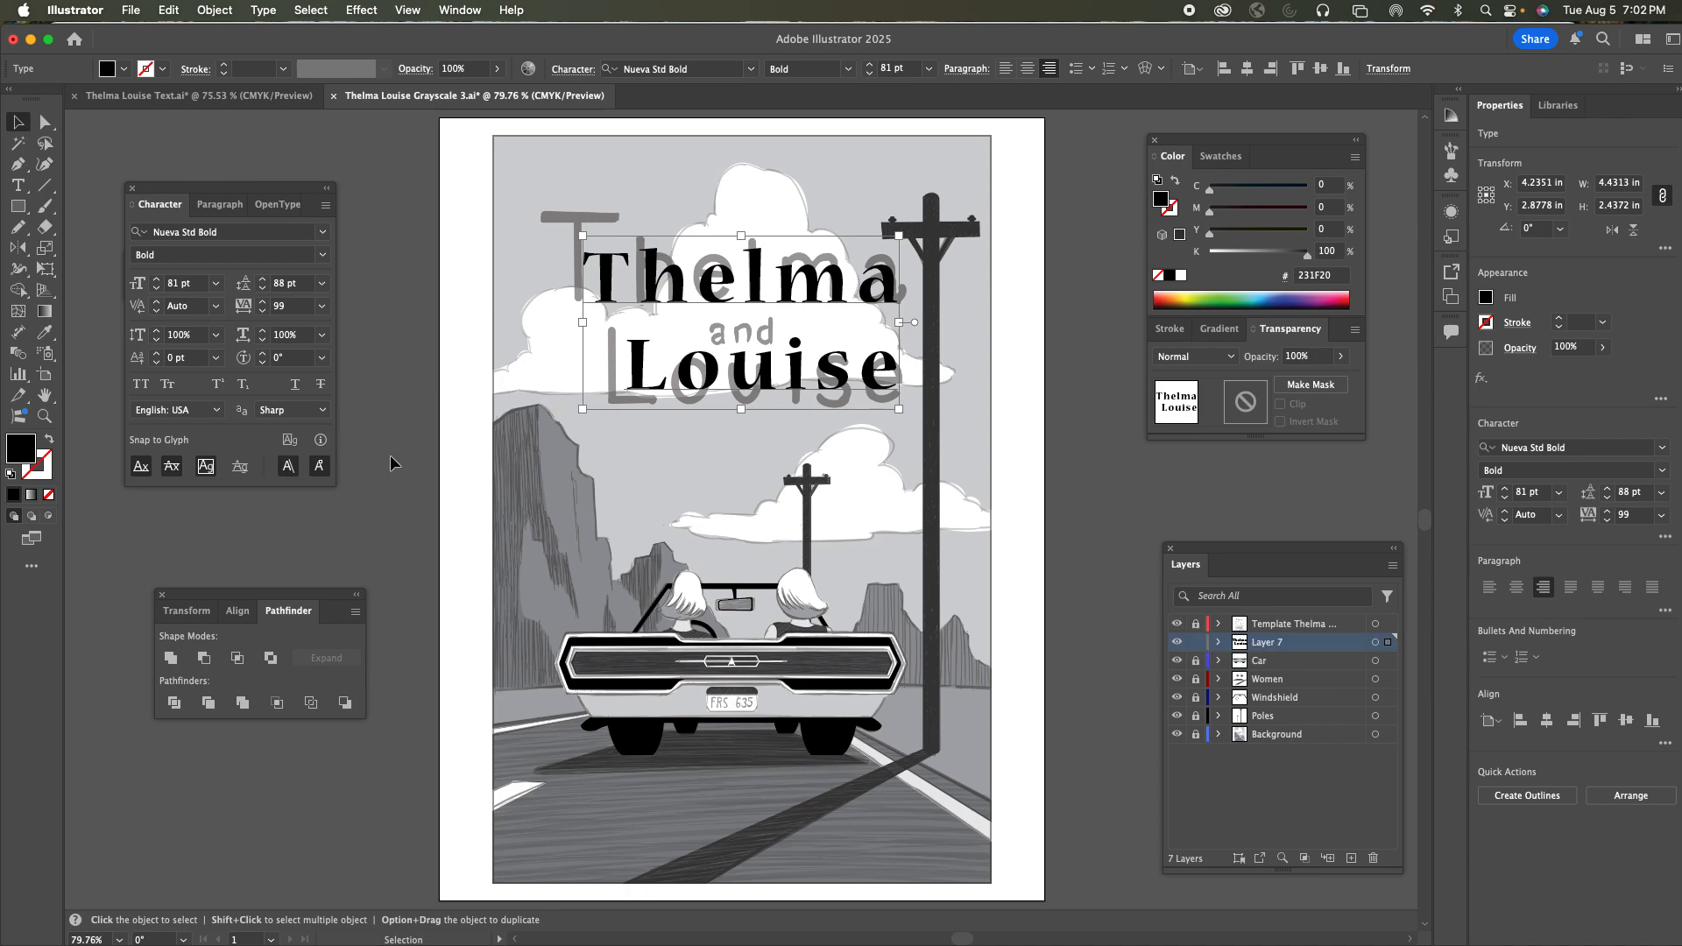
Increase the title's font size to 97 pt and nudge the text slightly right toward the large pole
click(869, 64)
click(869, 64)
click(869, 64)
click(869, 64)
click(869, 64)
click(869, 64)
click(869, 64)
click(869, 64)
click(869, 64)
click(869, 63)
click(869, 64)
click(869, 64)
click(869, 64)
click(869, 64)
click(869, 64)
drag(796, 279, 807, 282)
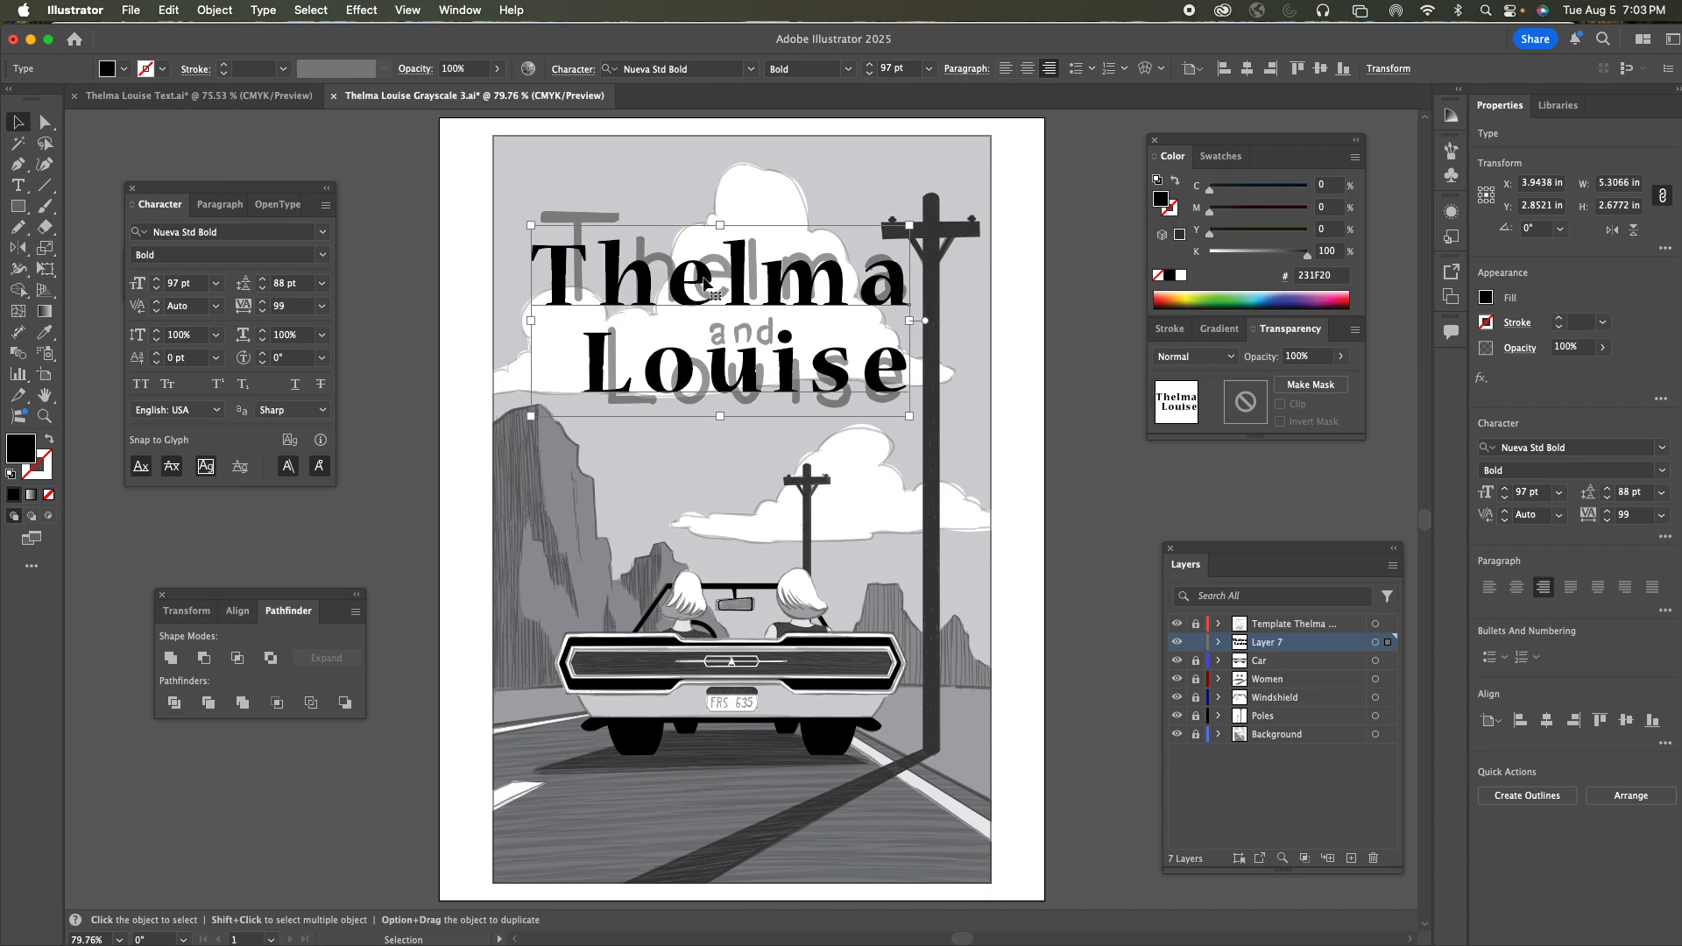
Increase the leading between the two title lines to 98 pt to match the sketched lettering
click(265, 278)
click(264, 278)
click(267, 279)
click(267, 279)
click(266, 279)
click(266, 279)
click(266, 279)
click(266, 278)
click(266, 279)
click(266, 280)
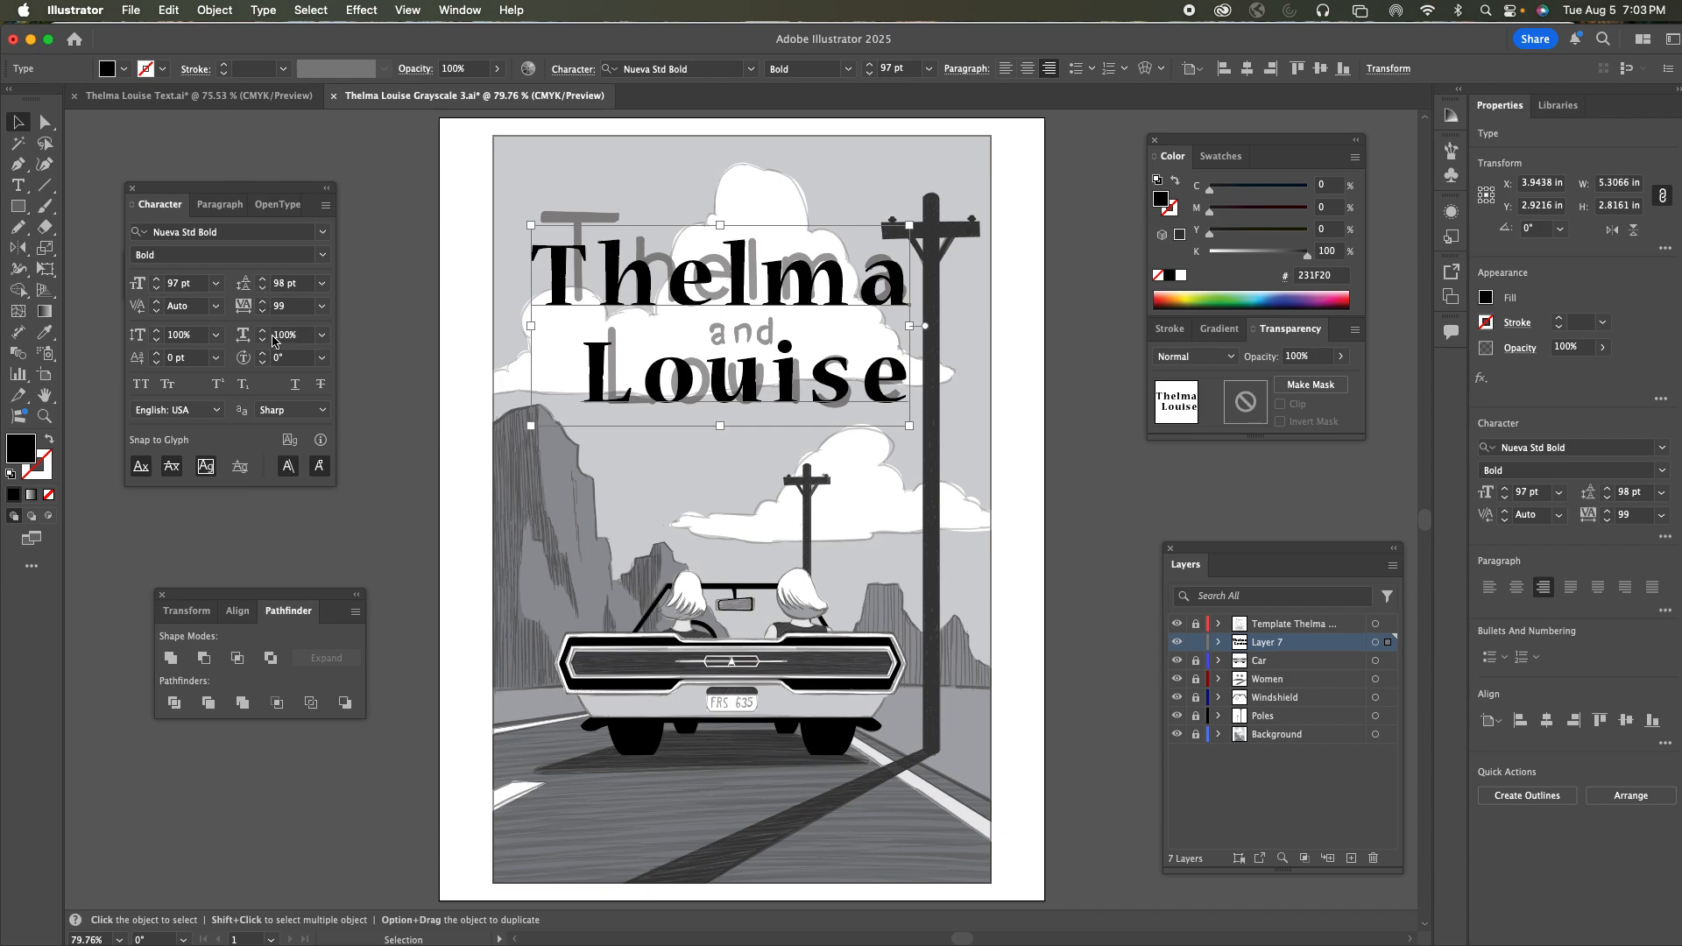
Reduce the title's tracking to 67 to bring the letters closer together
click(263, 311)
click(263, 311)
click(262, 311)
click(263, 312)
click(263, 312)
click(263, 312)
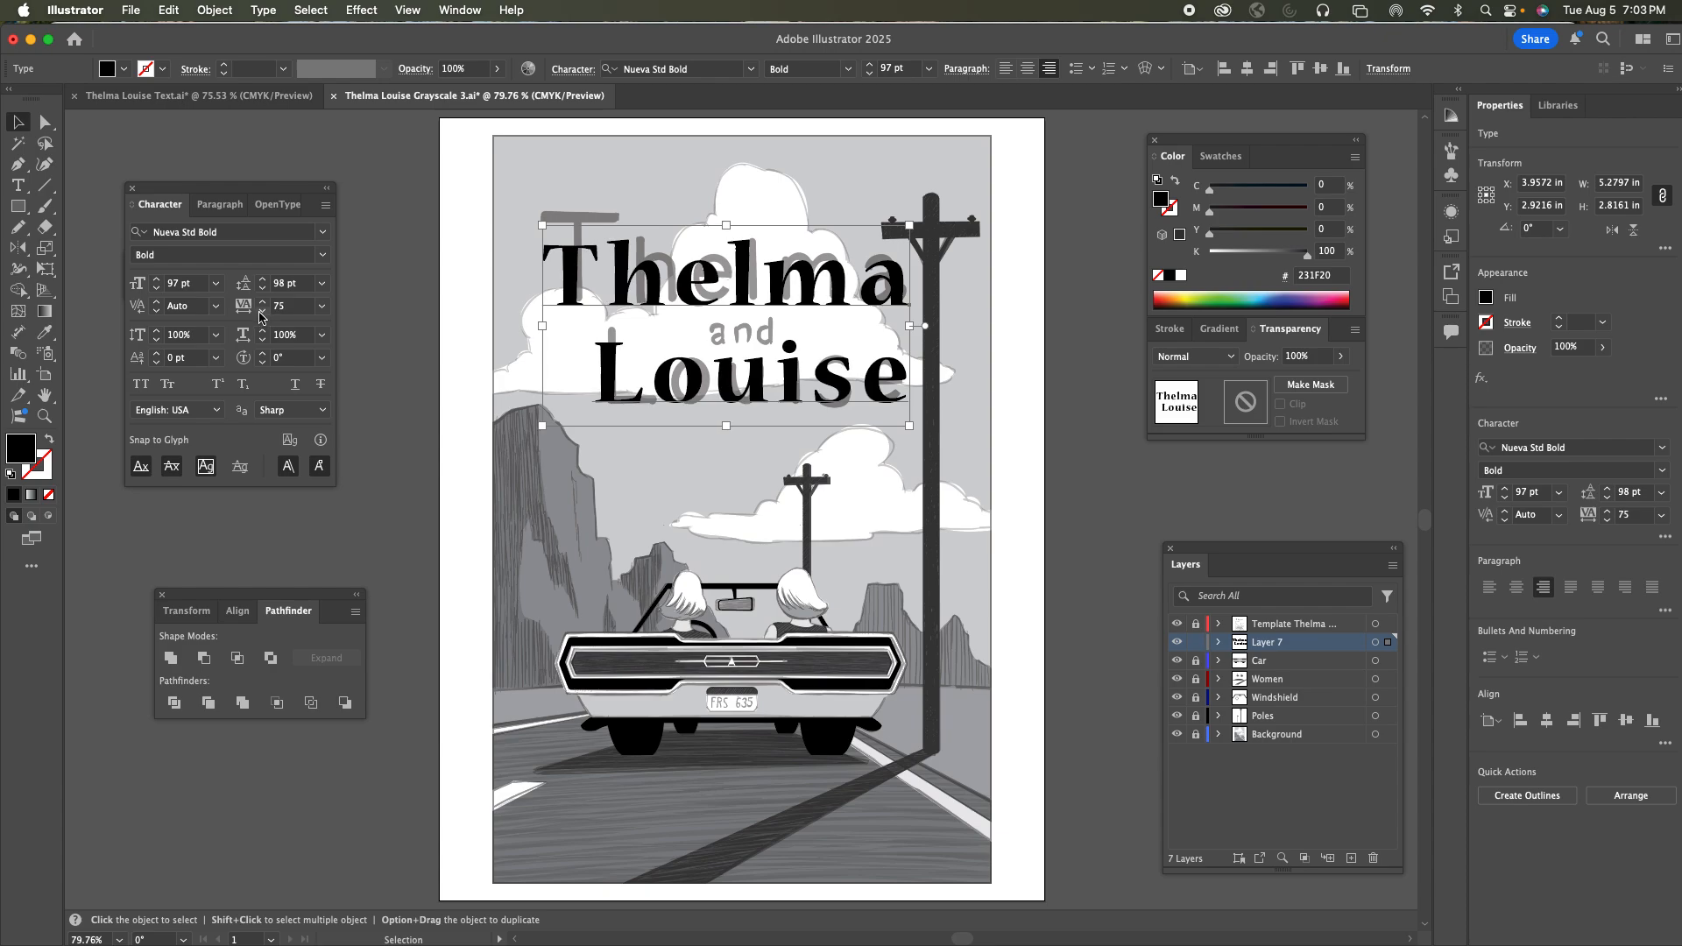
click(263, 311)
click(262, 312)
click(262, 312)
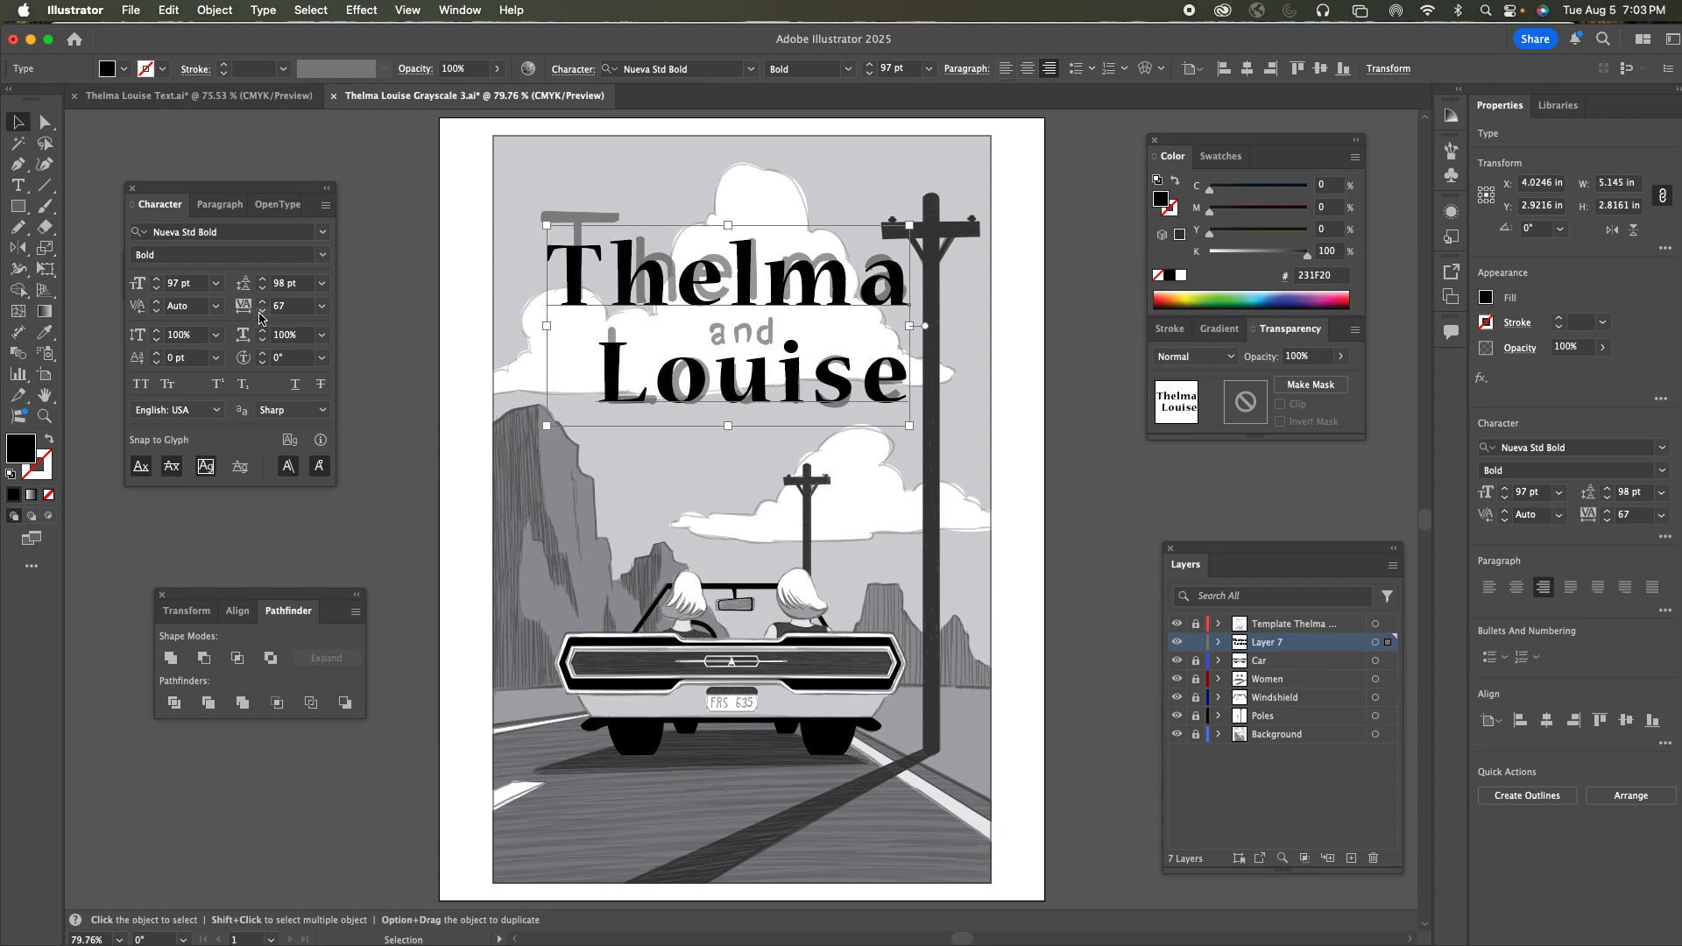
Reduce the title's tracking to 64 and enlarge the T of Thelma to about 138% with the Touch Type tool
click(263, 312)
click(262, 312)
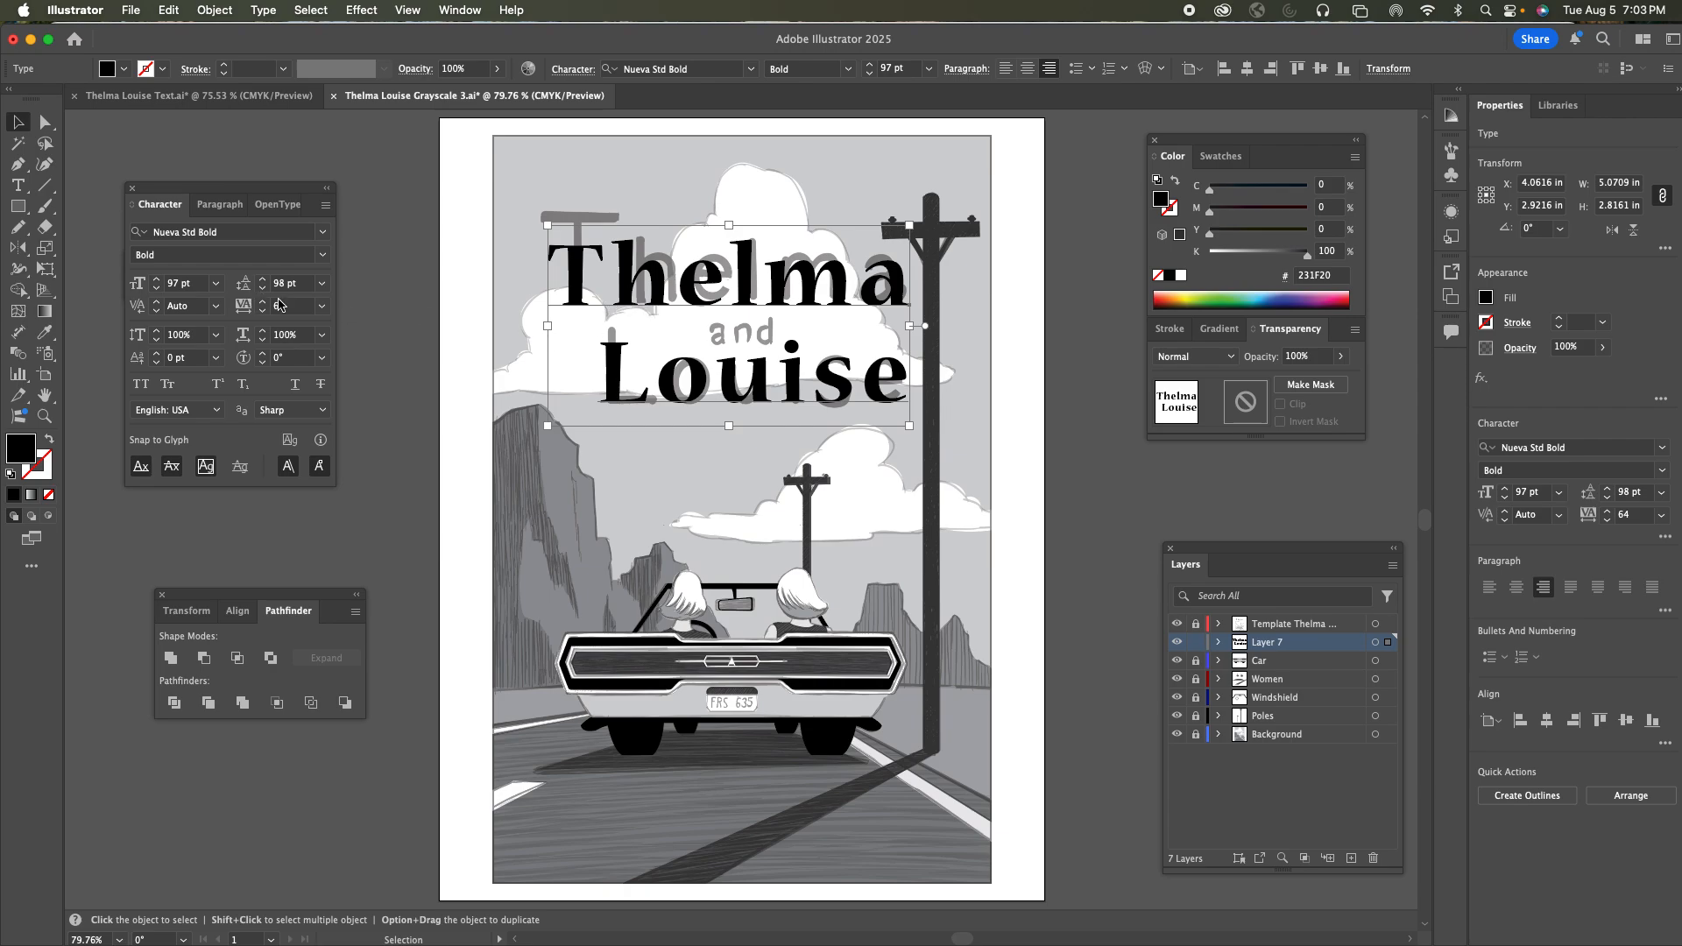
click(19, 184)
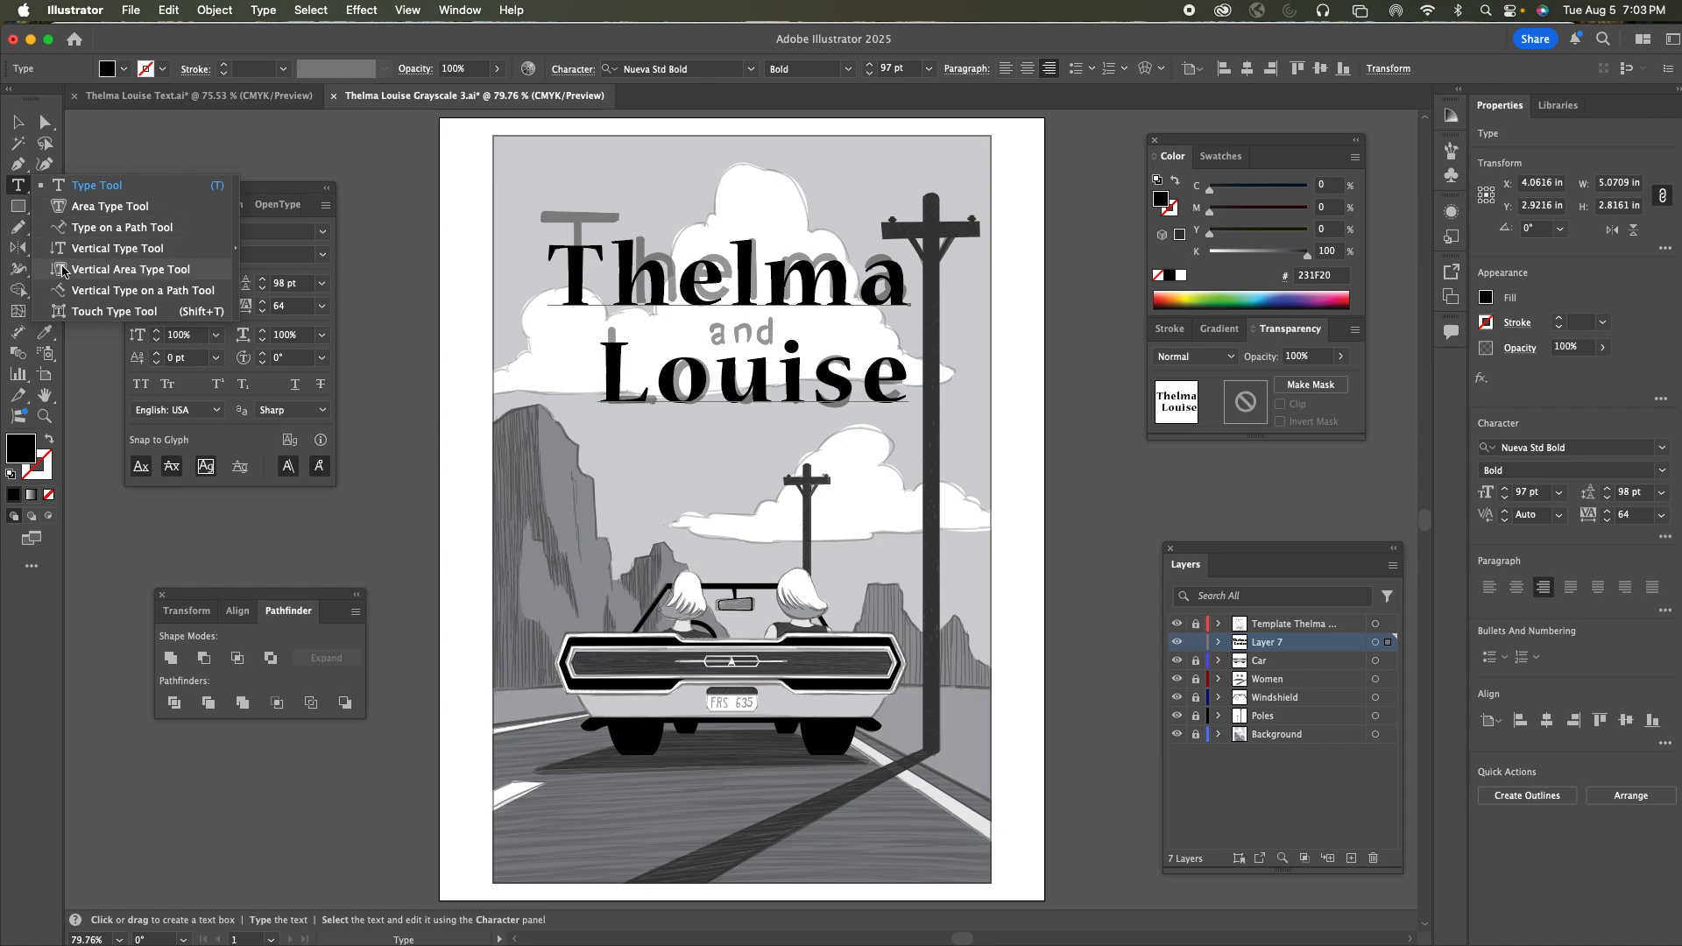
click(85, 312)
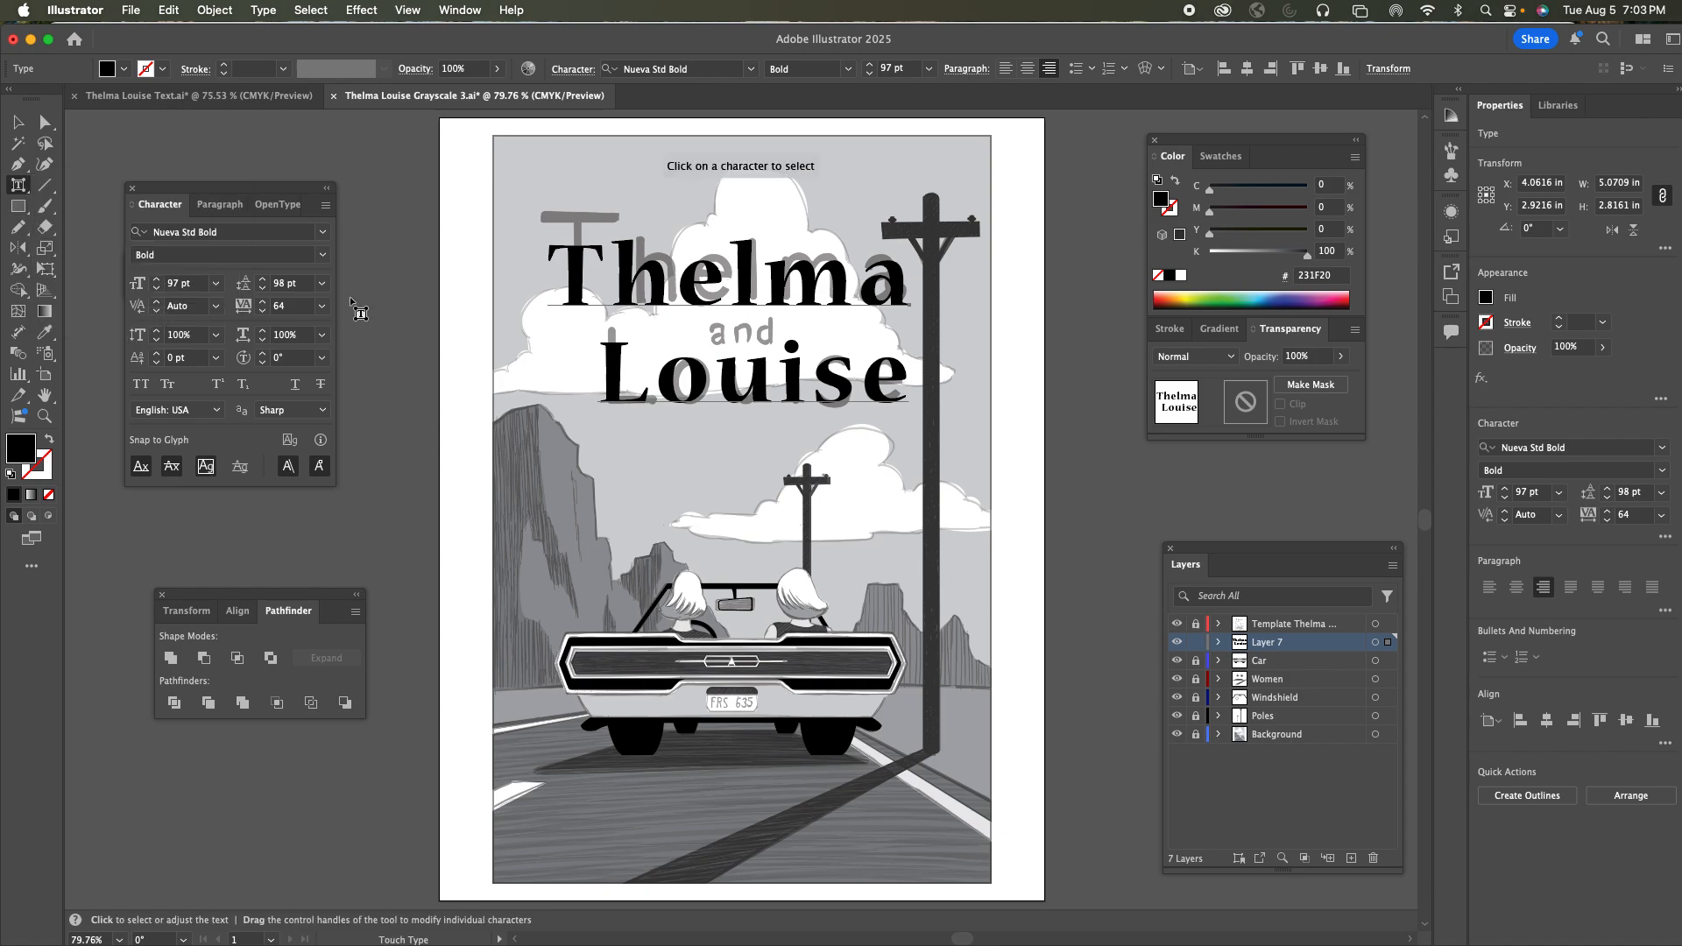
click(574, 277)
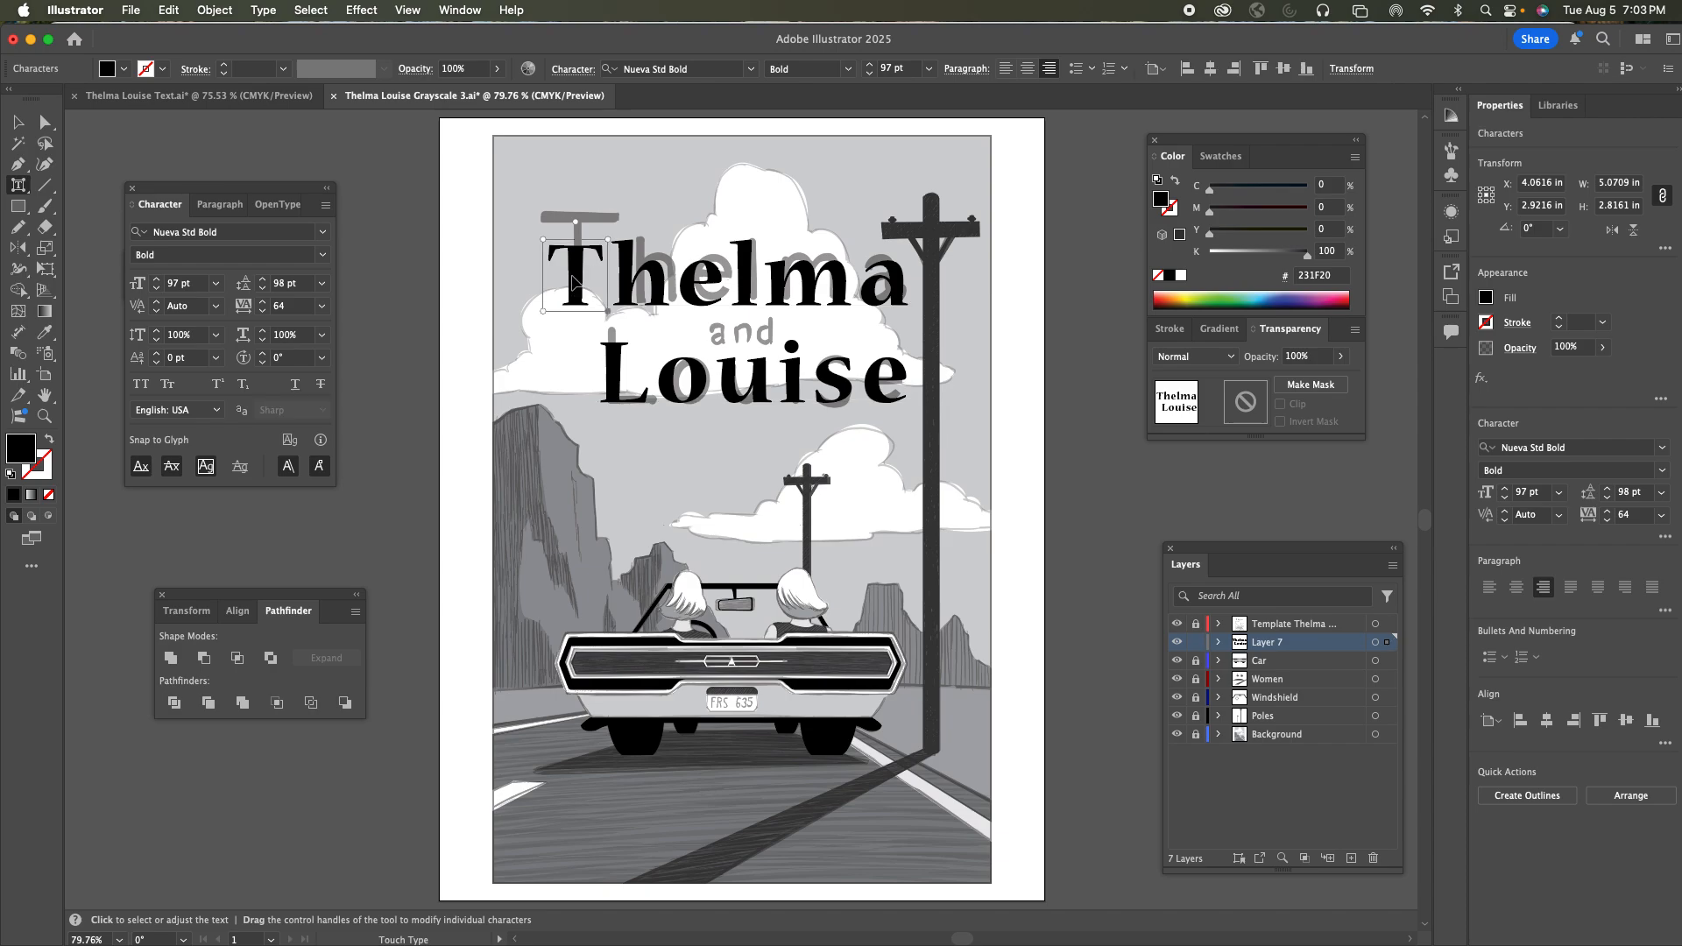
drag(543, 239, 519, 200)
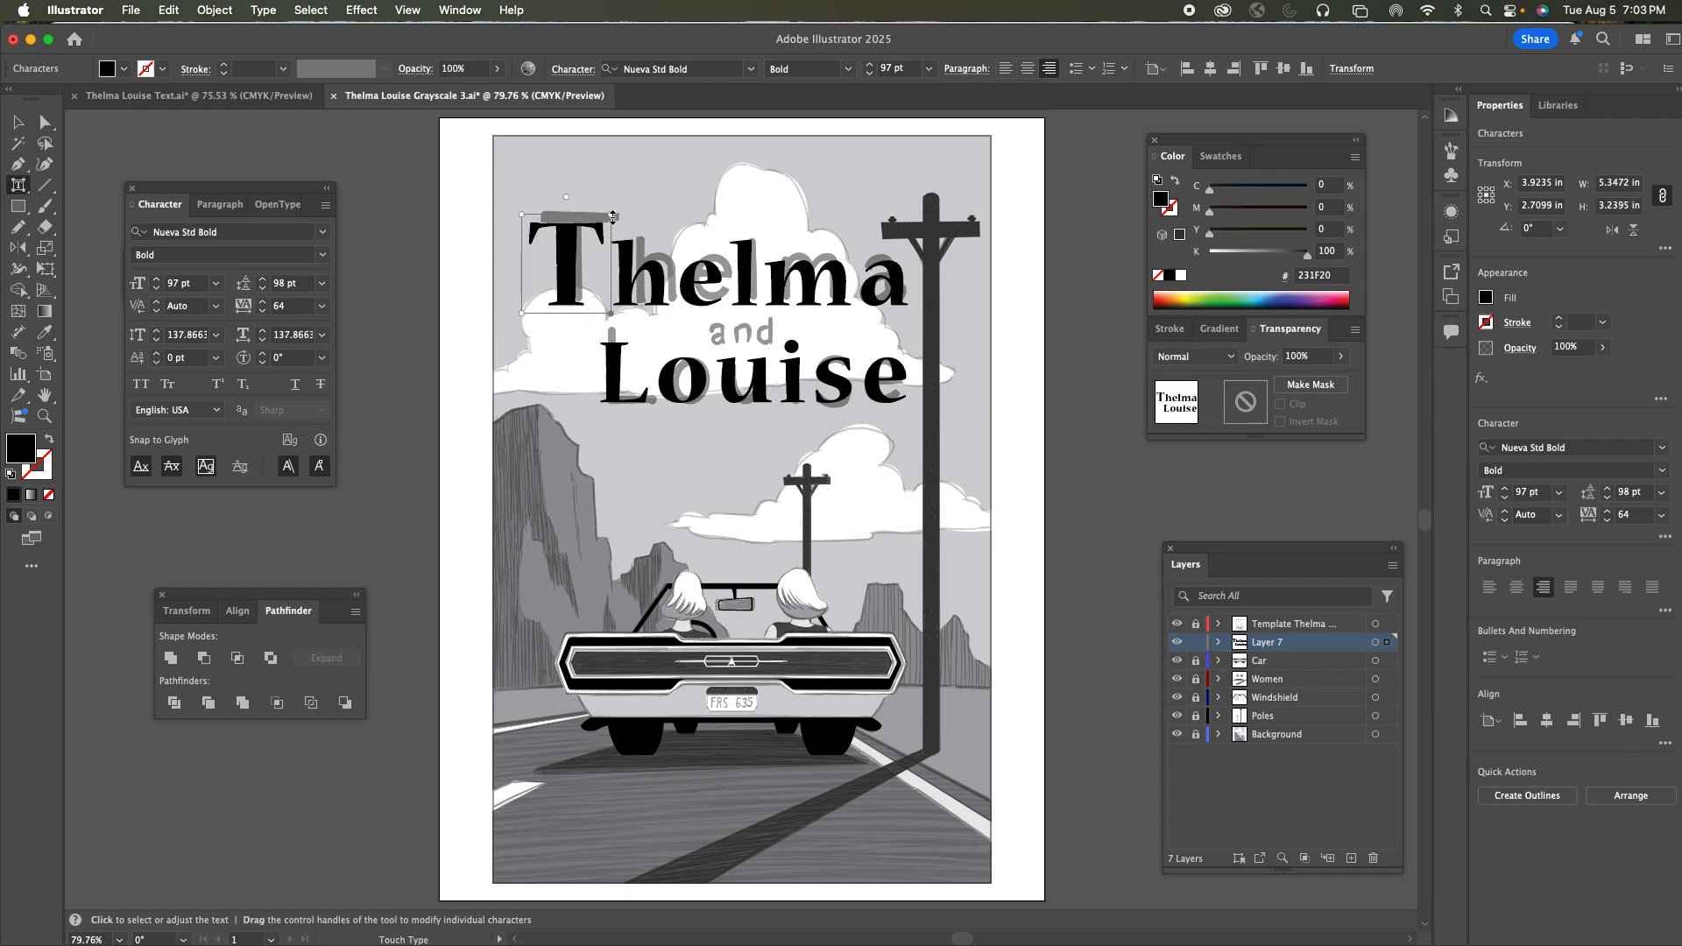
Try stretching the T's height and width separately with the Touch Type tool, undoing the adjustments
drag(613, 217, 604, 213)
key(super+z)
mouse_move(610, 216)
mouse_down()
mouse_move(611, 196)
mouse_move(610, 215)
mouse_up()
drag(610, 214, 611, 195)
key(super+z)
drag(610, 313, 517, 316)
key(Escape)
key(shift+t)
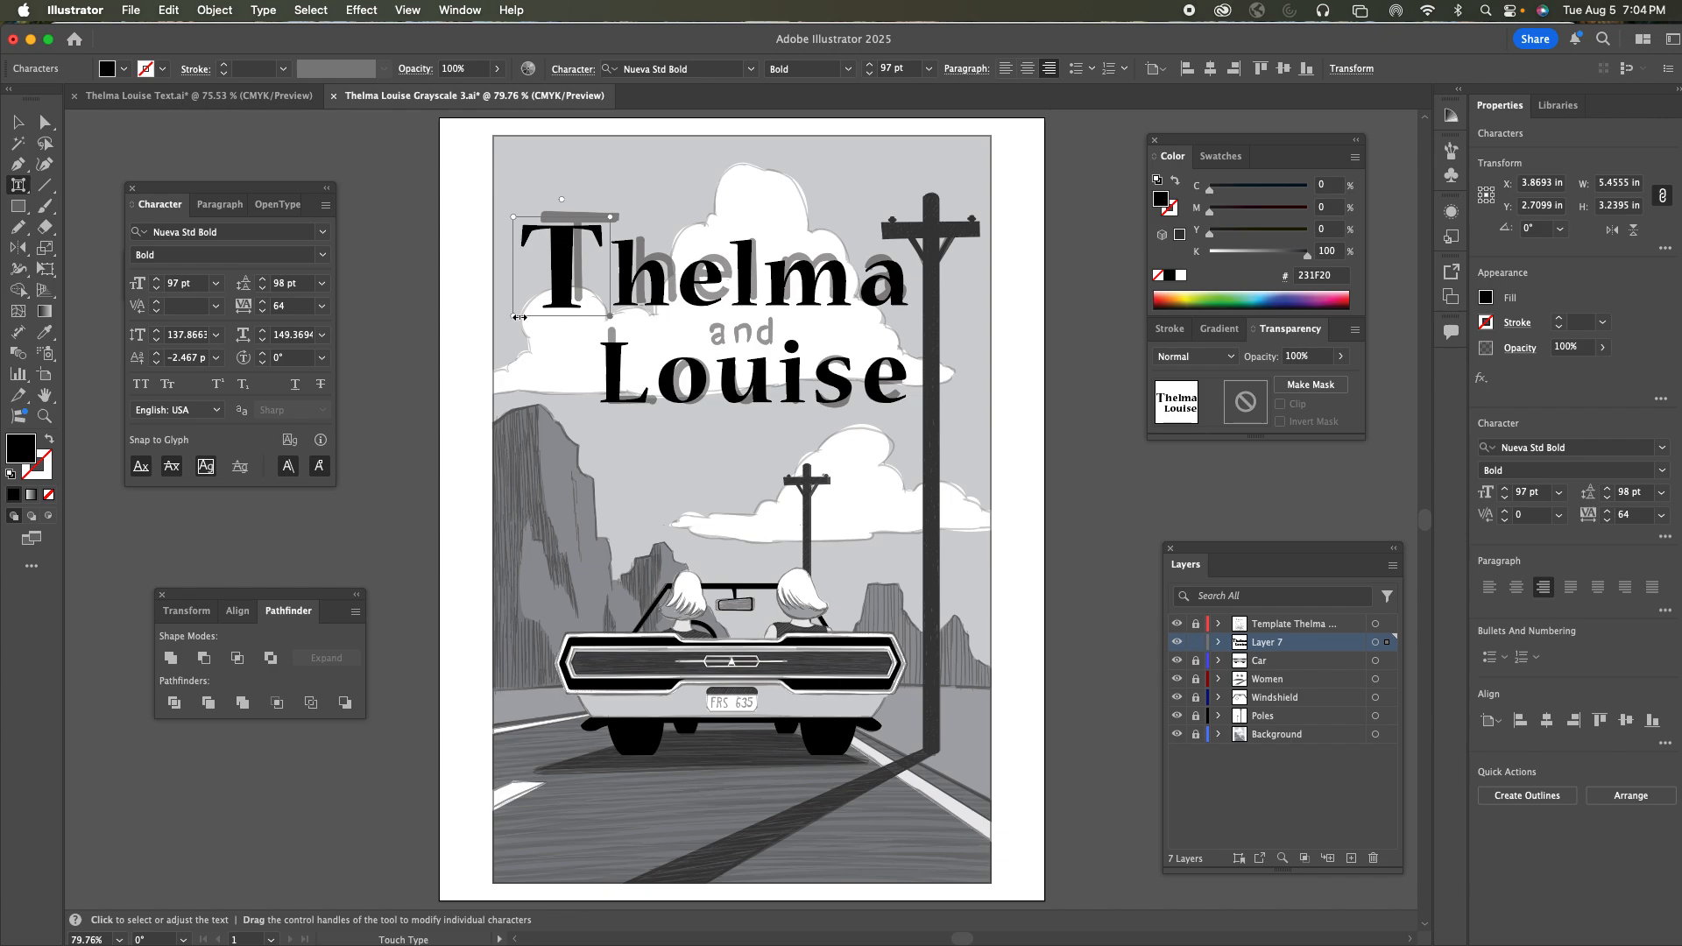
drag(514, 315, 523, 316)
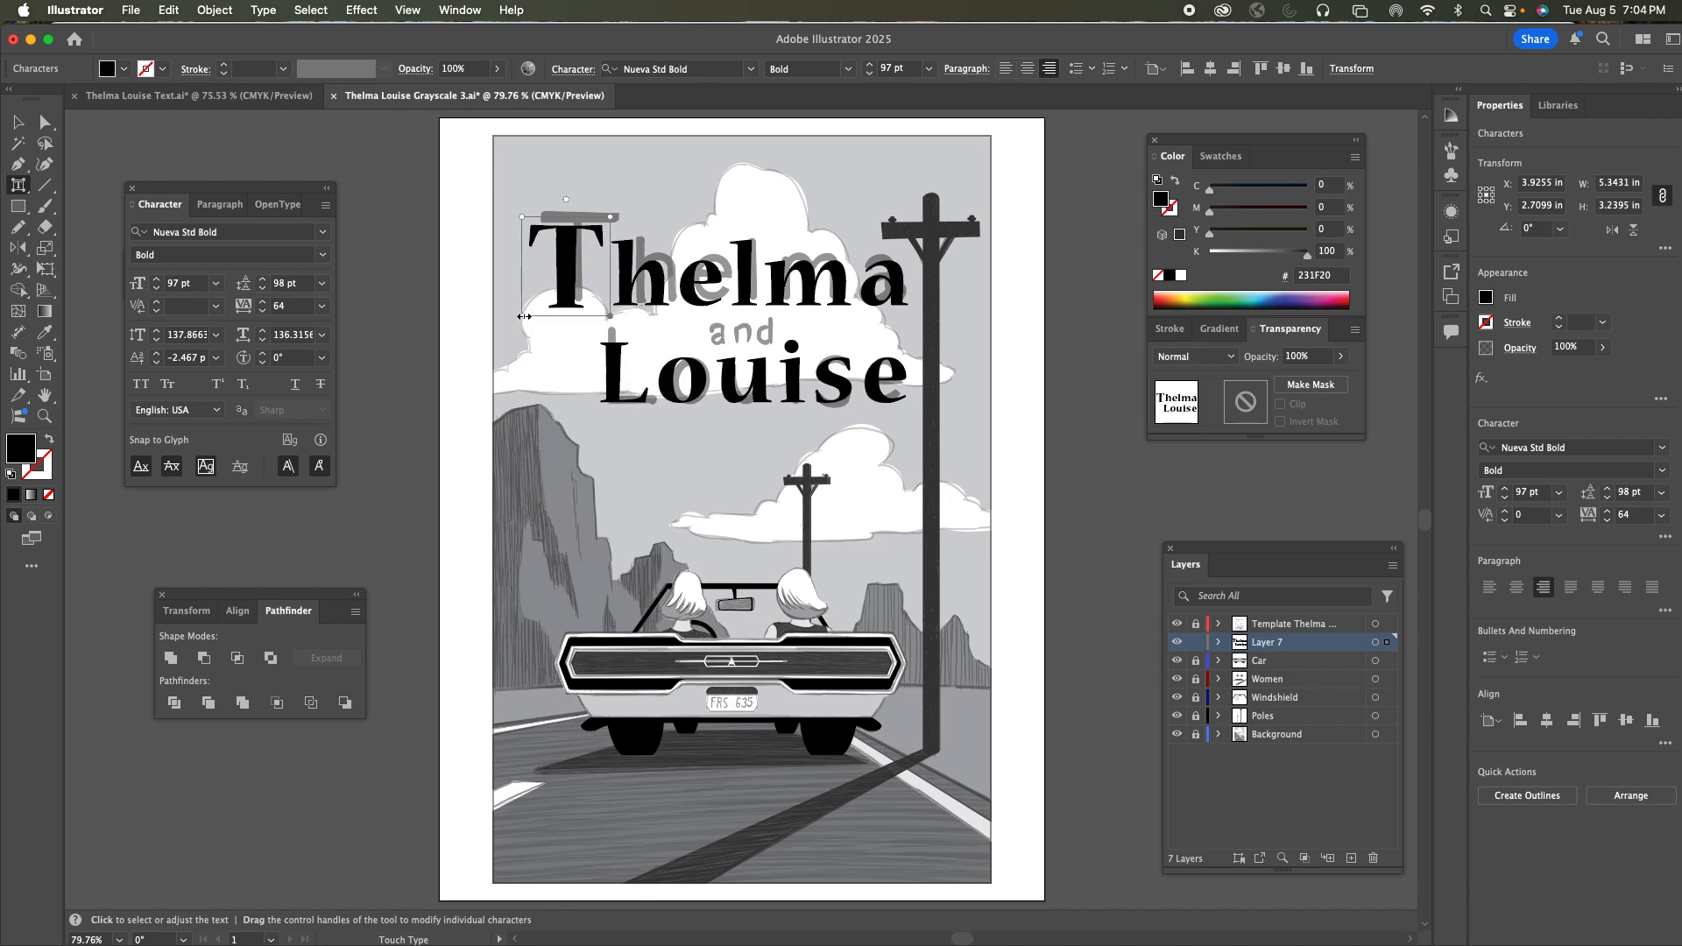
key(super+z)
key(super+z)
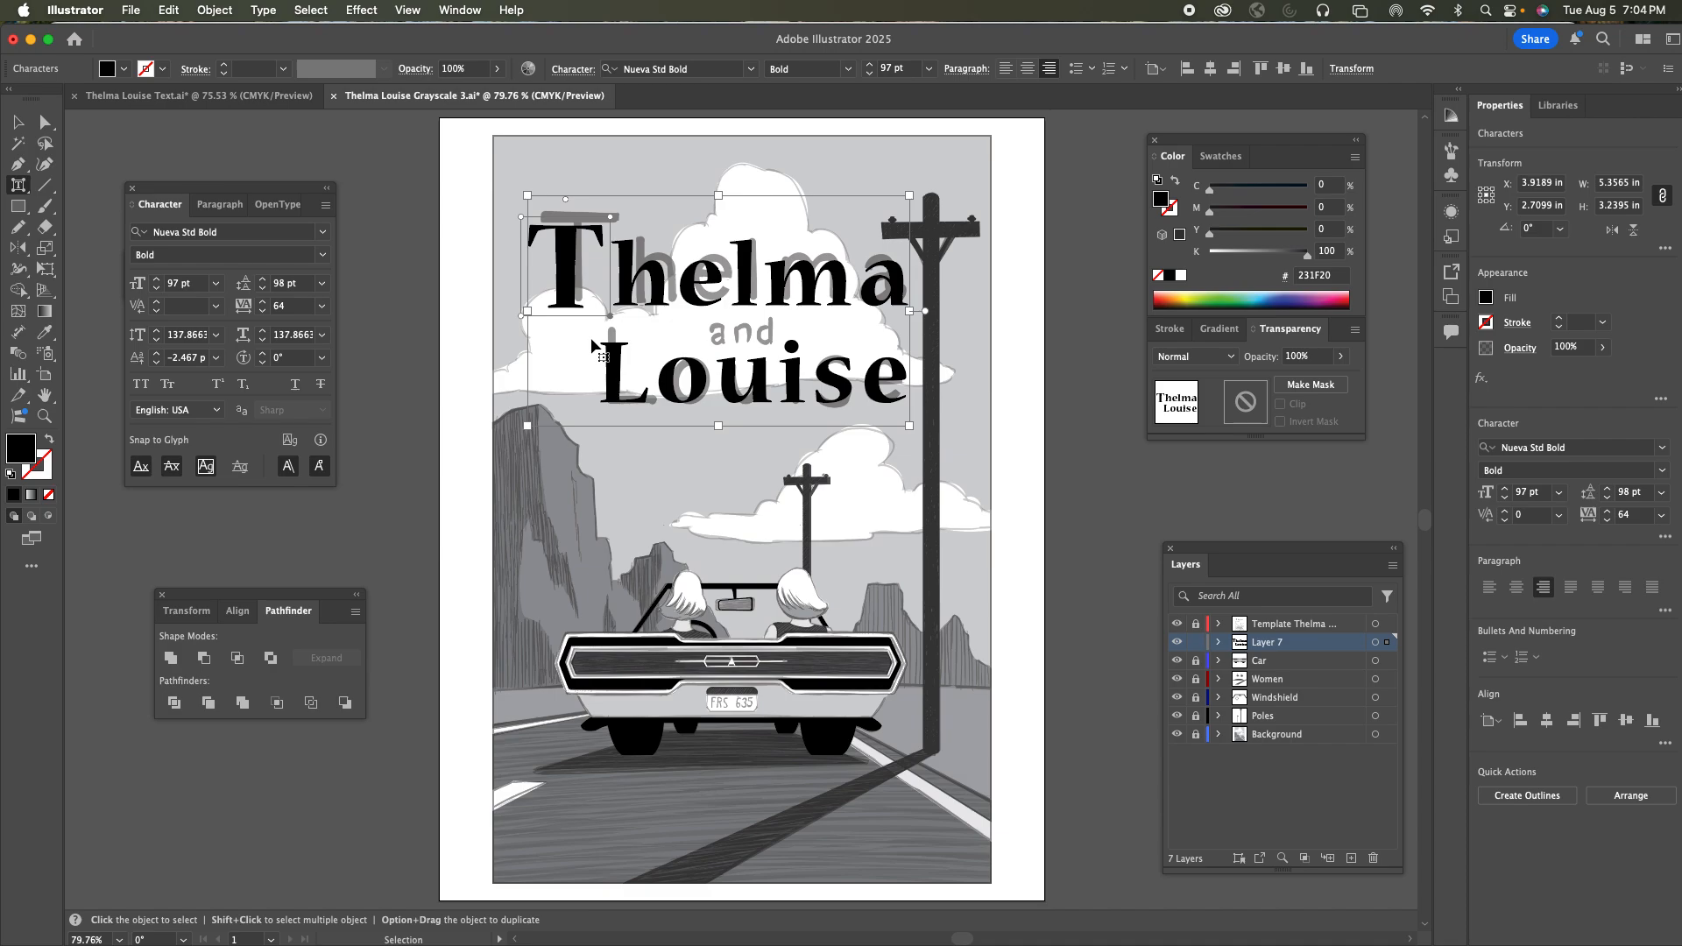
Scale the T to about 143% wide and 155% tall, nudging it toward the h with its baseline shift at 0 pt
drag(521, 216, 519, 209)
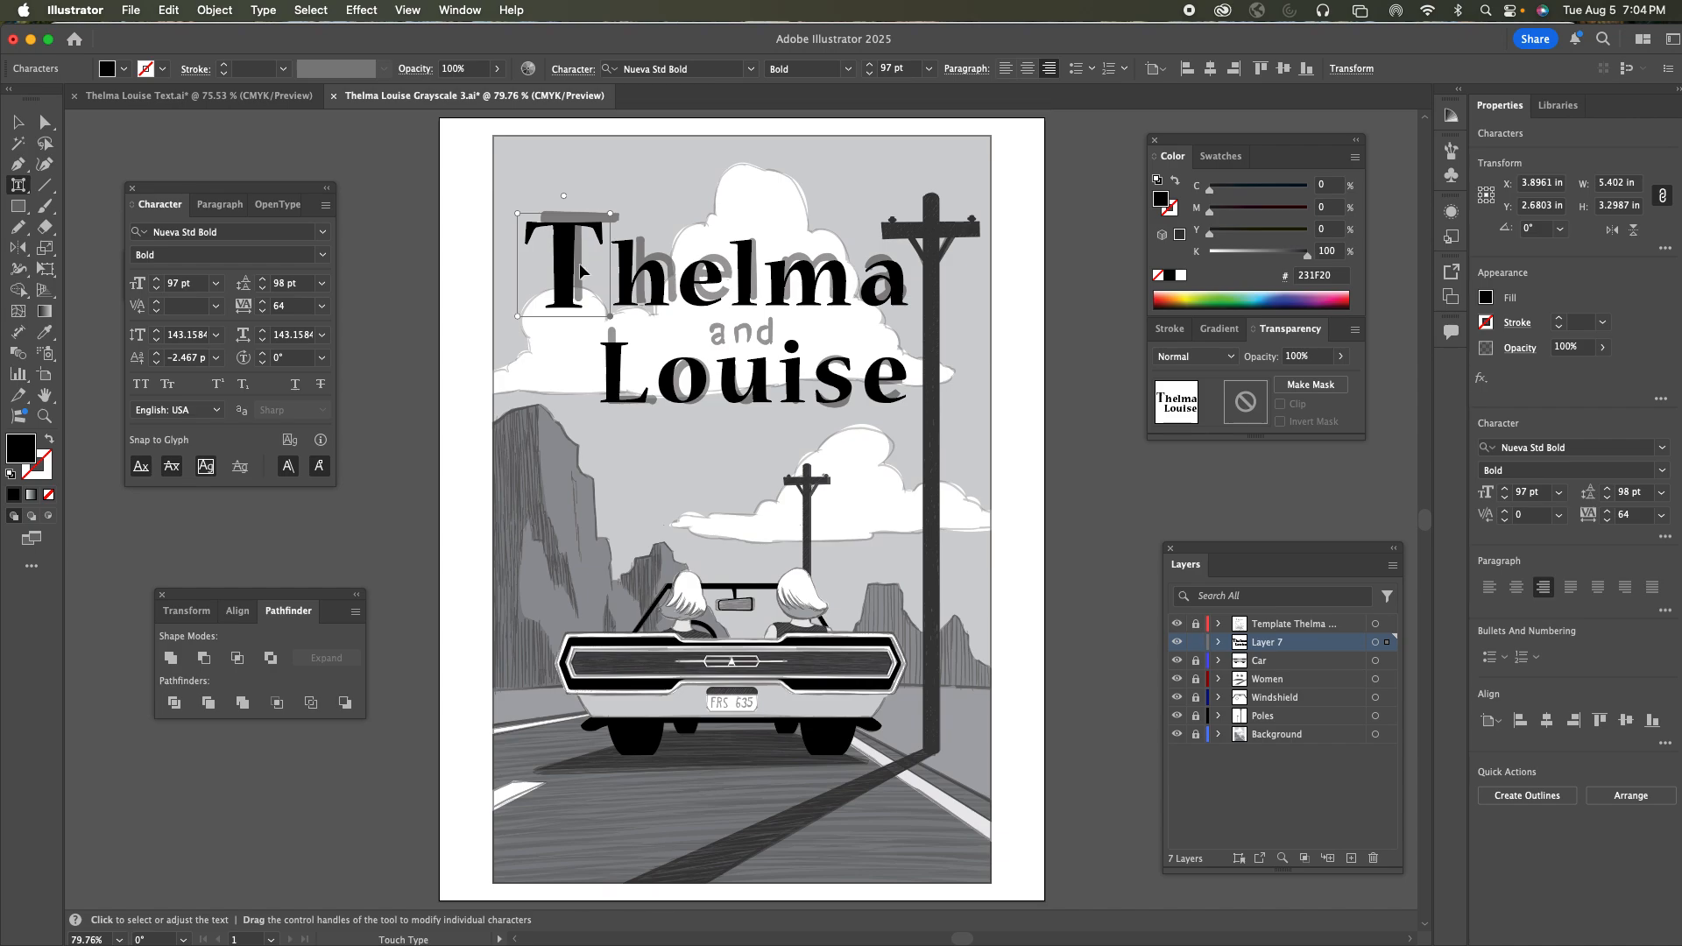
mouse_move(567, 273)
mouse_down()
mouse_move(706, 223)
mouse_move(702, 191)
mouse_move(582, 166)
mouse_move(561, 282)
mouse_move(570, 268)
mouse_up()
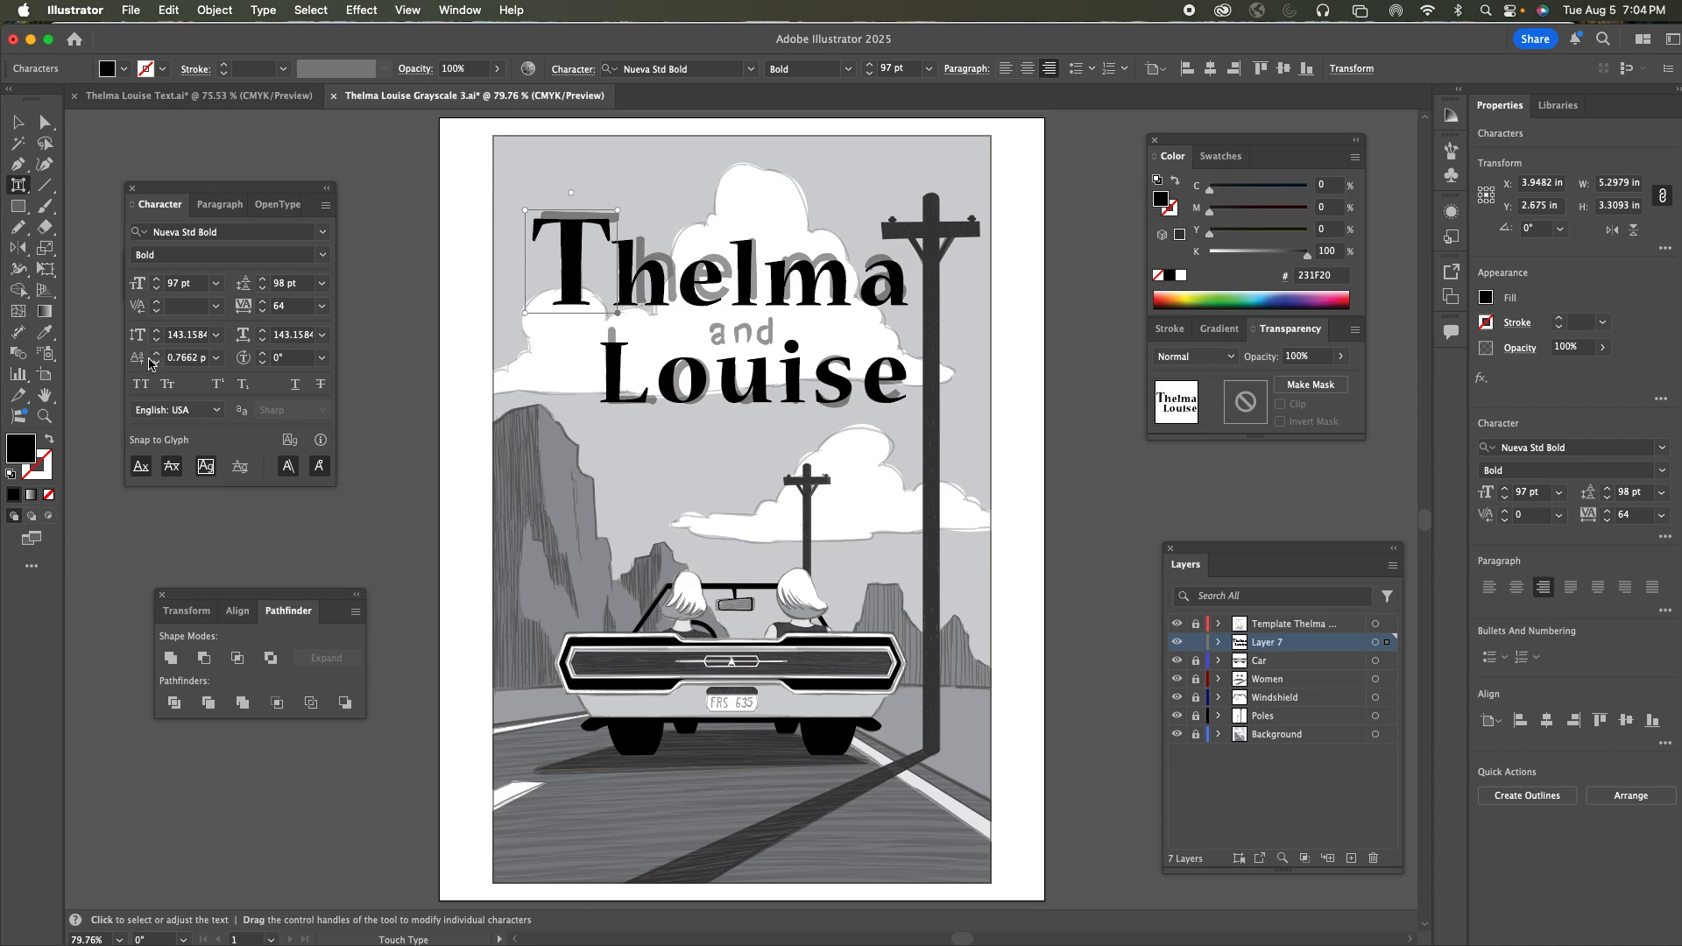
click(215, 358)
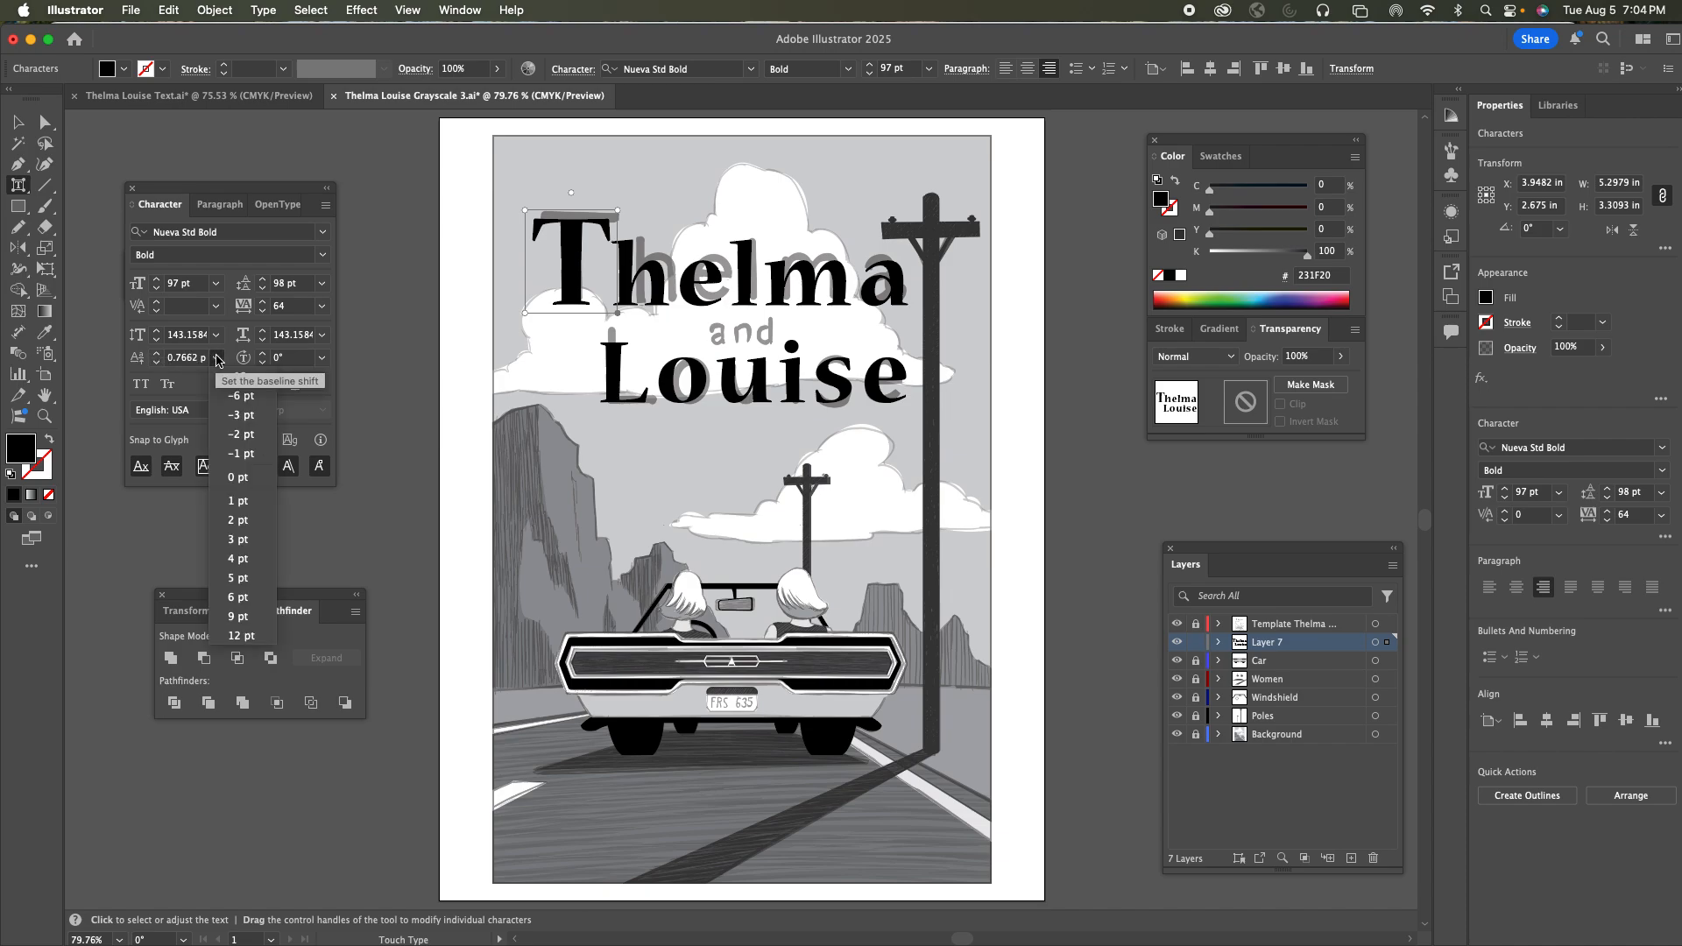
click(232, 482)
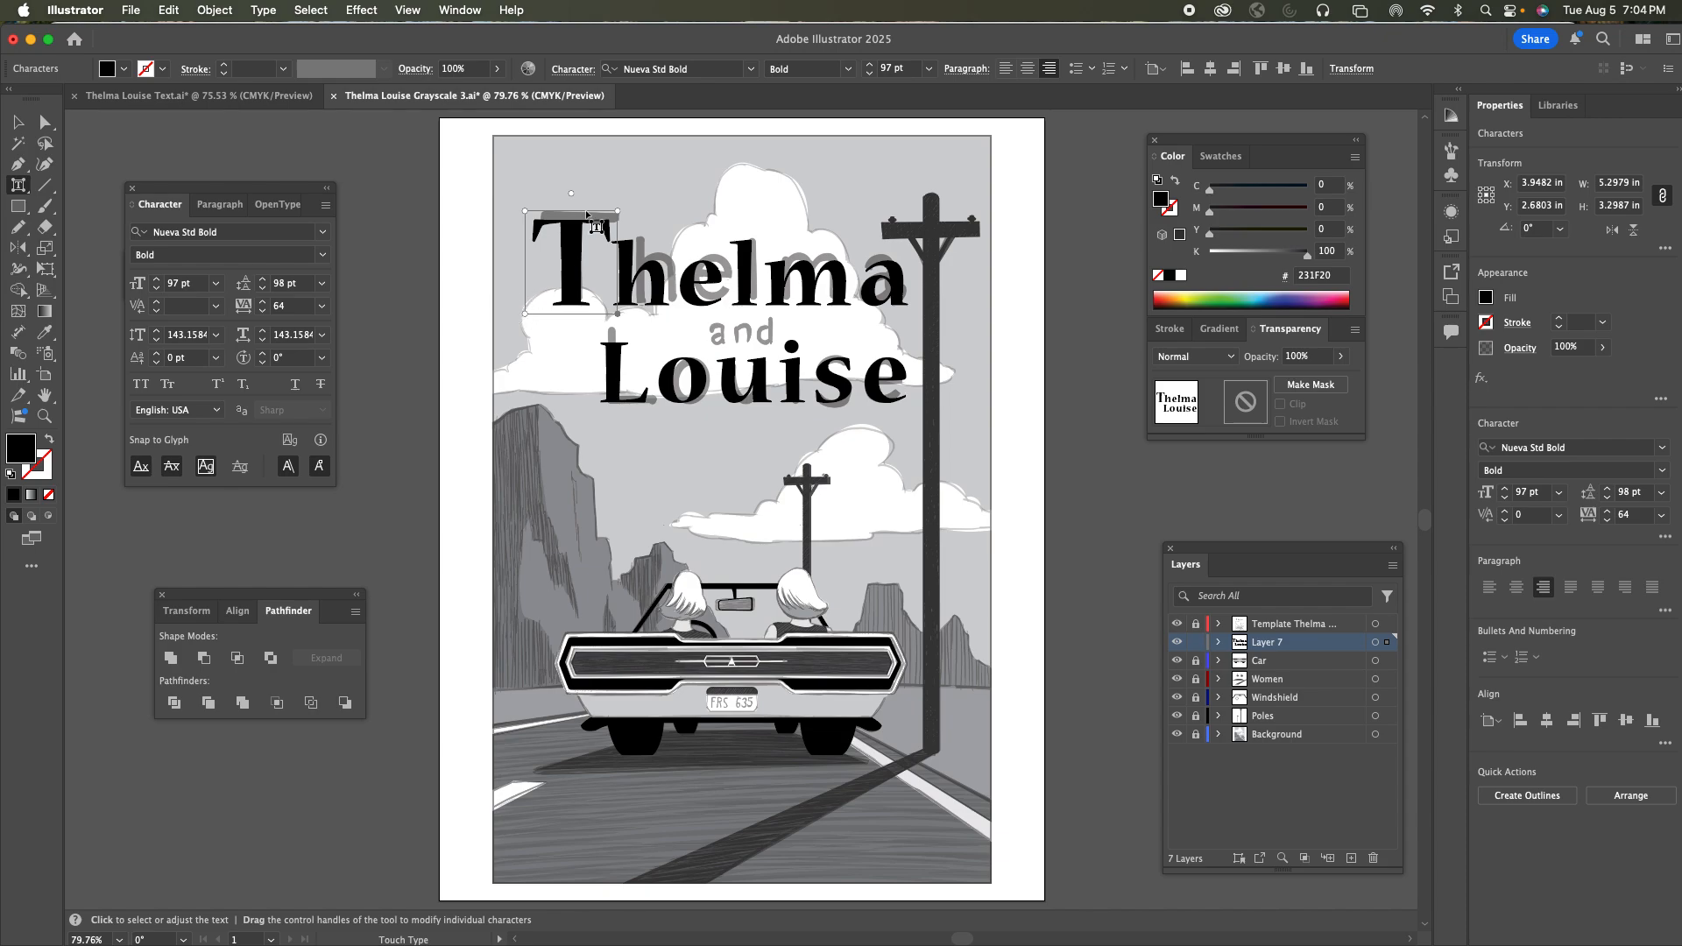
drag(618, 212, 619, 205)
Enlarge the L of Louise to about 117% with the Touch Type tool and set its baseline shift to 0 pt
click(613, 374)
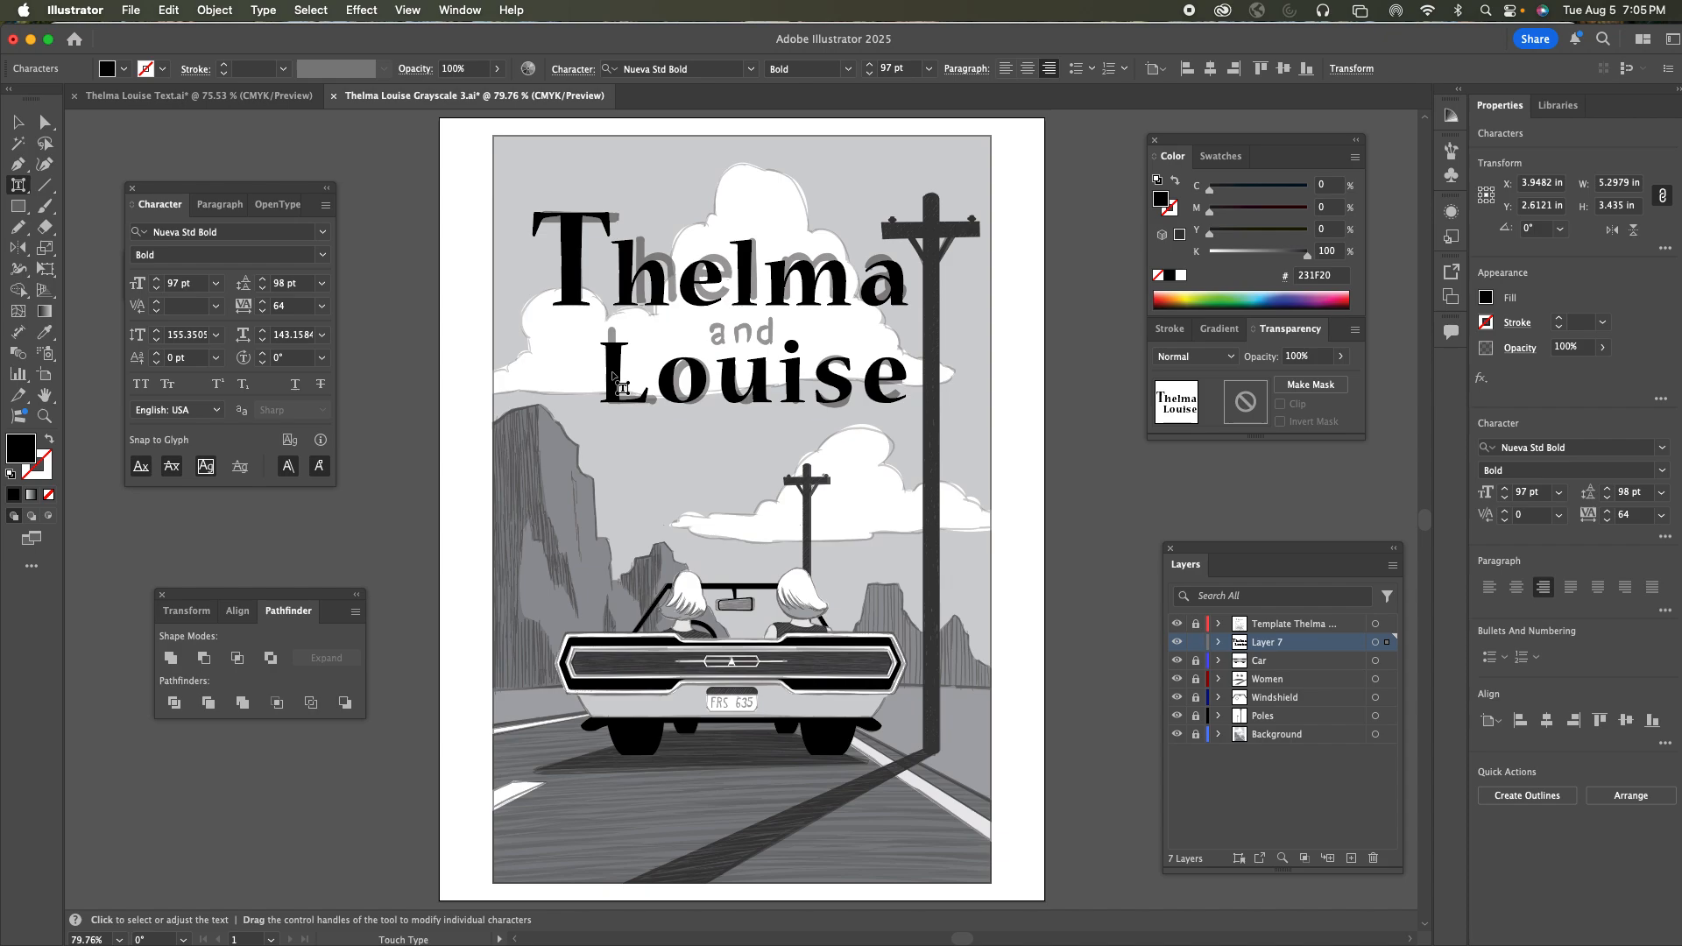
drag(597, 336, 587, 327)
click(617, 370)
drag(618, 369, 614, 370)
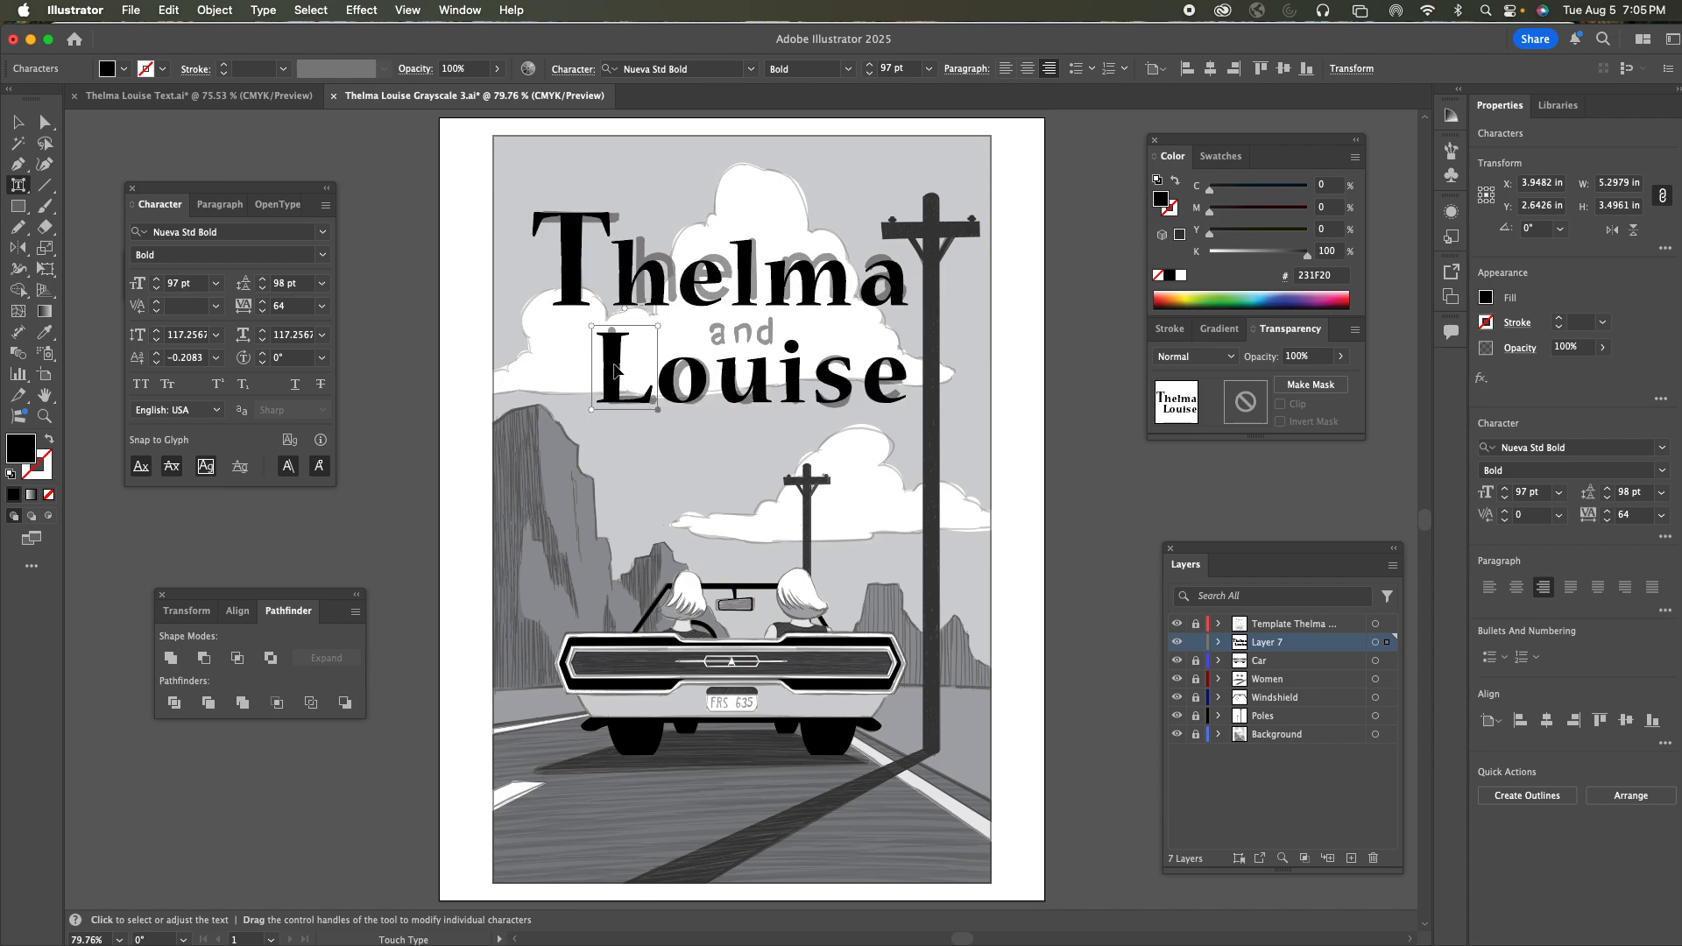
click(215, 358)
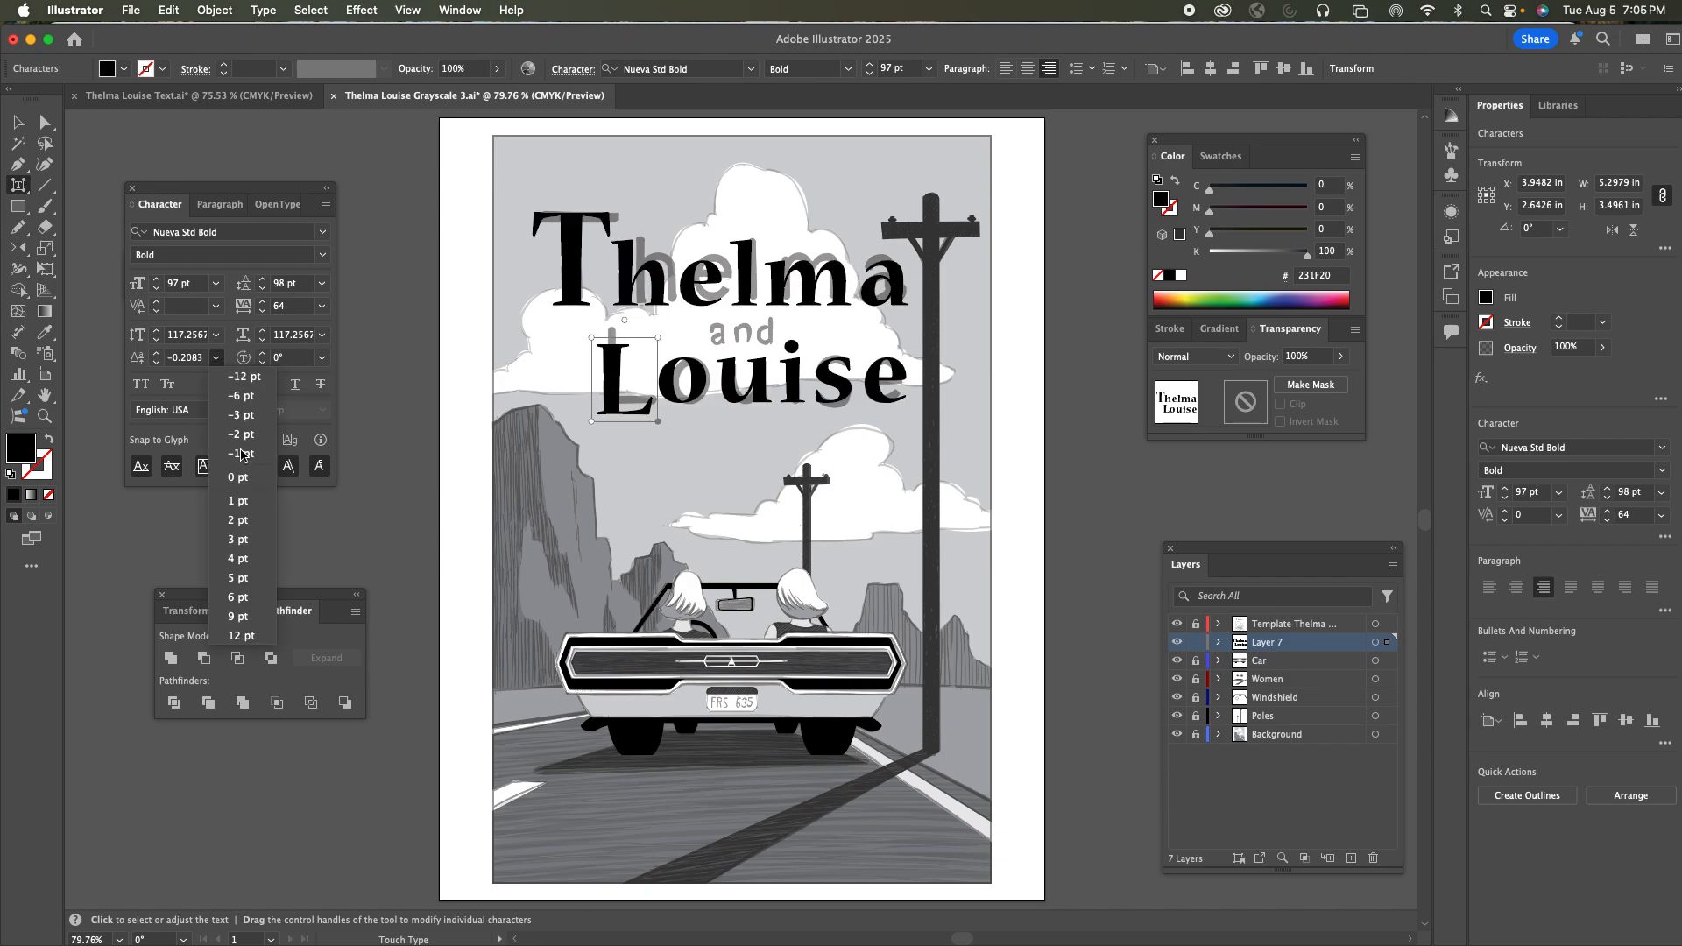
click(238, 477)
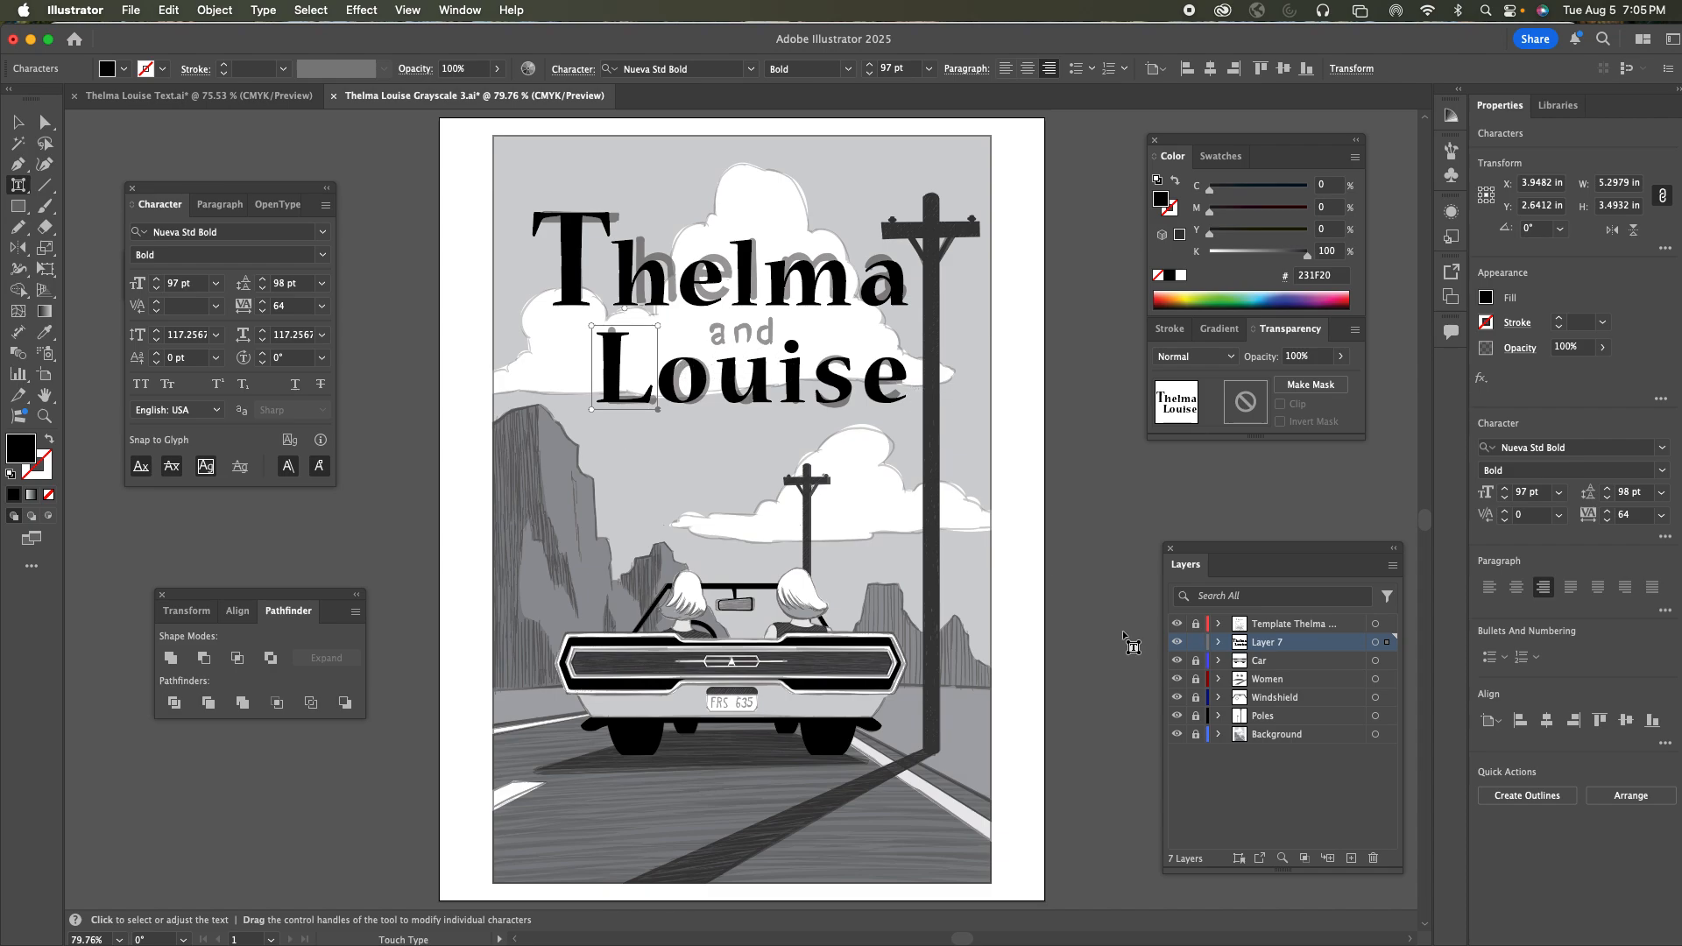
Hide the template sketch layer and tighten the kerning between the m and a of Thelma to -15
click(1178, 625)
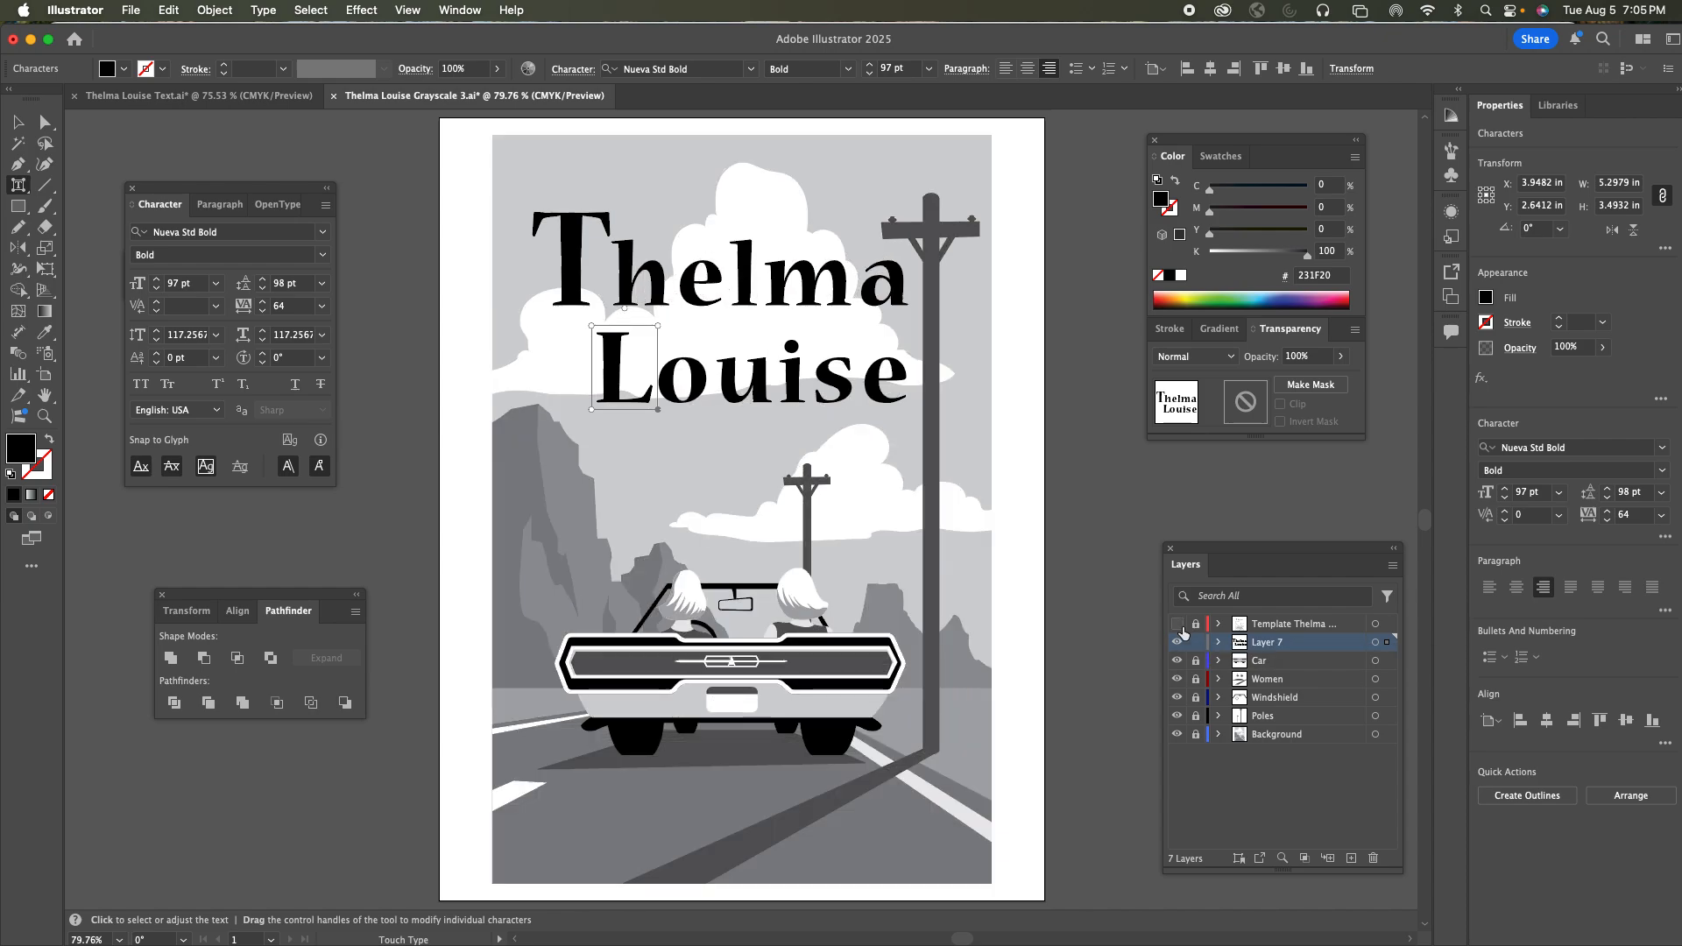
click(19, 187)
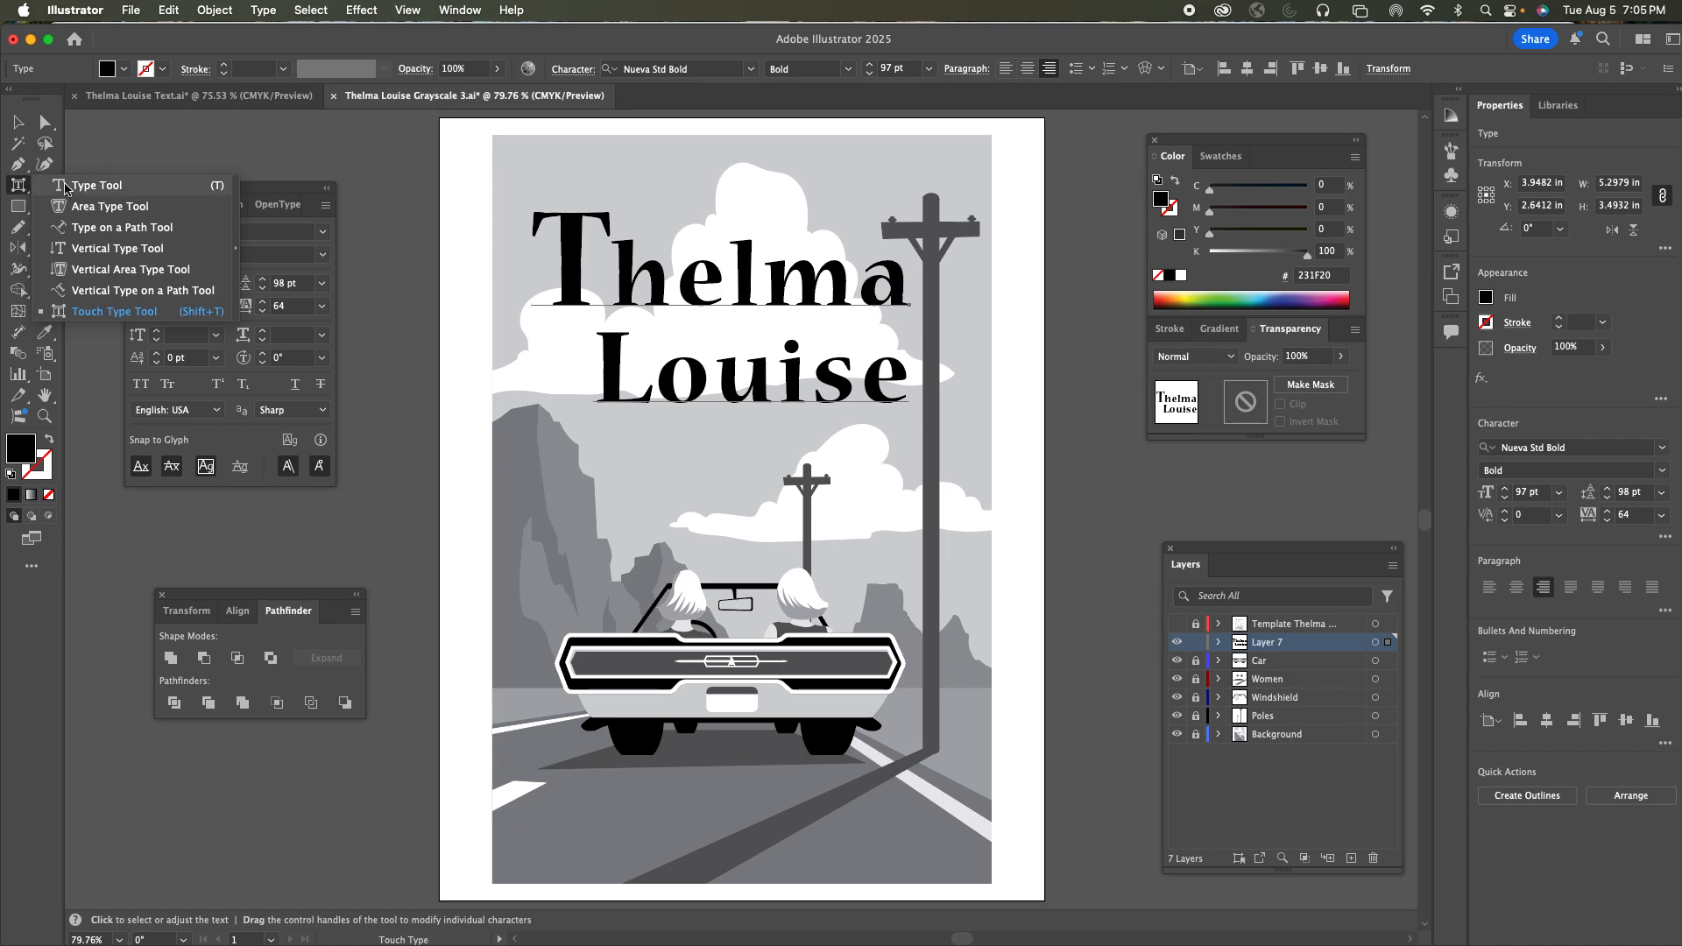
click(92, 186)
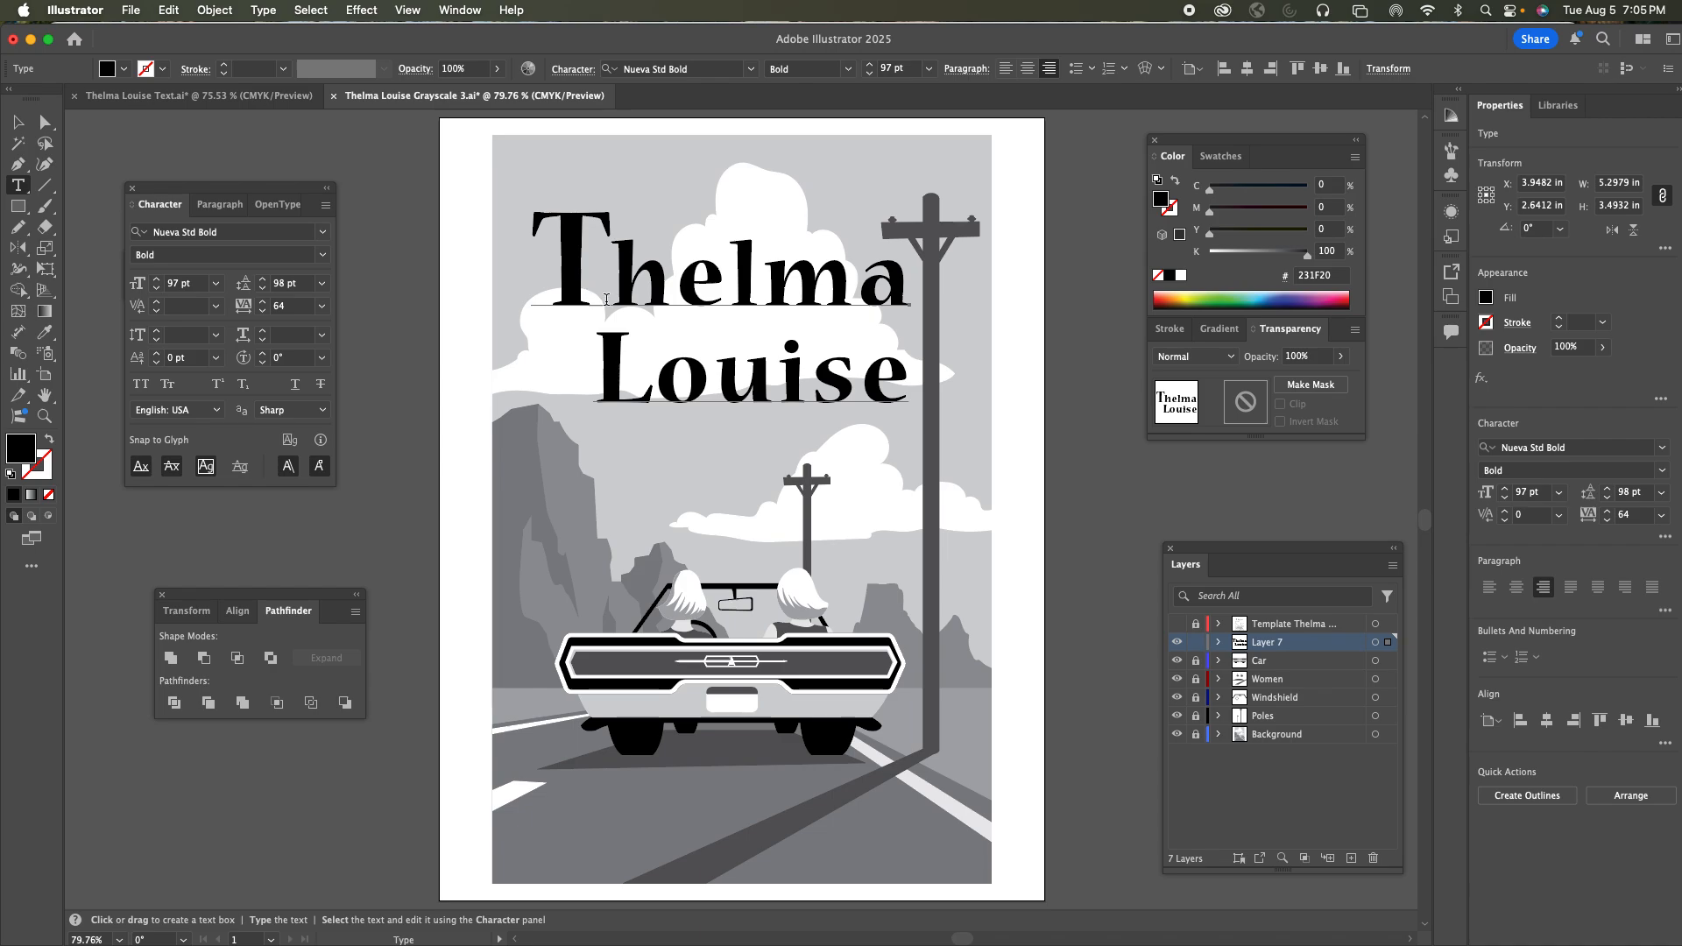
click(859, 294)
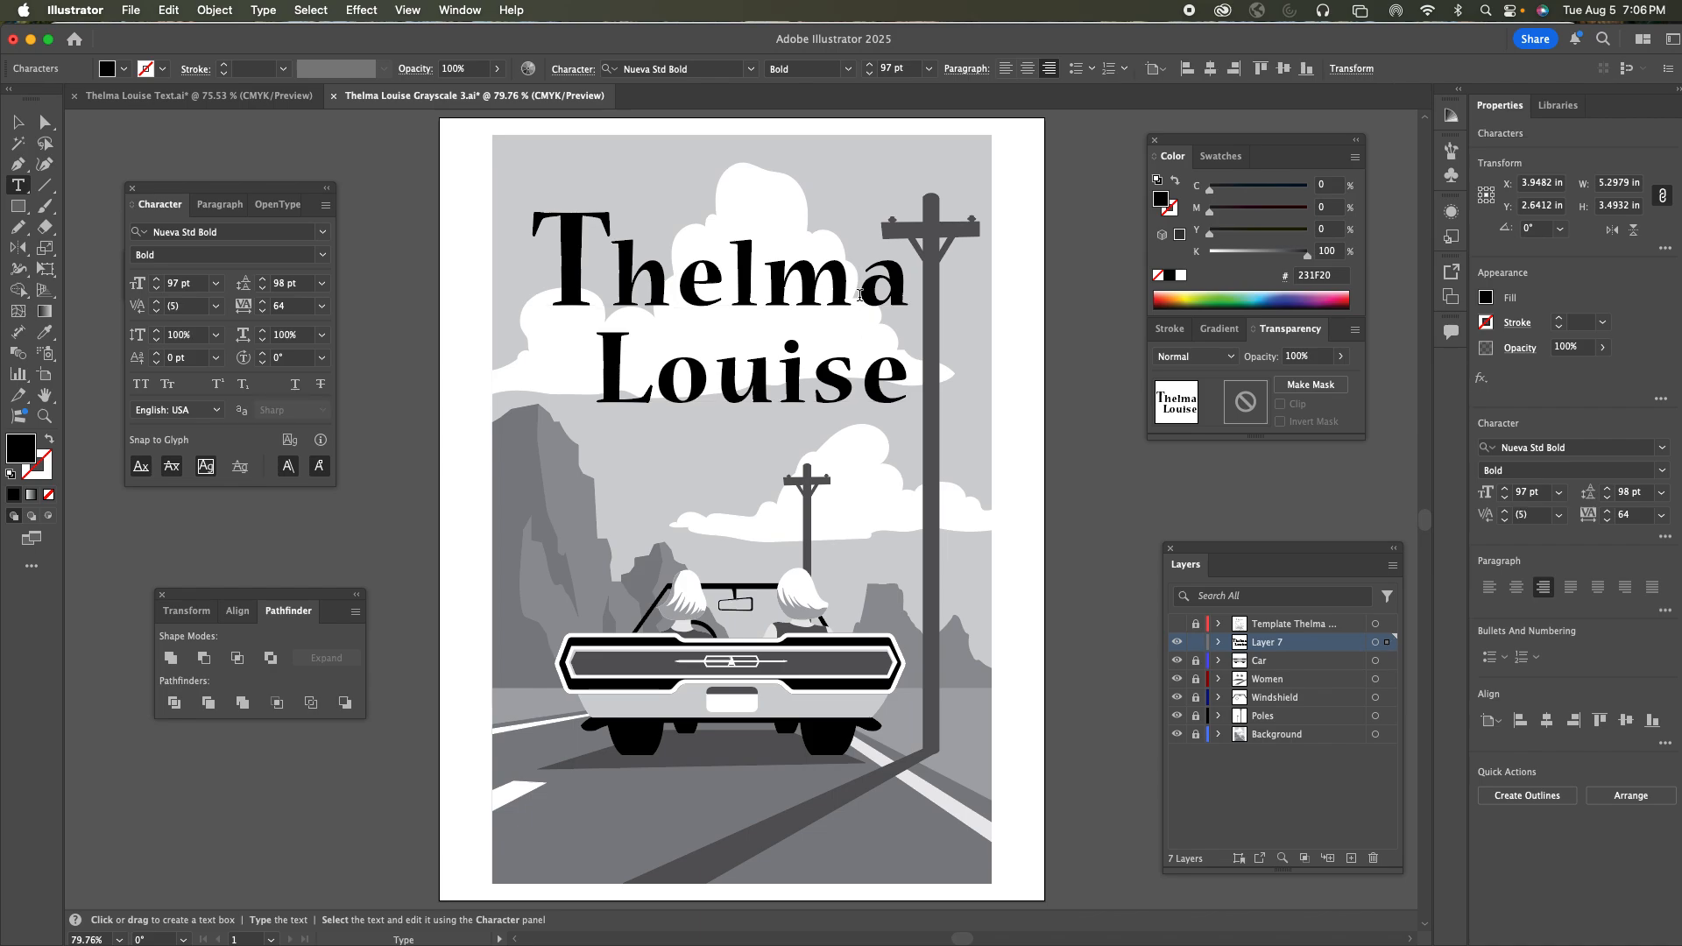
key(alt)
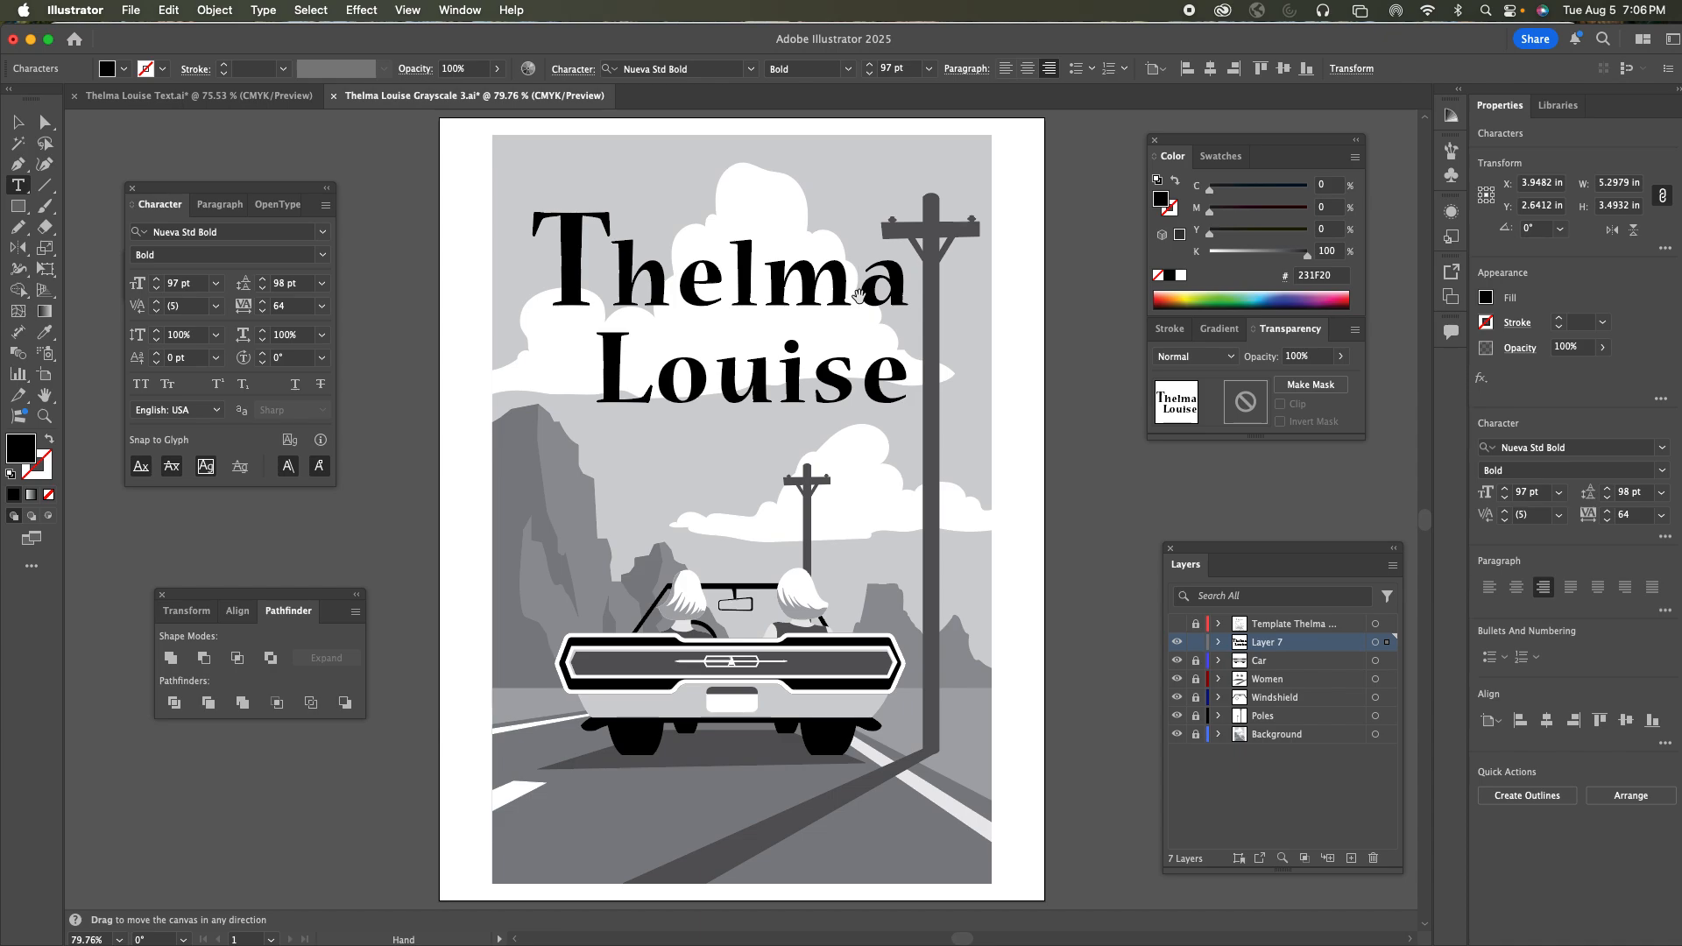
key(alt+Left)
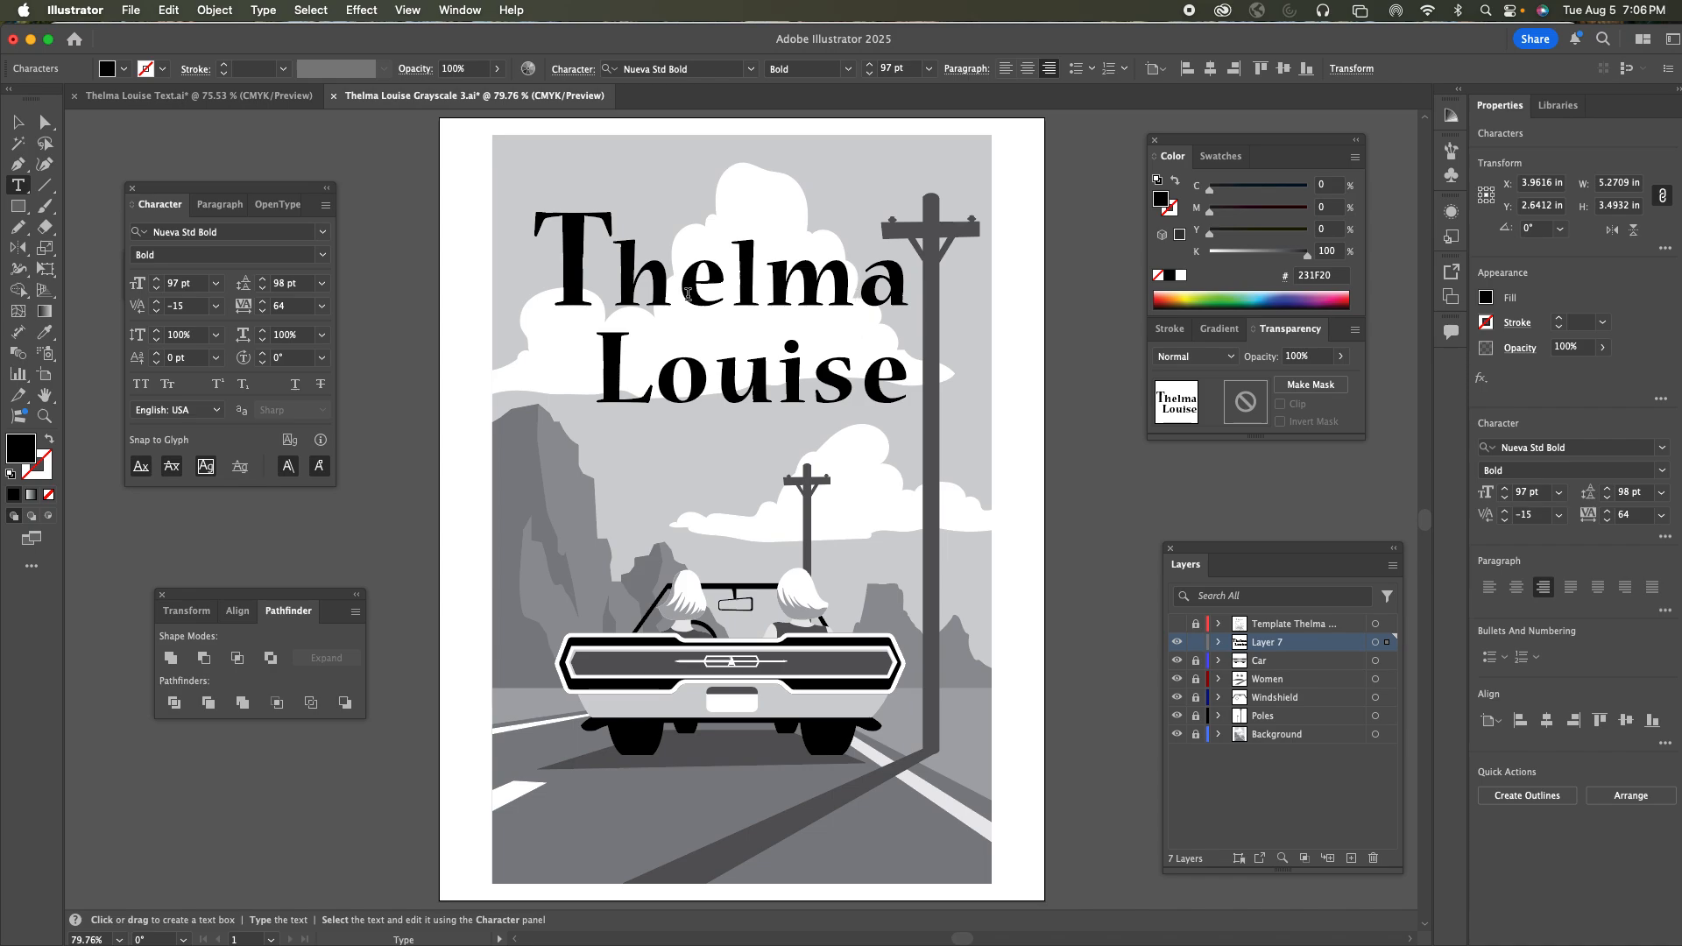
Loosen the kerning between T and h in Thelma to -29 and between L and o in Louise to -26
click(612, 286)
key(alt)
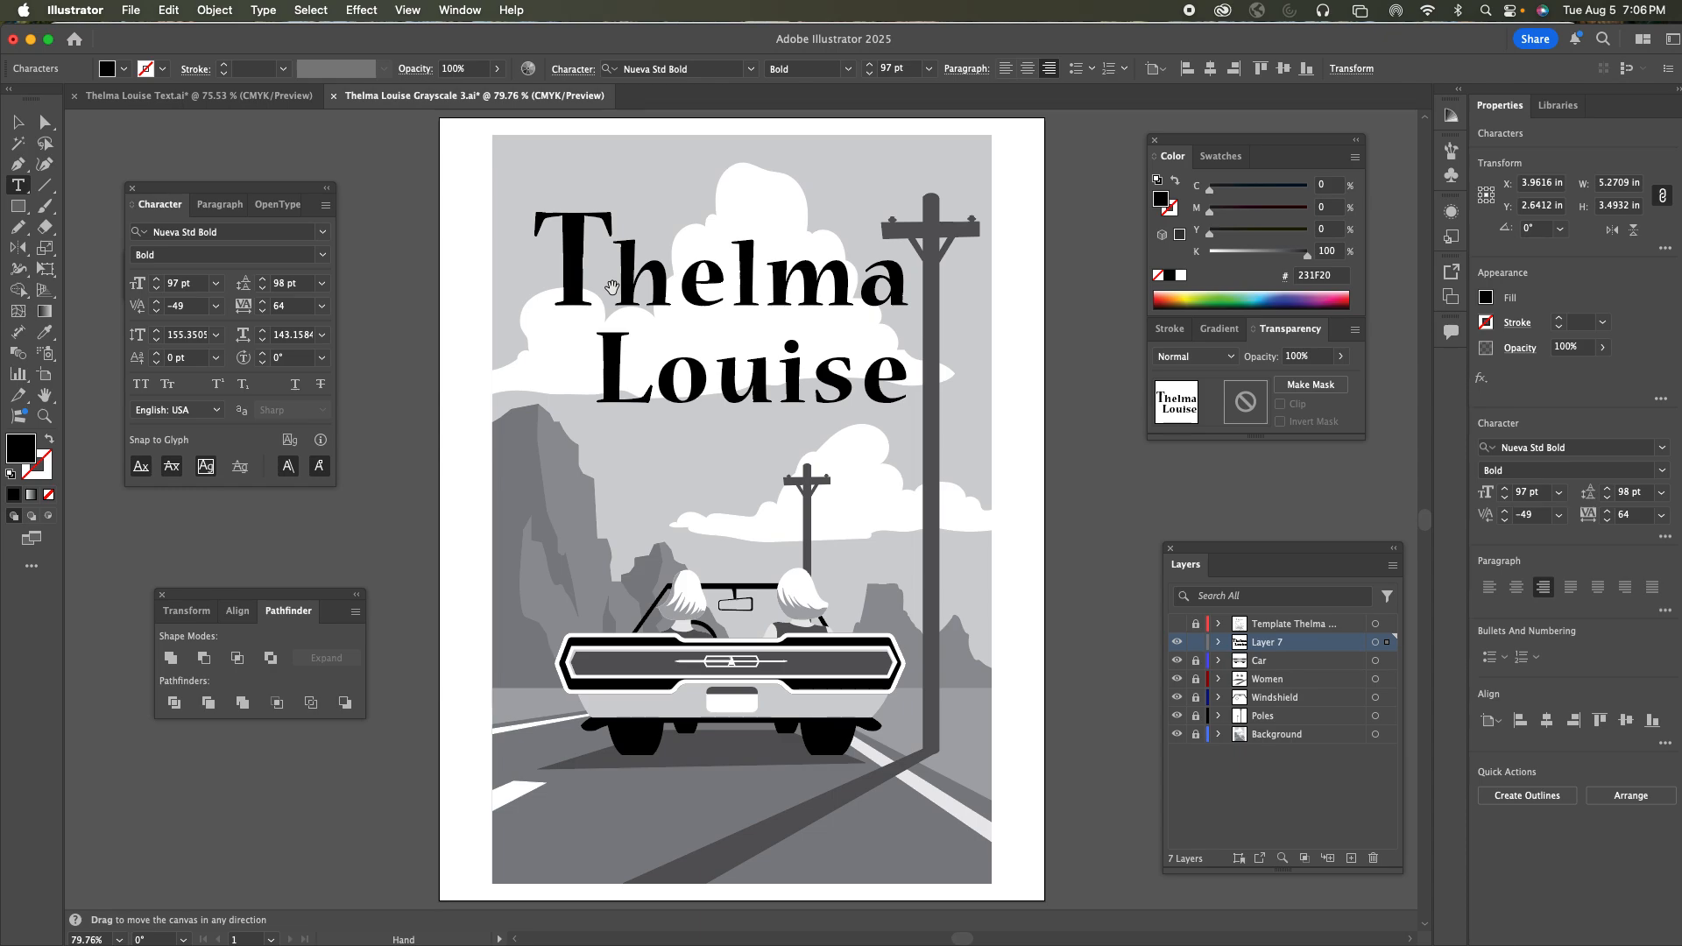
key(alt+Right)
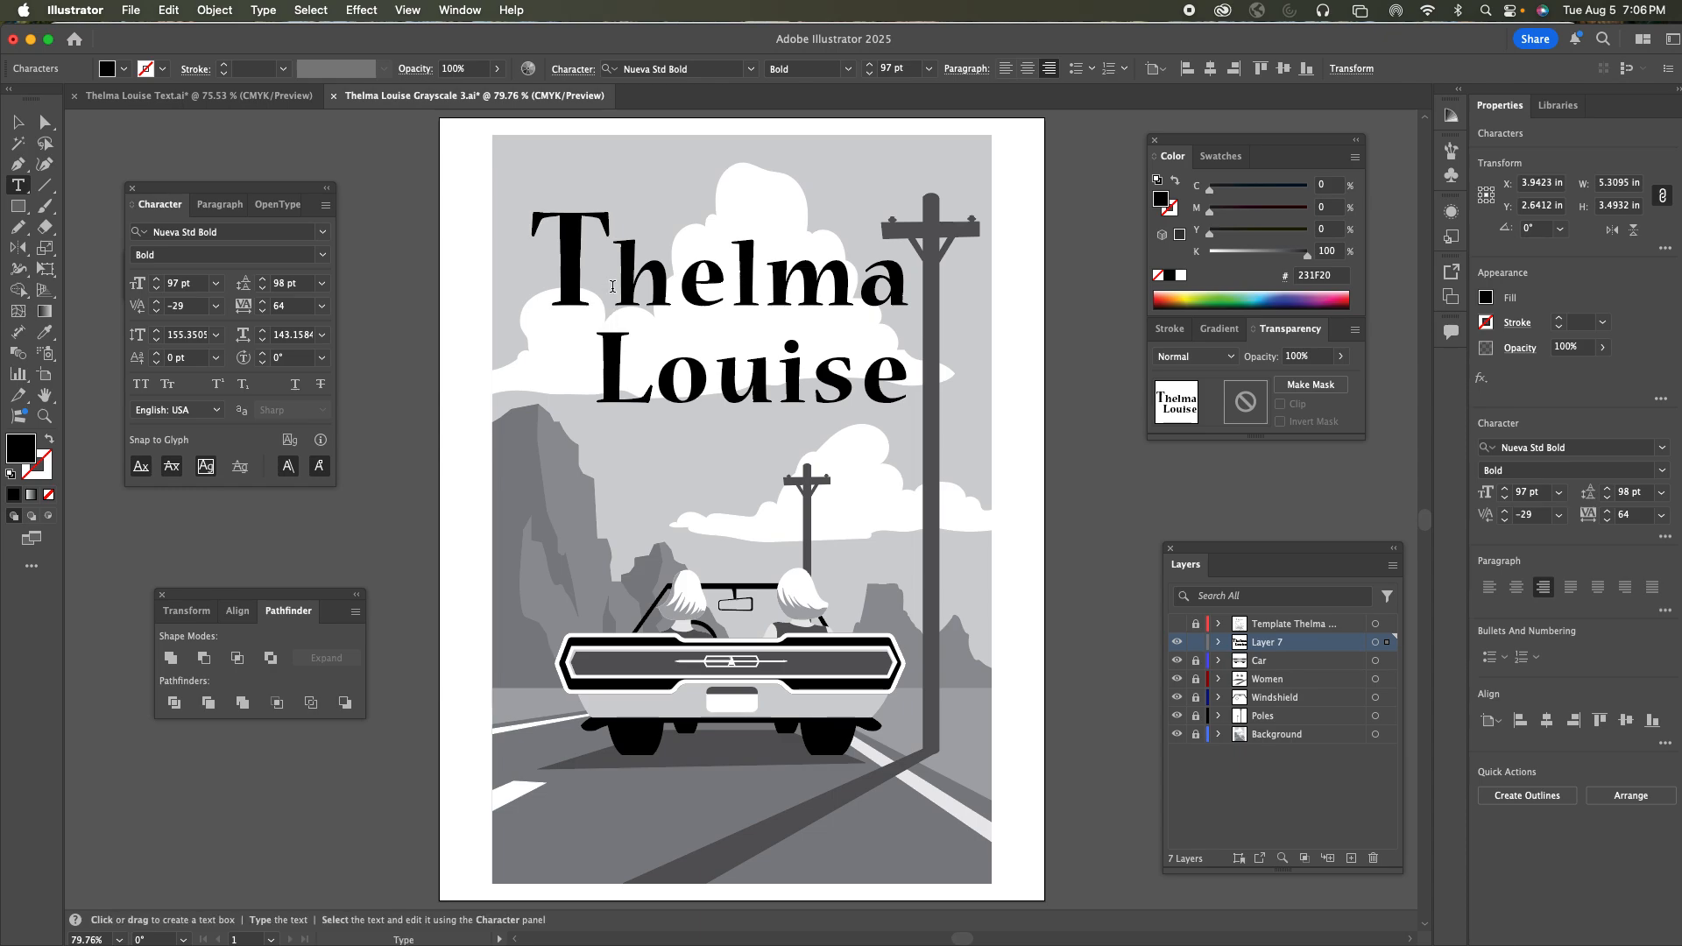
click(656, 385)
key(alt)
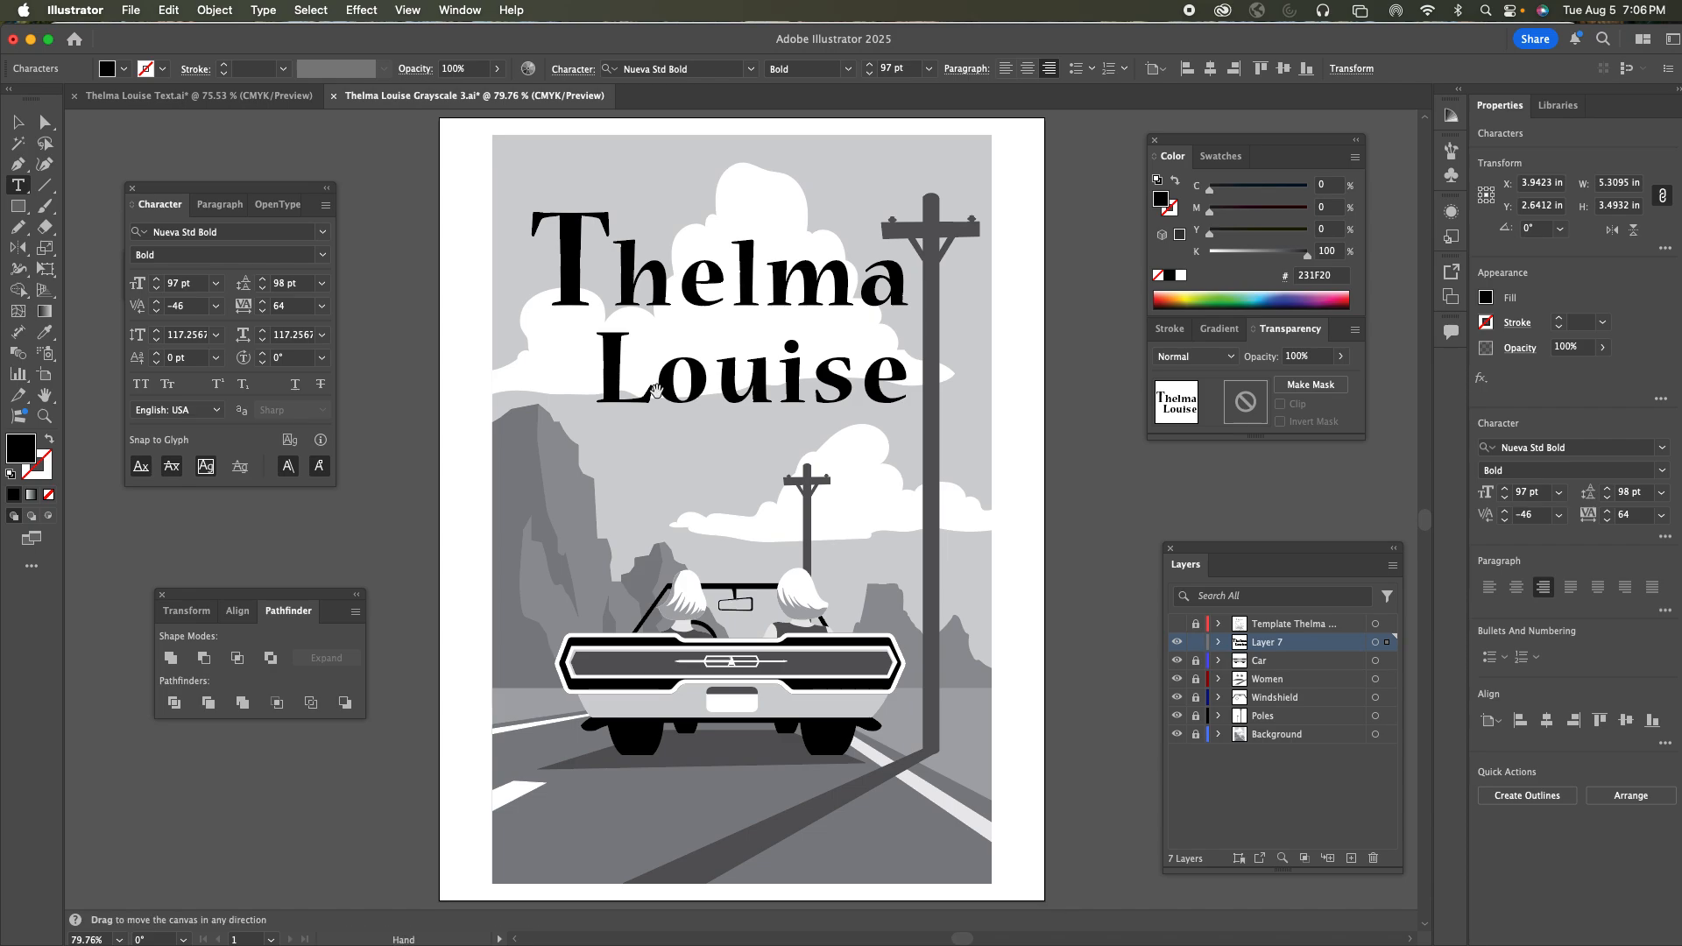
key(alt+Right)
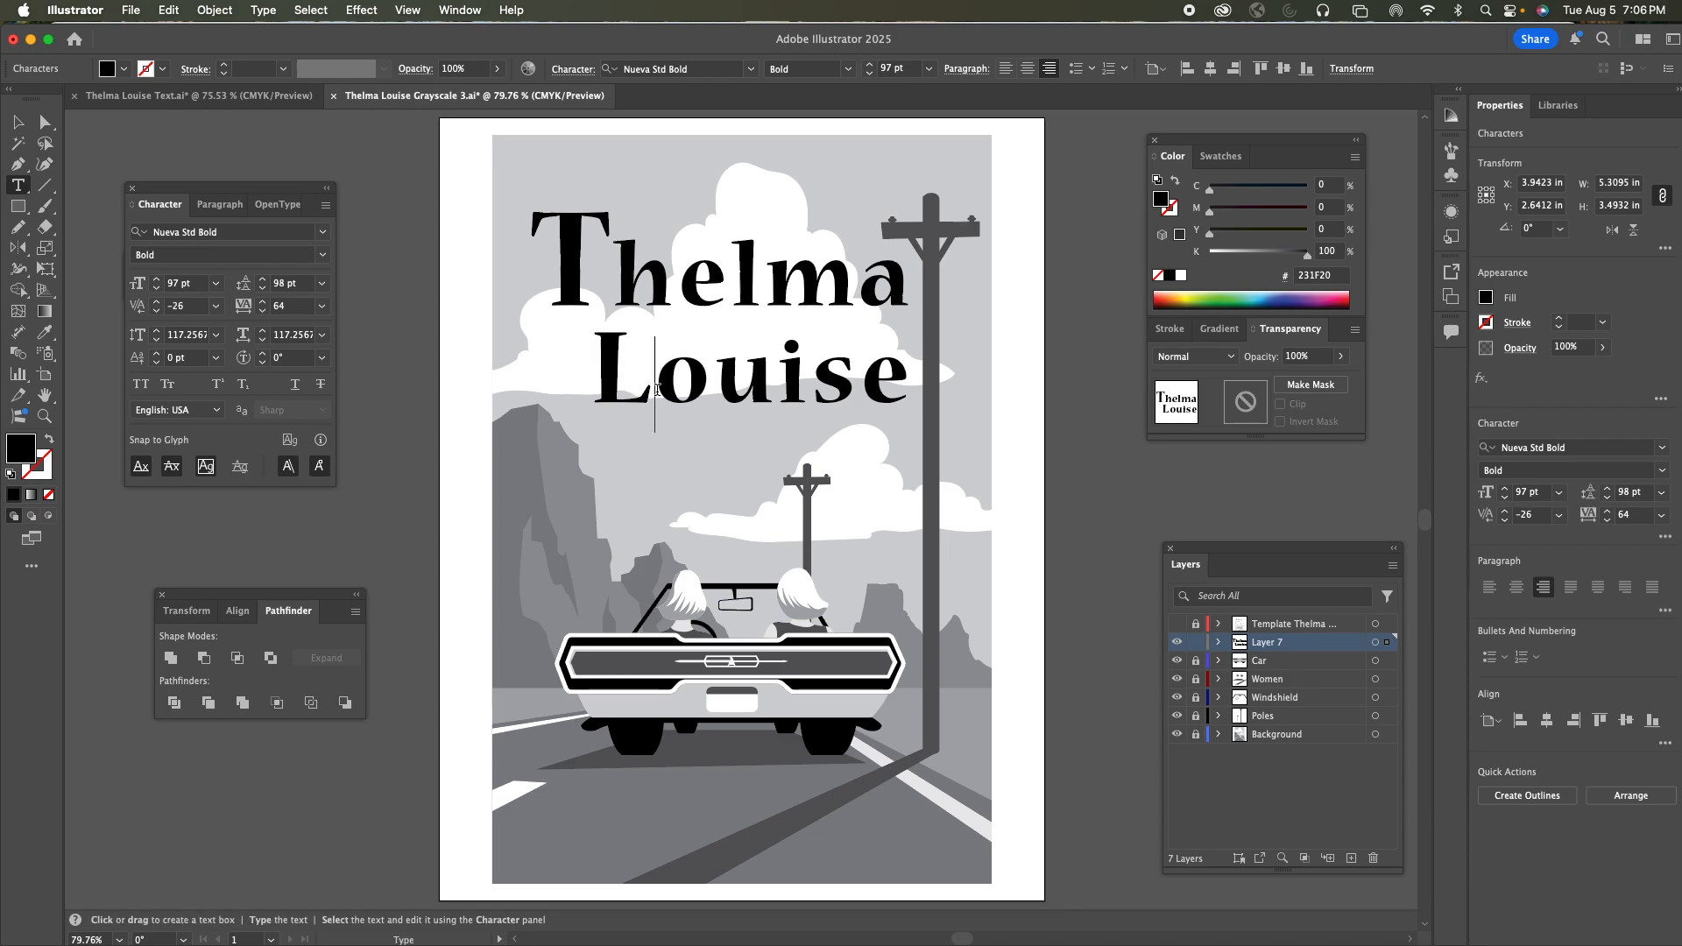
Try a kerning of -20 between the o and u of Louise
click(725, 396)
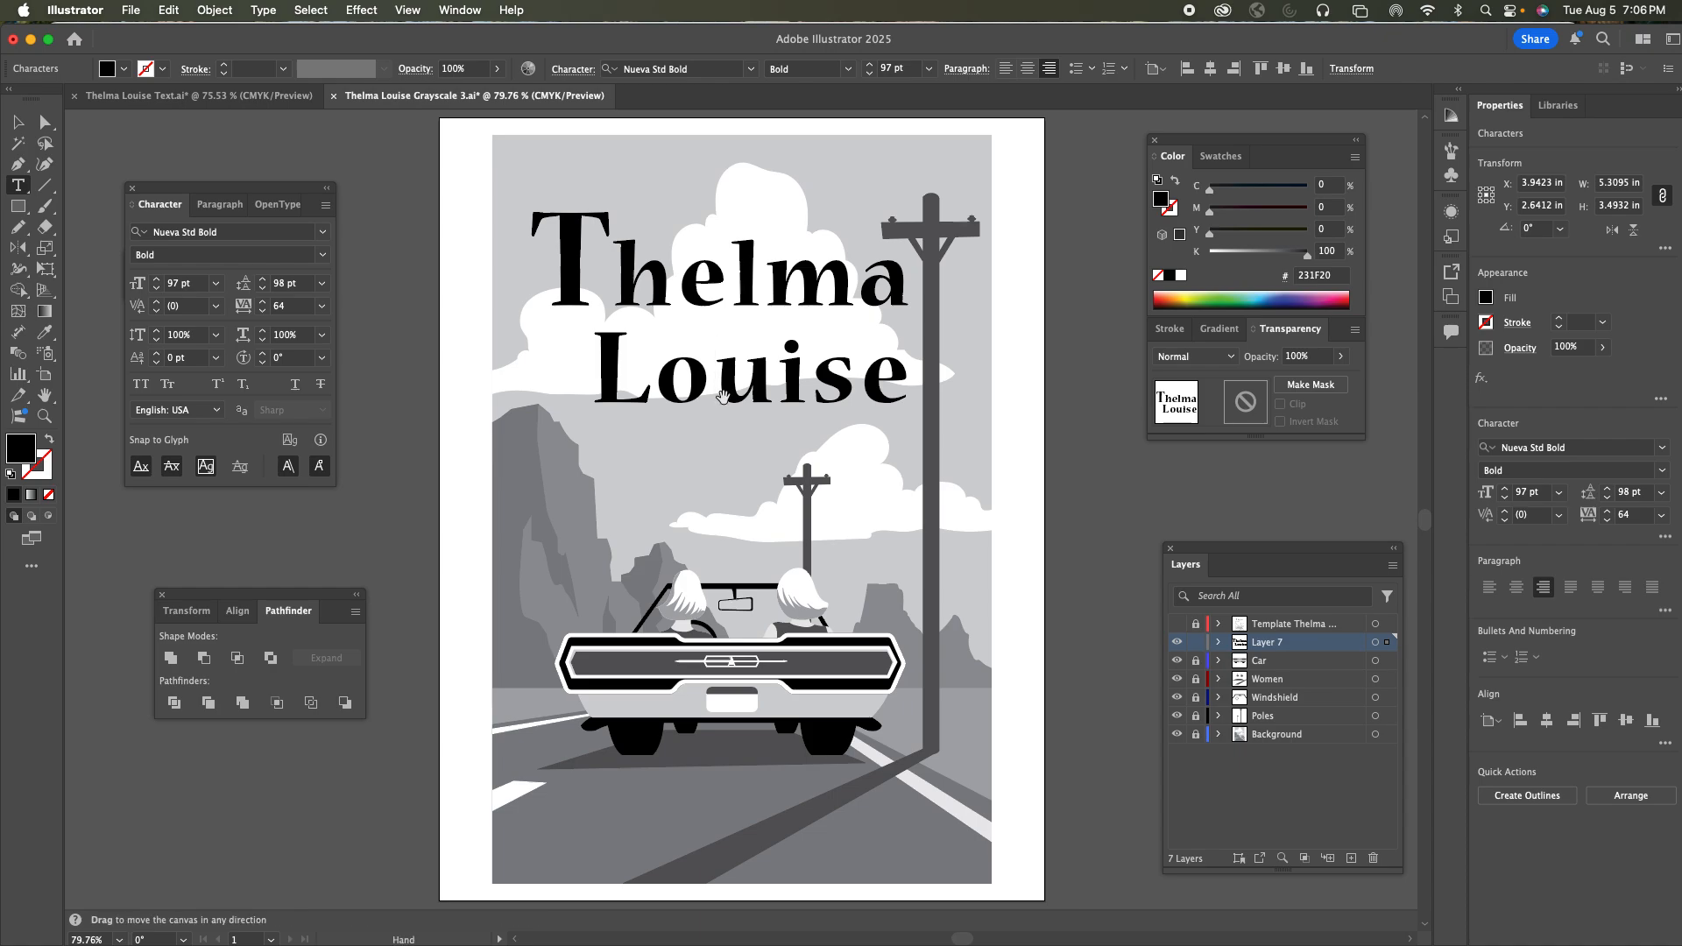
key(alt+Left)
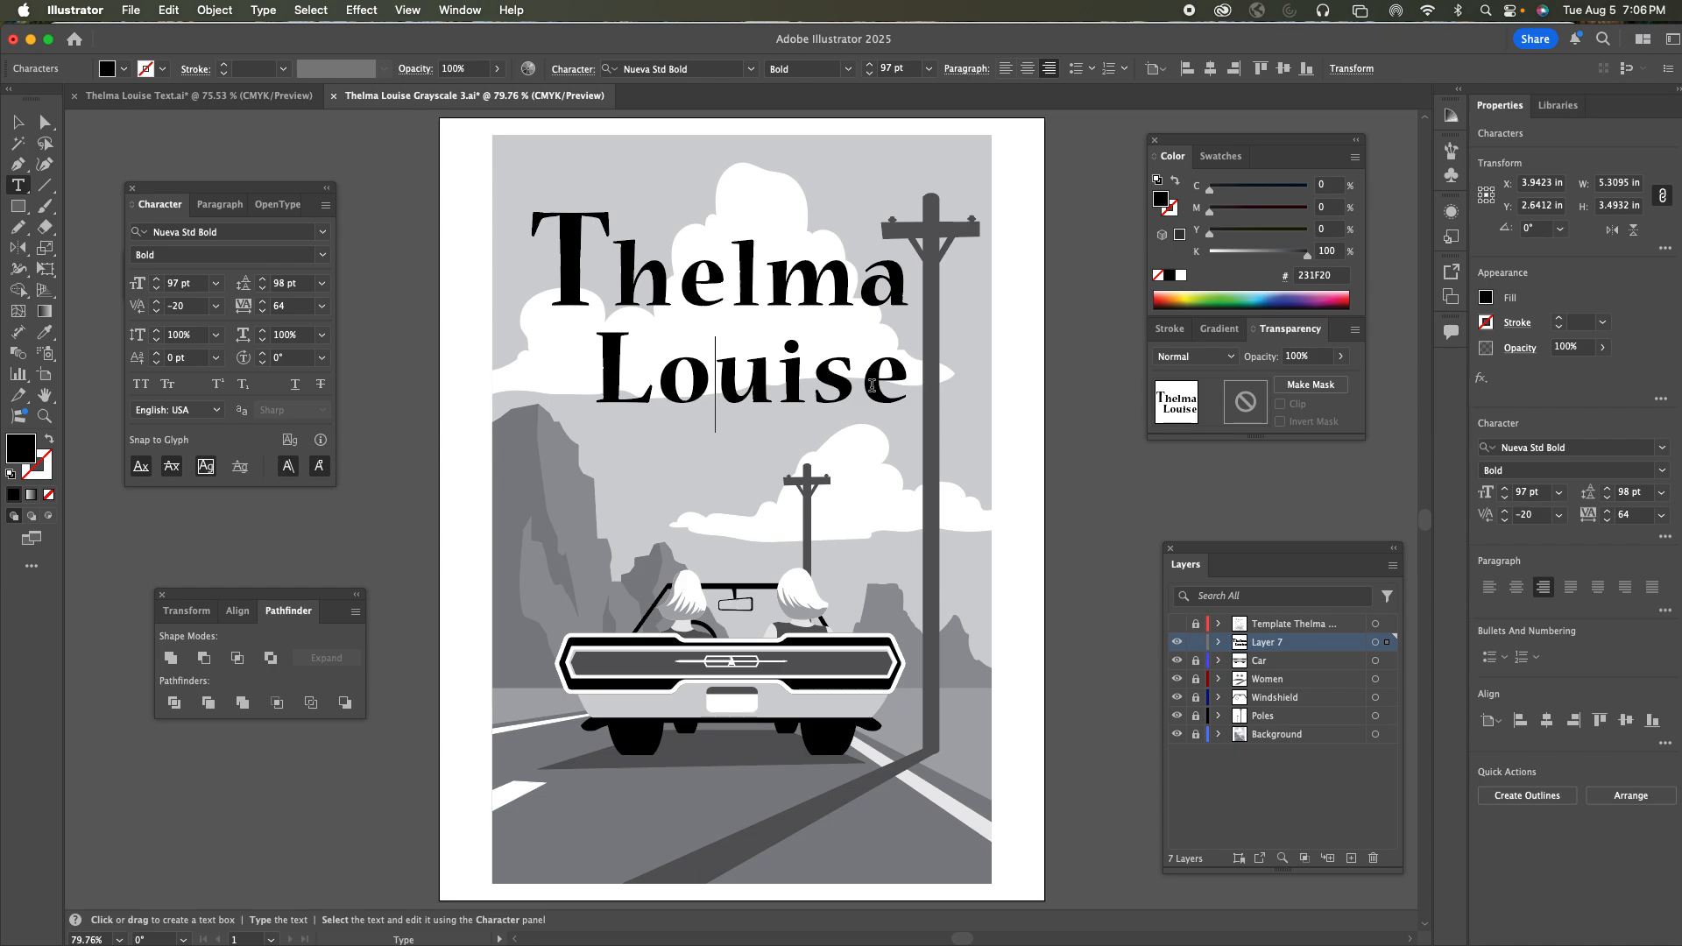
key(super+z)
Nudge the whole title slightly upward and increase its leading to 104 pt
click(18, 122)
click(600, 256)
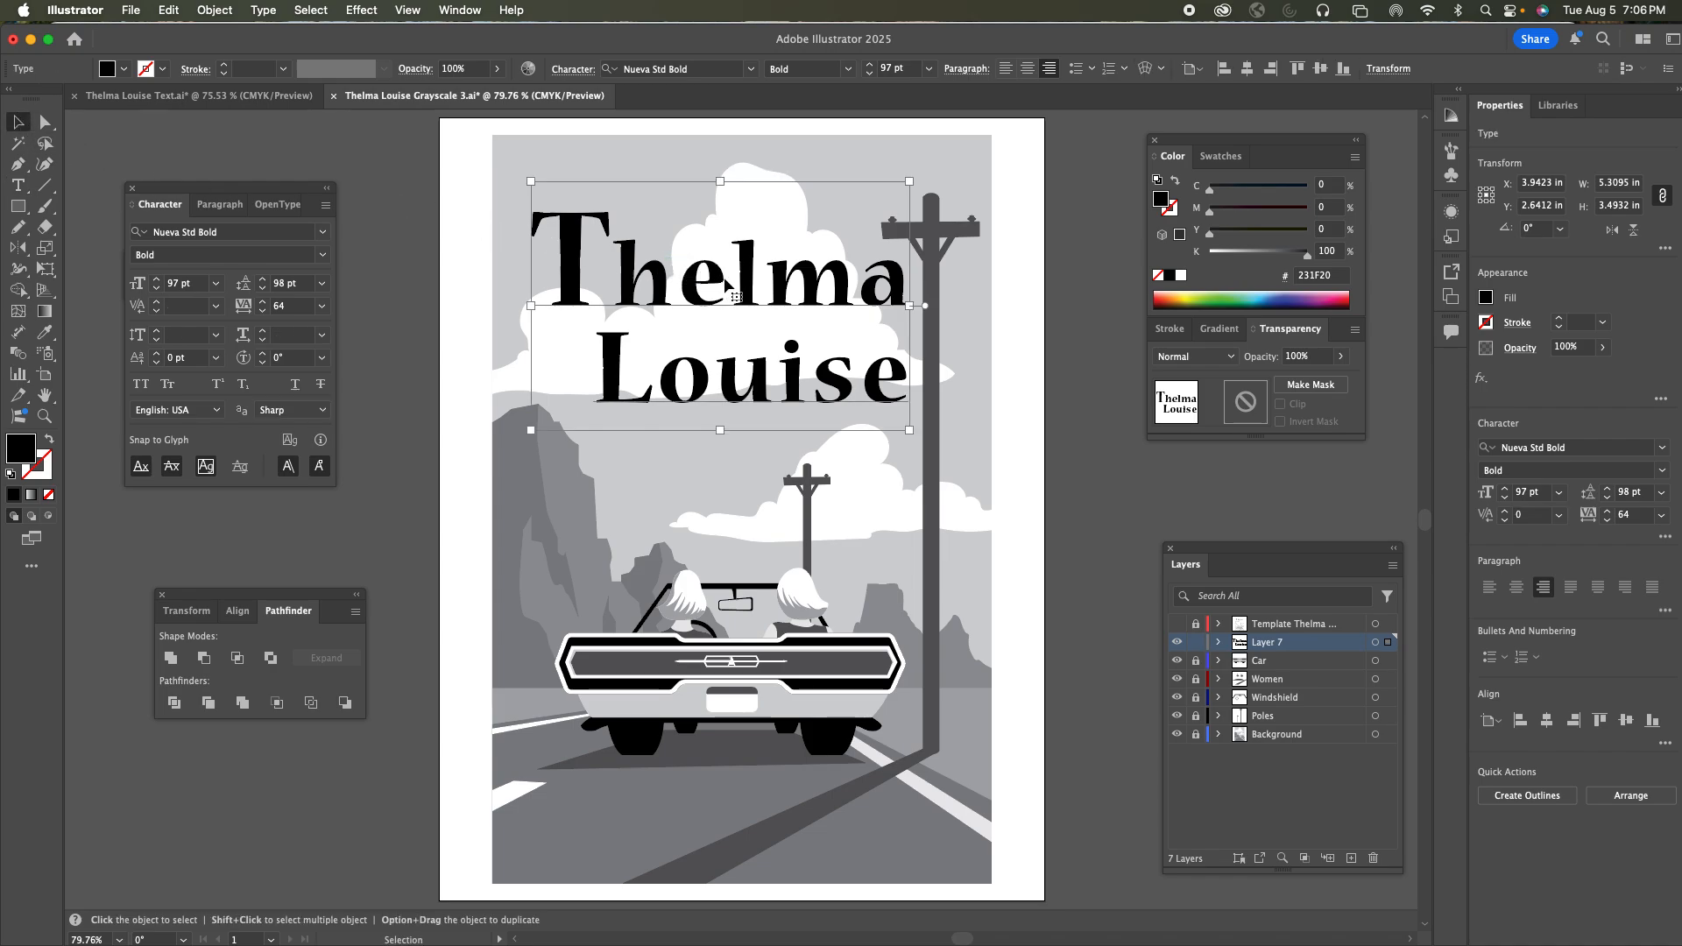
drag(743, 292, 743, 290)
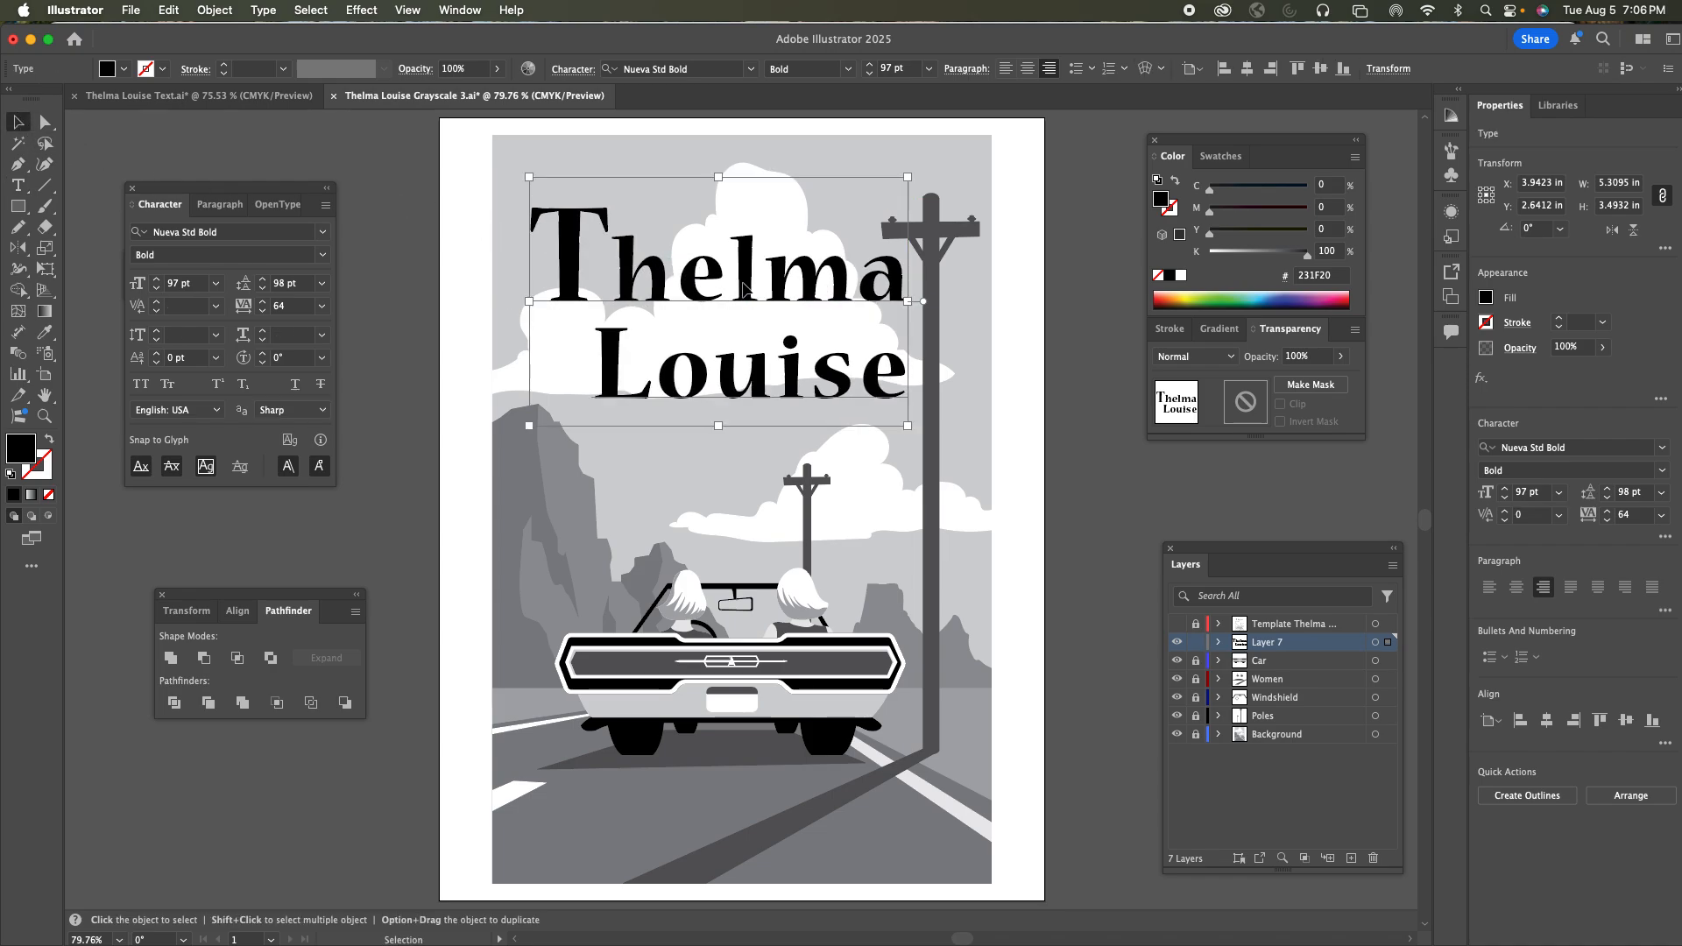
click(263, 280)
click(263, 279)
click(263, 280)
click(263, 279)
click(263, 279)
click(263, 279)
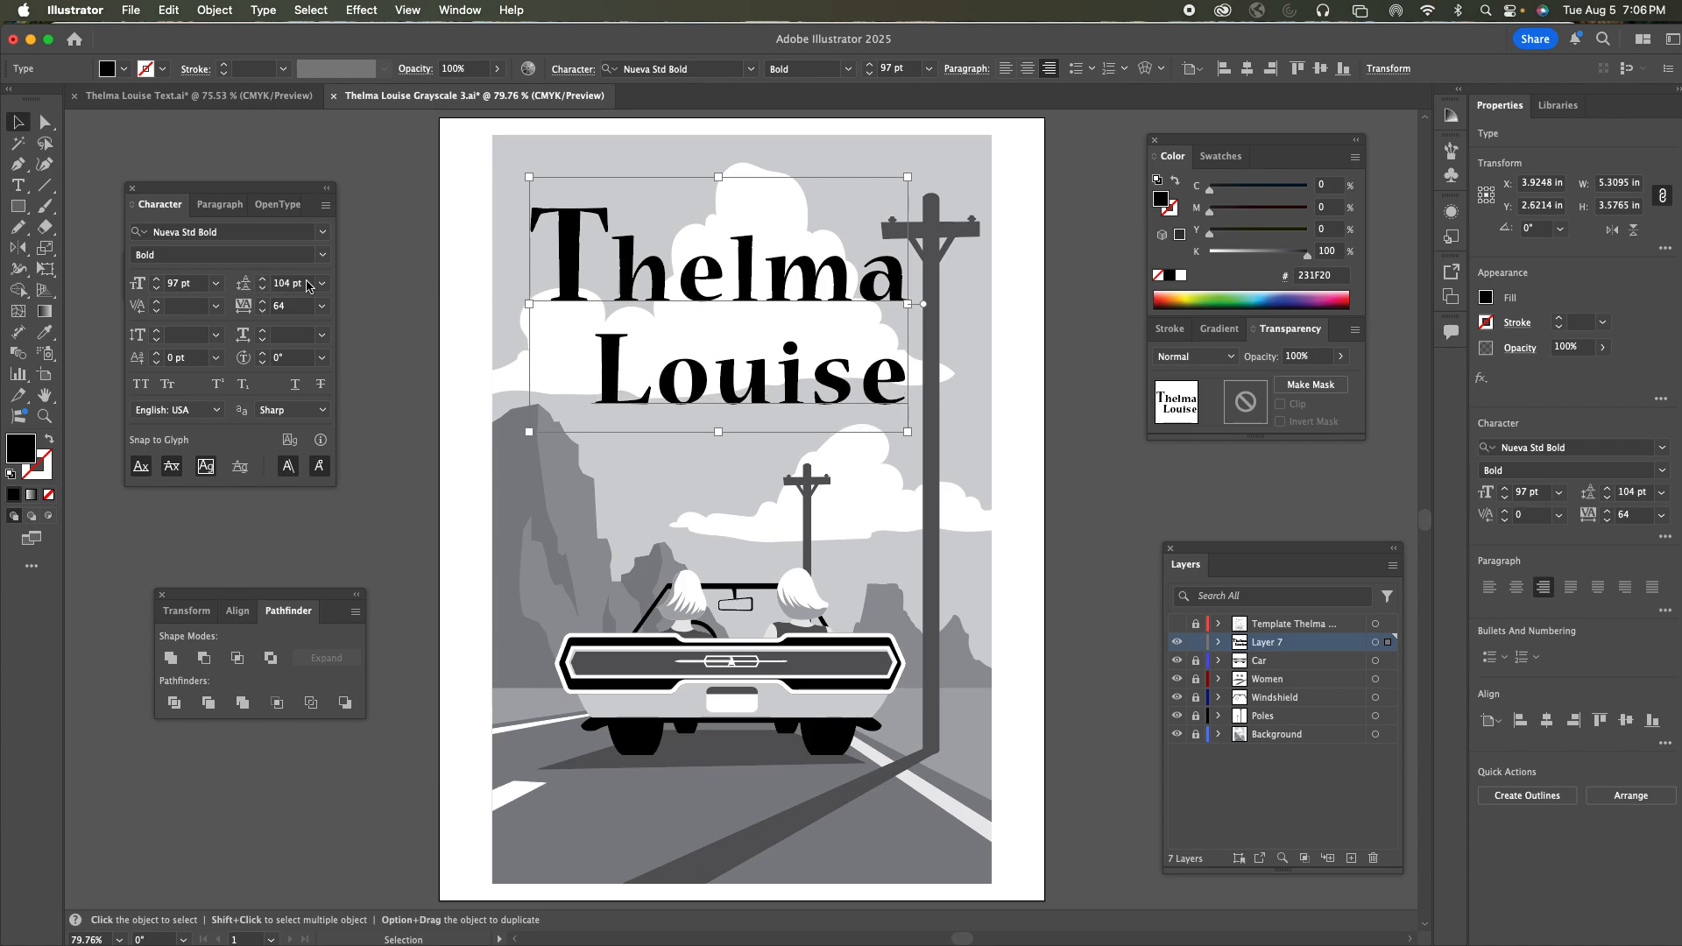
Add the word "and" as a separate text object and place it between Thelma and Louise
key(t)
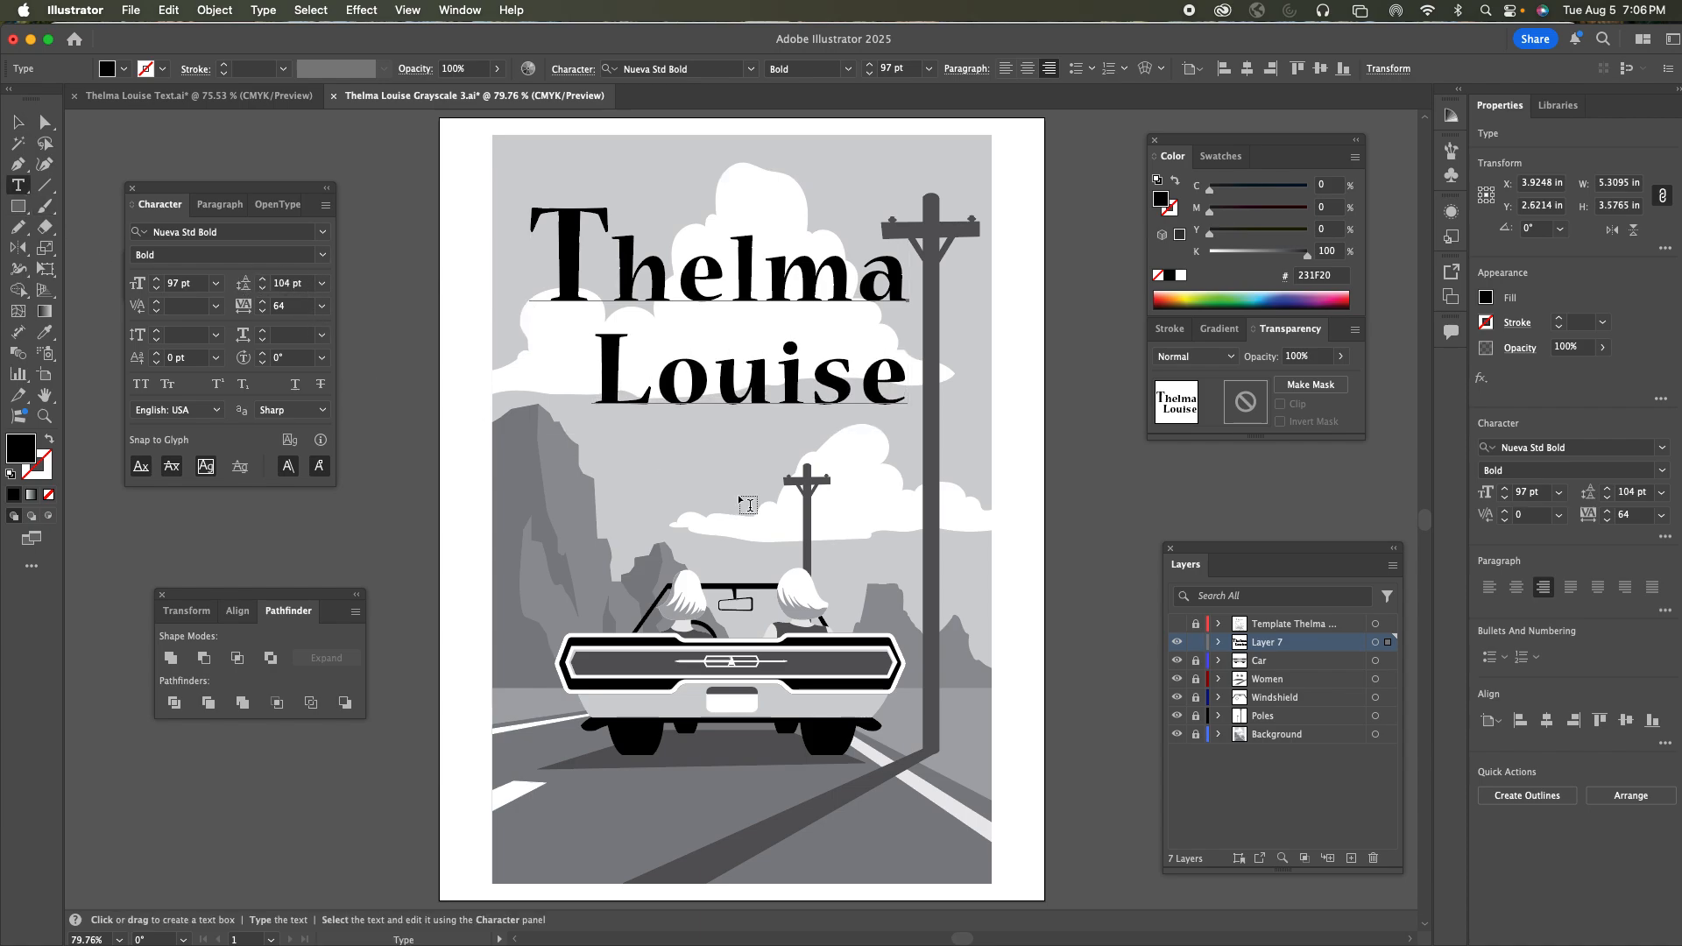
click(683, 498)
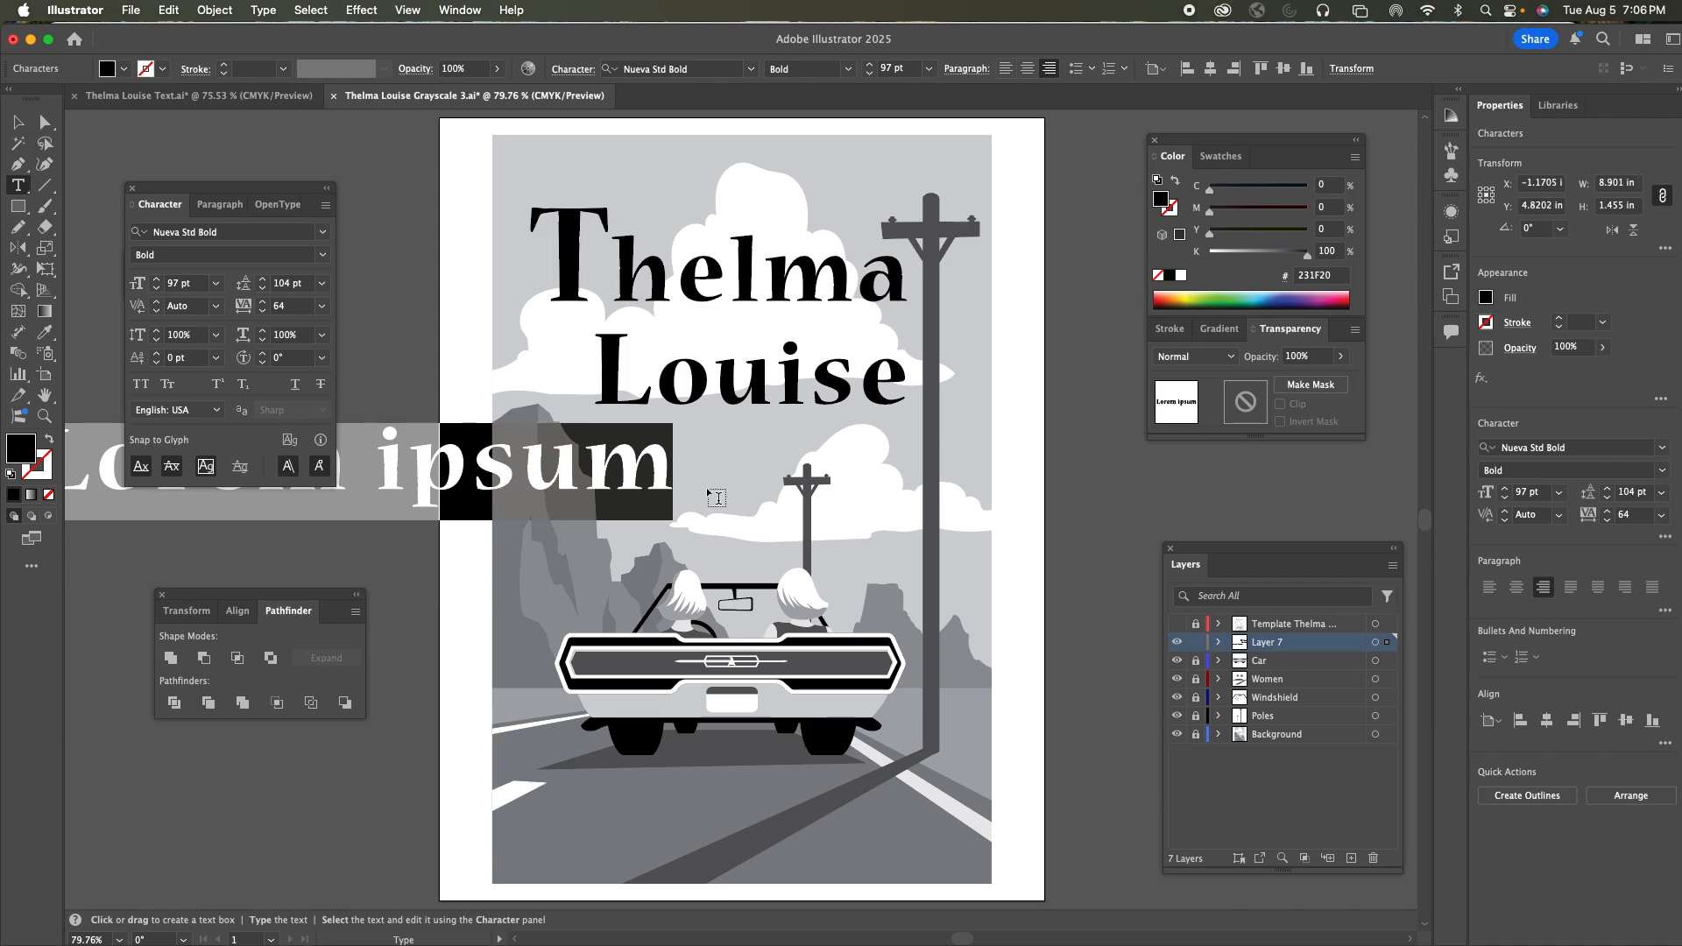
text(and)
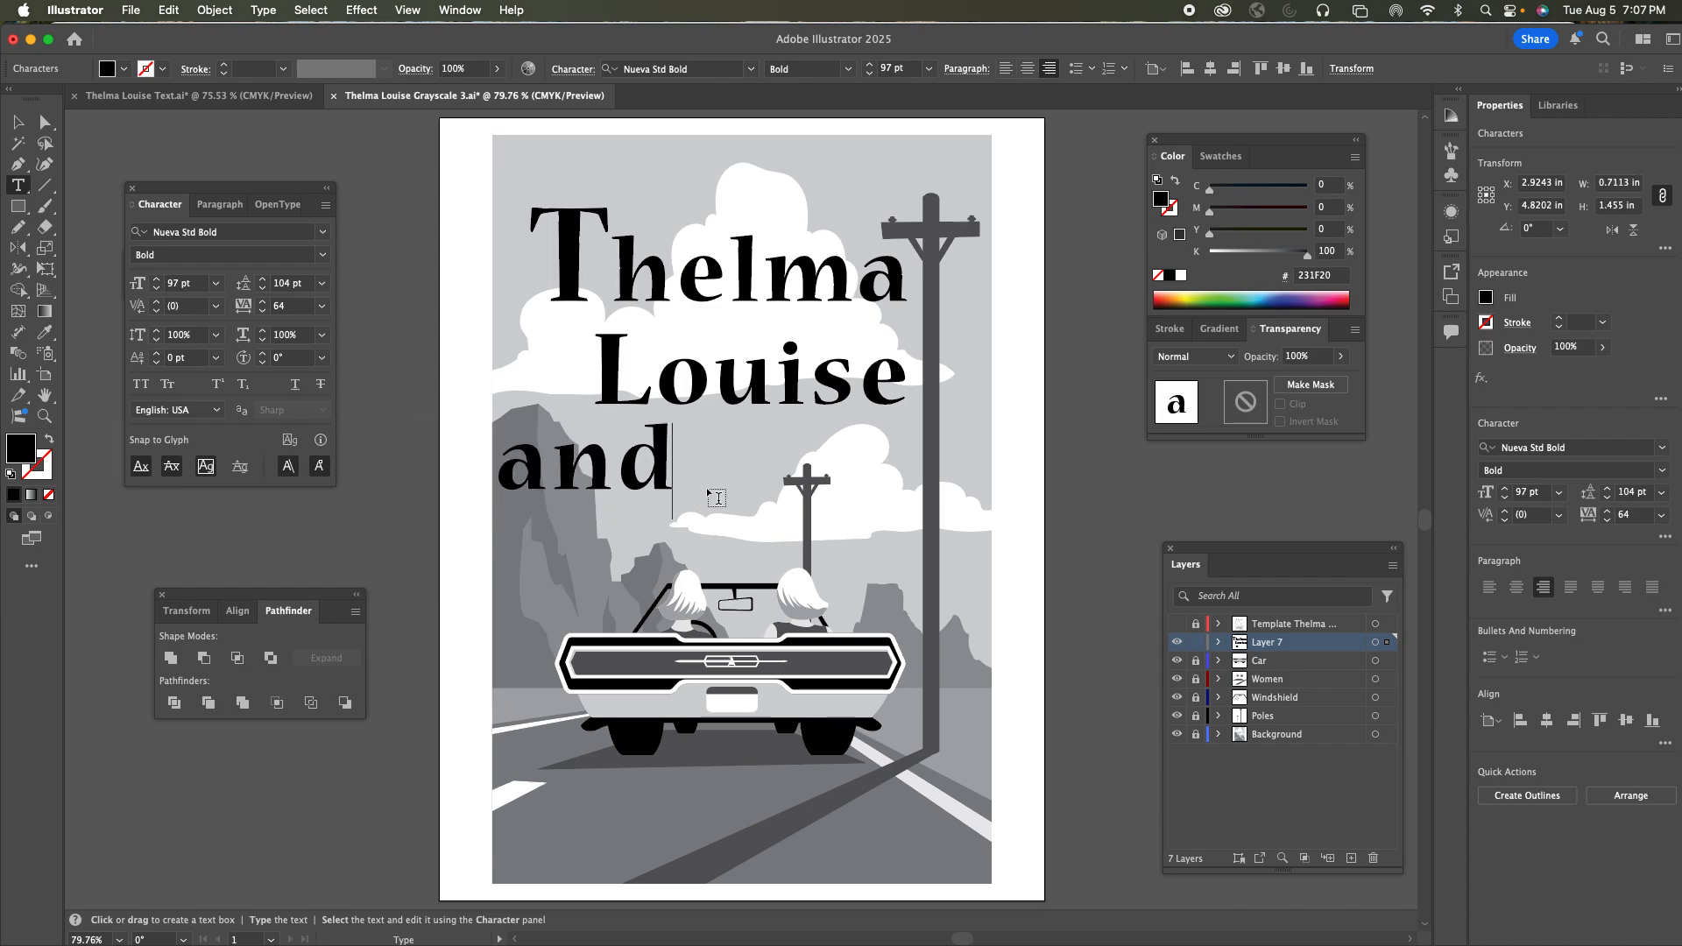
click(20, 123)
drag(594, 486, 752, 348)
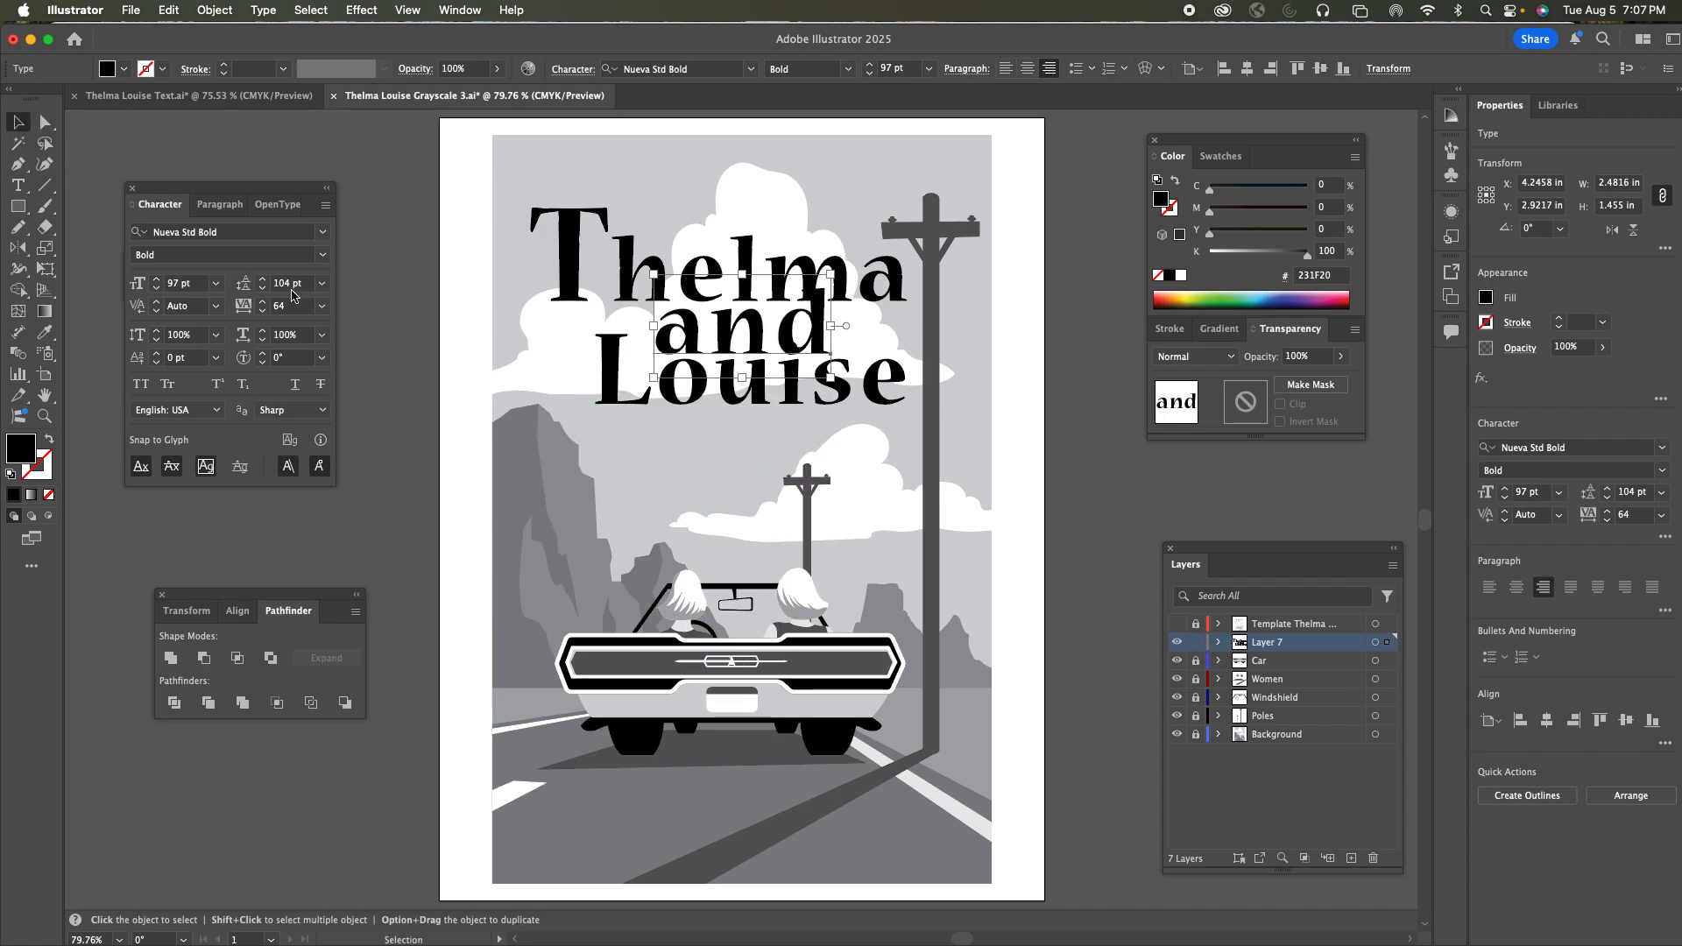
Reduce the font size of the word "and" to 42 pt
click(870, 74)
click(156, 289)
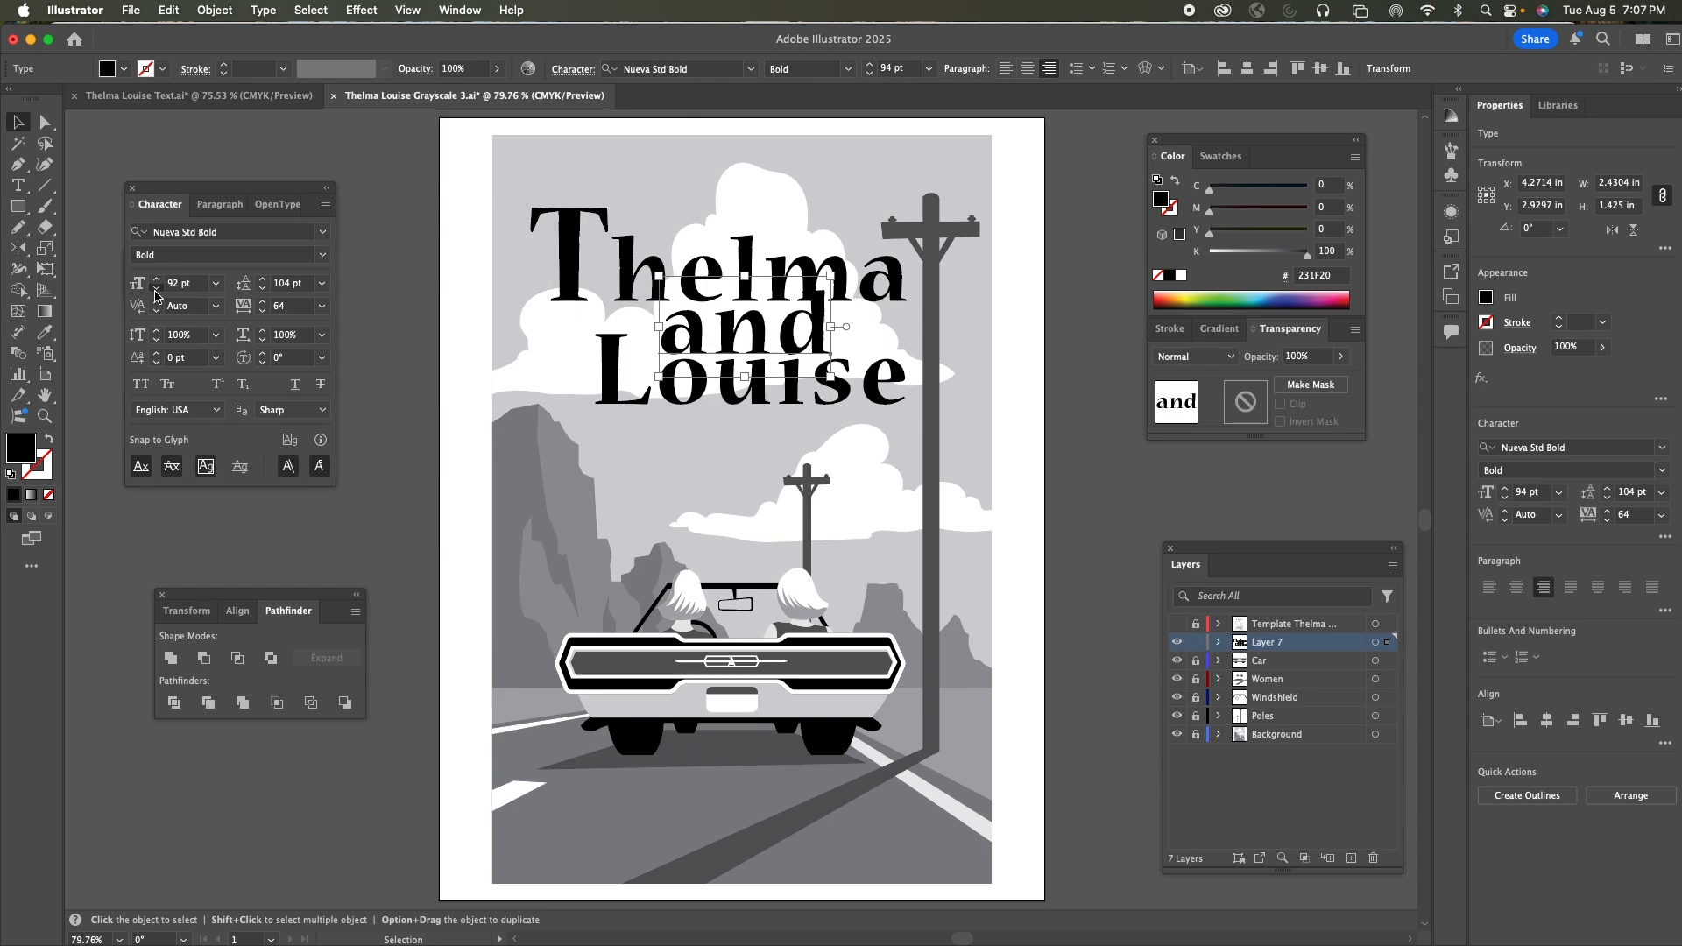
drag(155, 293, 156, 295)
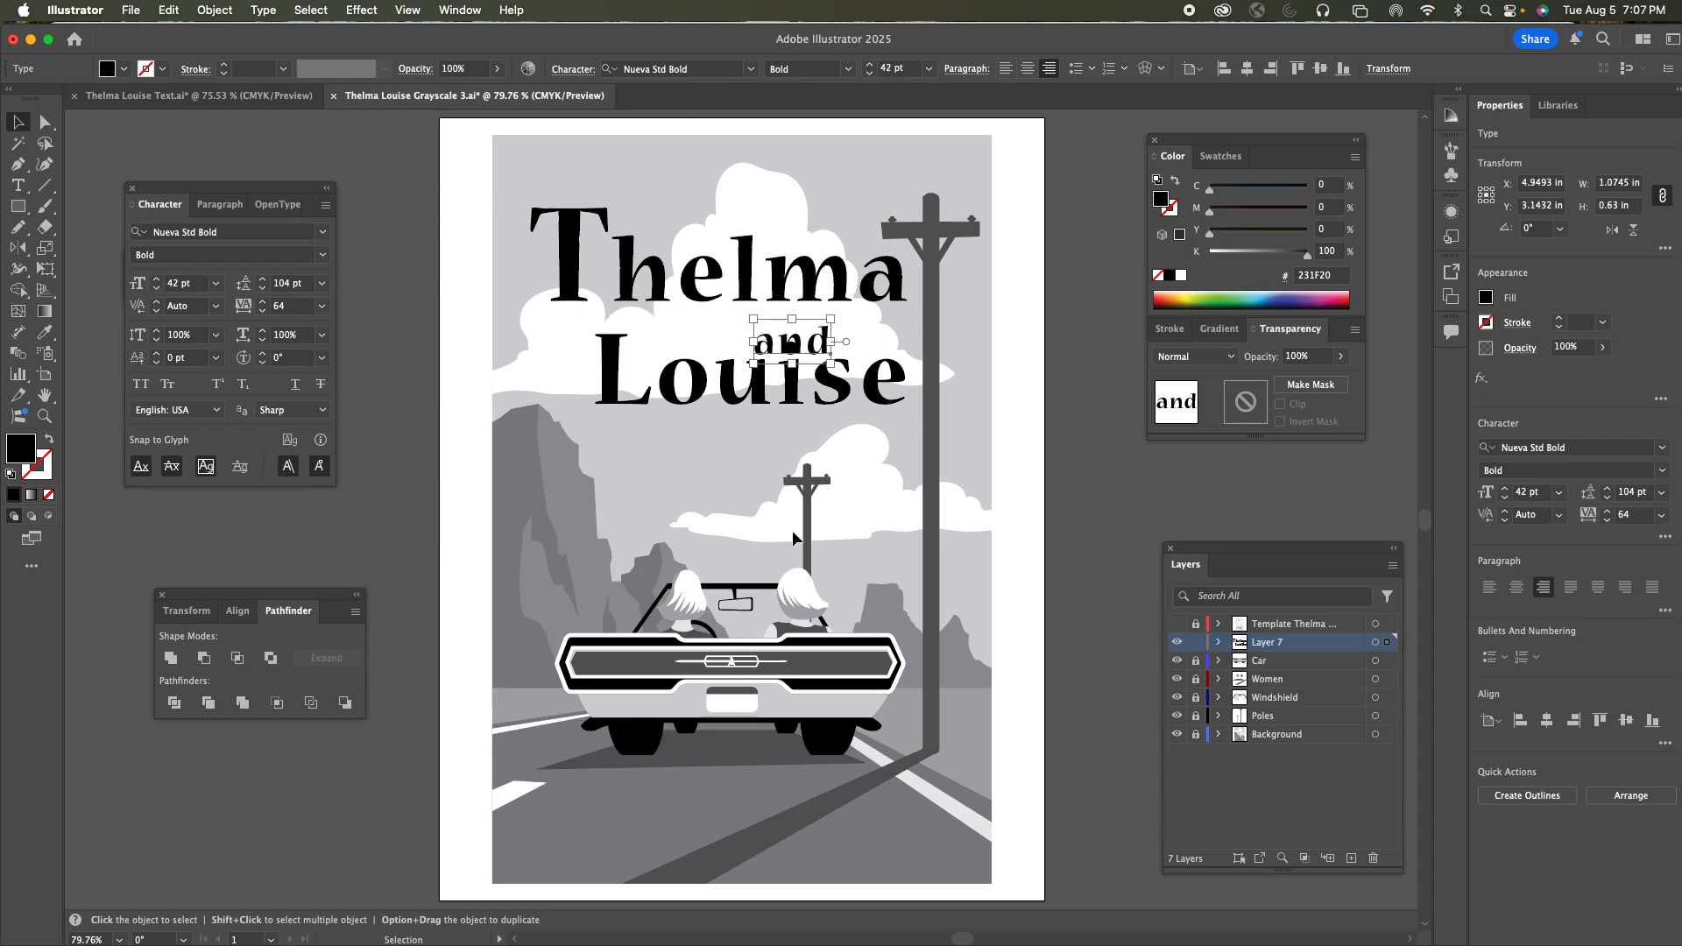
Position "and" between Thelma and Louise using the visible sketch template as a guide, and hide the template again
click(1176, 624)
drag(827, 357, 768, 344)
click(844, 335)
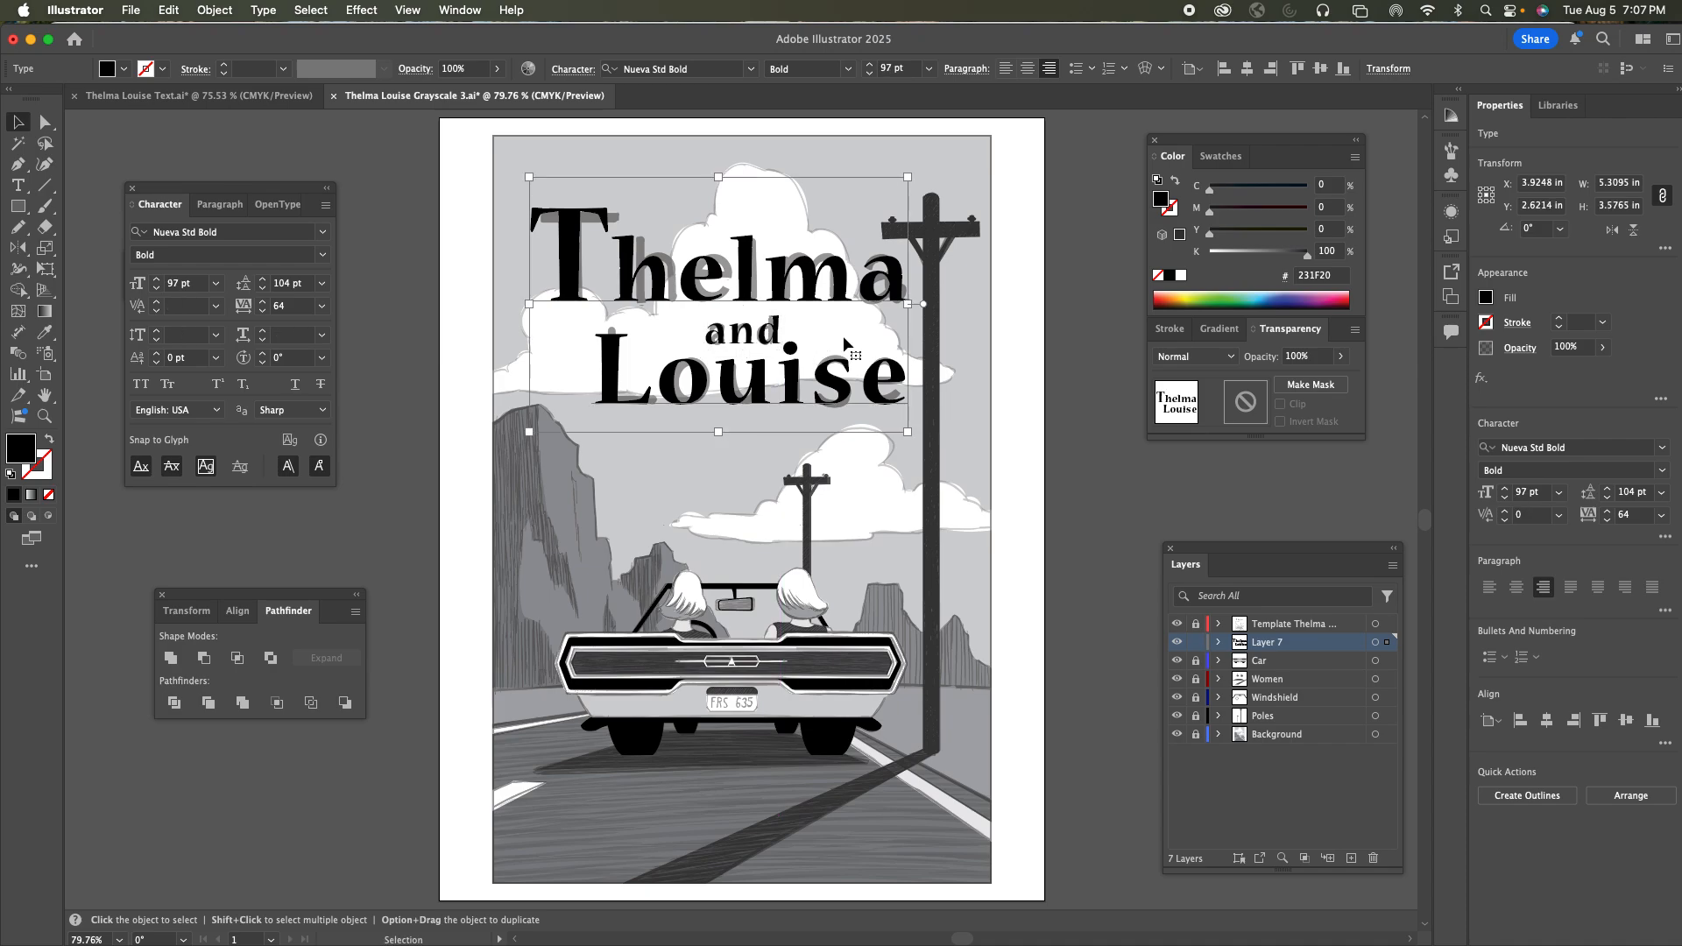
drag(767, 339, 768, 346)
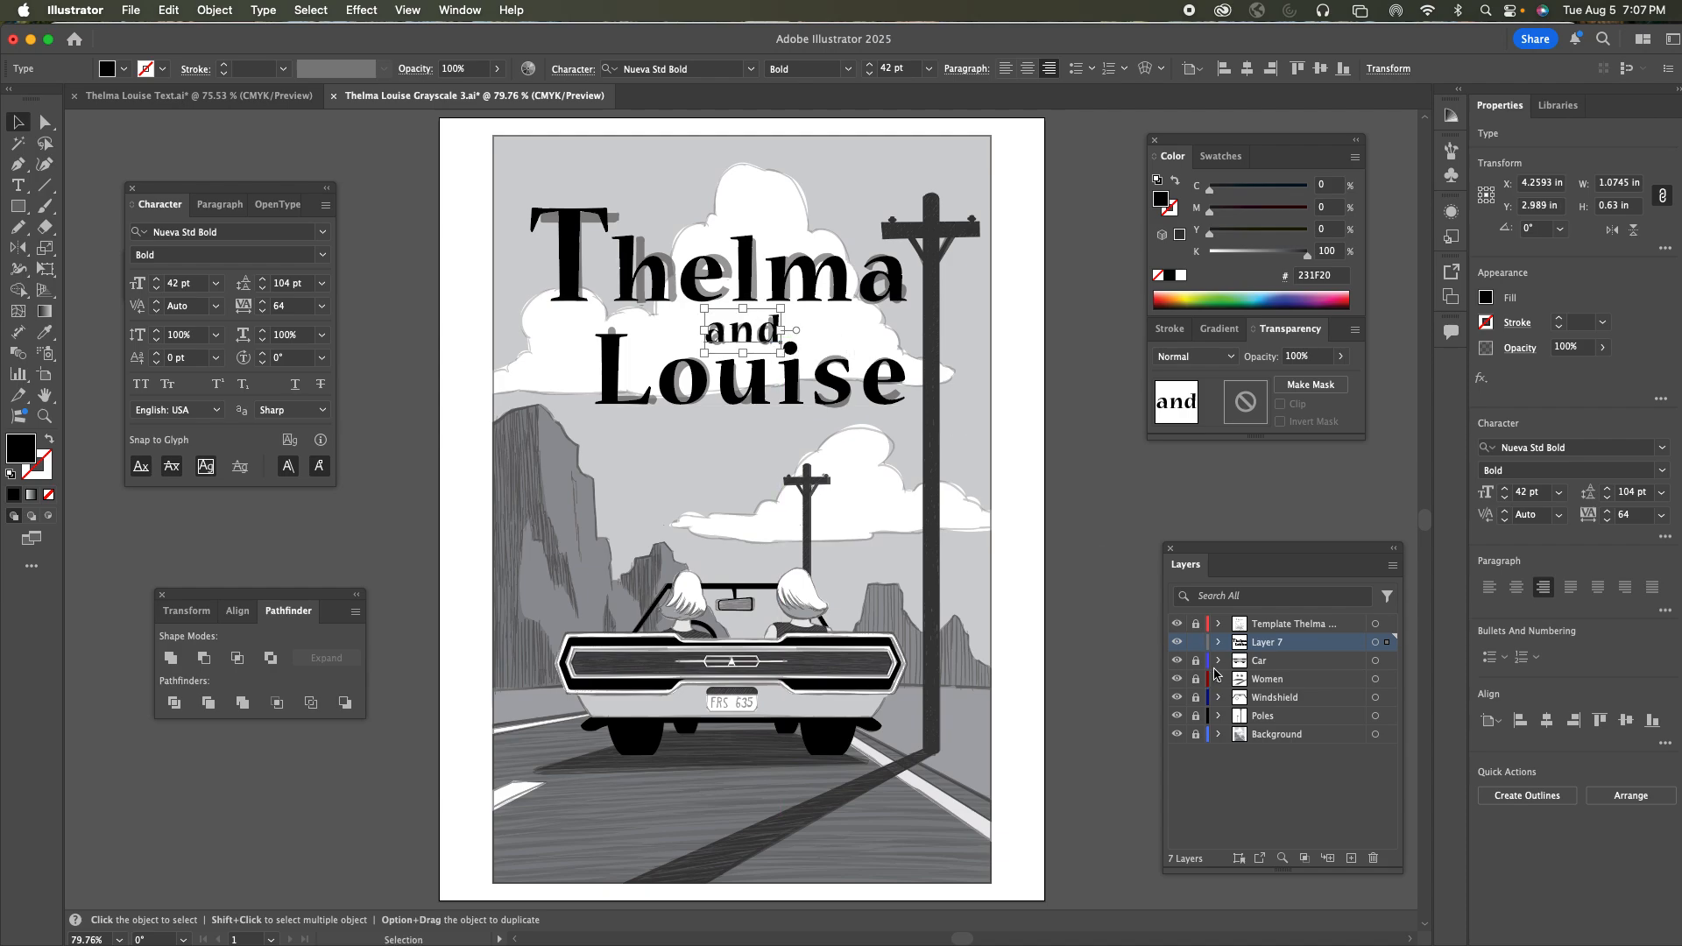
click(1177, 623)
click(1132, 483)
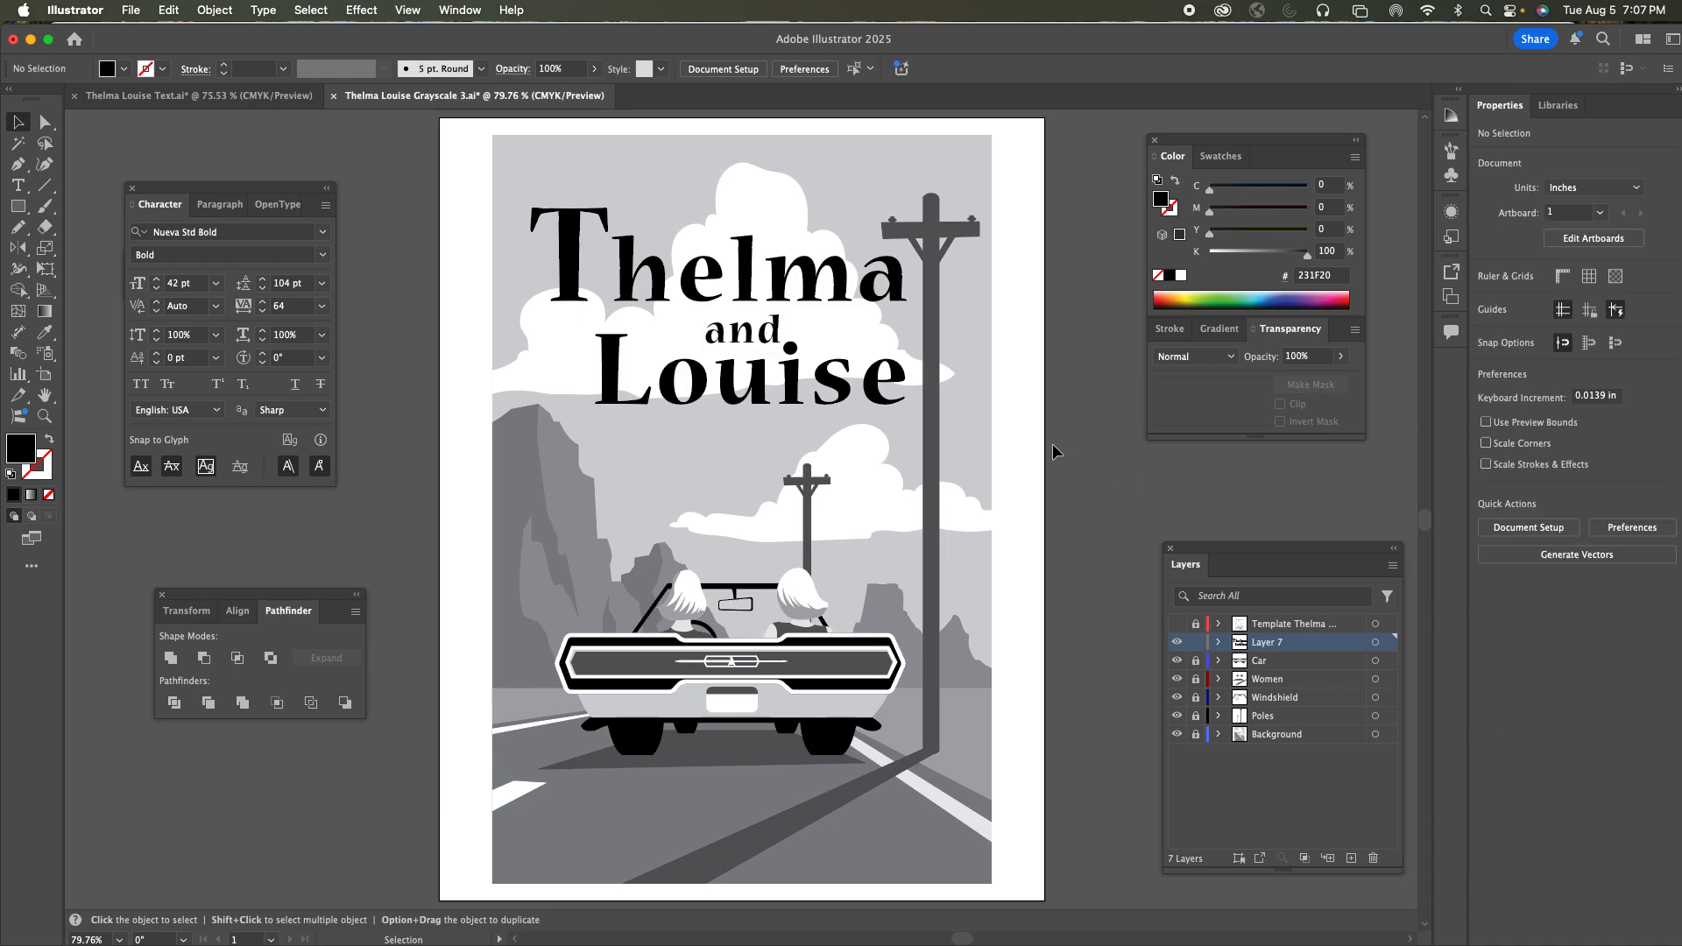
Tighten the kerning between the n and d of "and" to -20
key(z)
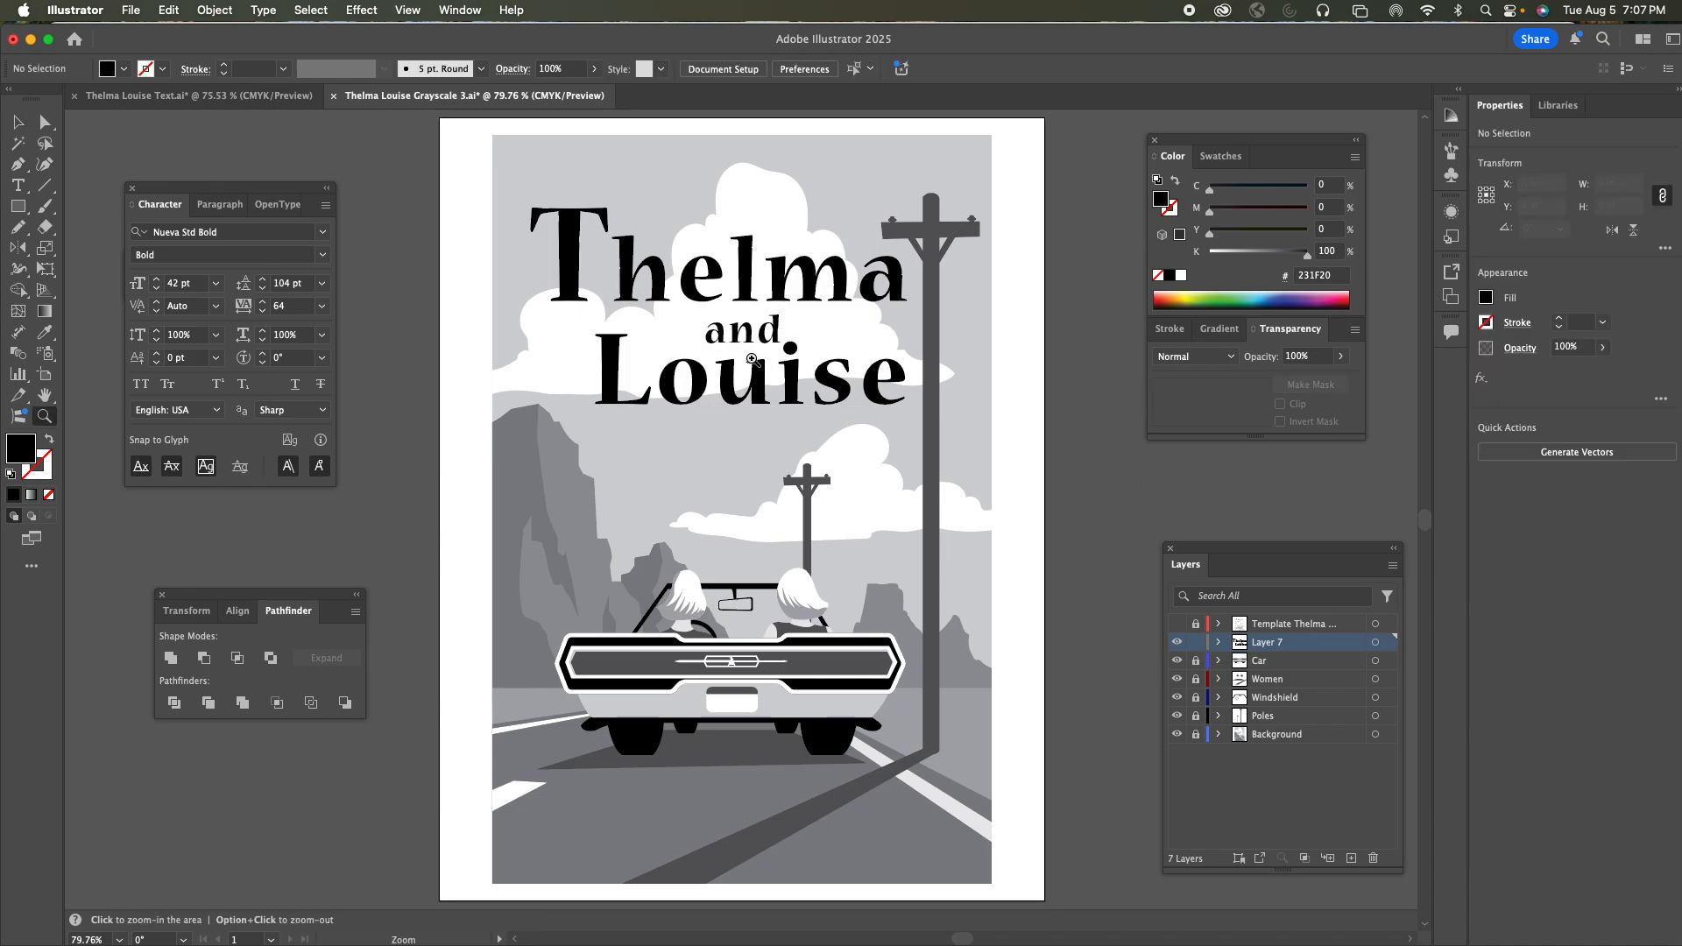
click(755, 361)
click(774, 491)
click(765, 533)
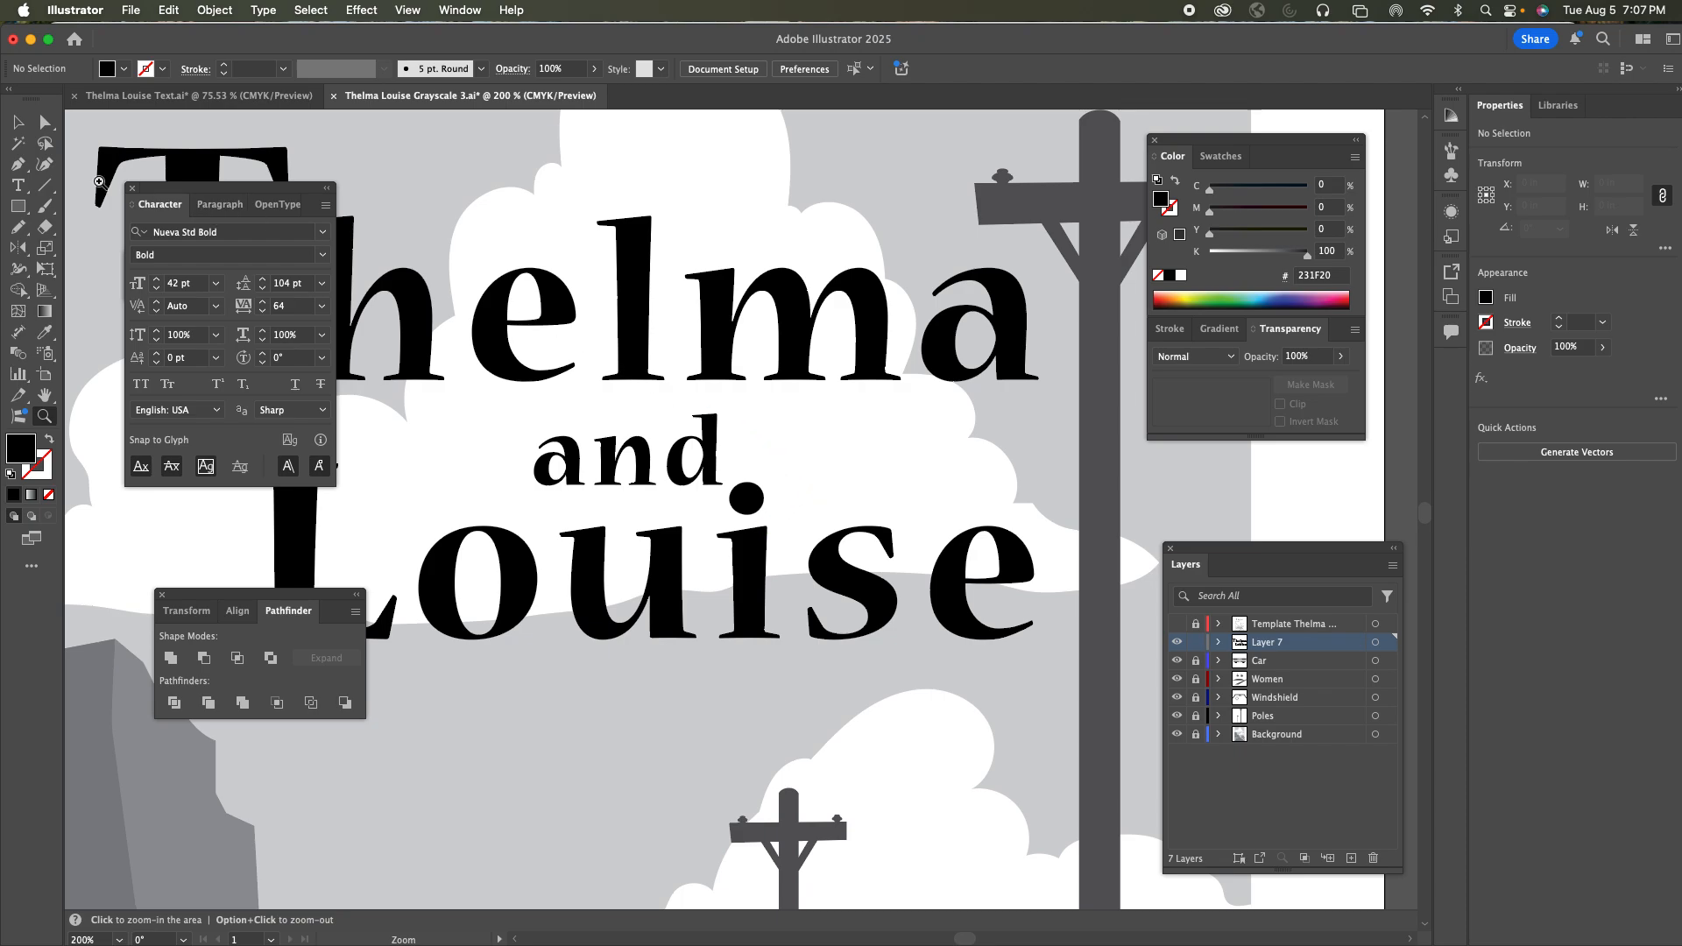
click(17, 185)
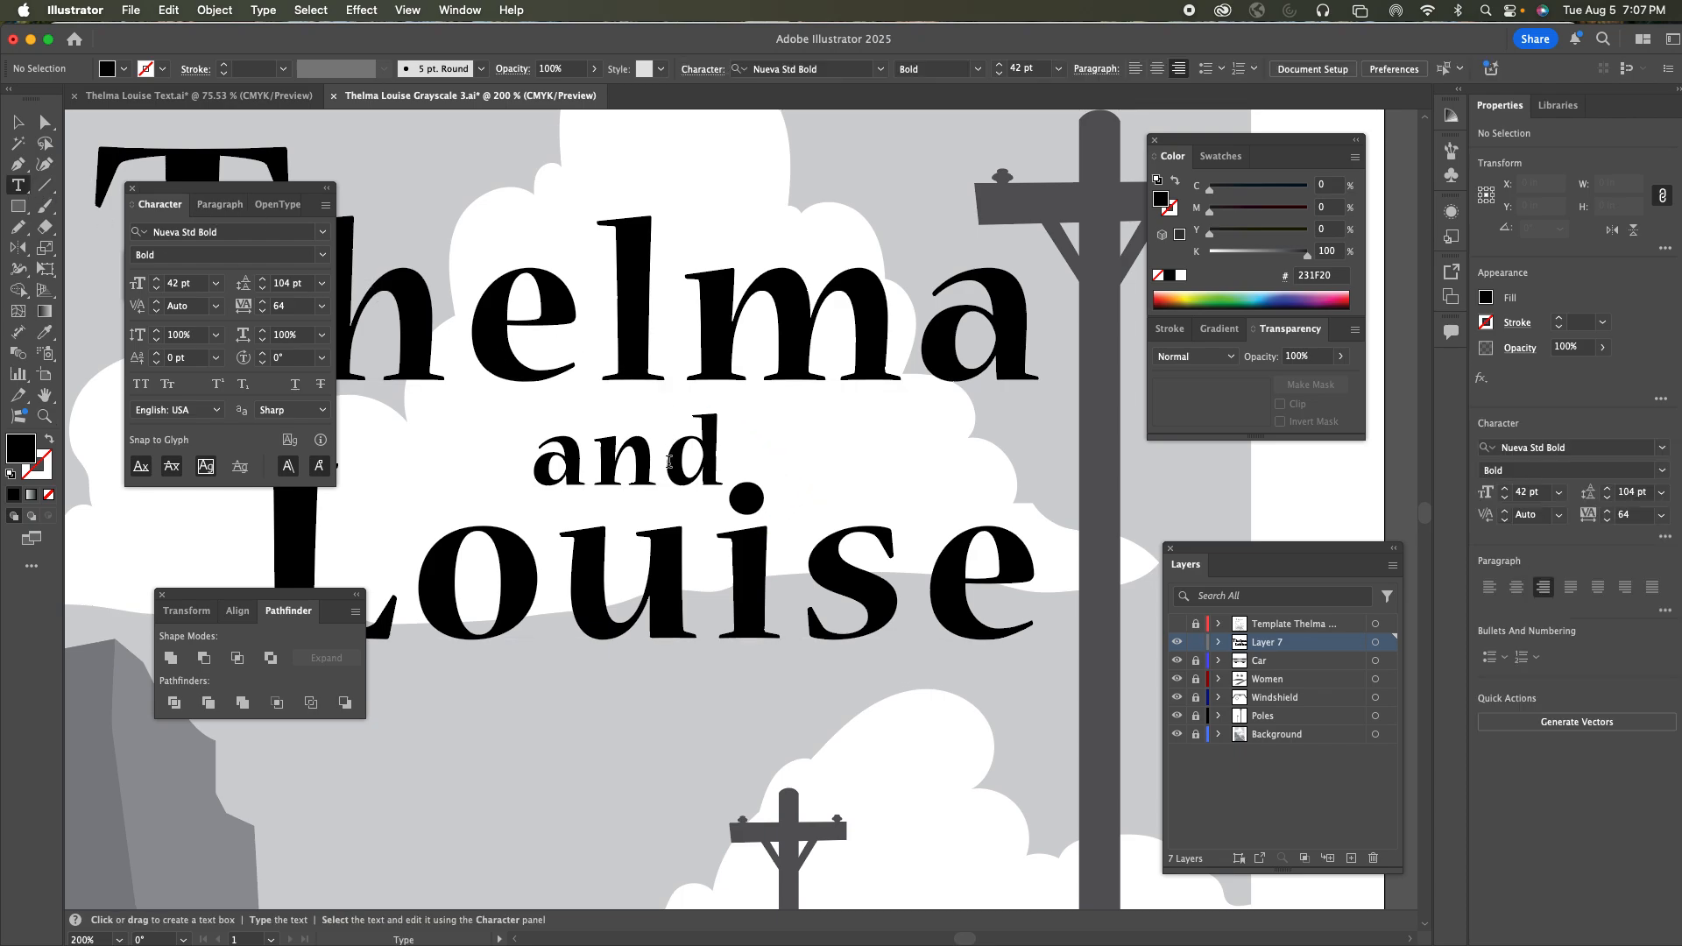
click(668, 461)
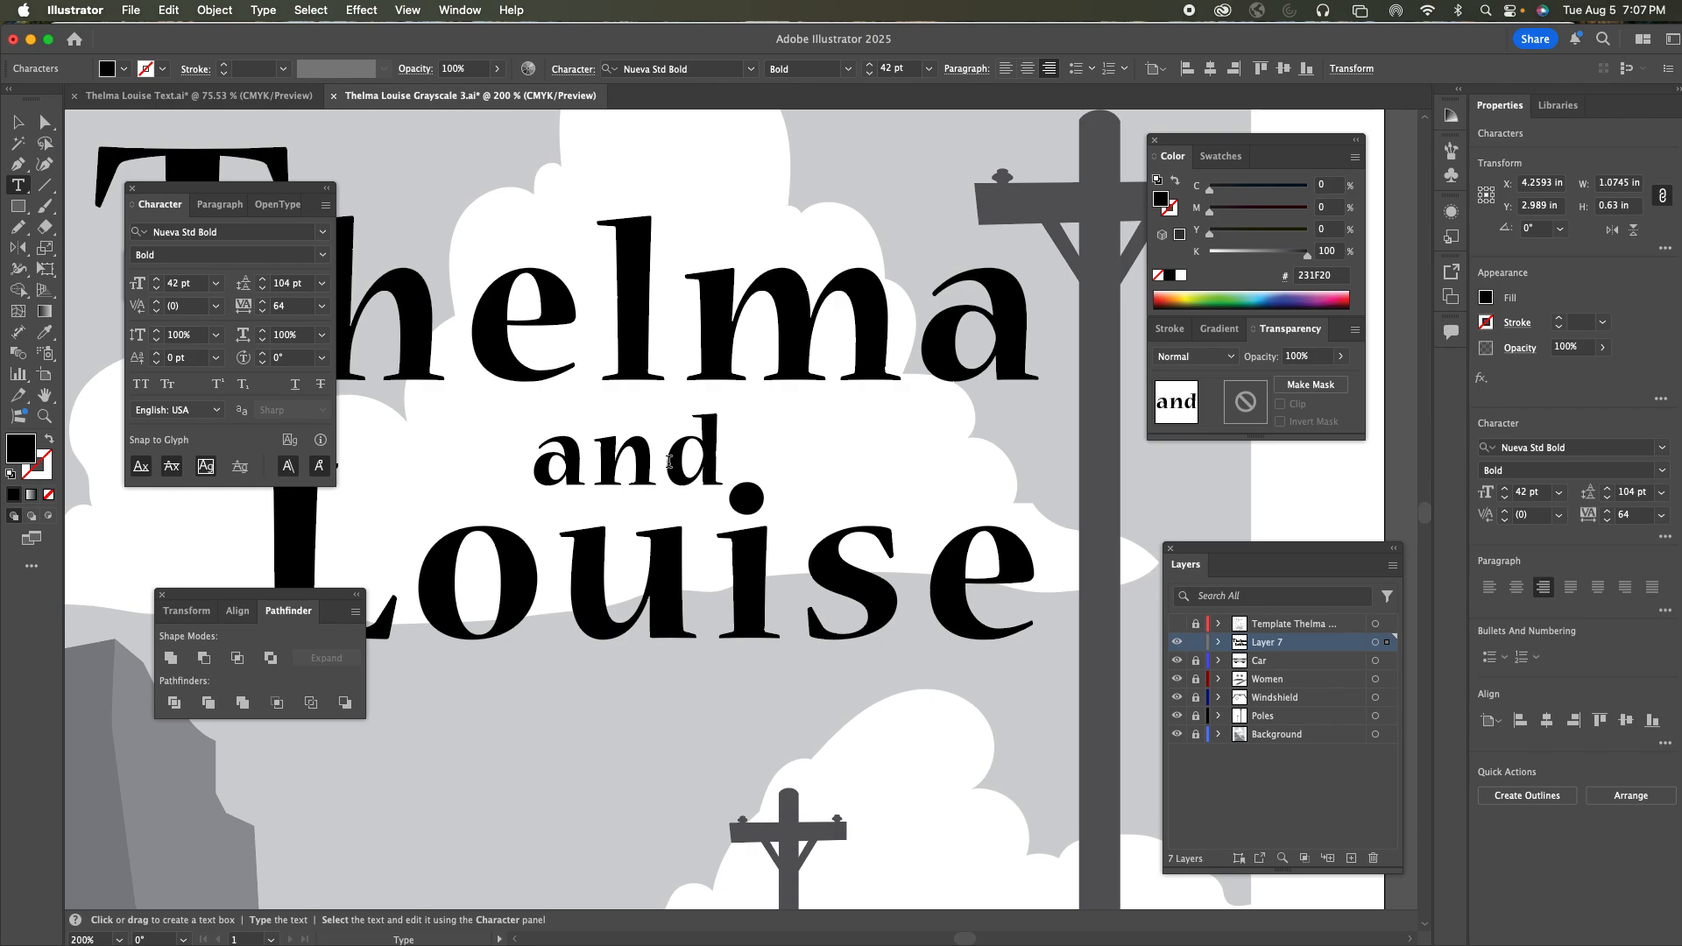
key(alt)
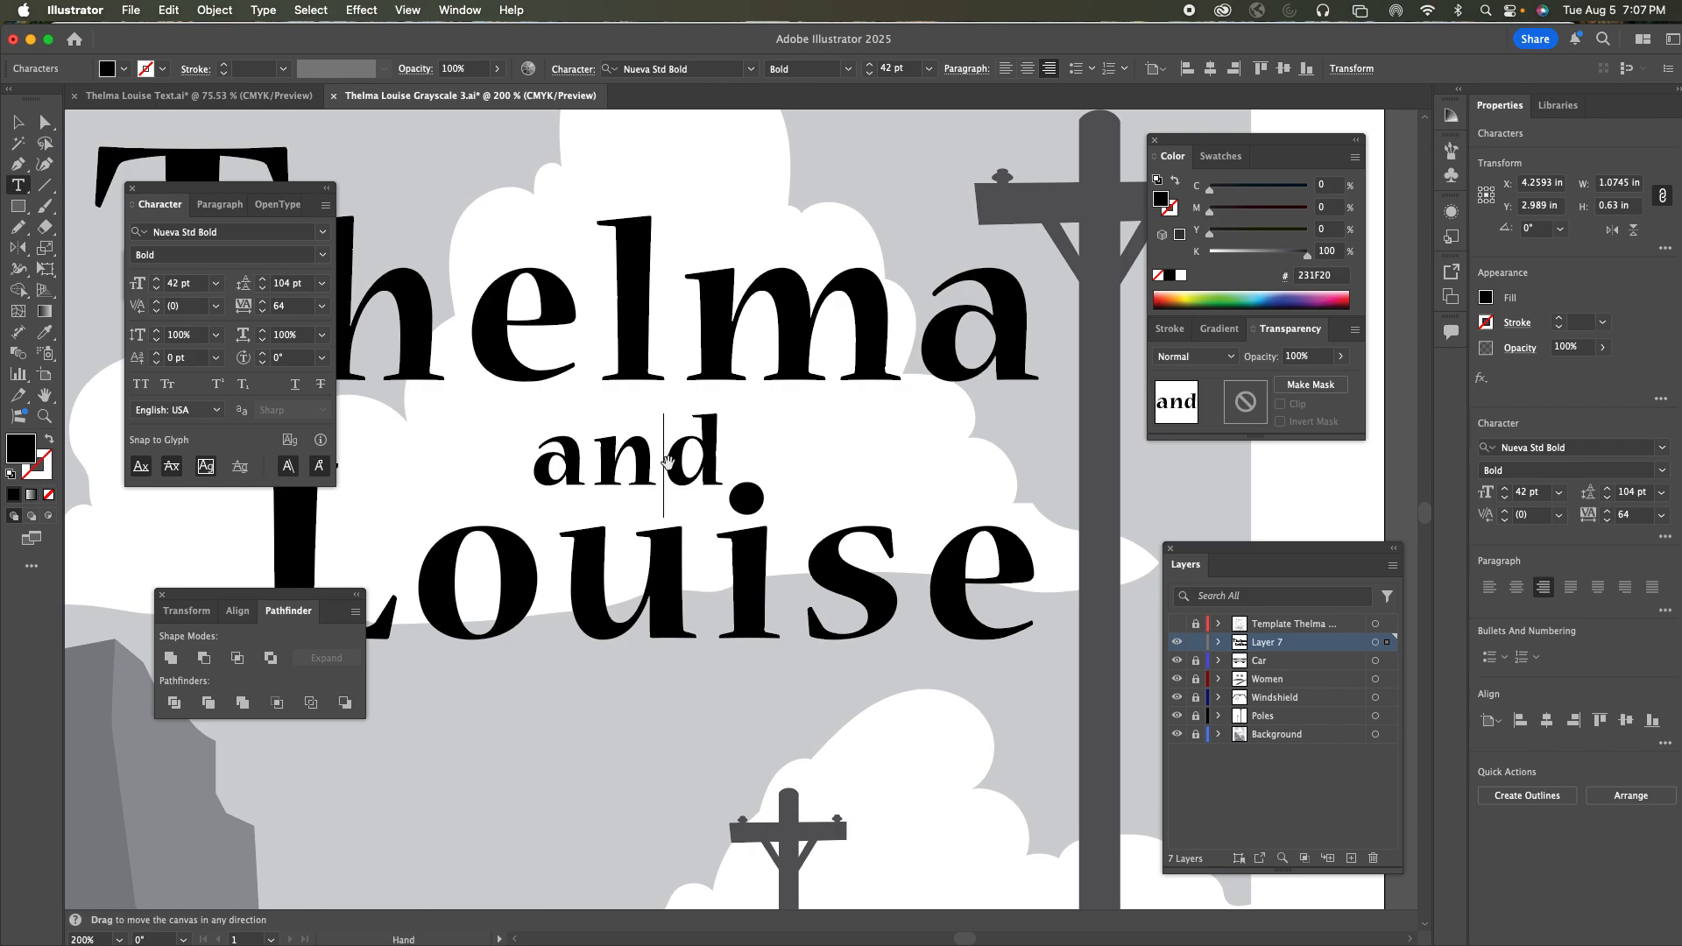
key(alt+Left)
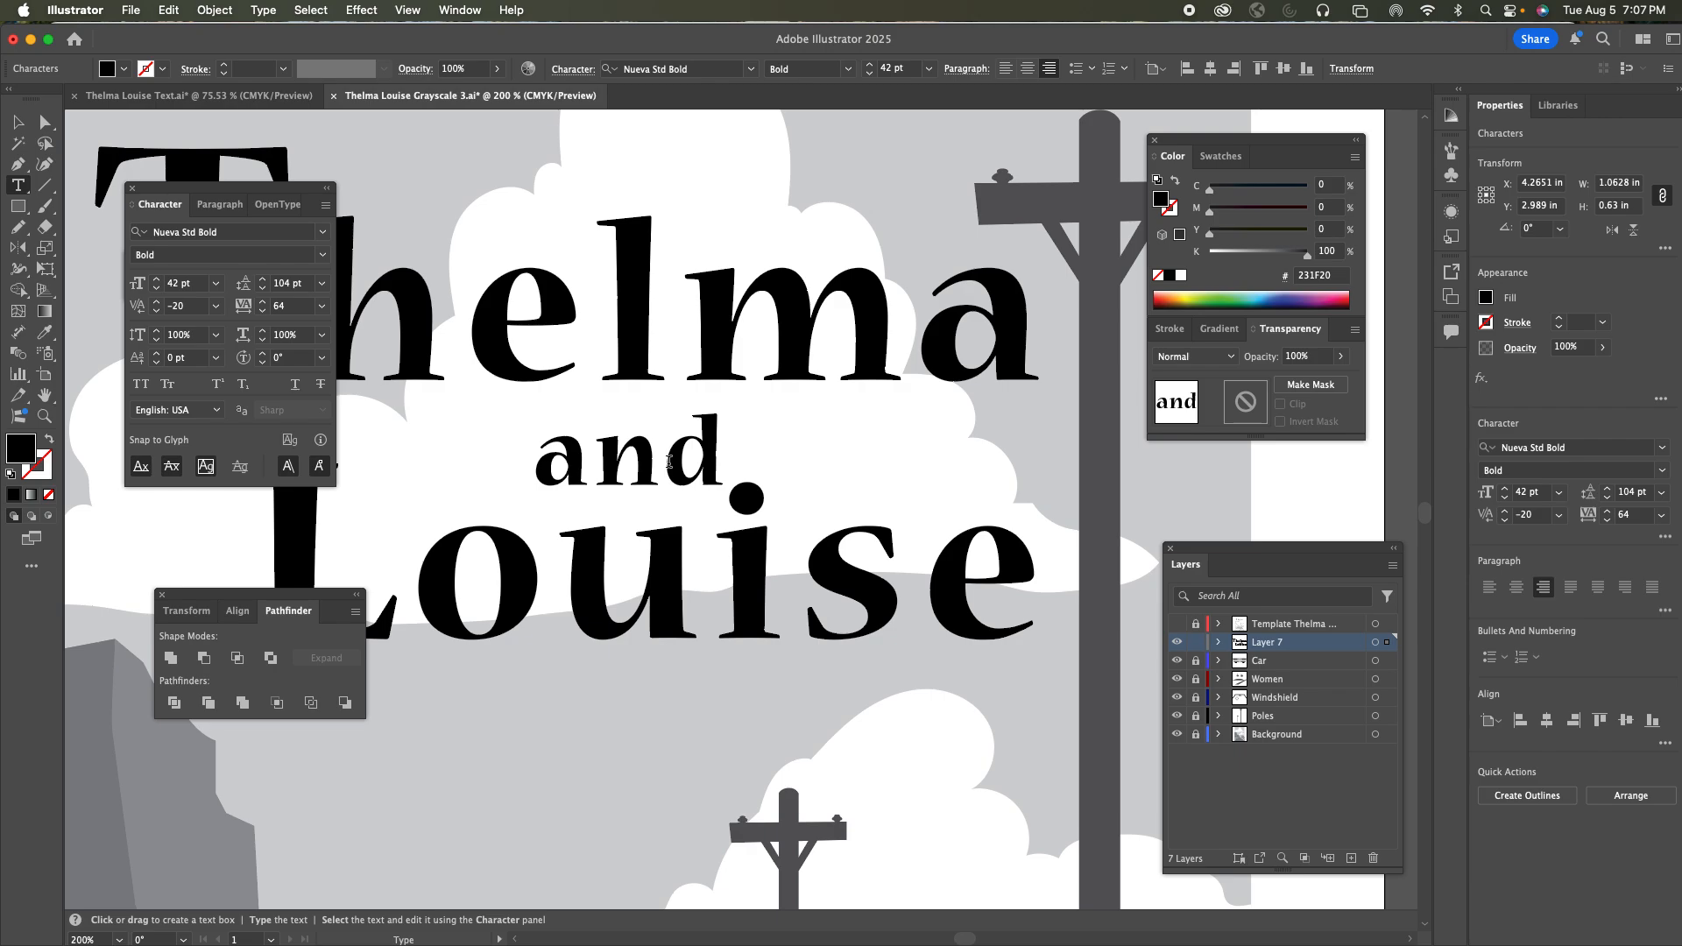
key(alt)
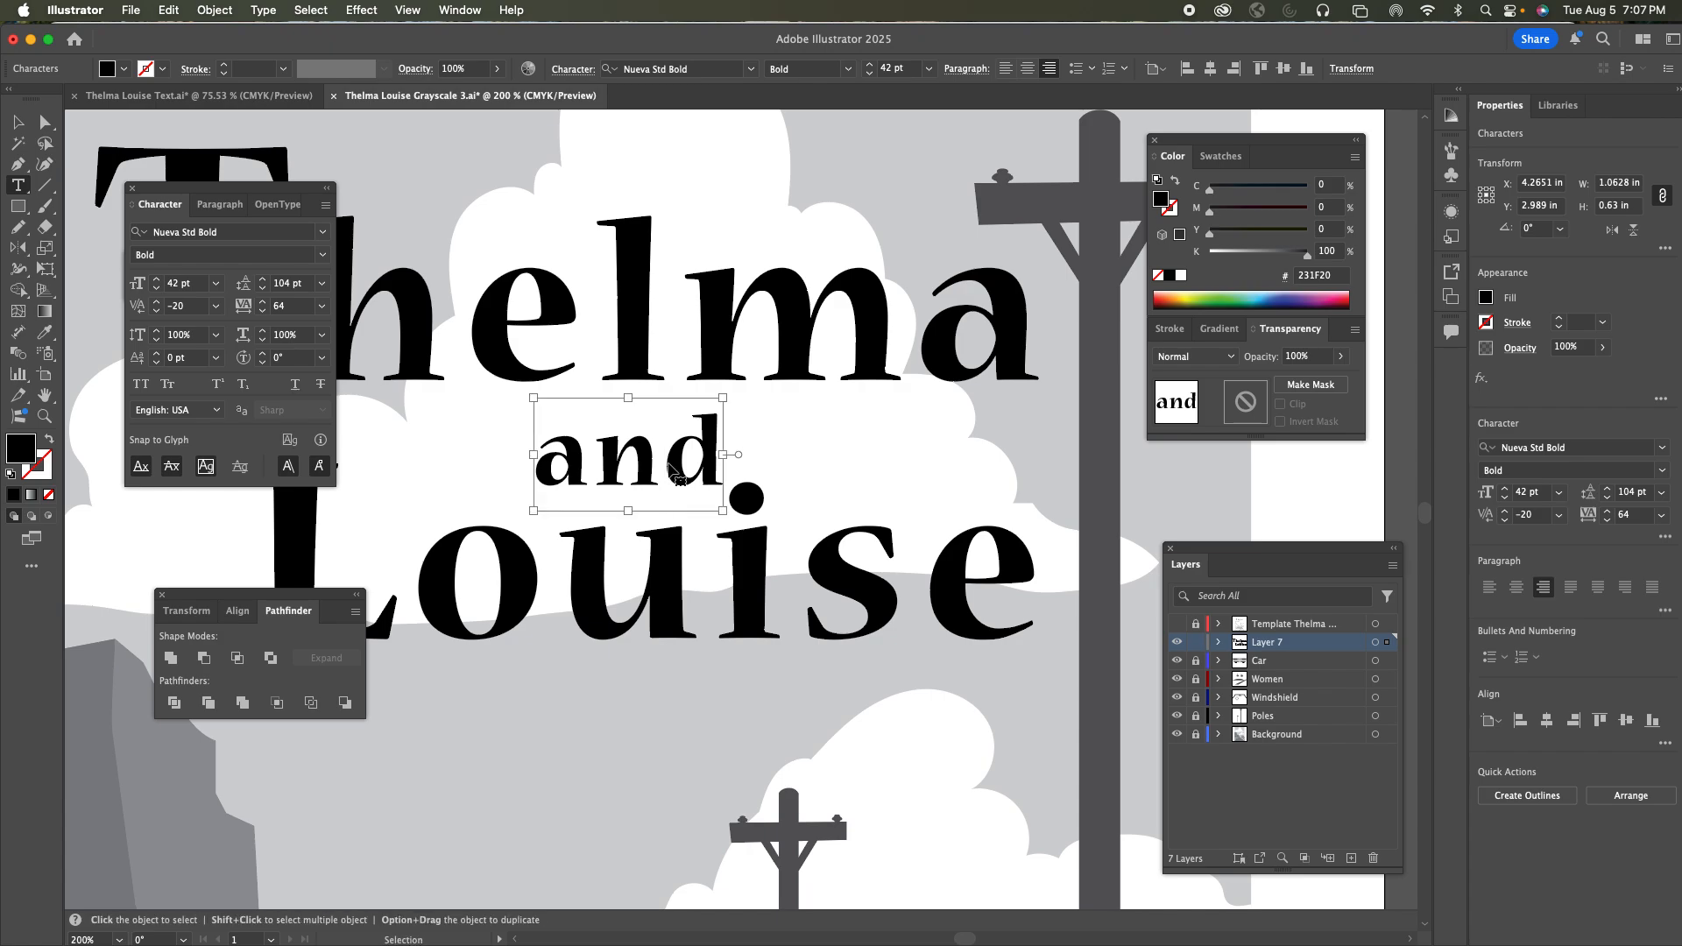
key(Escape)
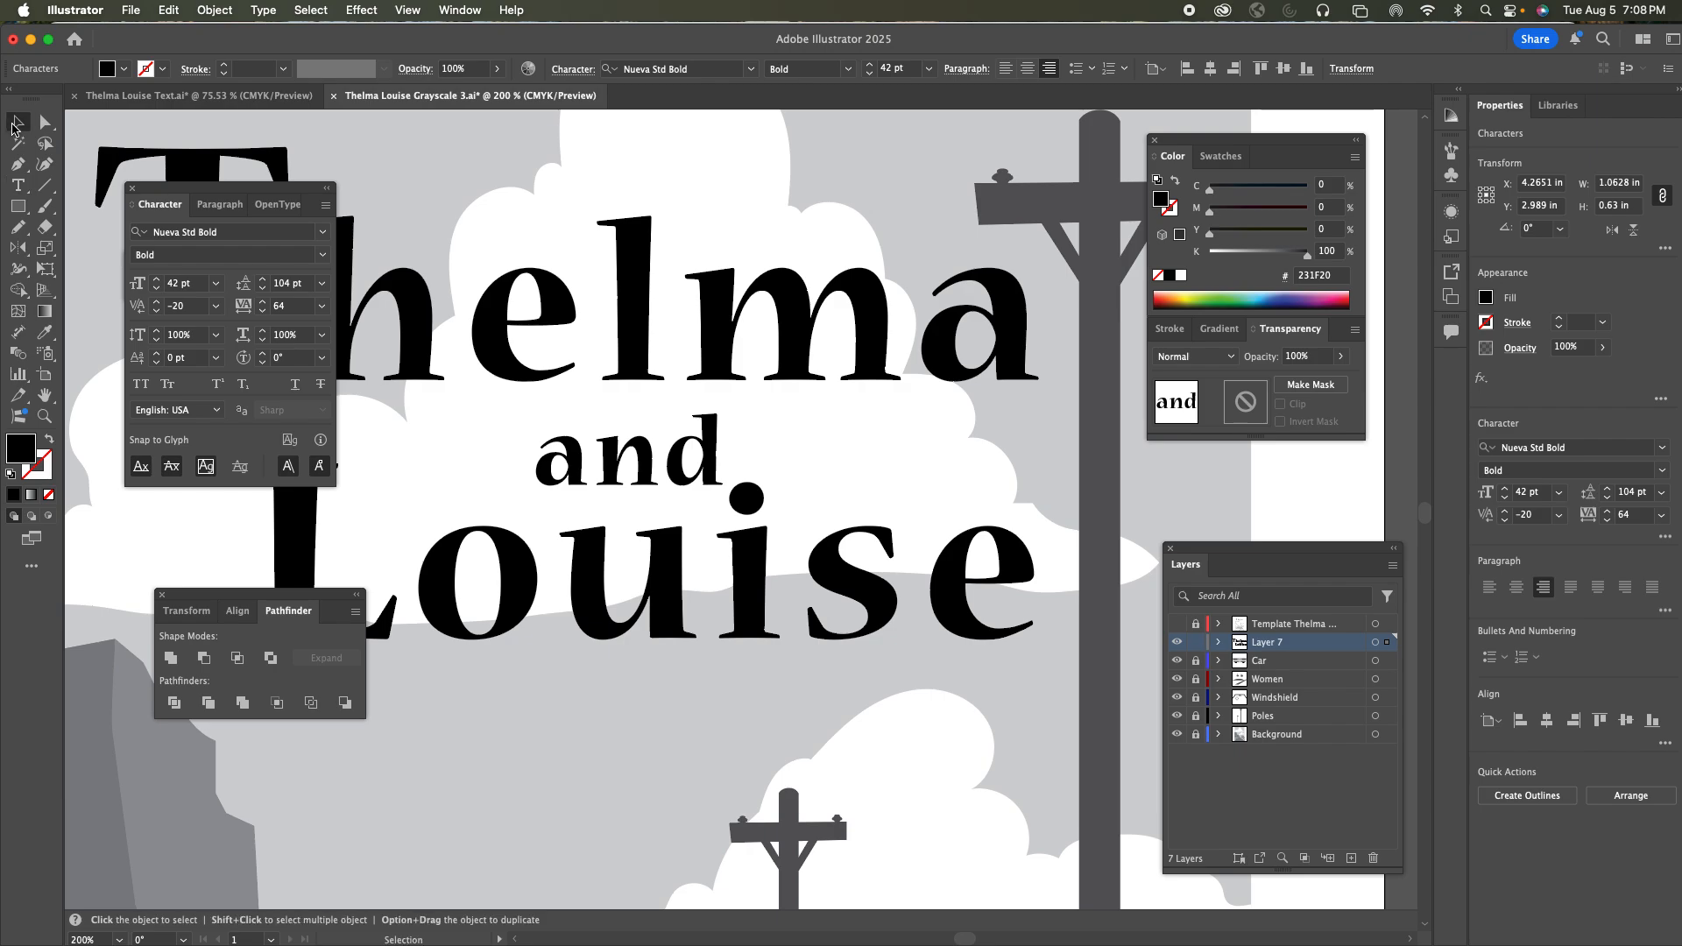
Nudge the word "and" upward by one keyboard increment
click(507, 196)
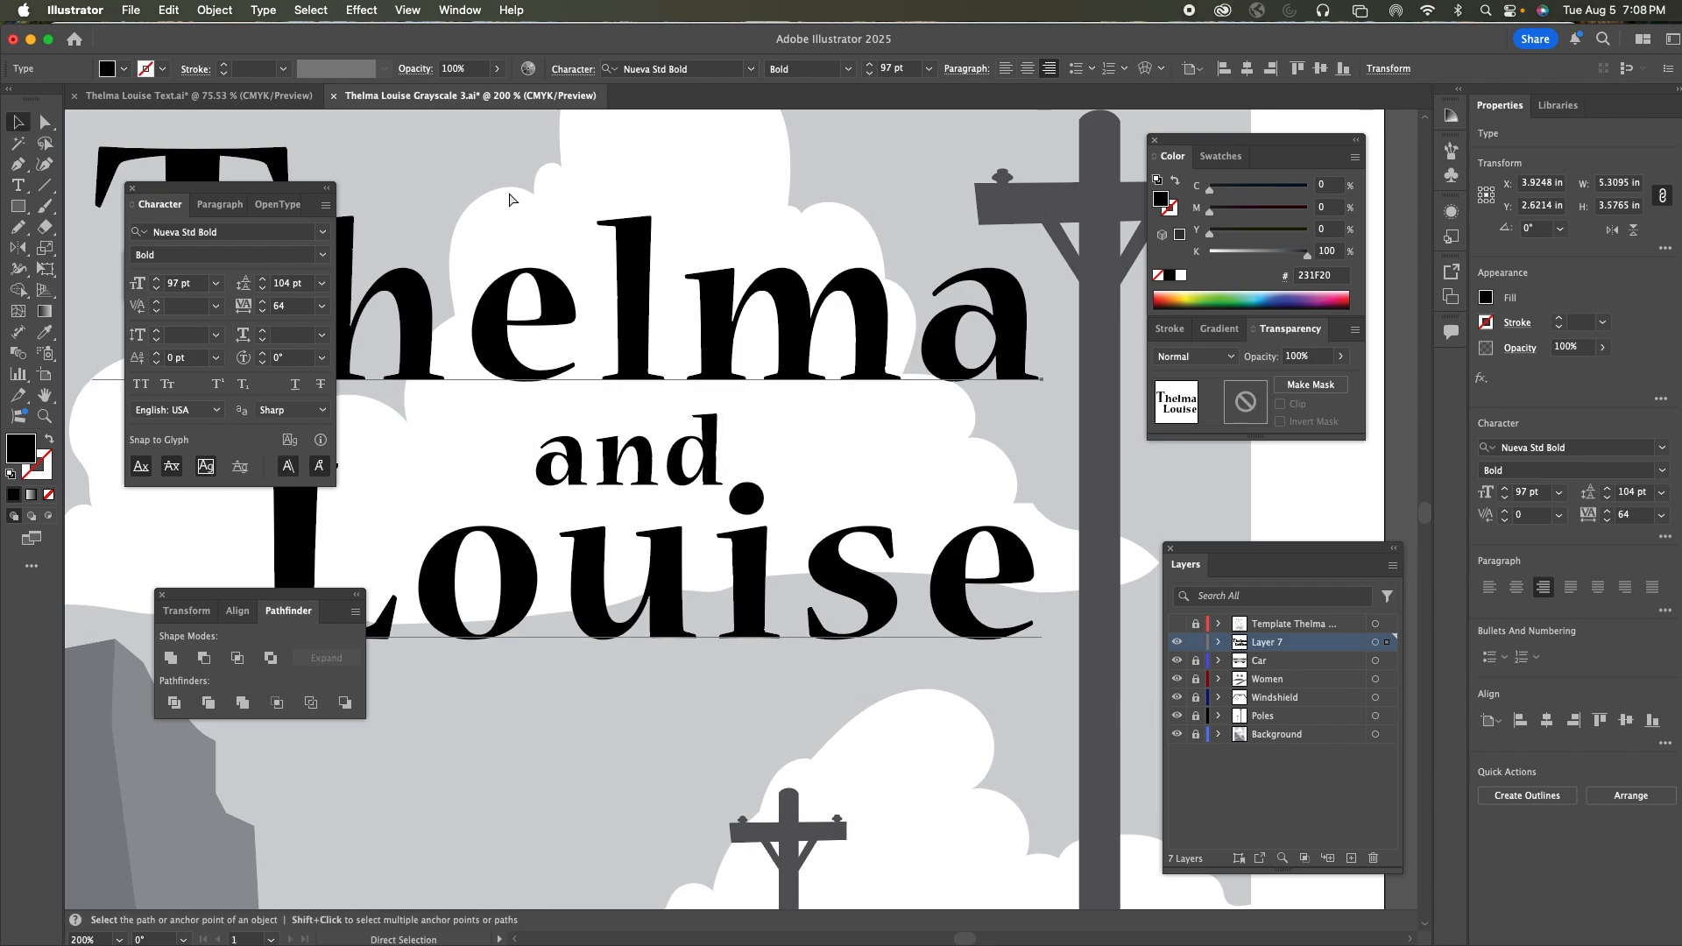
key(super+minus)
key(super+minus)
key(super+minus)
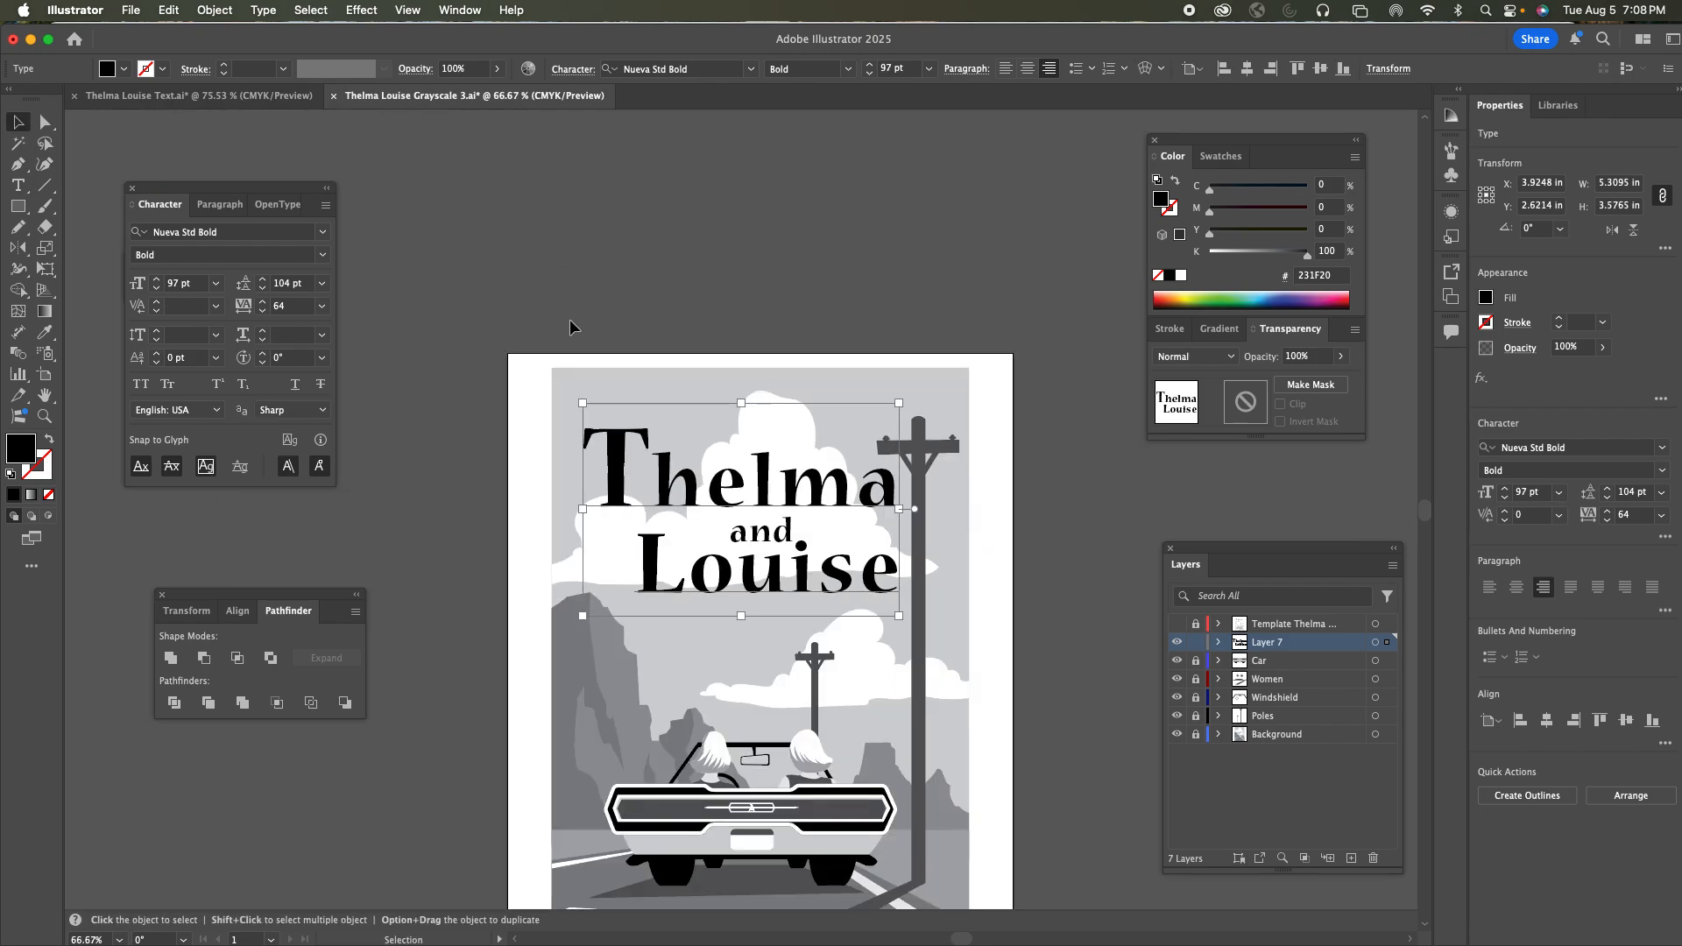
scroll(545, 194, down, 3)
scroll(545, 195, right, 3)
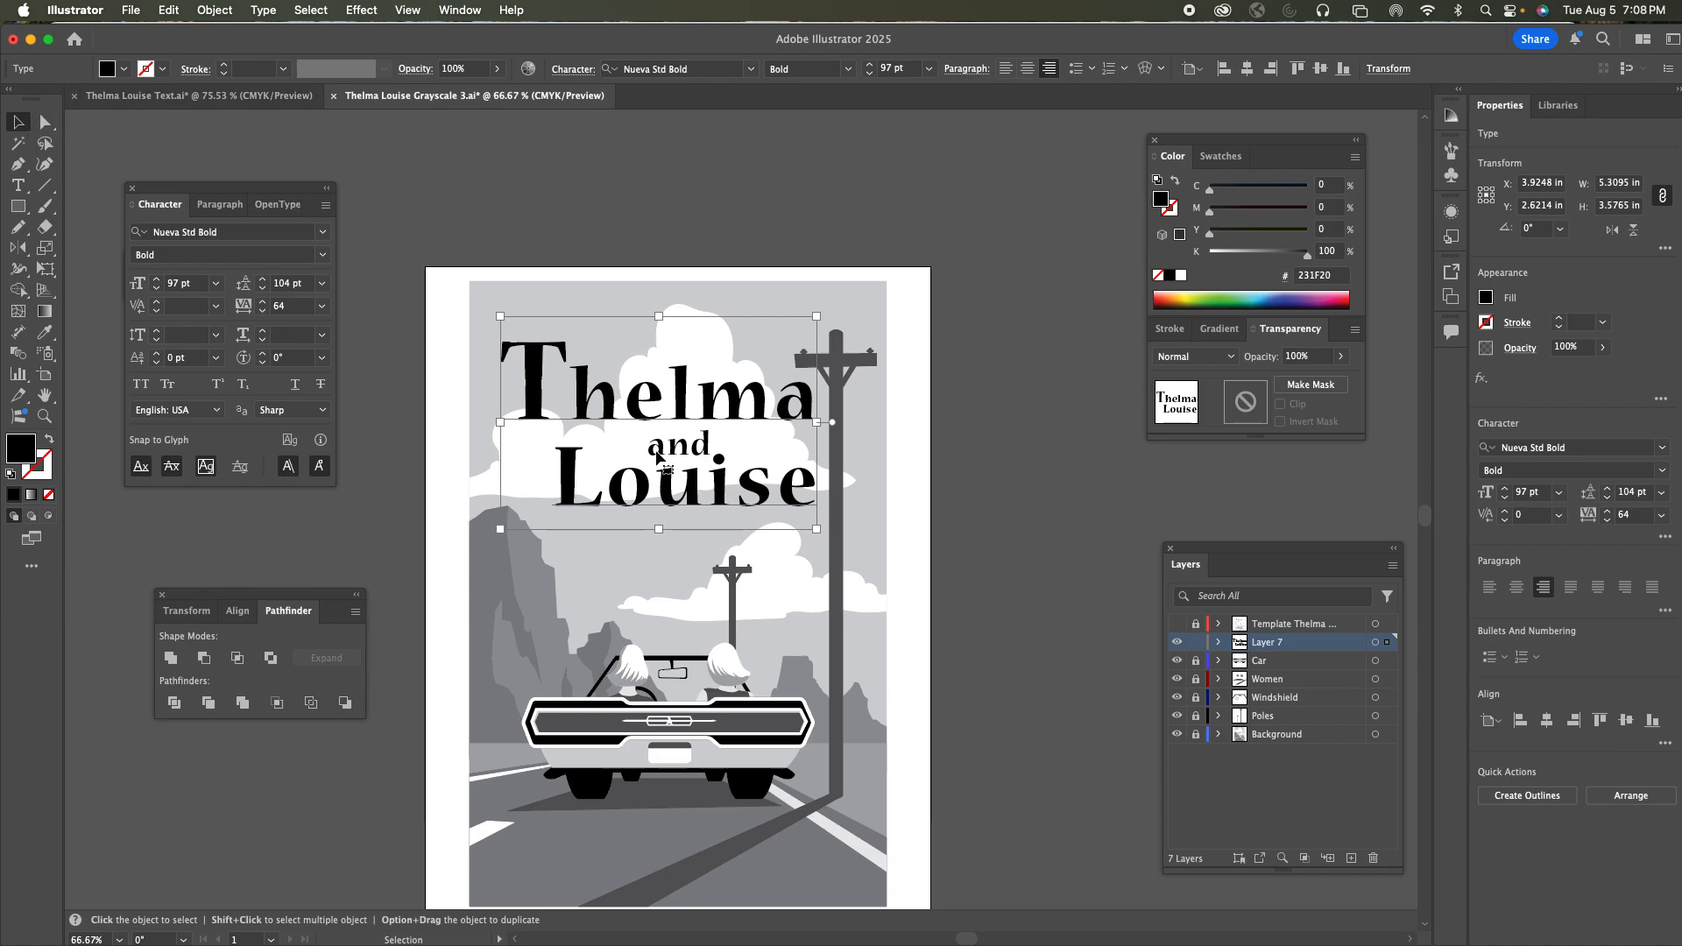
click(692, 458)
key(Up)
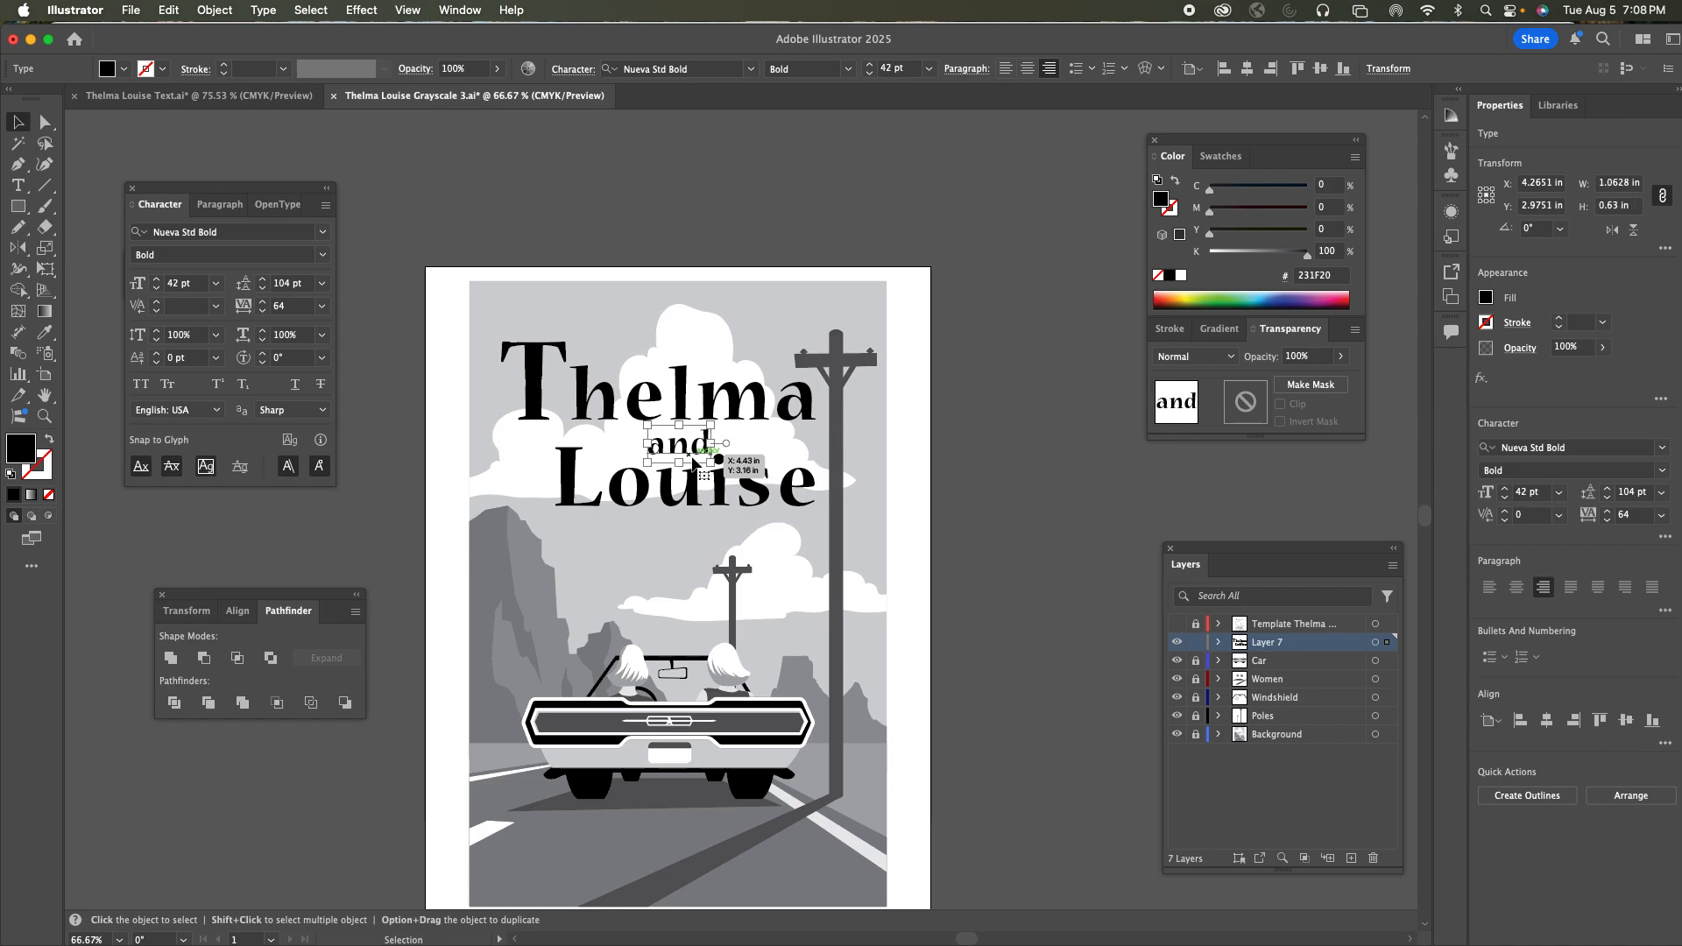
Convert both the Thelma Louise title and the word "and" to outlines
shift+click(610, 423)
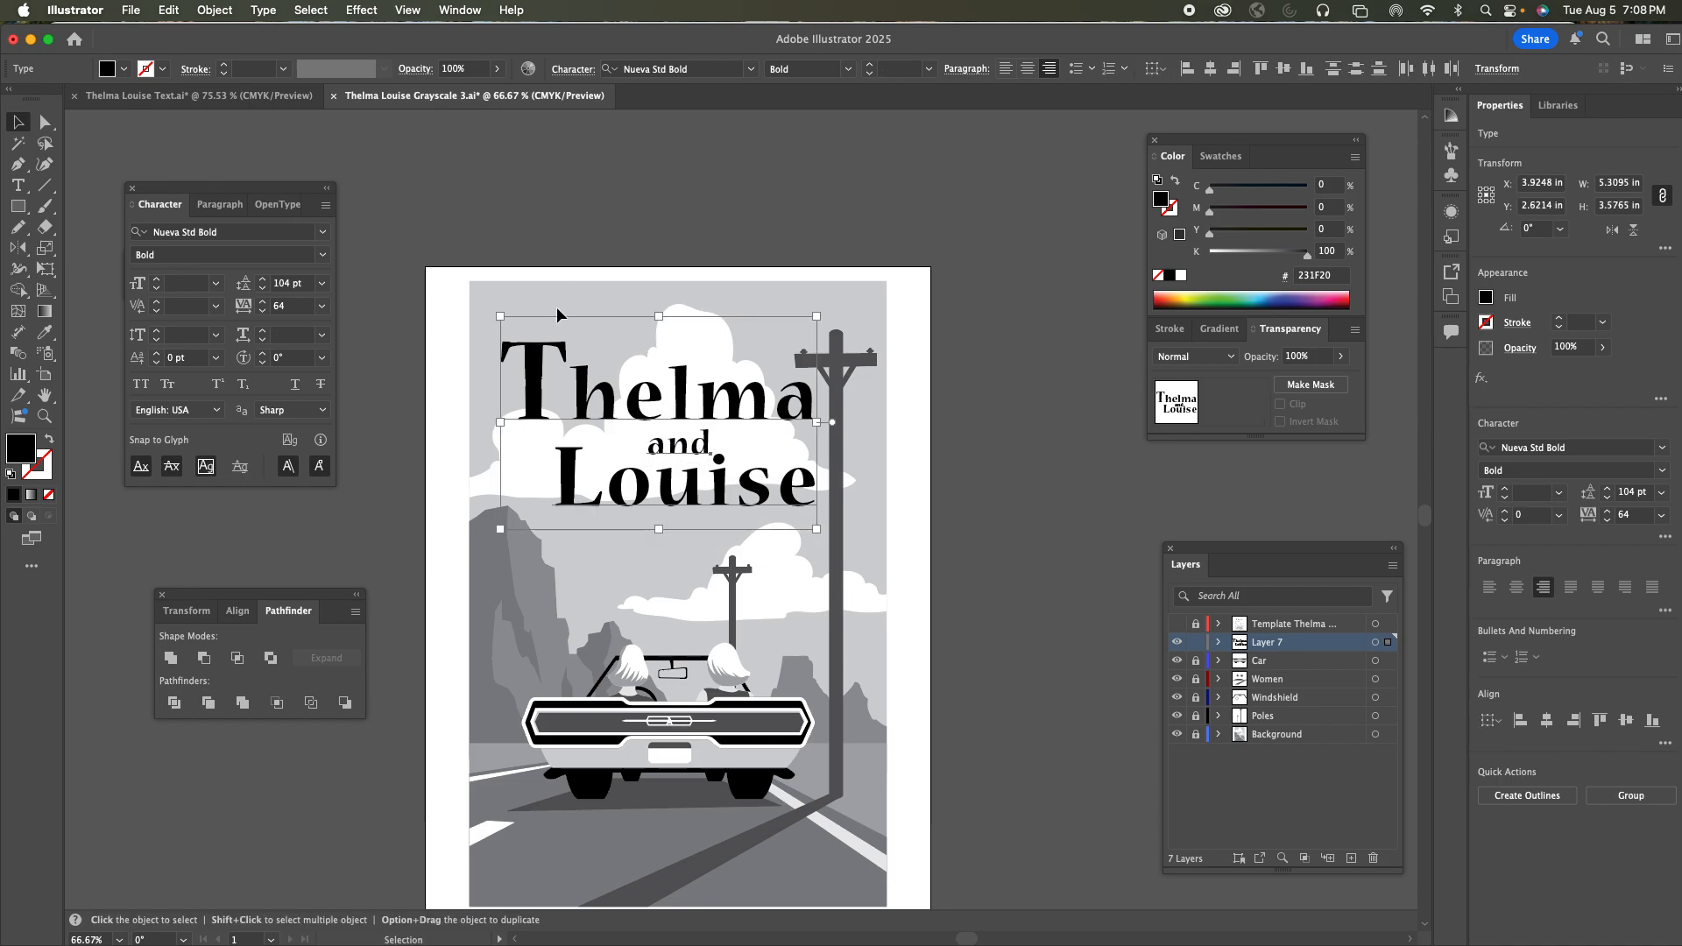
click(263, 10)
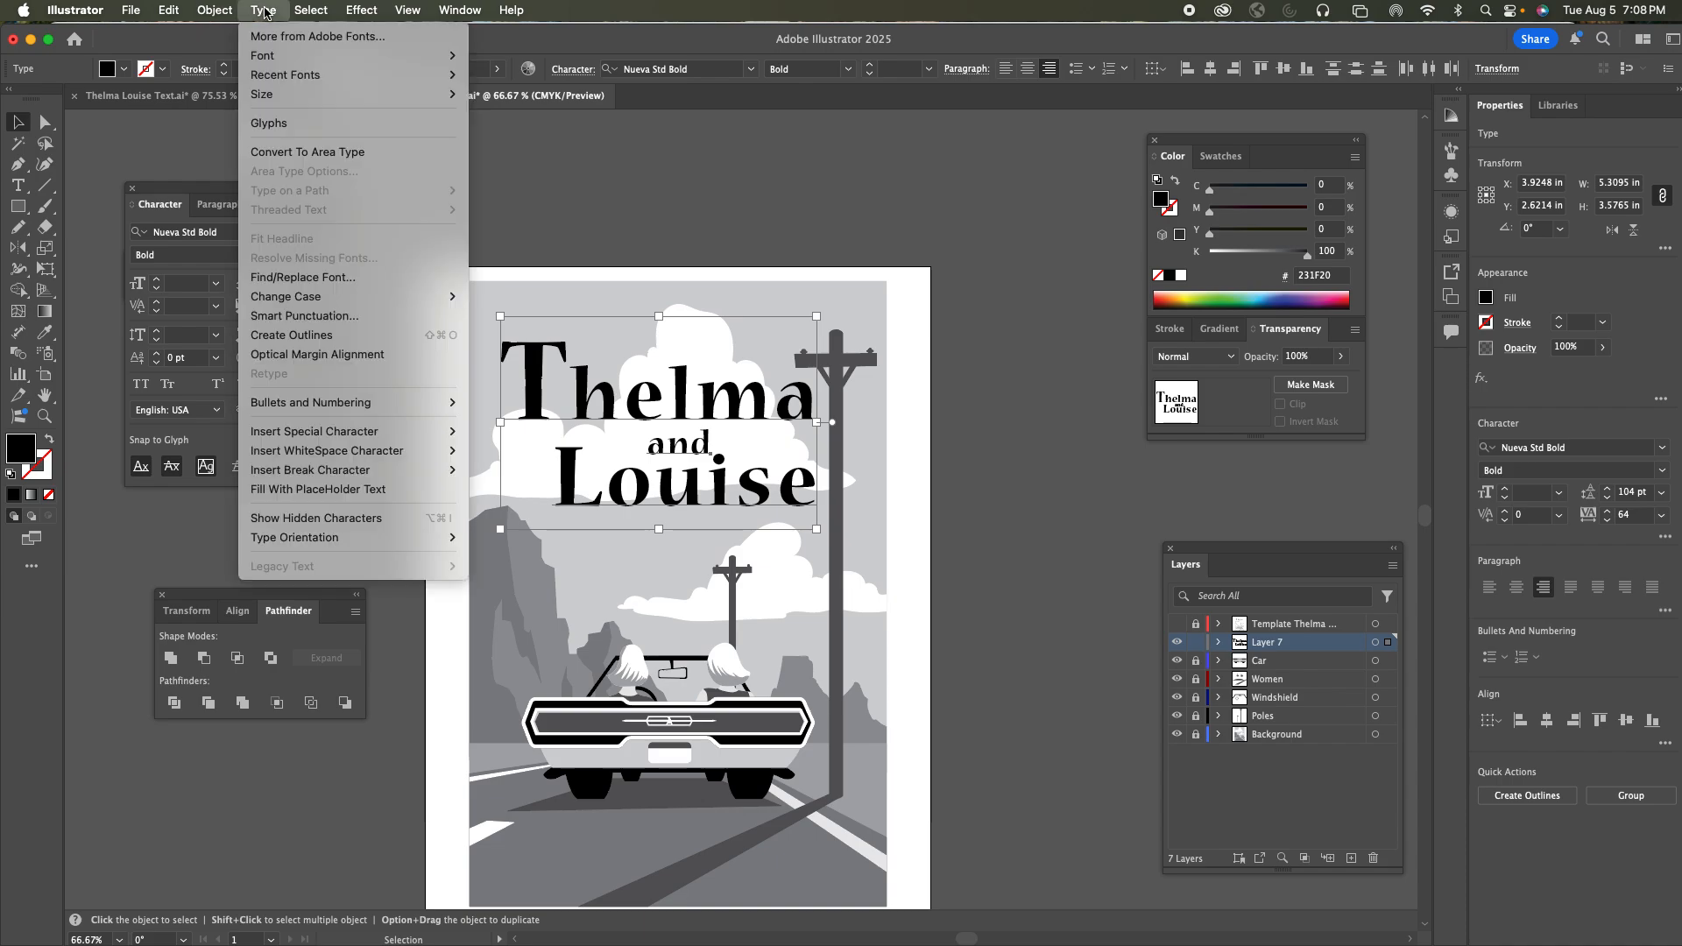
click(348, 342)
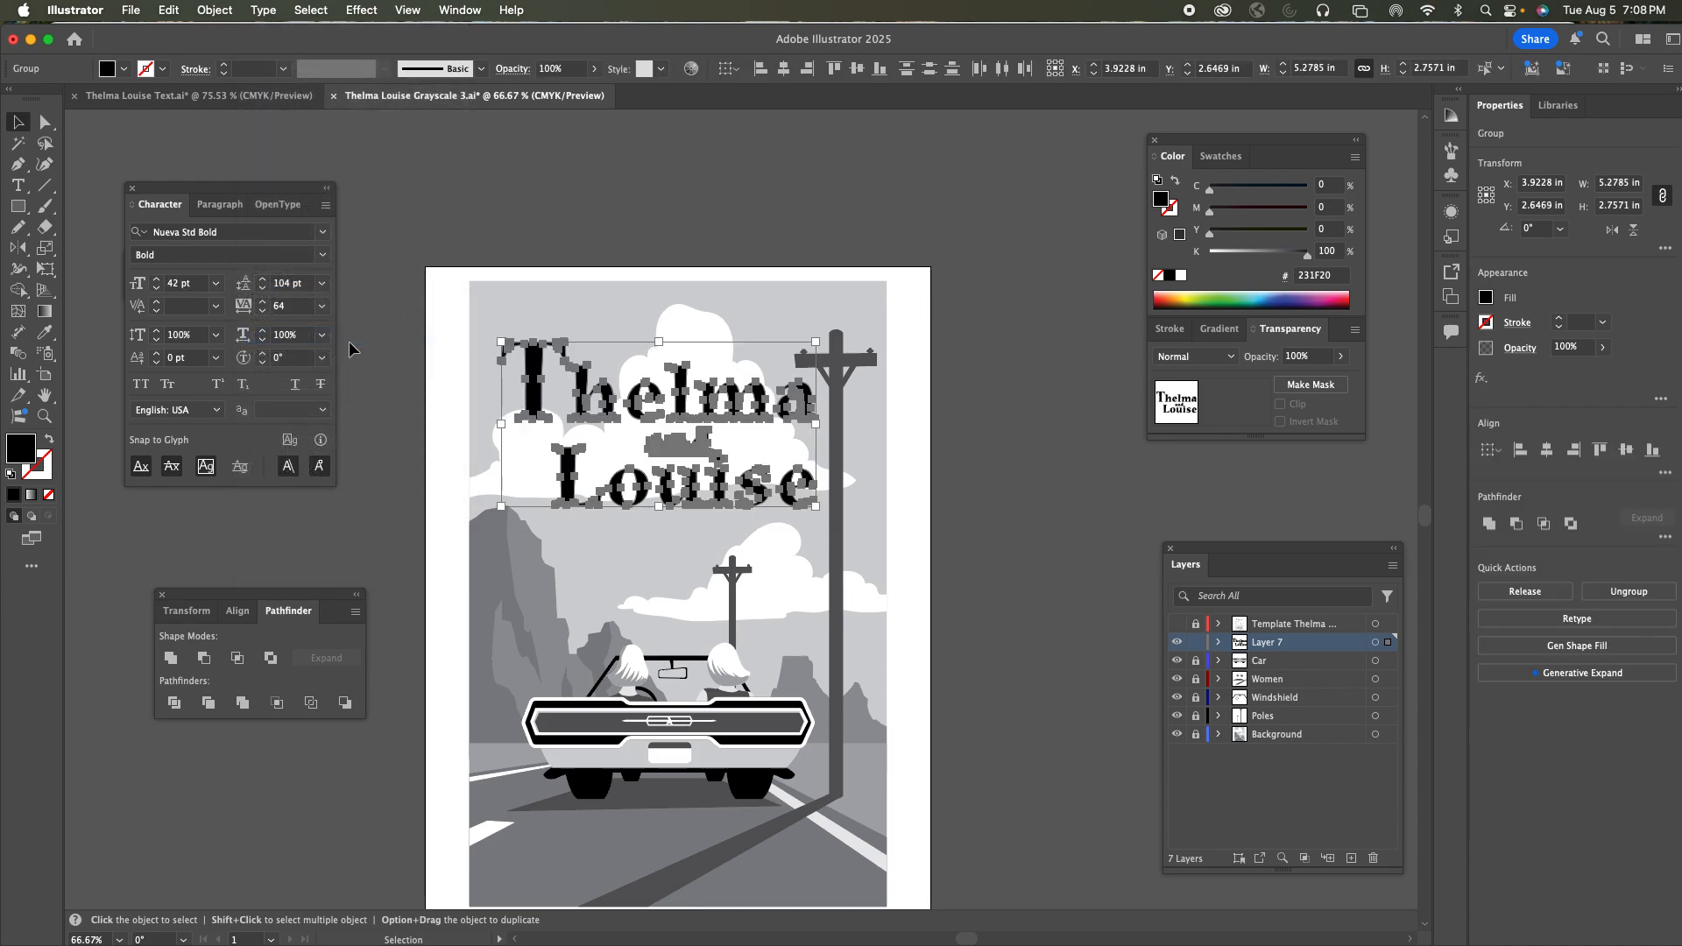
click(456, 229)
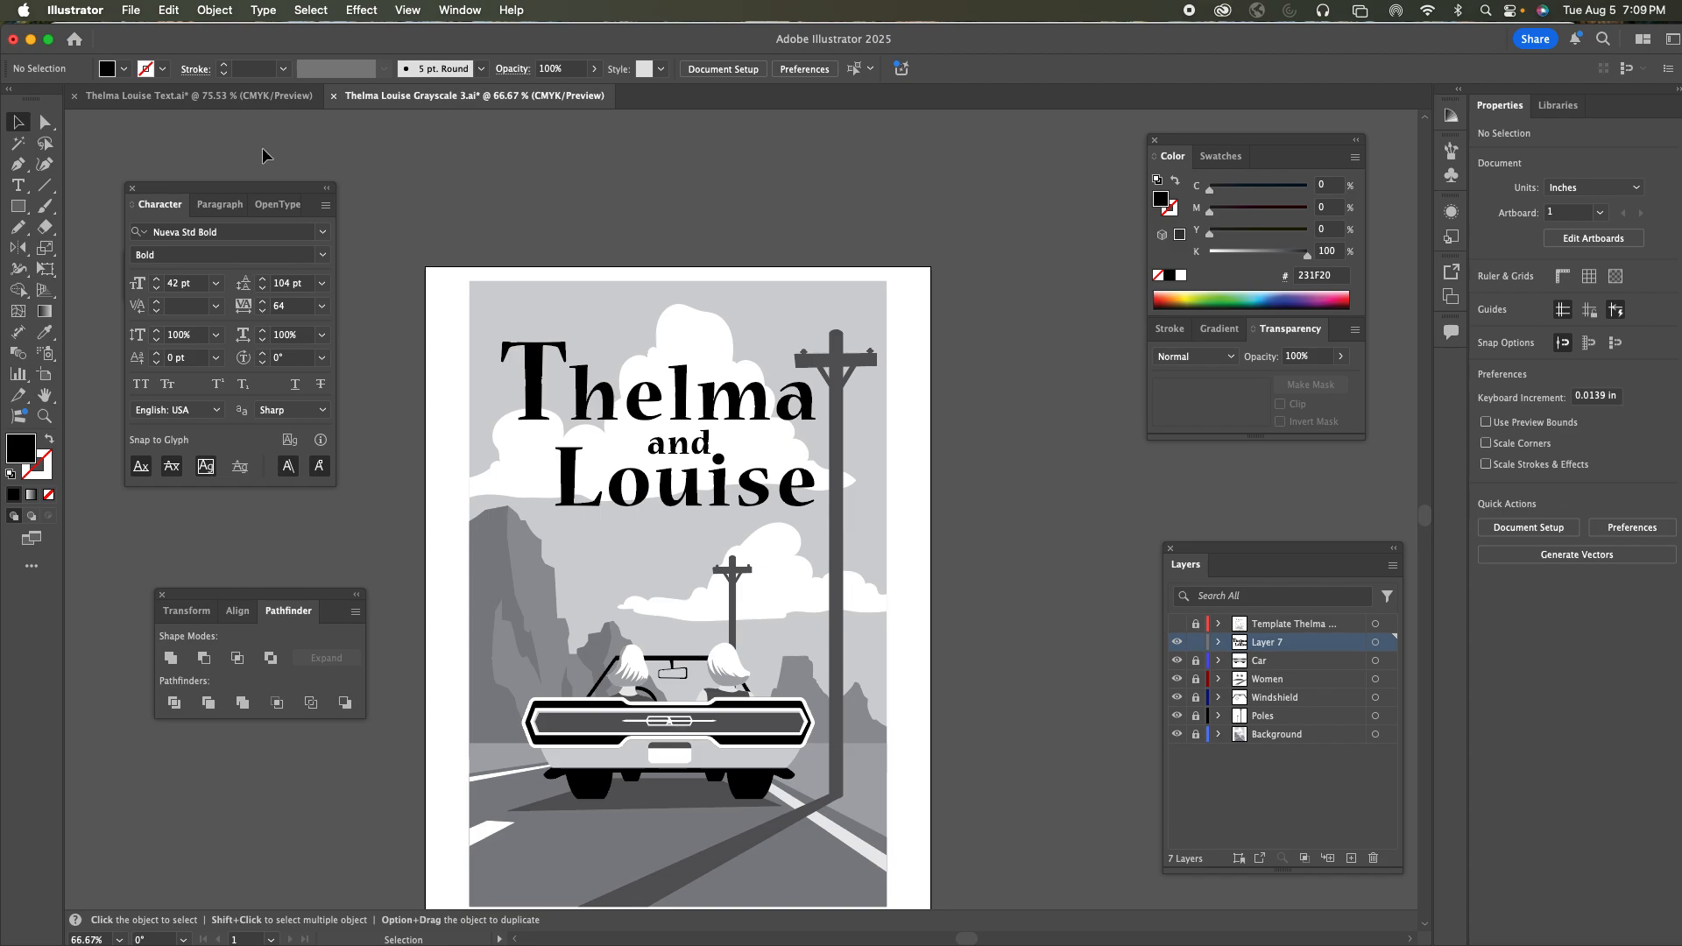
Isolate the outlined e of Thelma with the Group Selection tool to check its grouping, and clear the selection
click(637, 403)
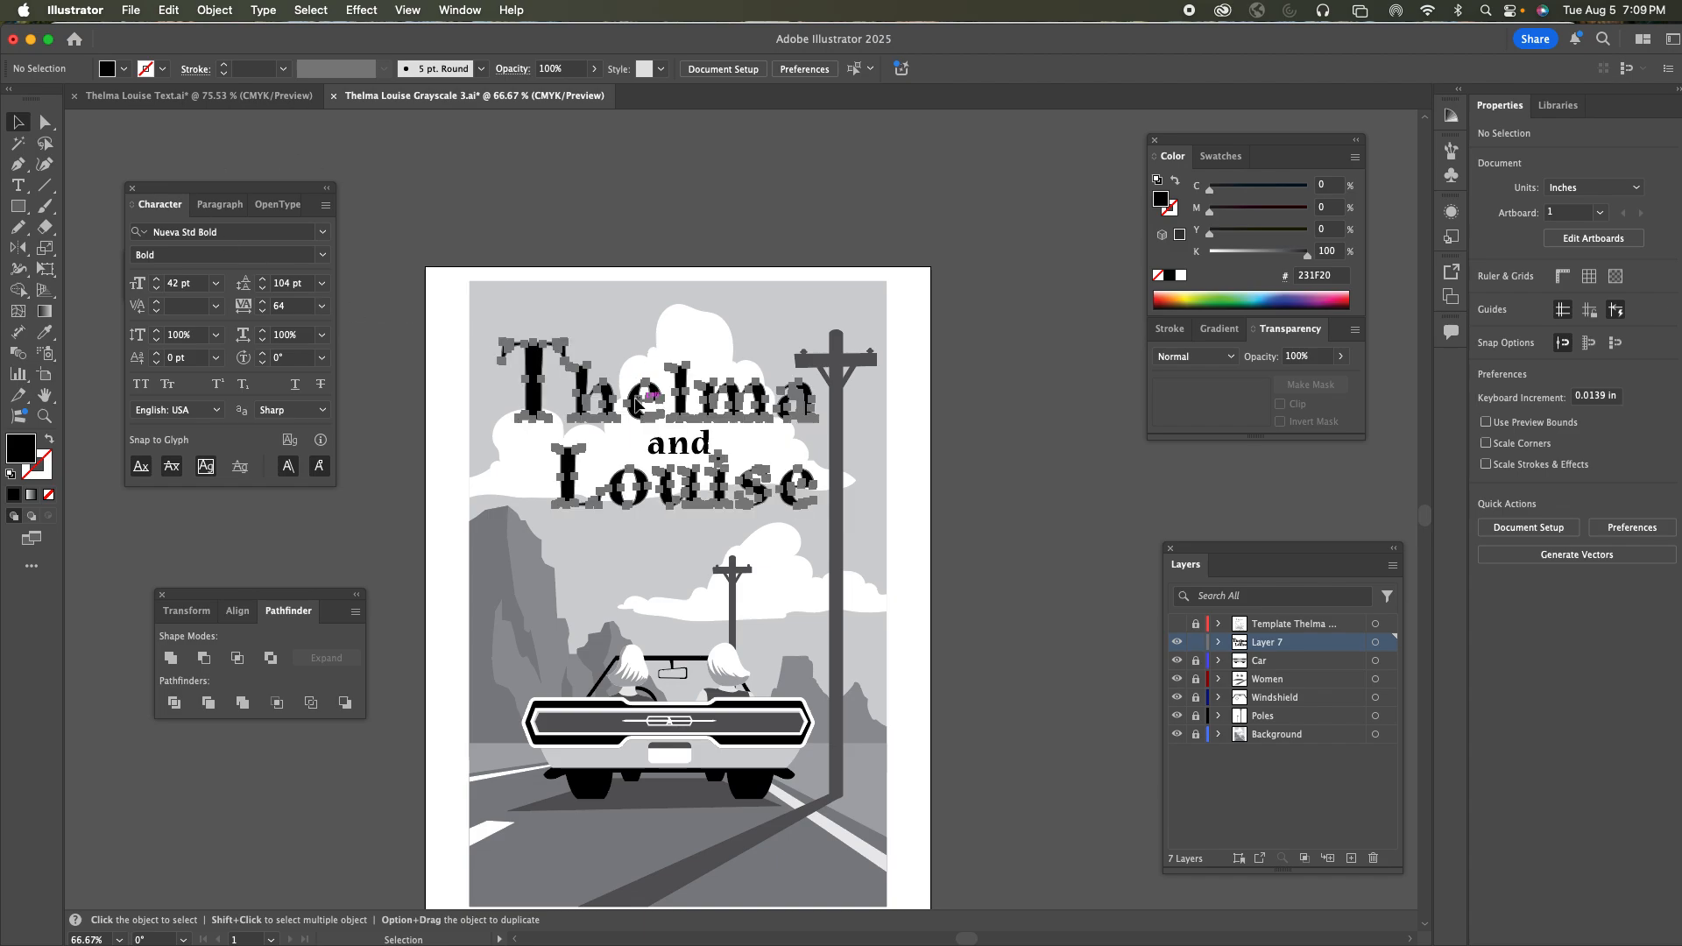
click(608, 238)
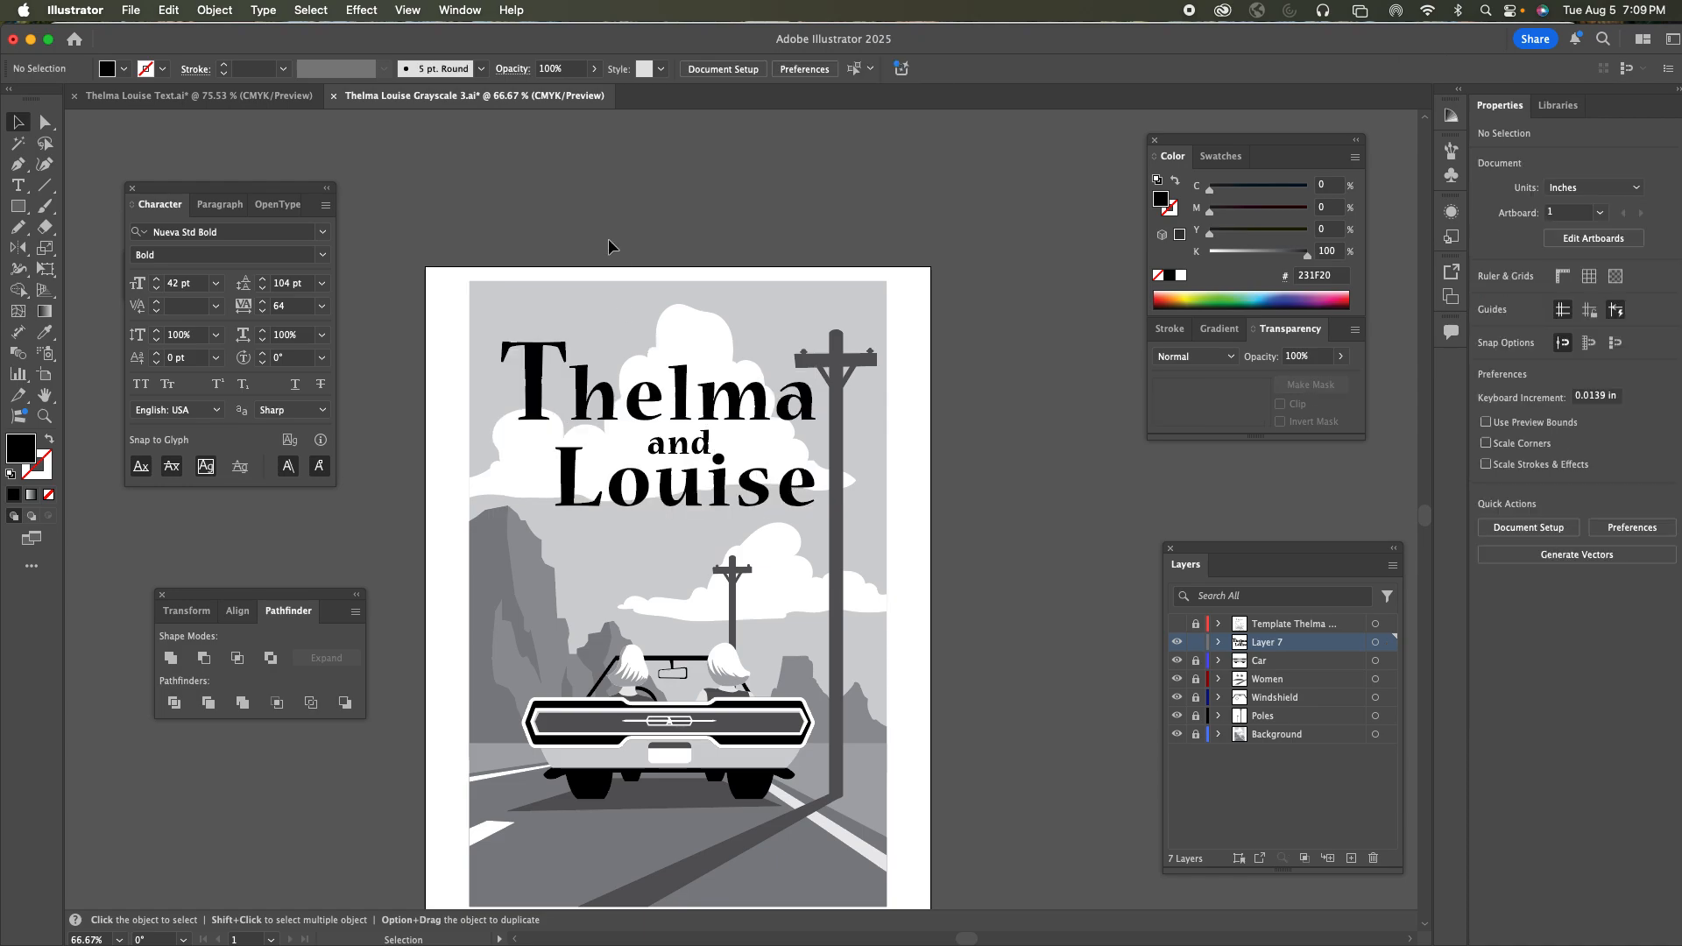
click(45, 121)
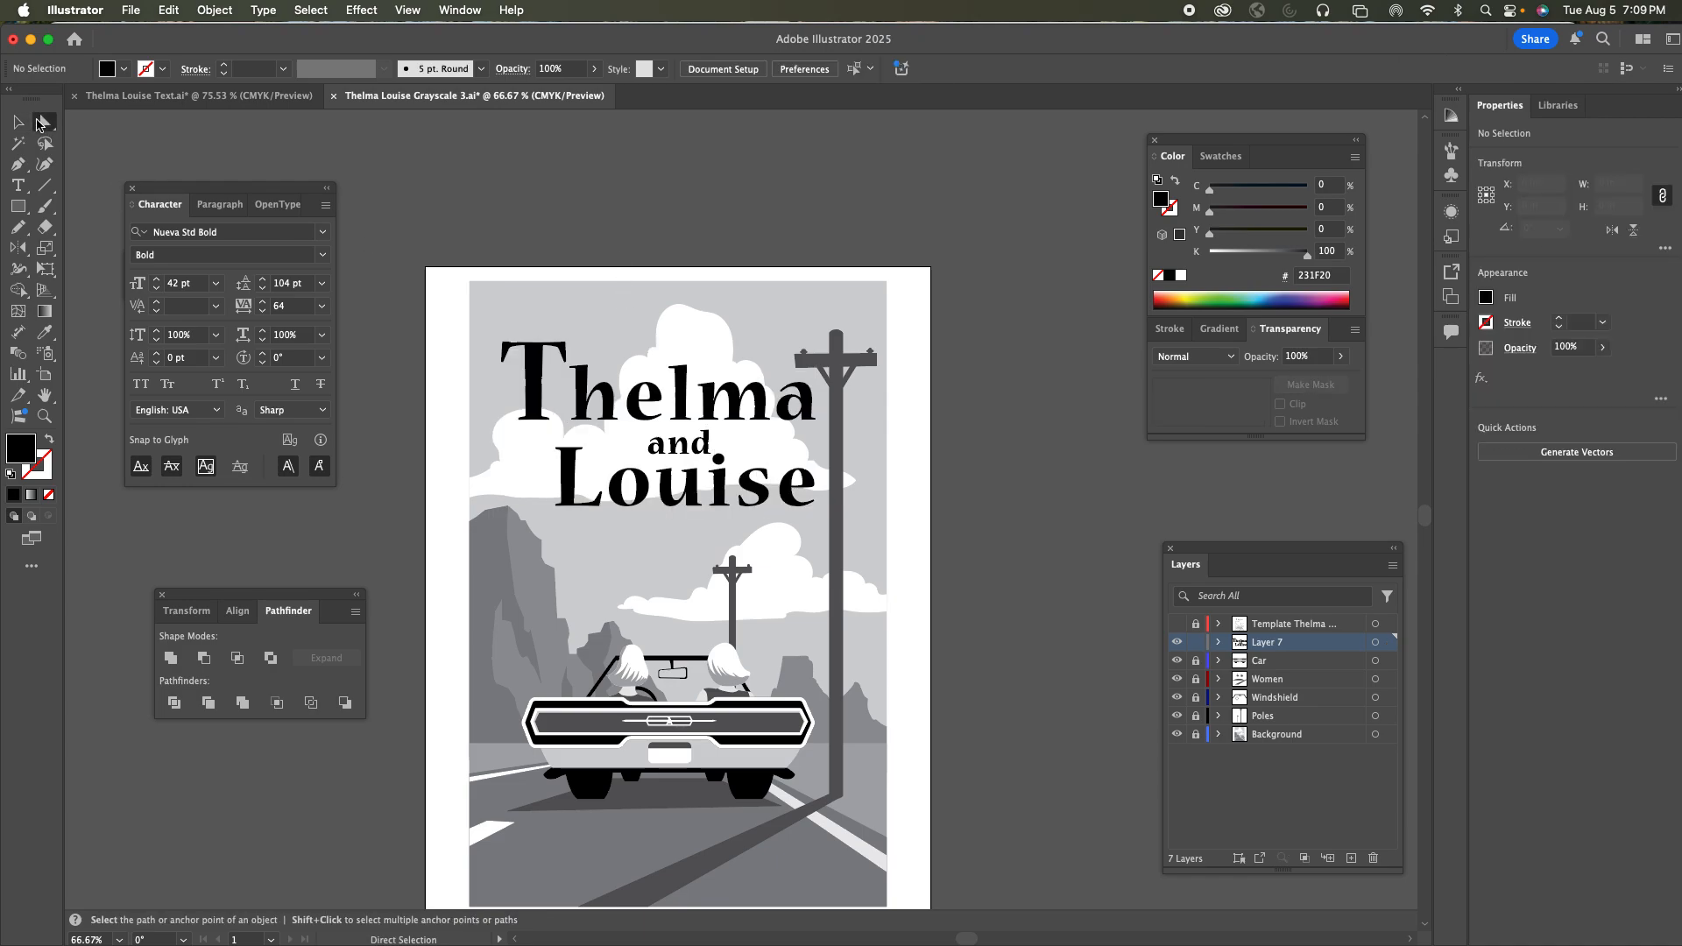
click(93, 143)
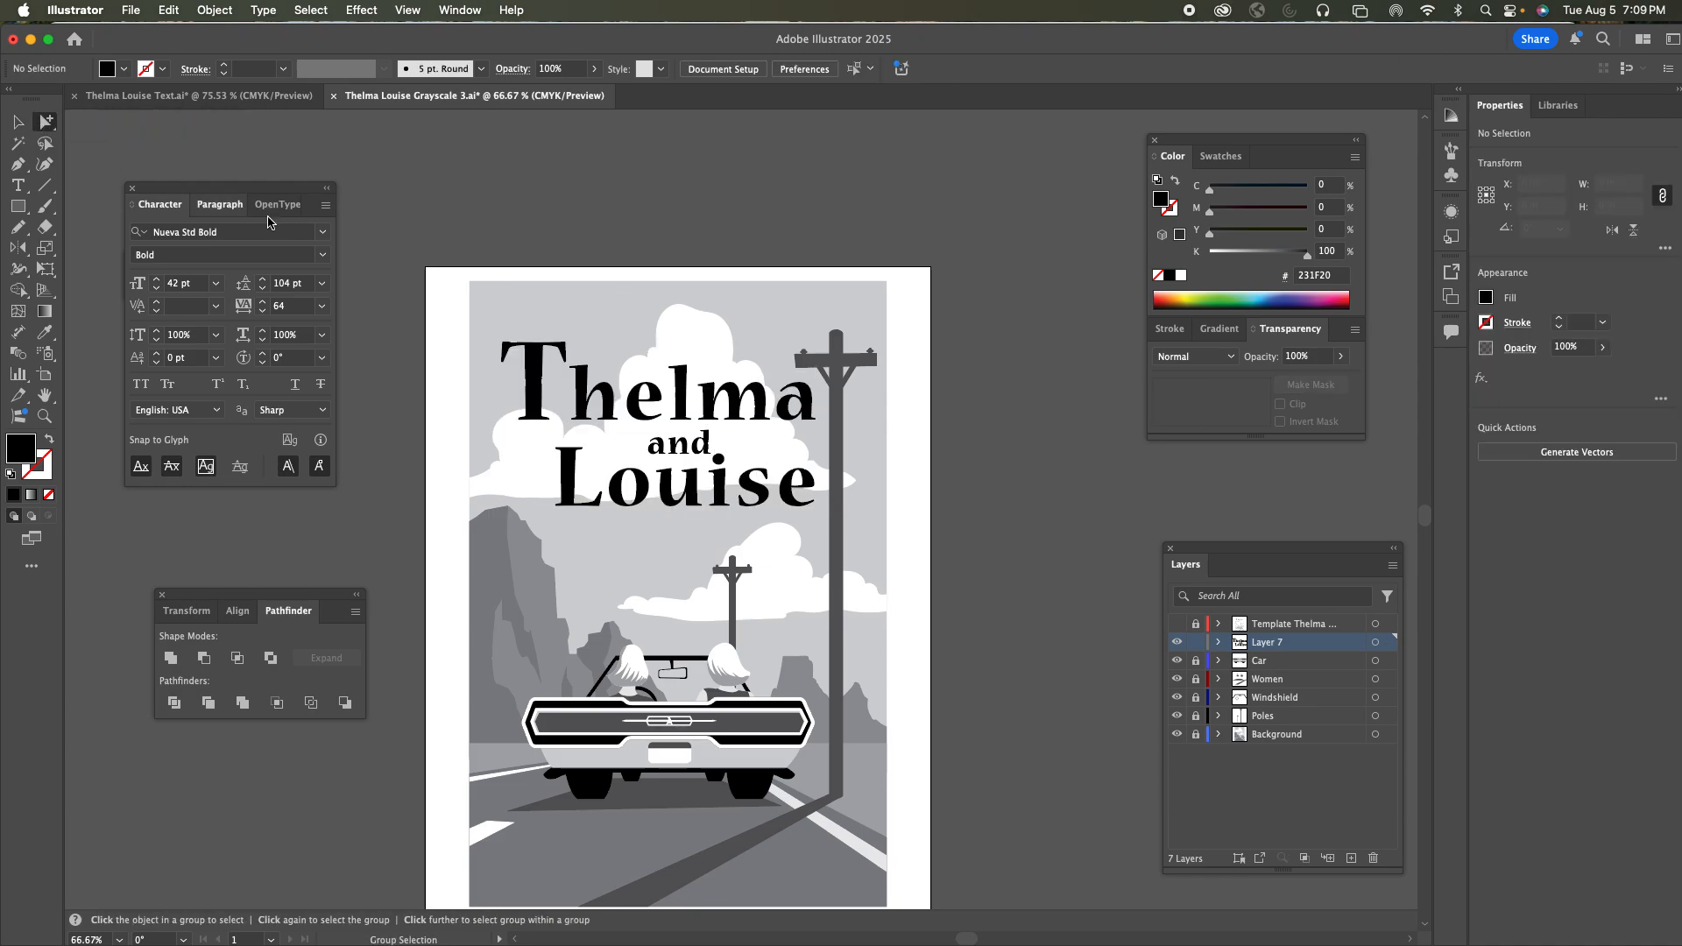
click(637, 404)
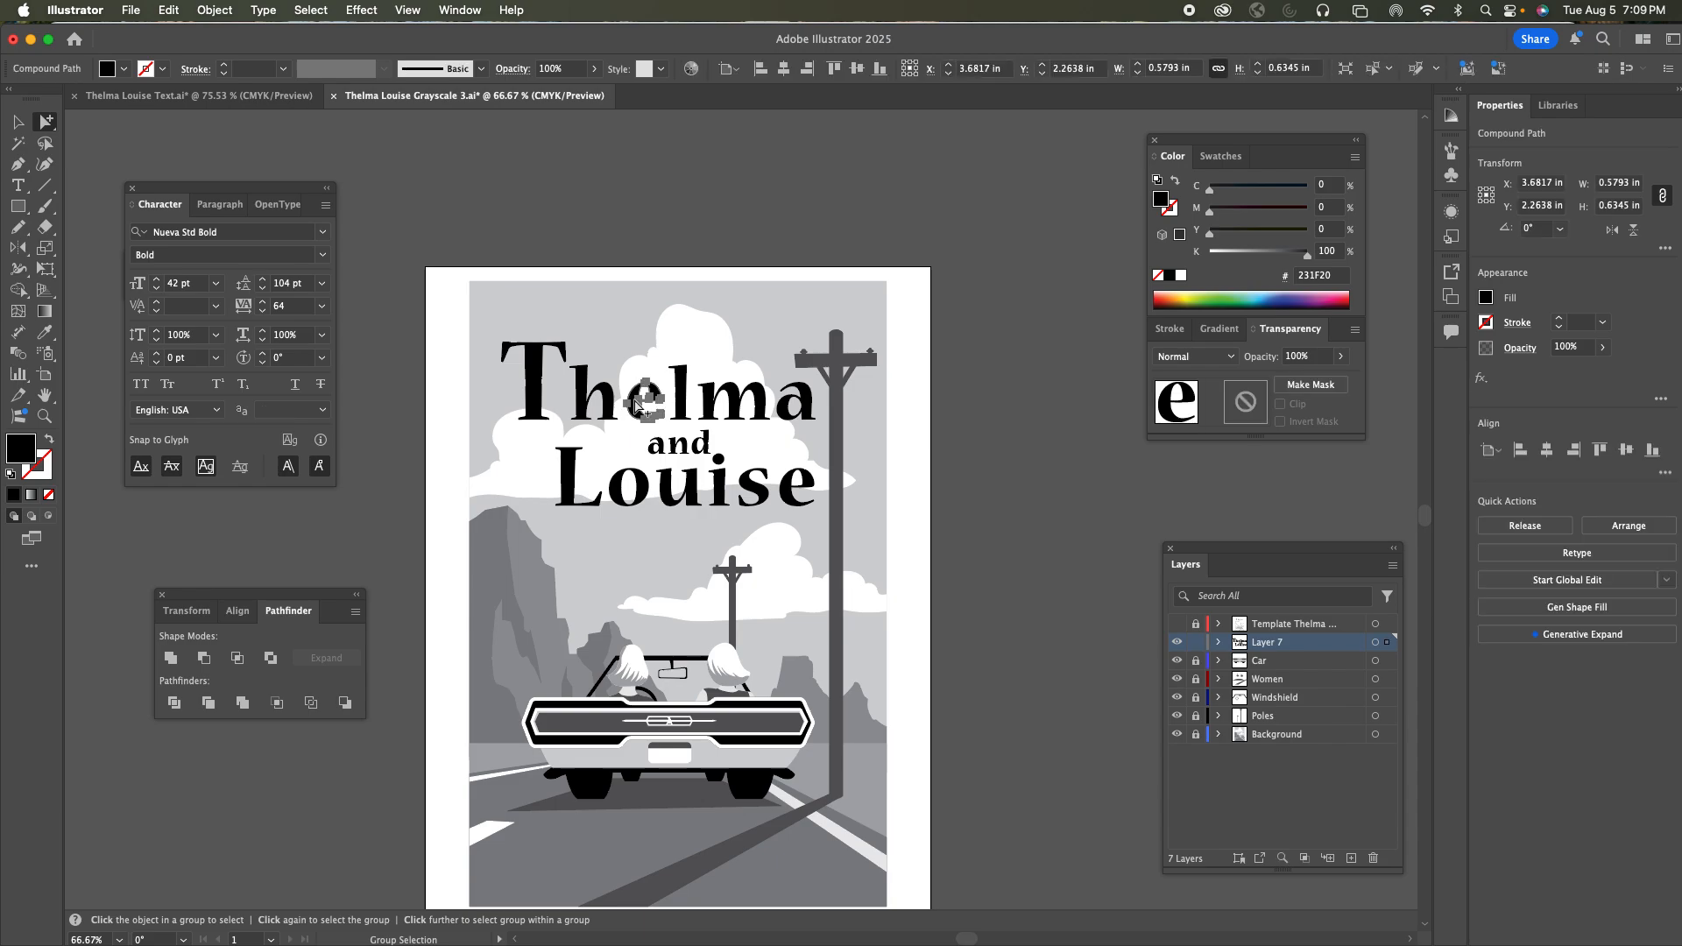
click(610, 269)
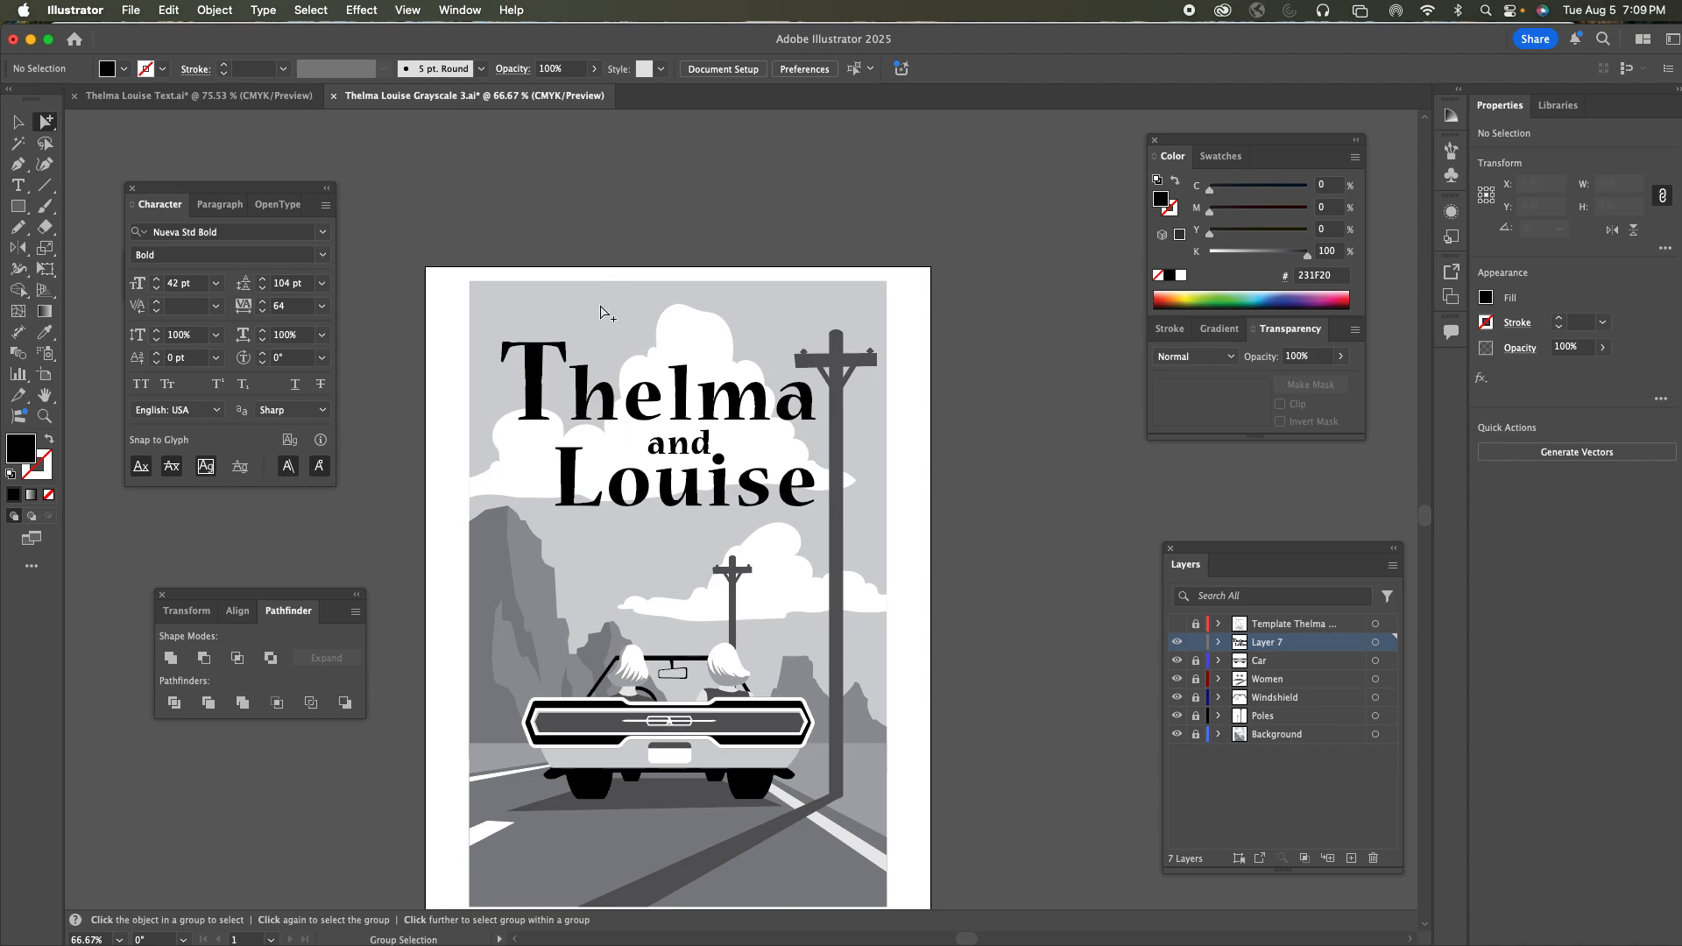
Try pulling the top corner anchor point of the l in Thelma upward, undo it, and select the letter's upper anchor points
key(z)
click(601, 392)
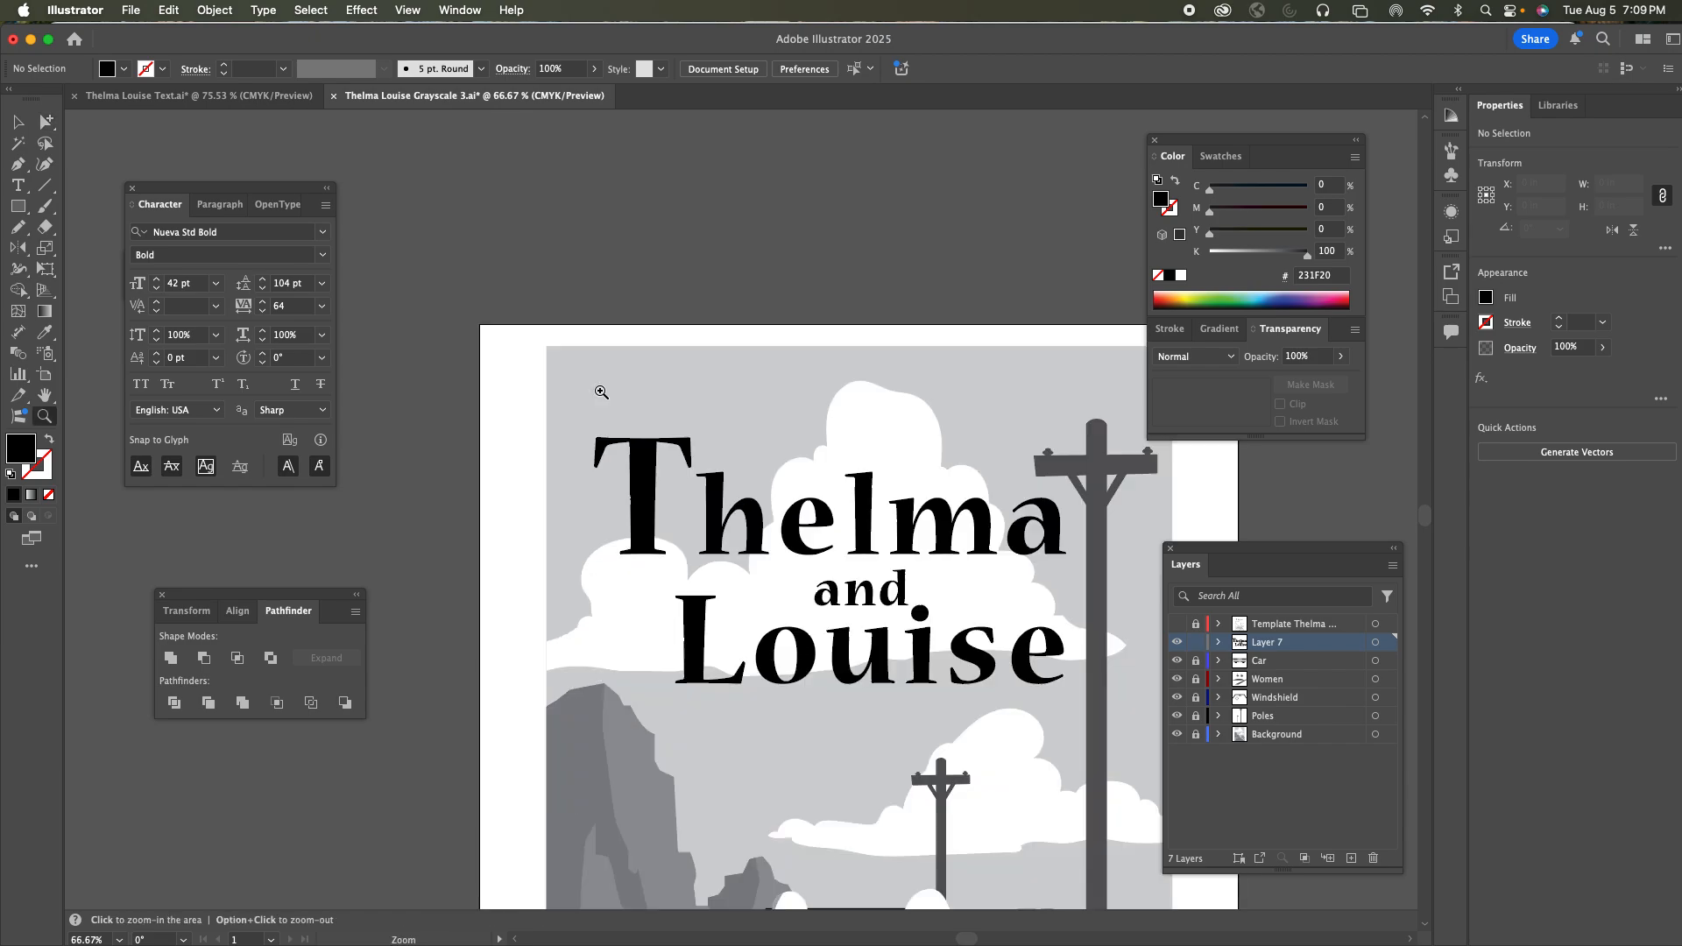
click(746, 501)
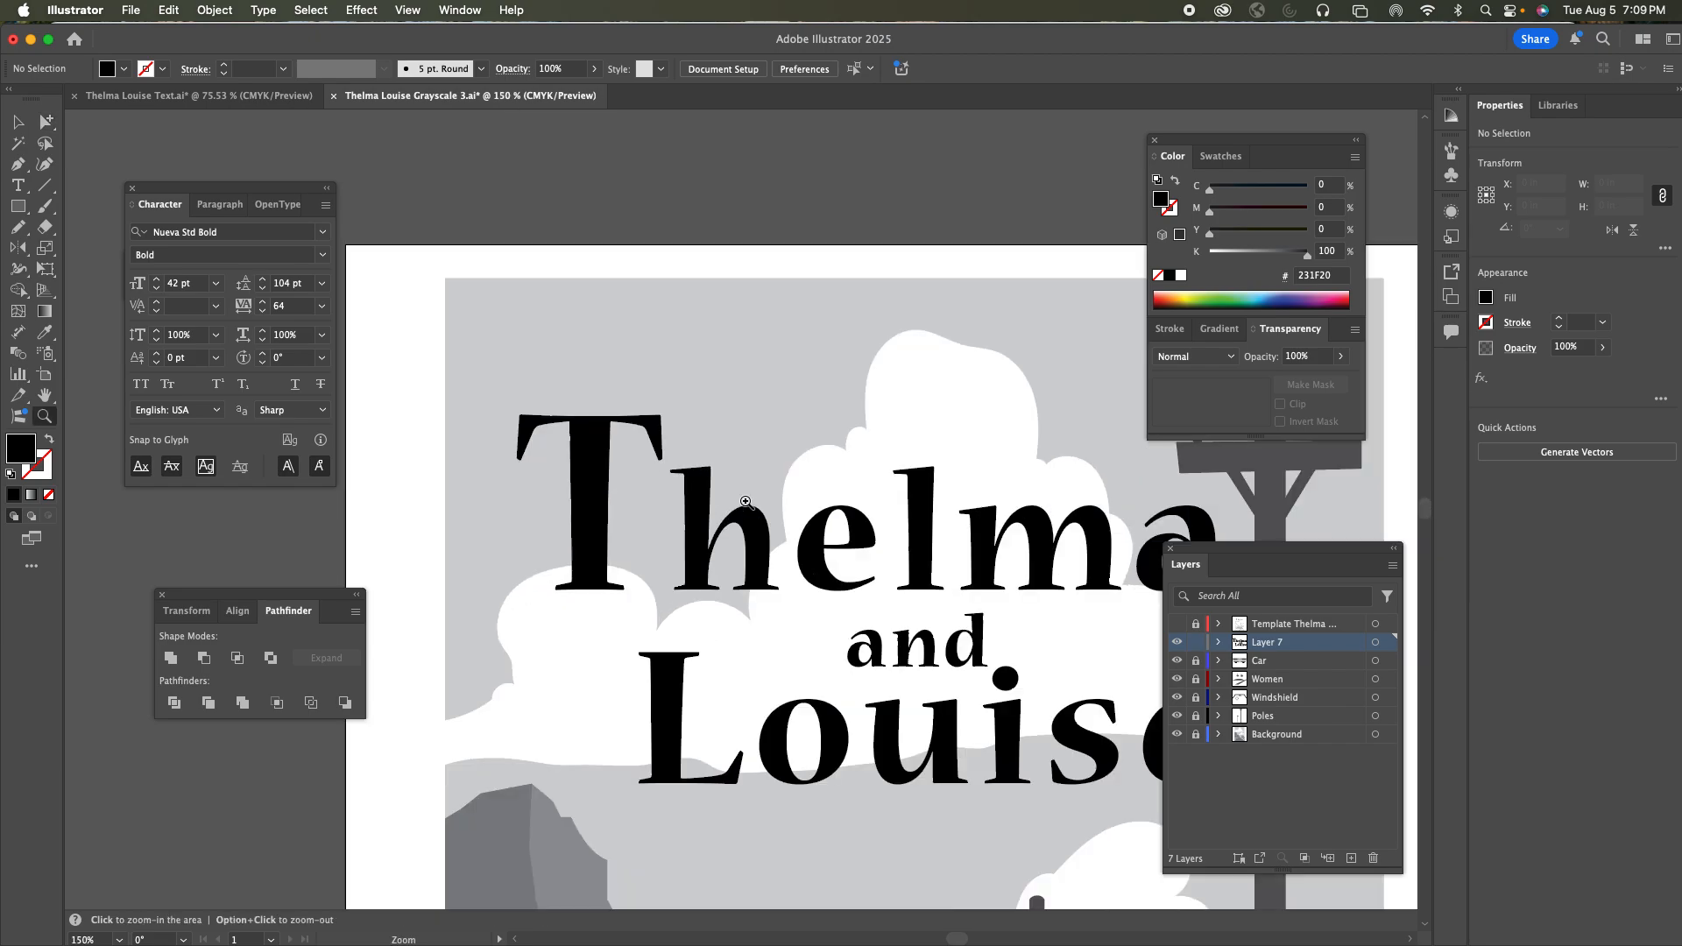
drag(746, 502, 677, 360)
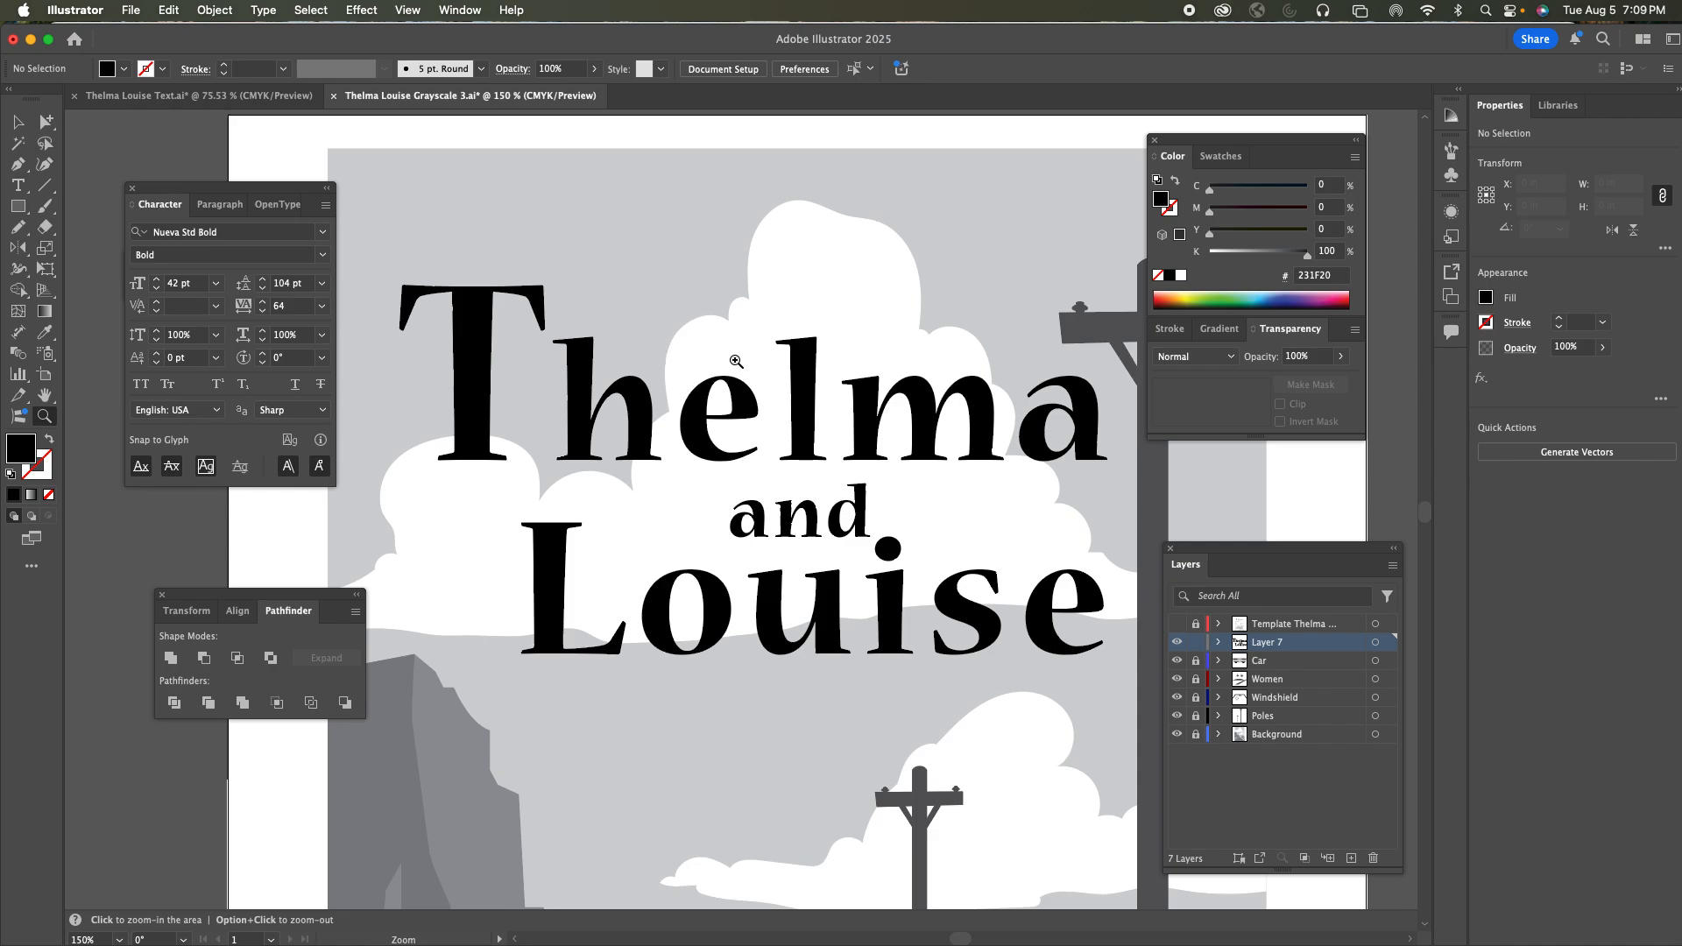
key(a)
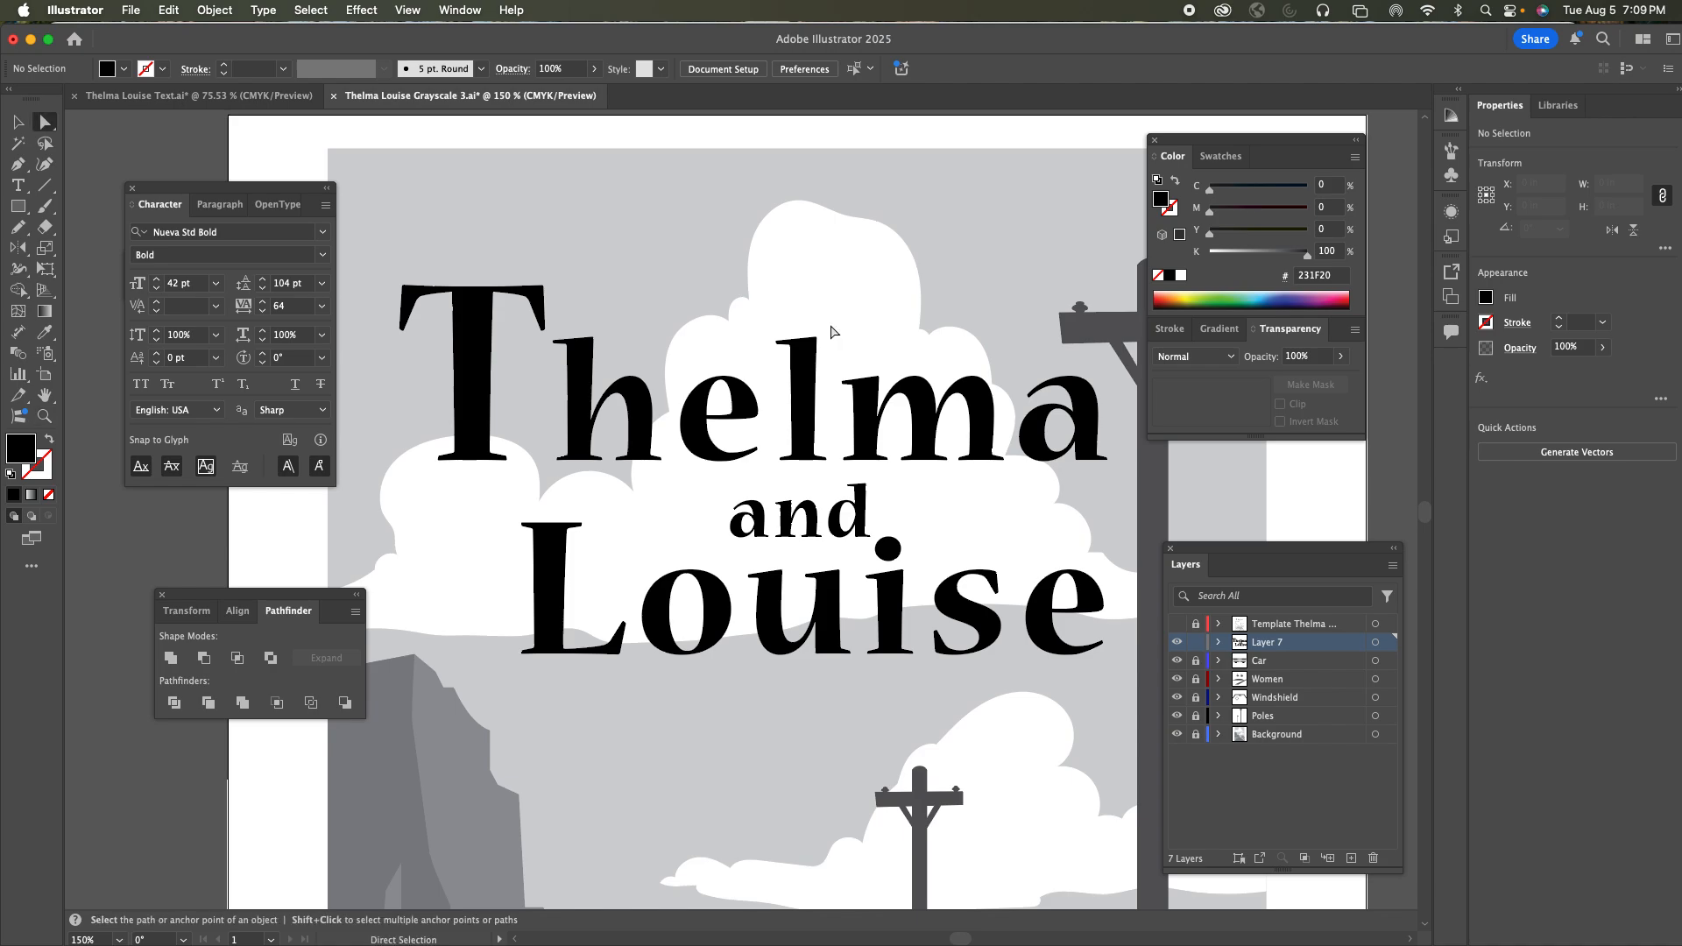
click(816, 339)
drag(816, 338, 823, 305)
key(super+z)
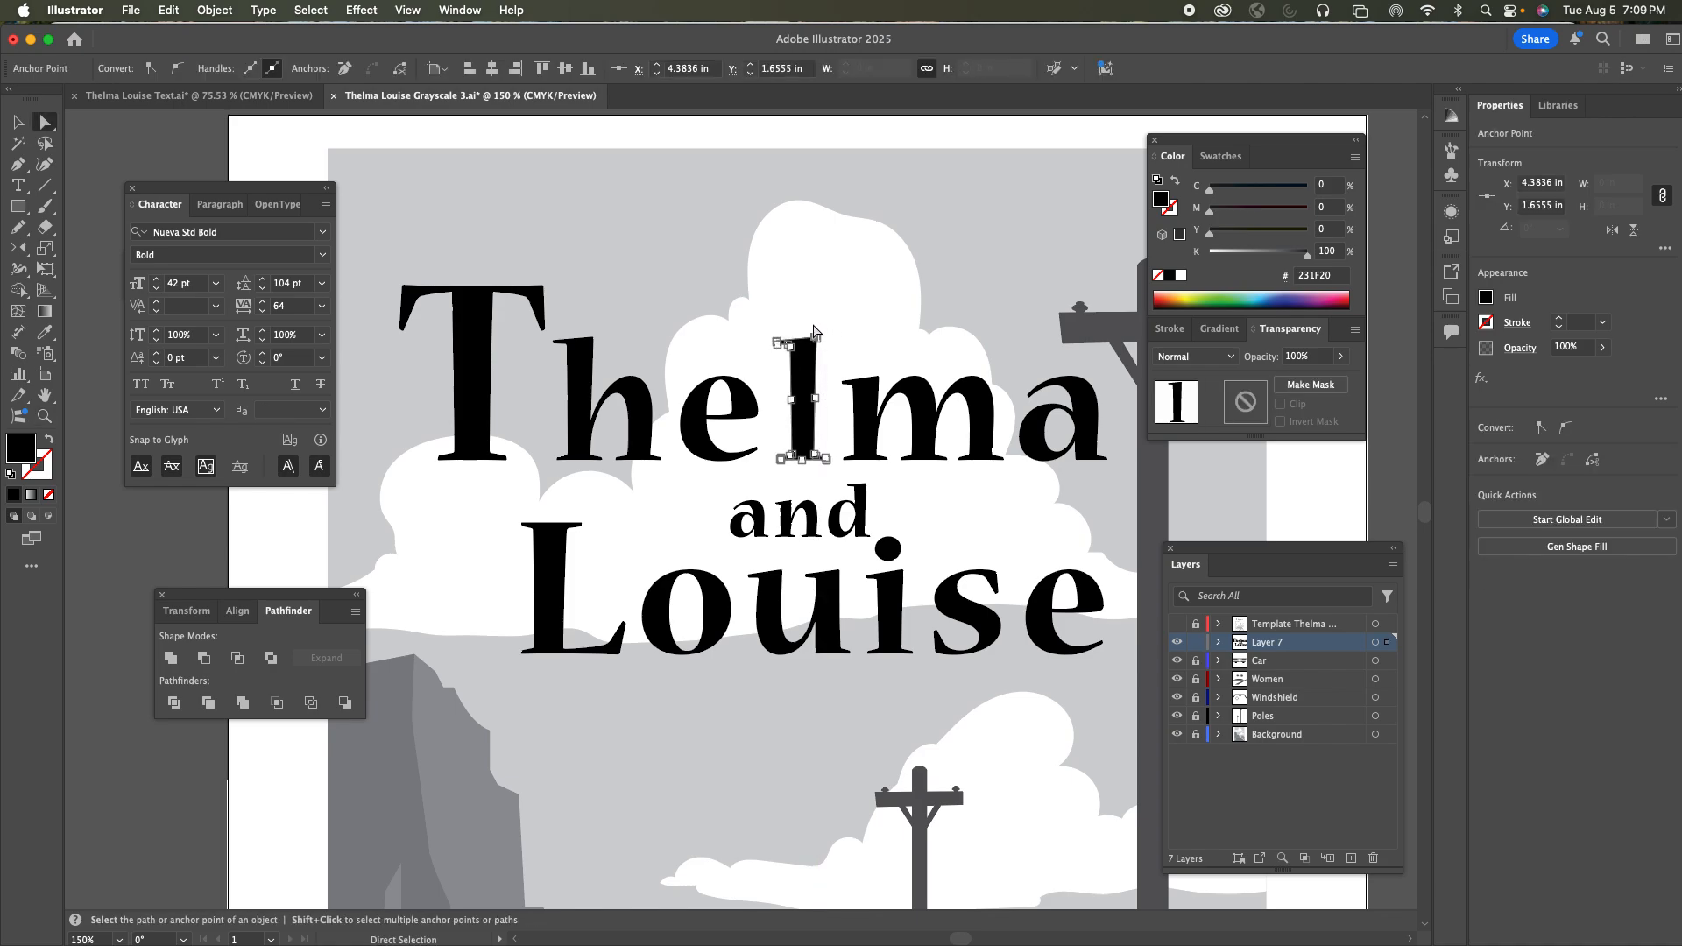
drag(807, 322, 843, 369)
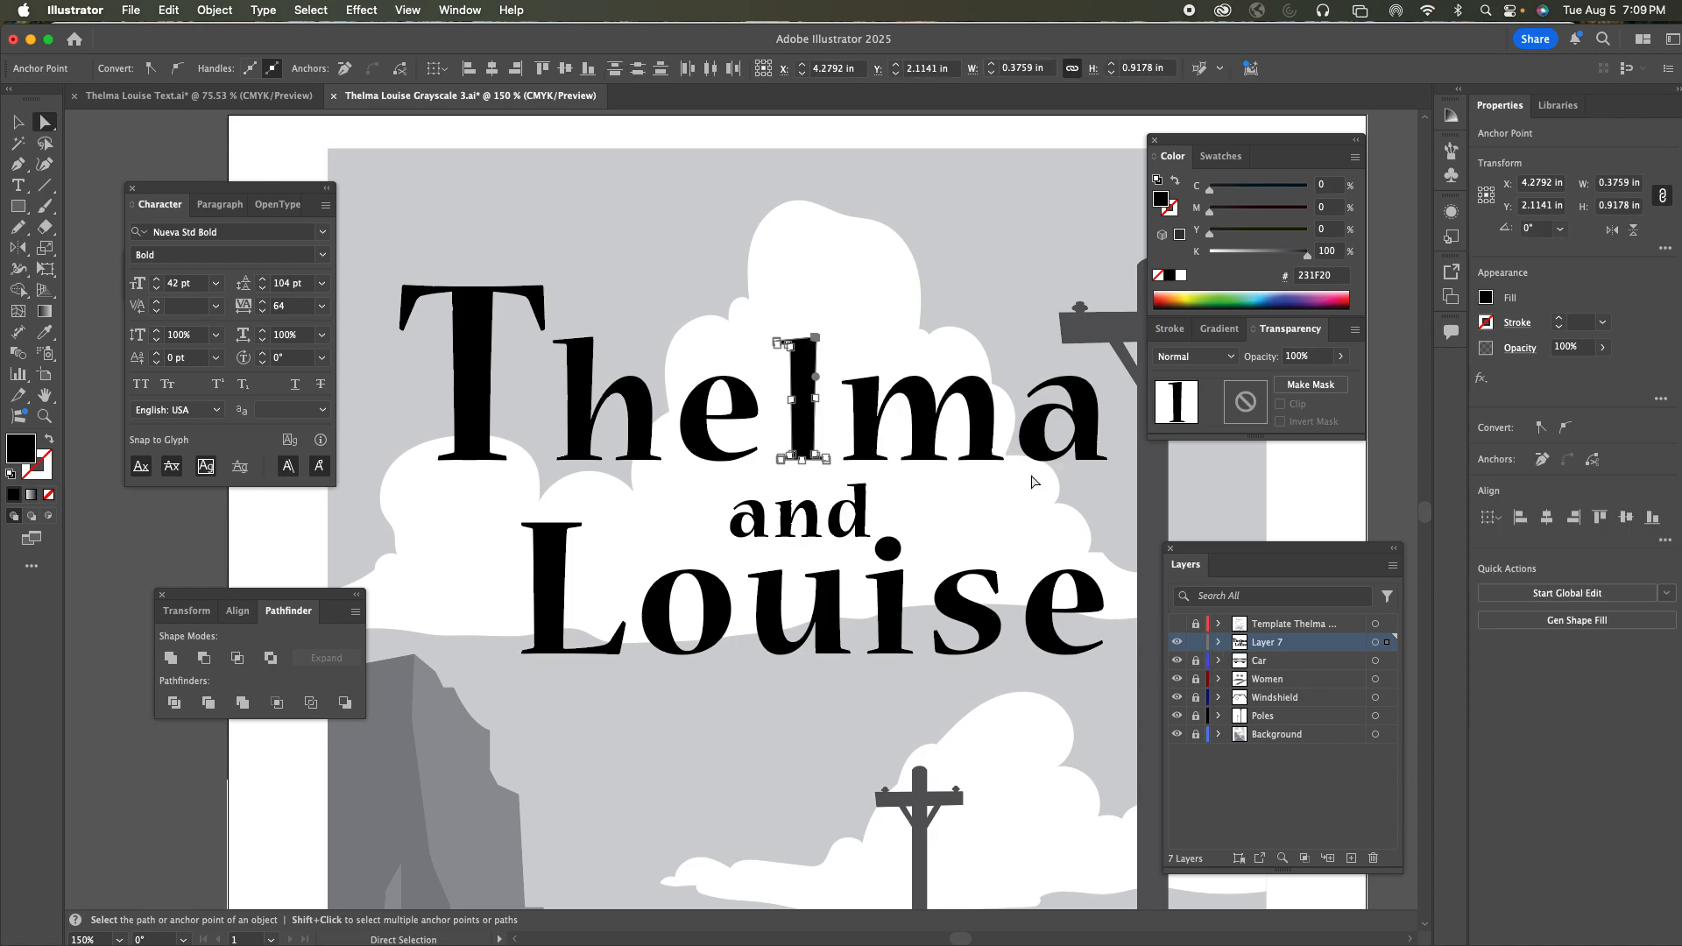
Unlock the layers from Car through Background and shift the large white cloud behind the title slightly down and to the right
drag(1195, 661, 1199, 735)
click(874, 328)
drag(800, 326, 830, 355)
drag(1196, 660, 1198, 737)
click(990, 362)
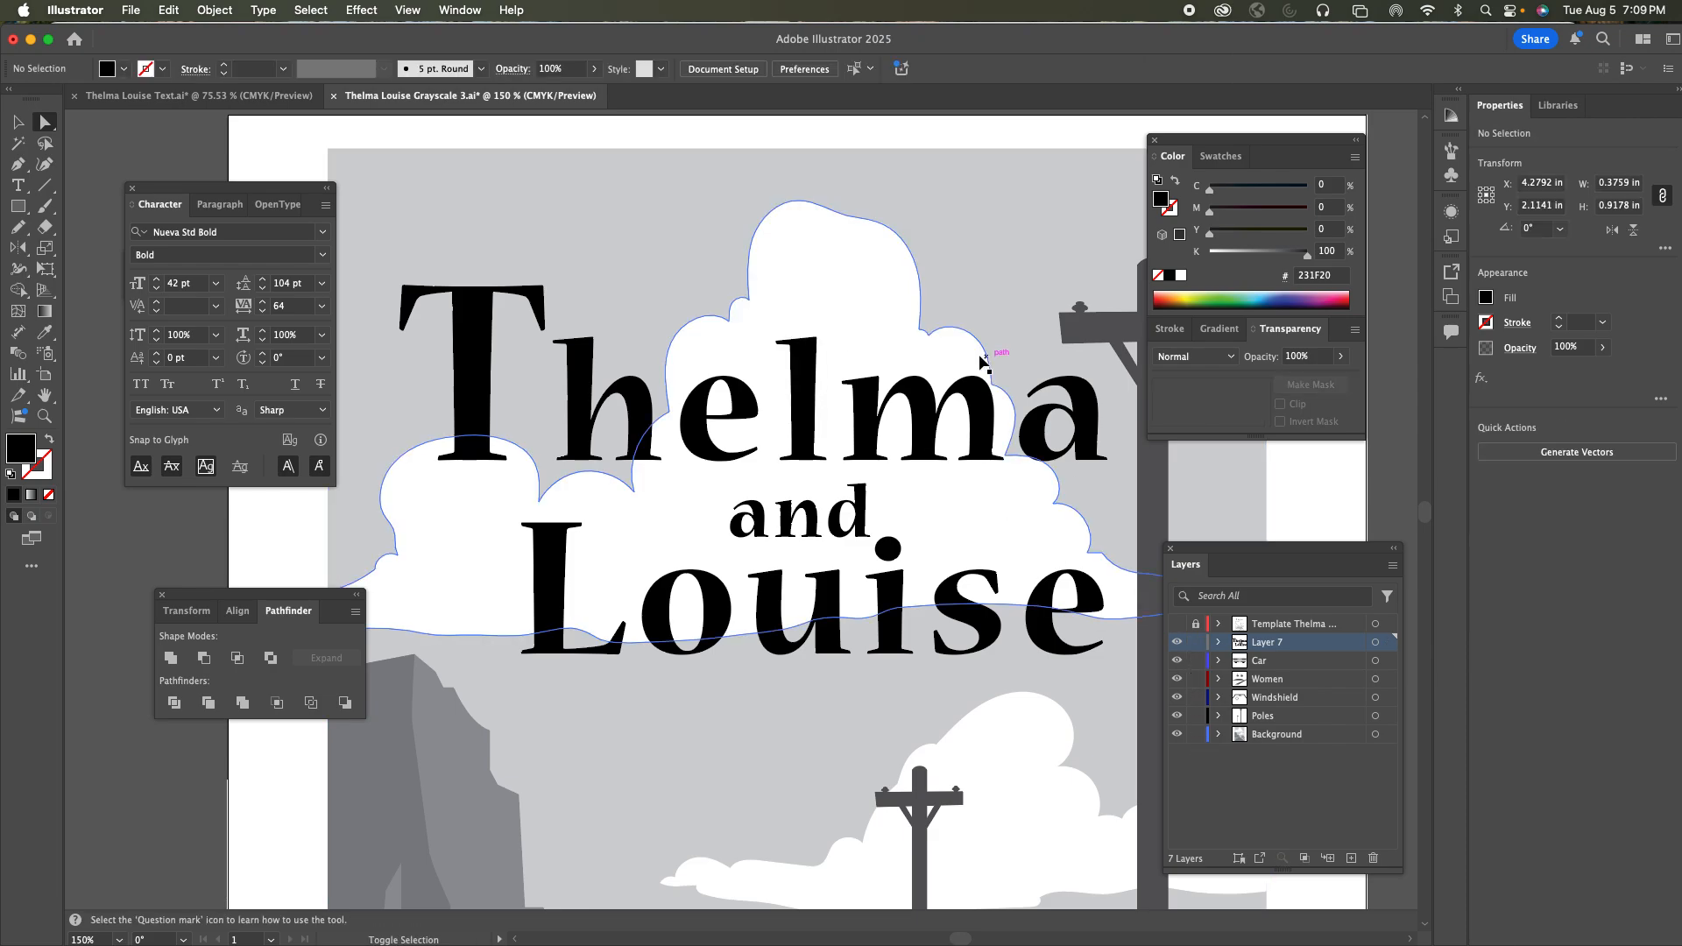
drag(804, 329, 828, 371)
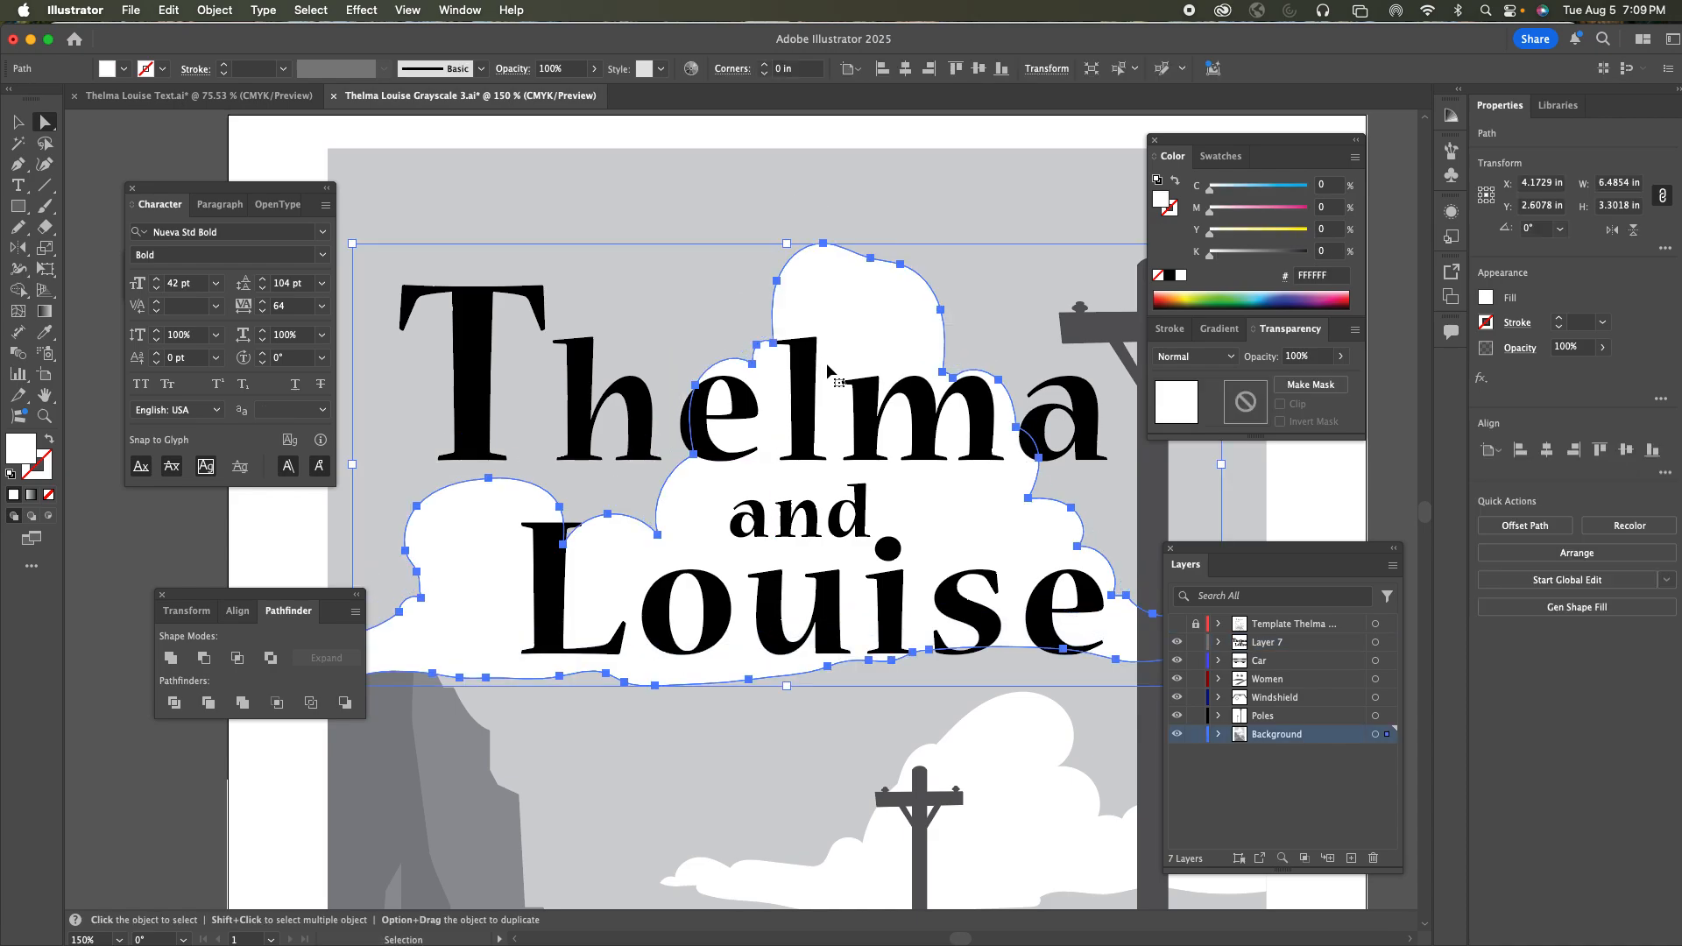
Undo the shift of the large white cloud and lock the layers from Car through Background
key(super+z)
drag(1196, 664, 1198, 737)
Try pulling the upper points of the l in Thelma upward into a tall spike, and undo it
drag(815, 349, 818, 291)
click(855, 302)
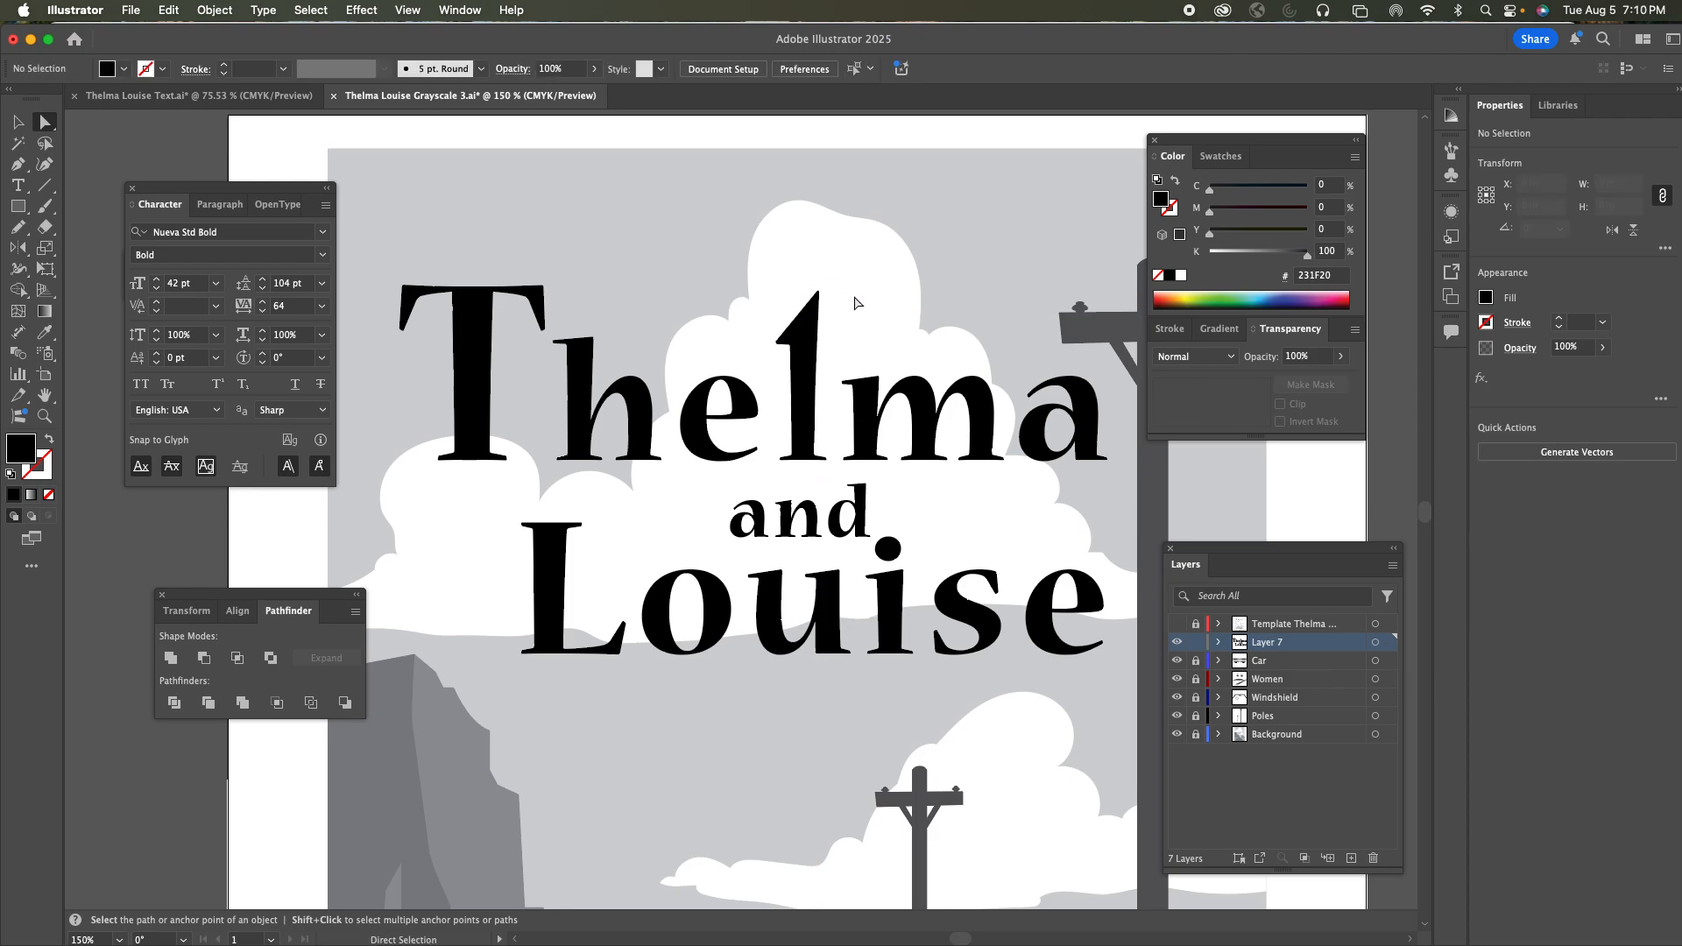
key(super)
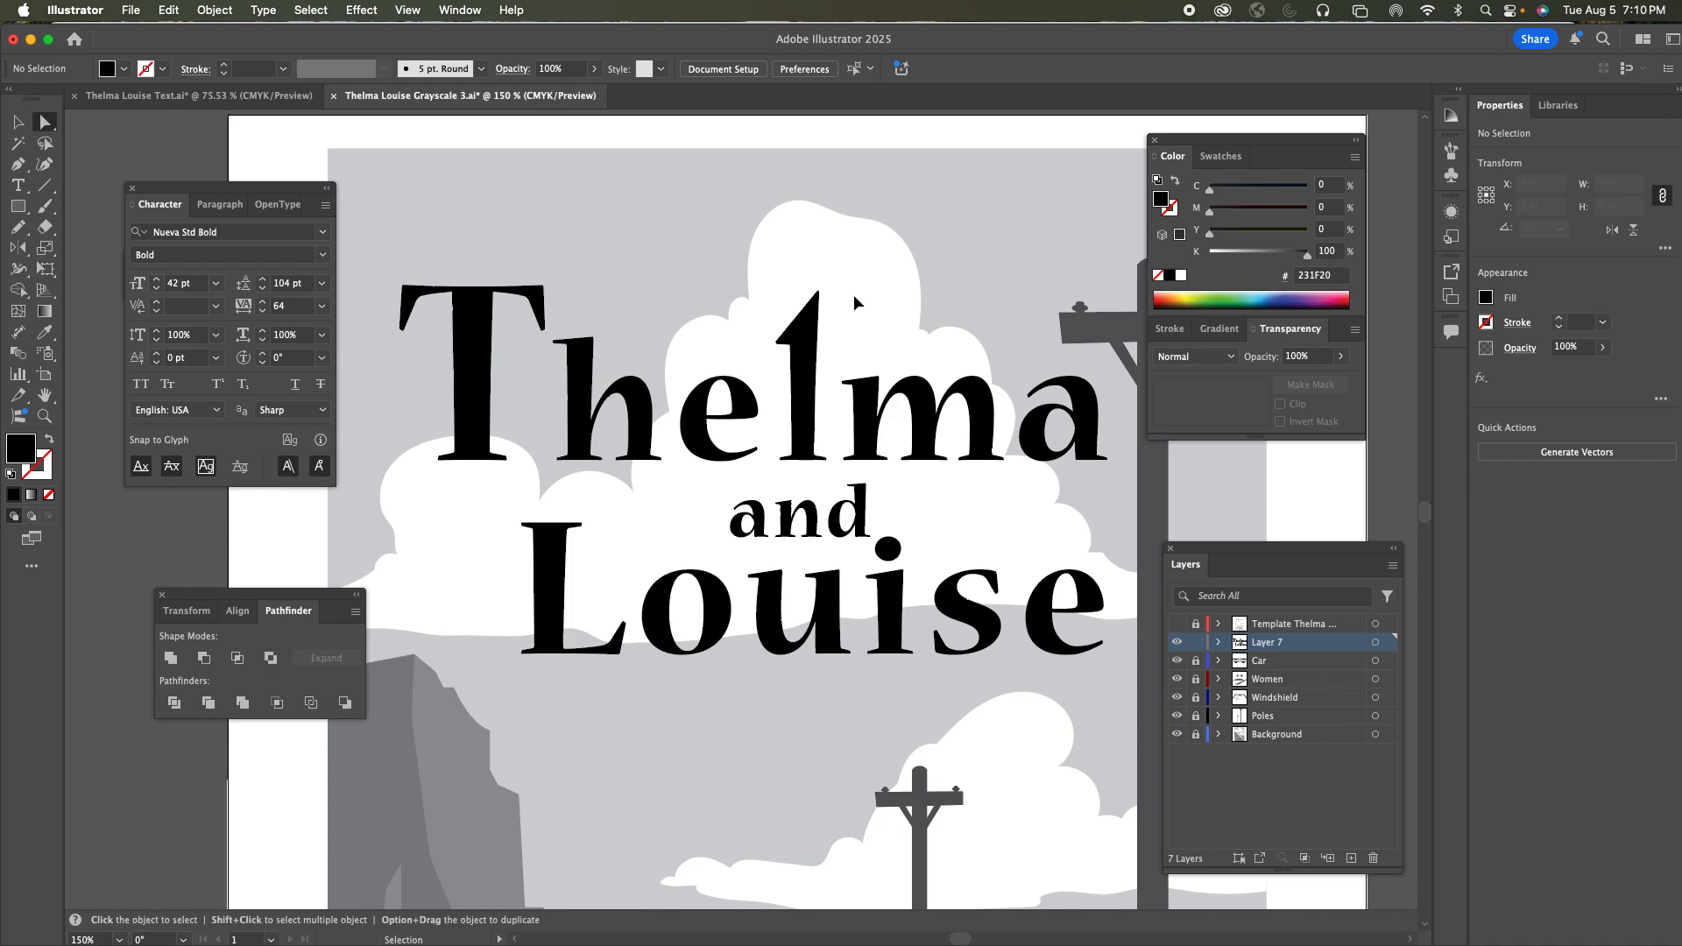
key(super+z)
key(super+z)
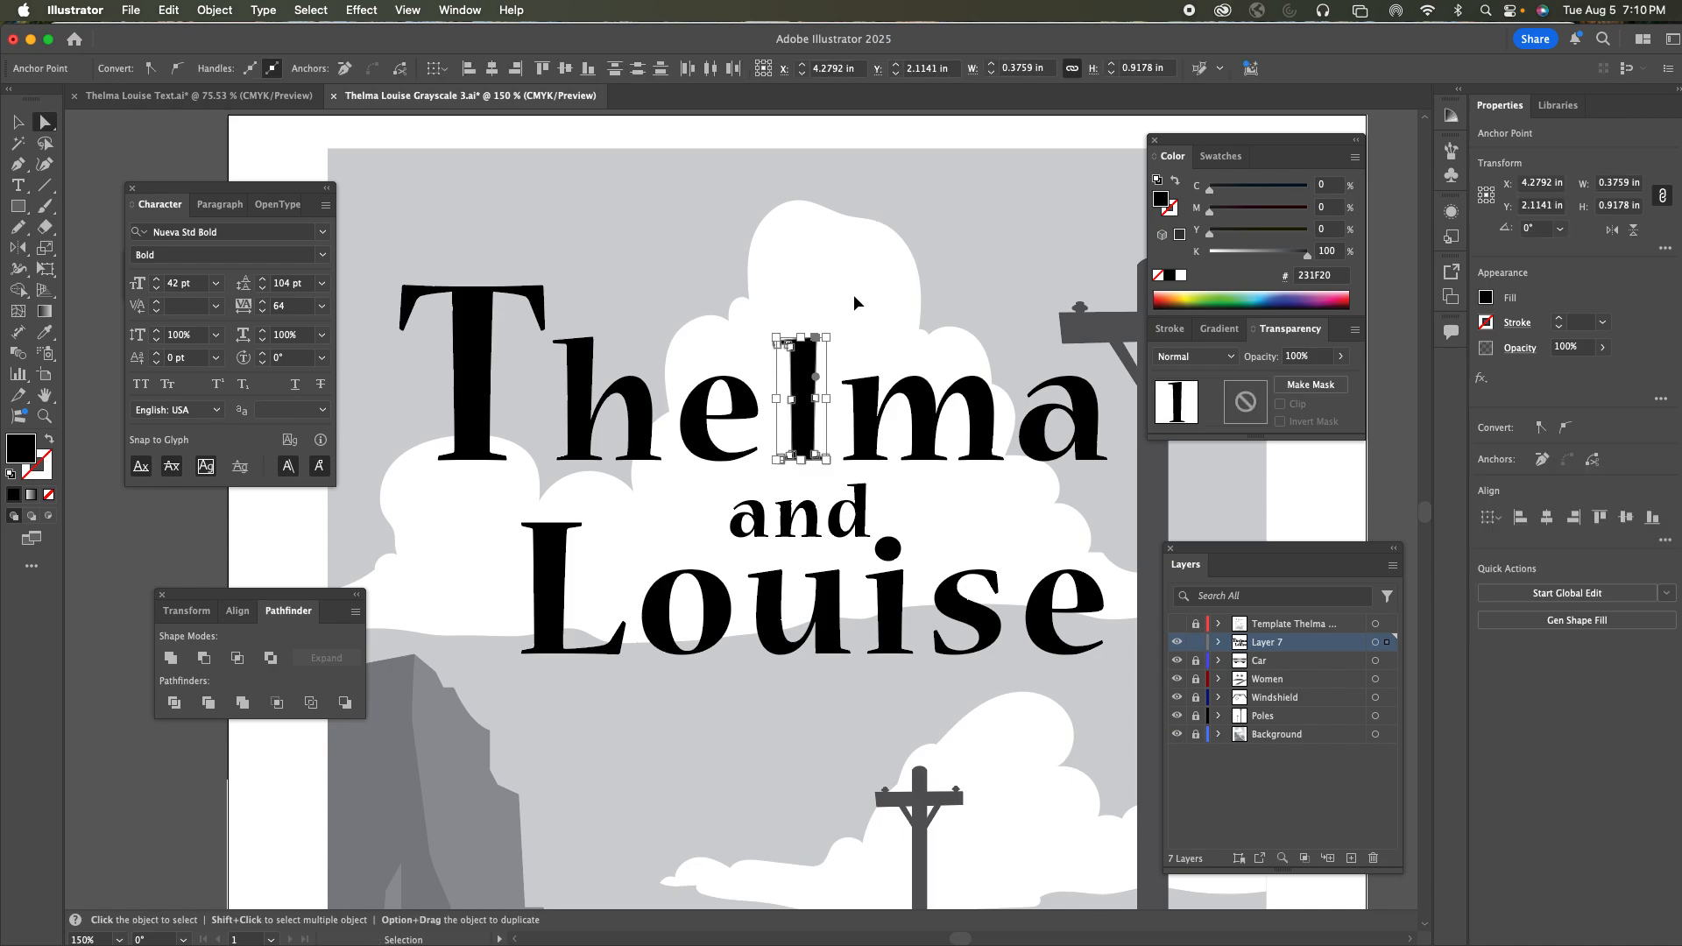
Try stretching the tip of the T's right serif downward, and undo it
mouse_move(546, 331)
mouse_down()
mouse_move(543, 357)
mouse_move(529, 339)
mouse_move(541, 350)
mouse_up()
click(582, 312)
click(577, 298)
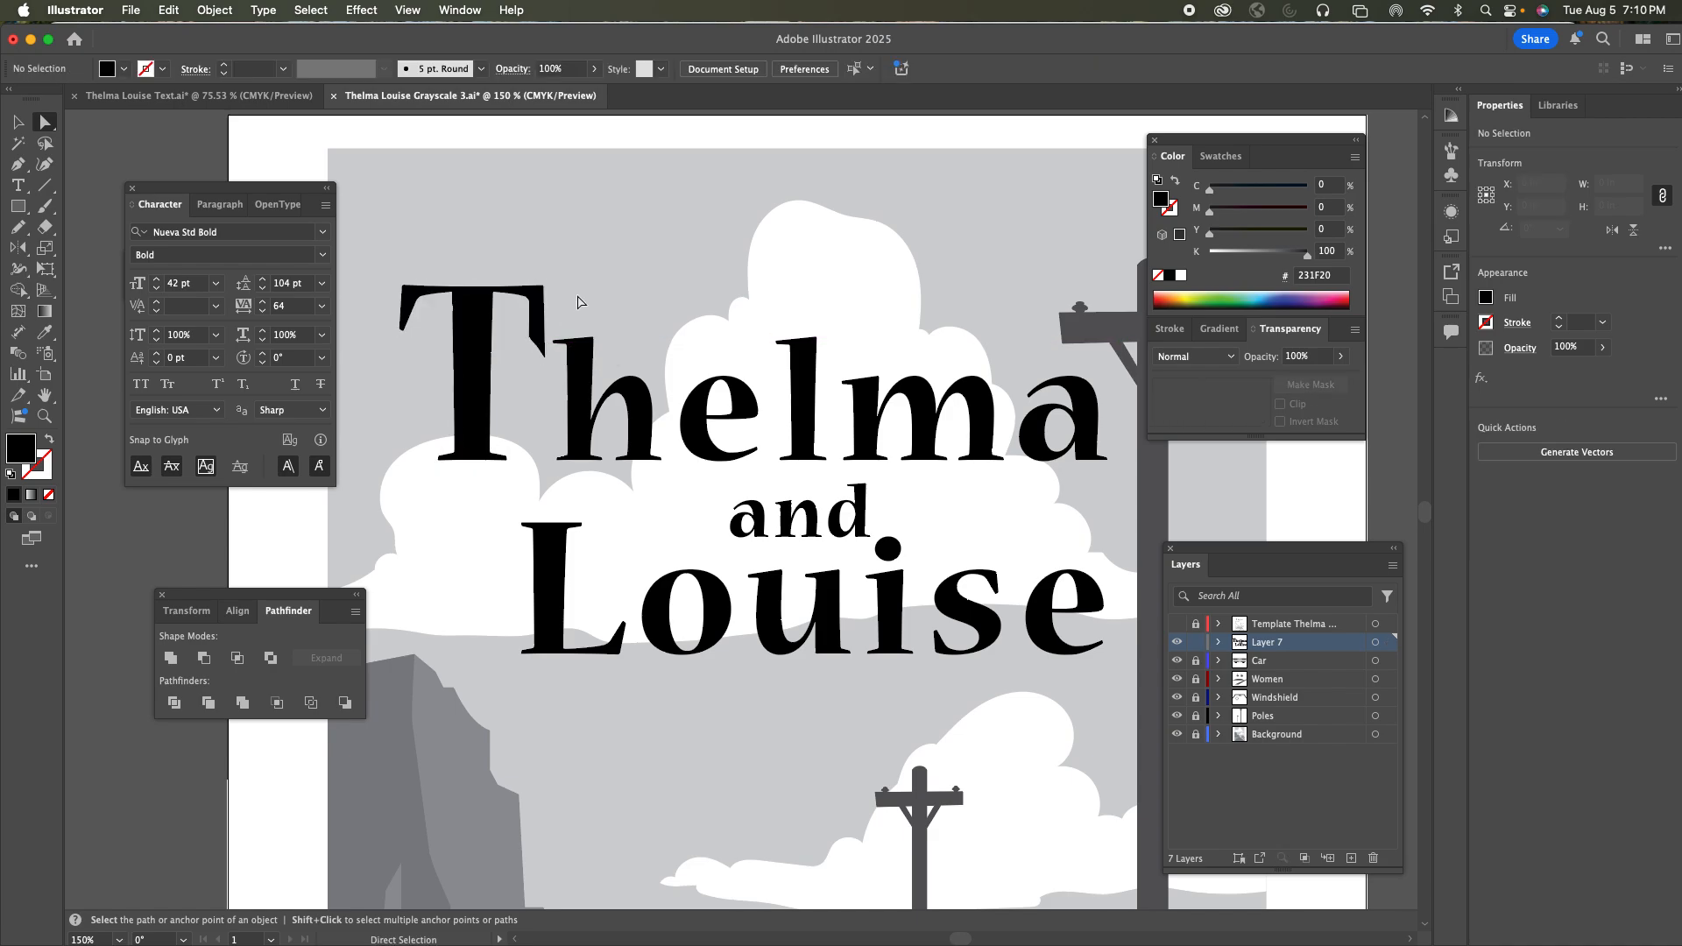
click(538, 376)
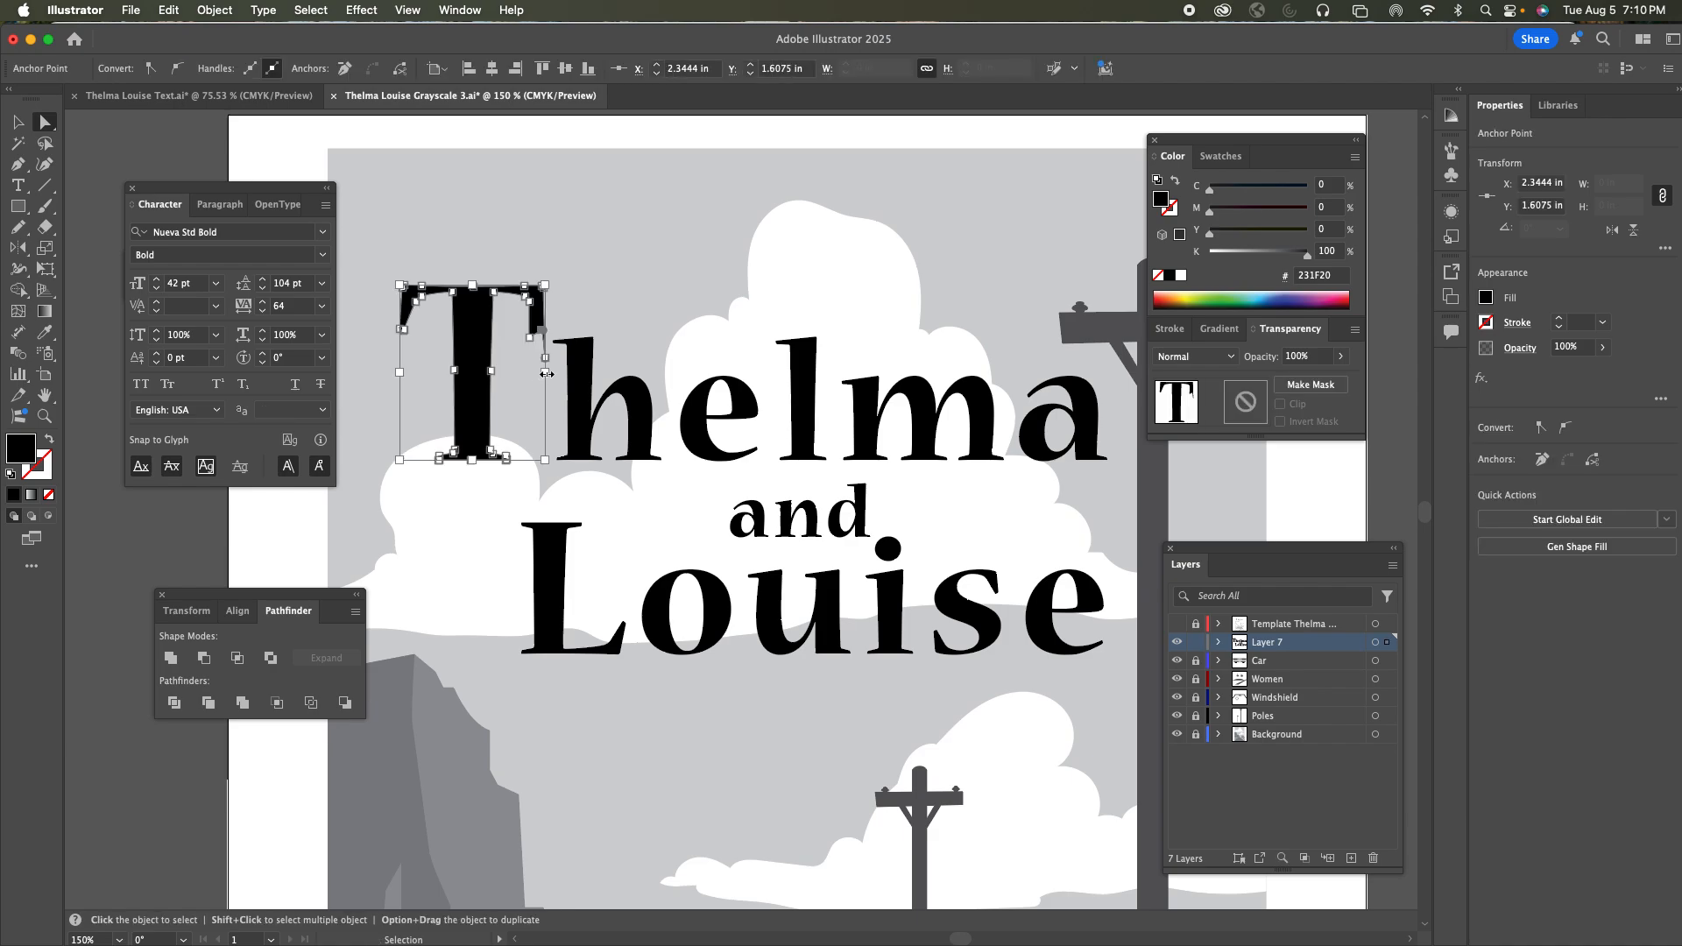
key(super+z)
Lock the layers from Car through Background again and switch to the Selection tool with nothing selected
click(591, 308)
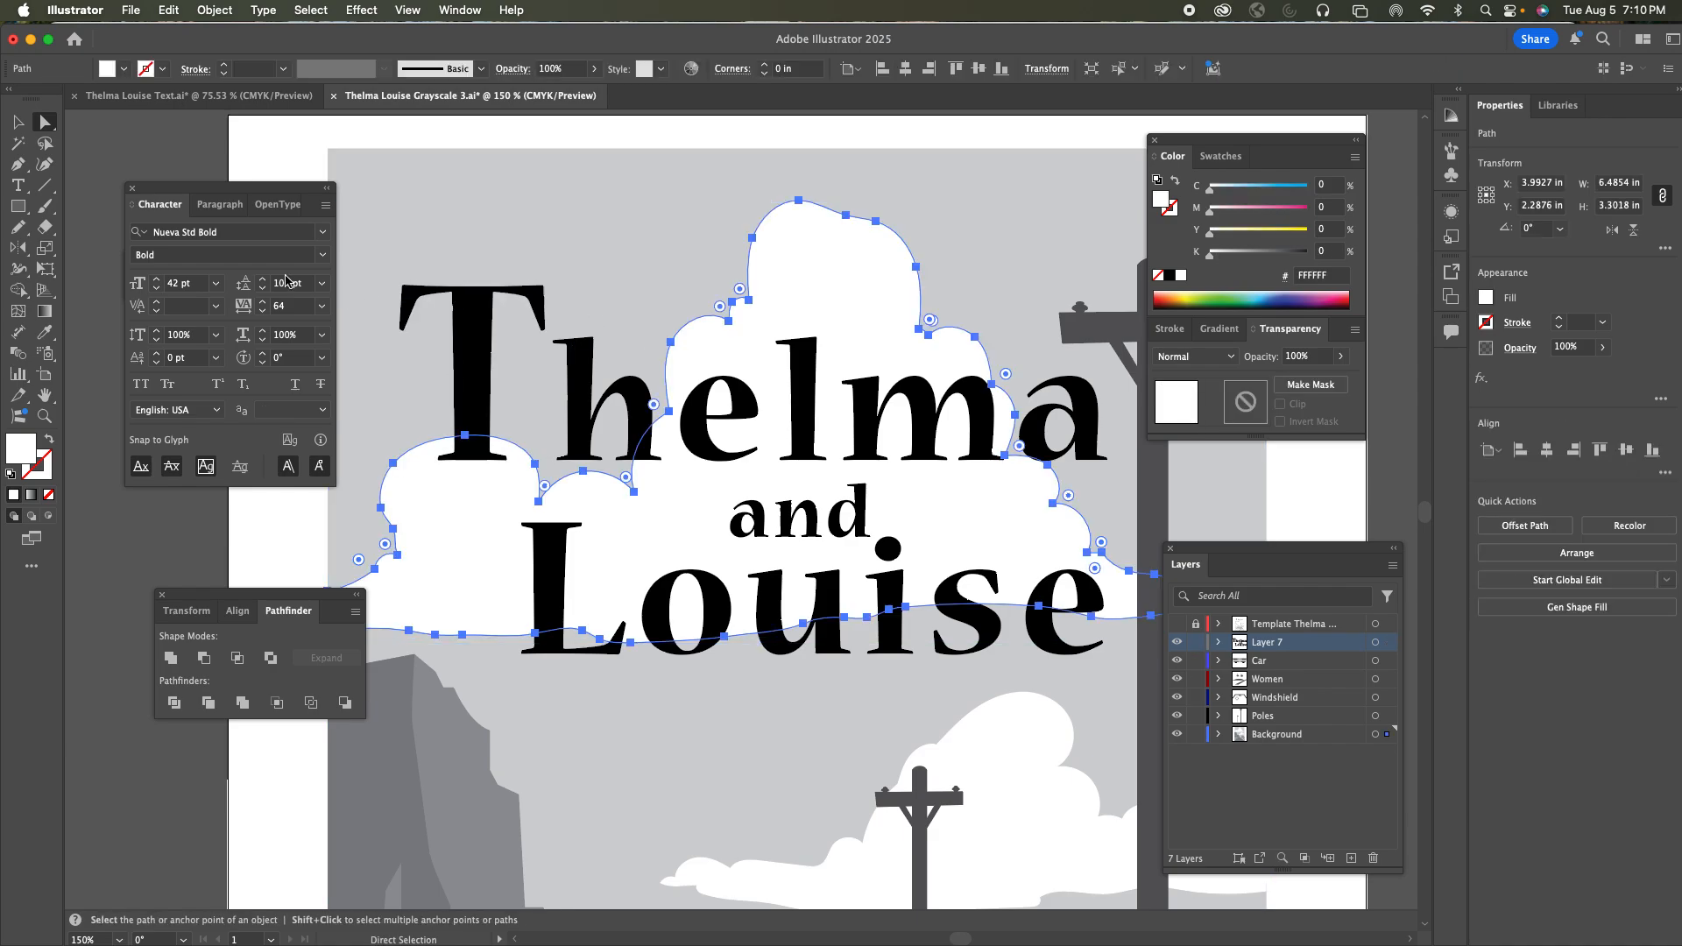
drag(1198, 678, 1198, 736)
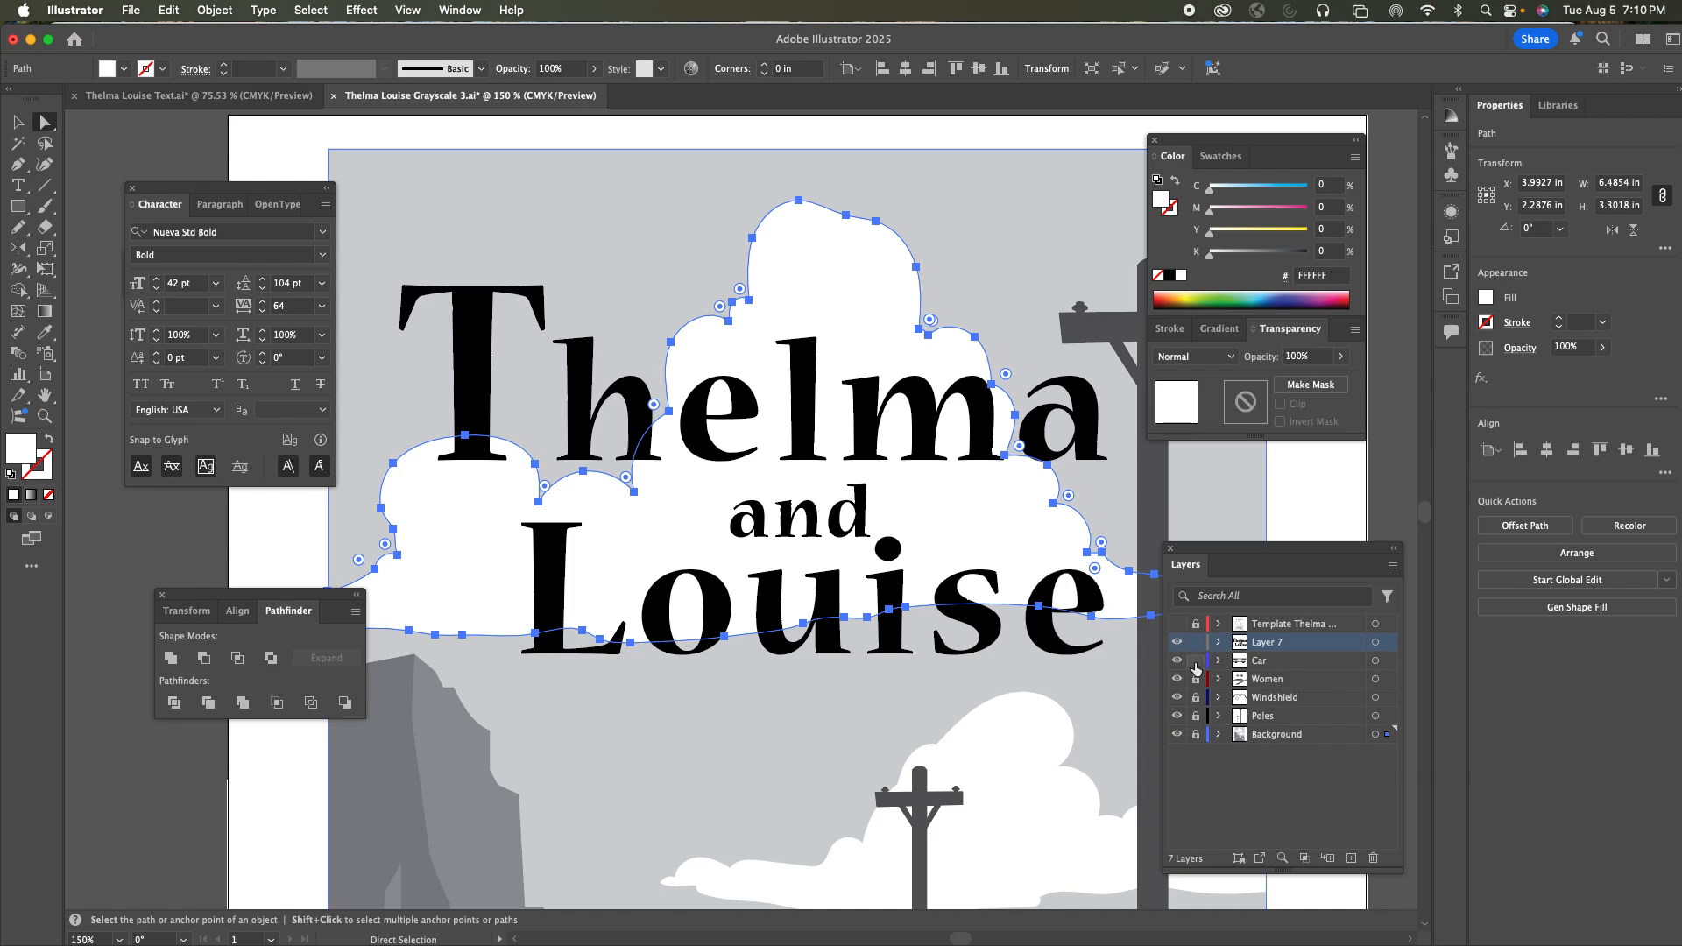
click(1196, 663)
click(19, 122)
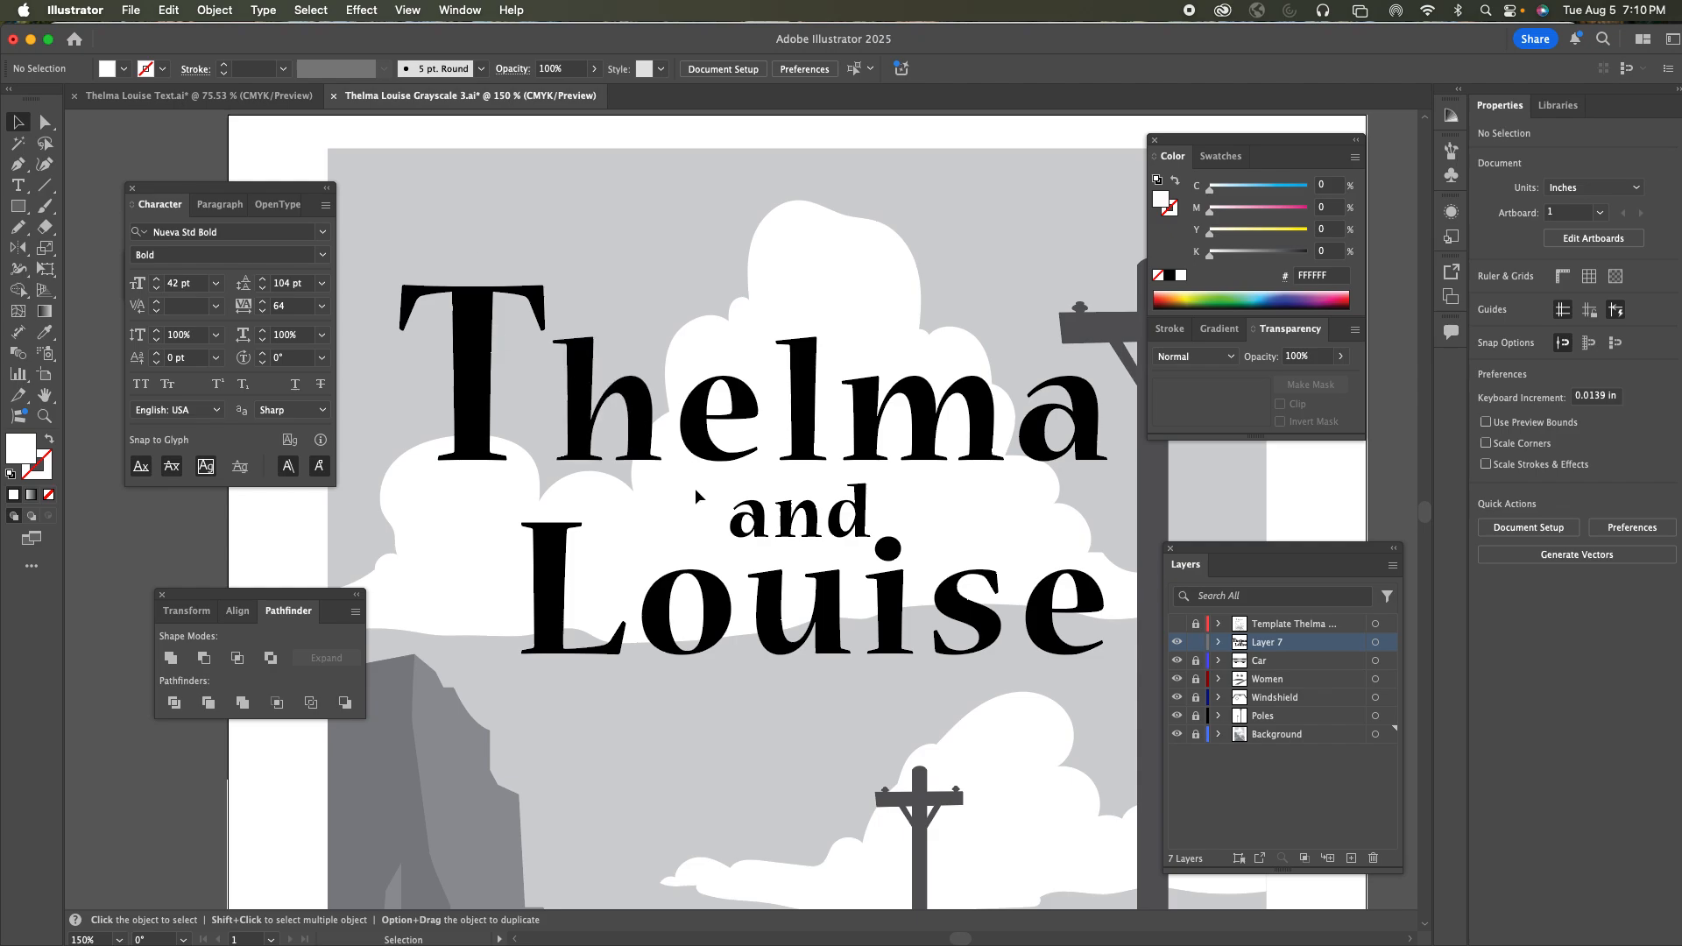
Look at the car's blank license plate, switch to Chrome, and search DaFont for "license"
drag(667, 448, 646, 222)
drag(650, 394, 643, 264)
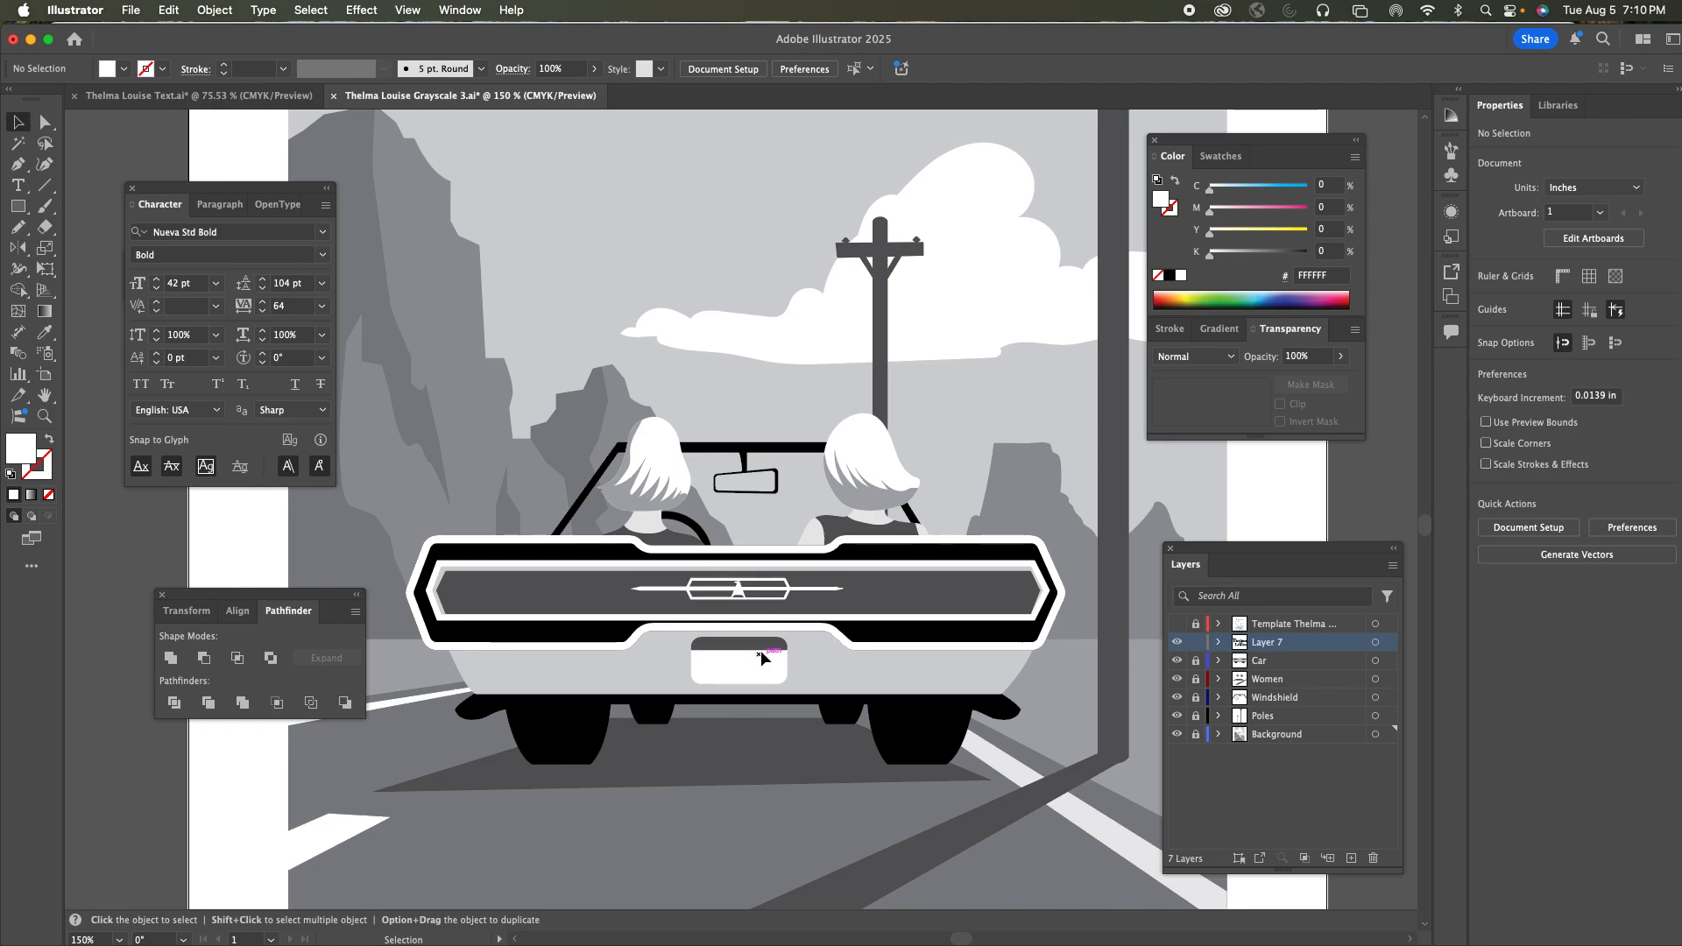
mouse_move(548, 941)
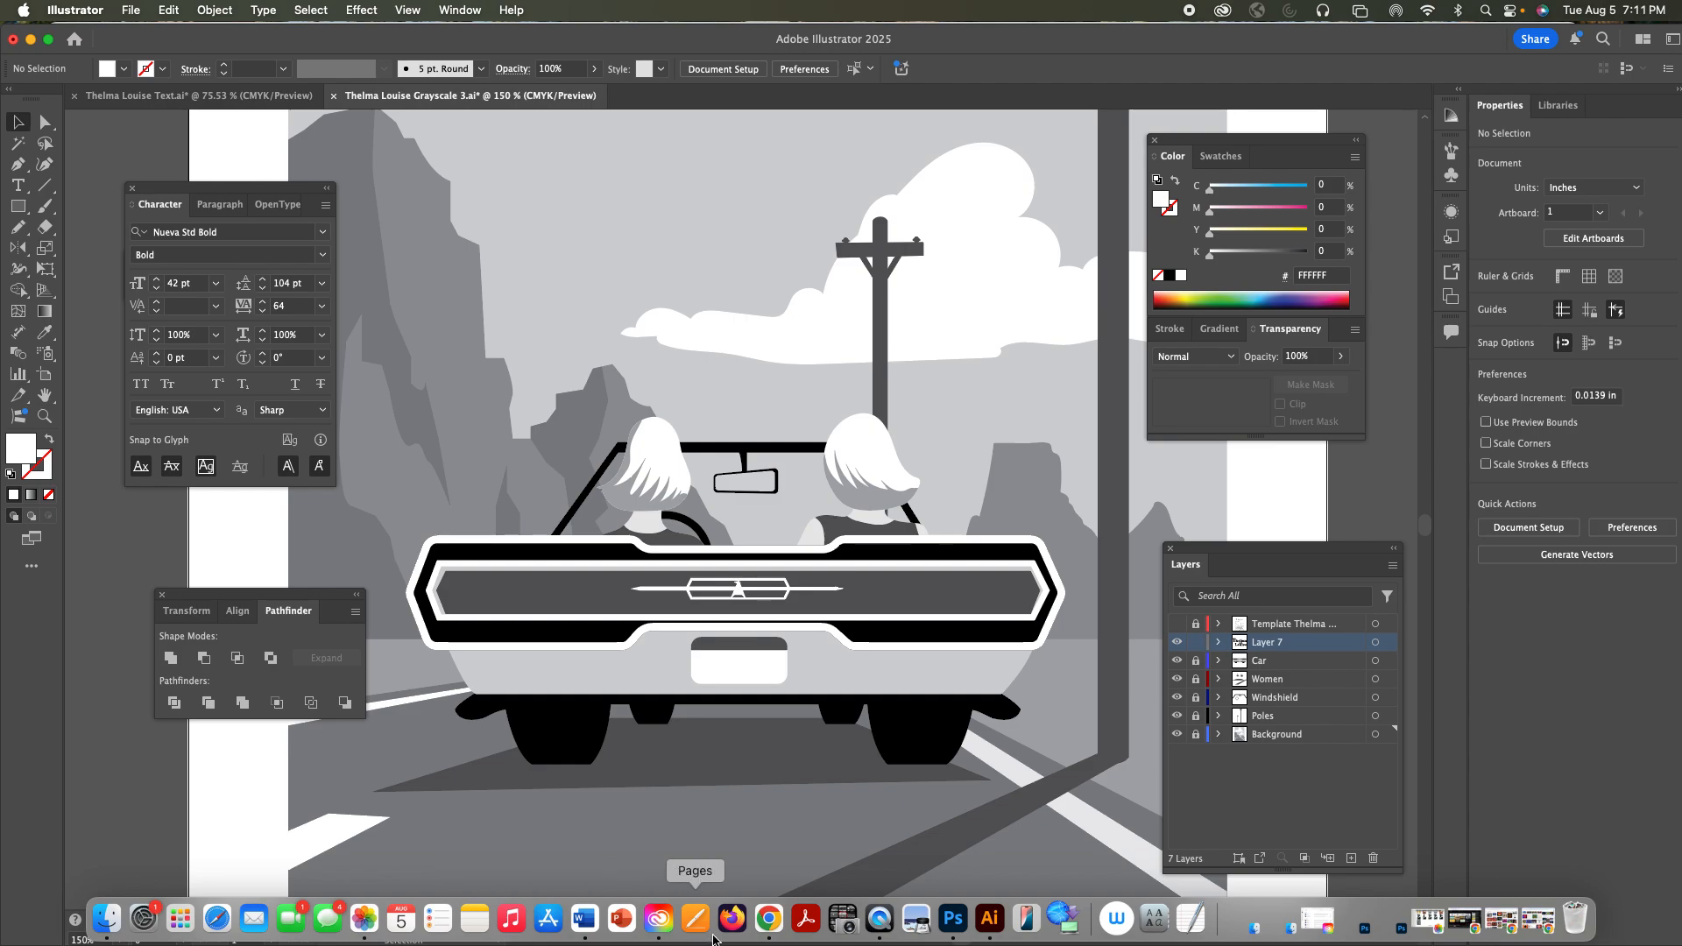
click(769, 919)
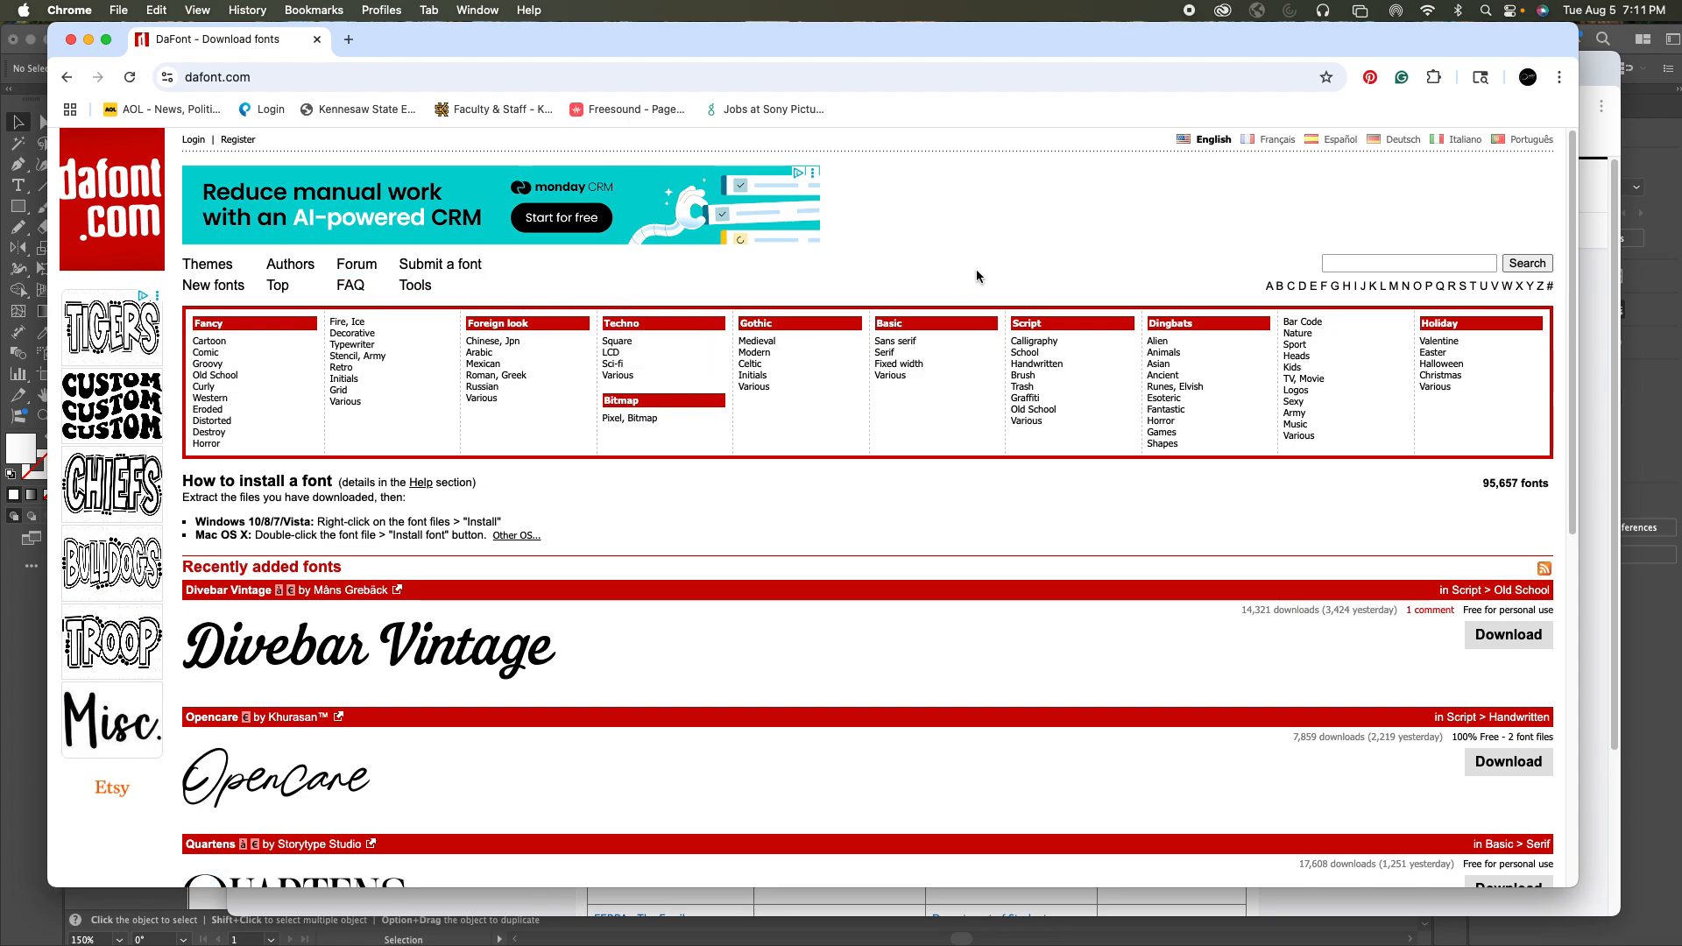
click(1402, 263)
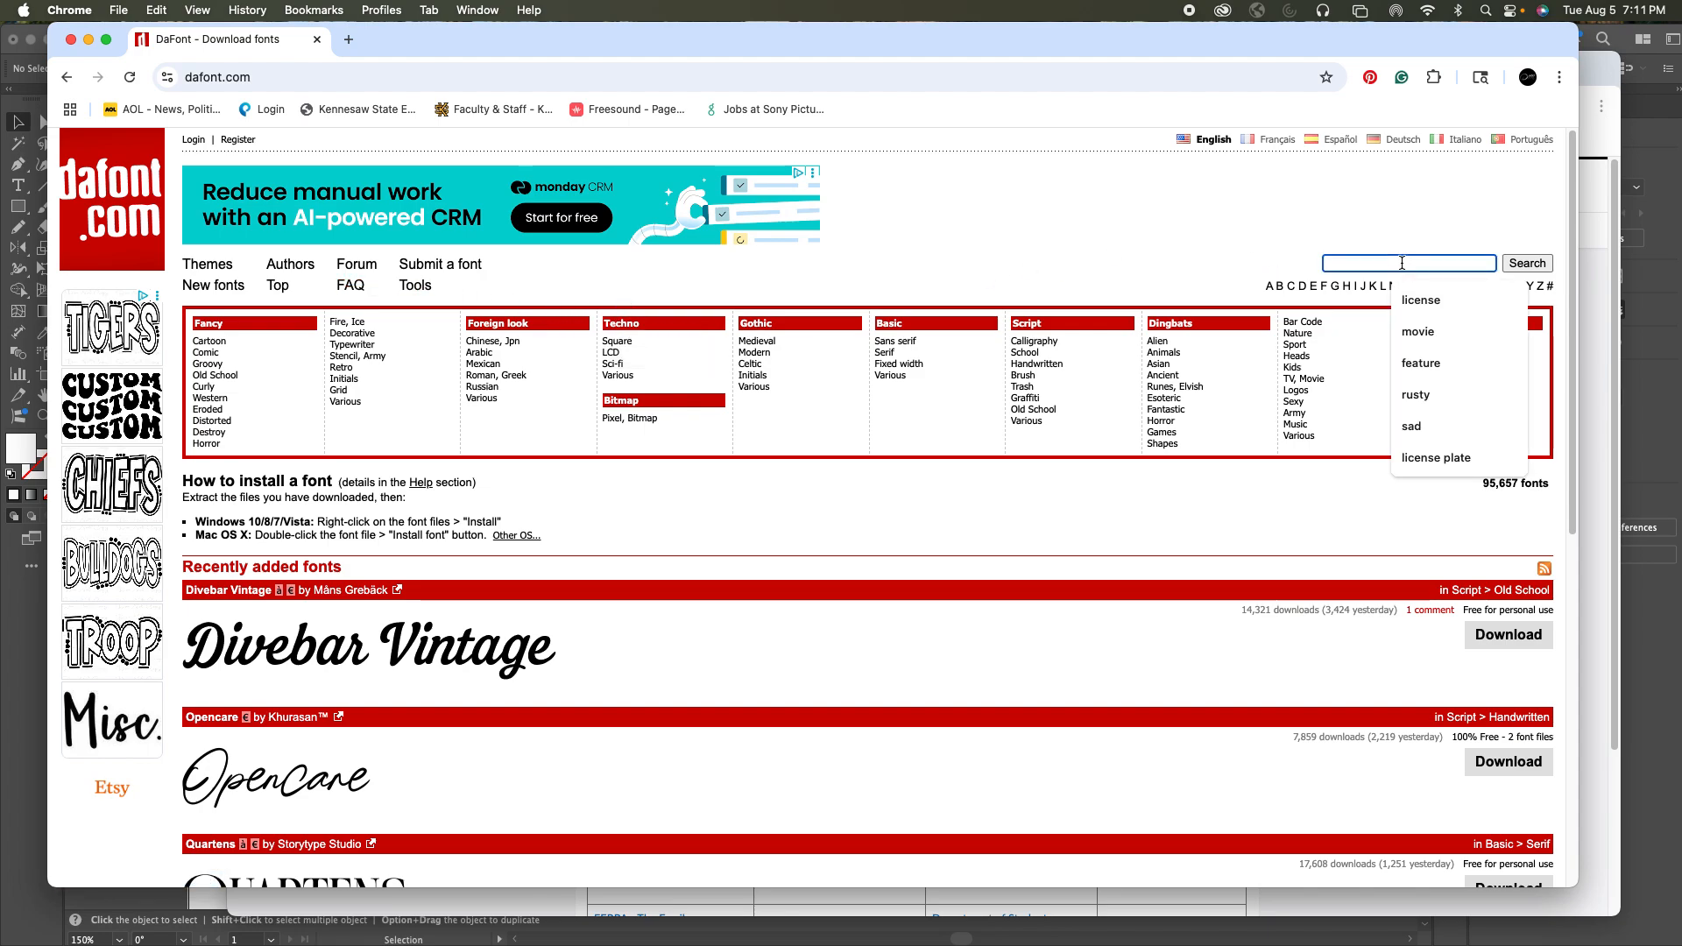
click(1420, 300)
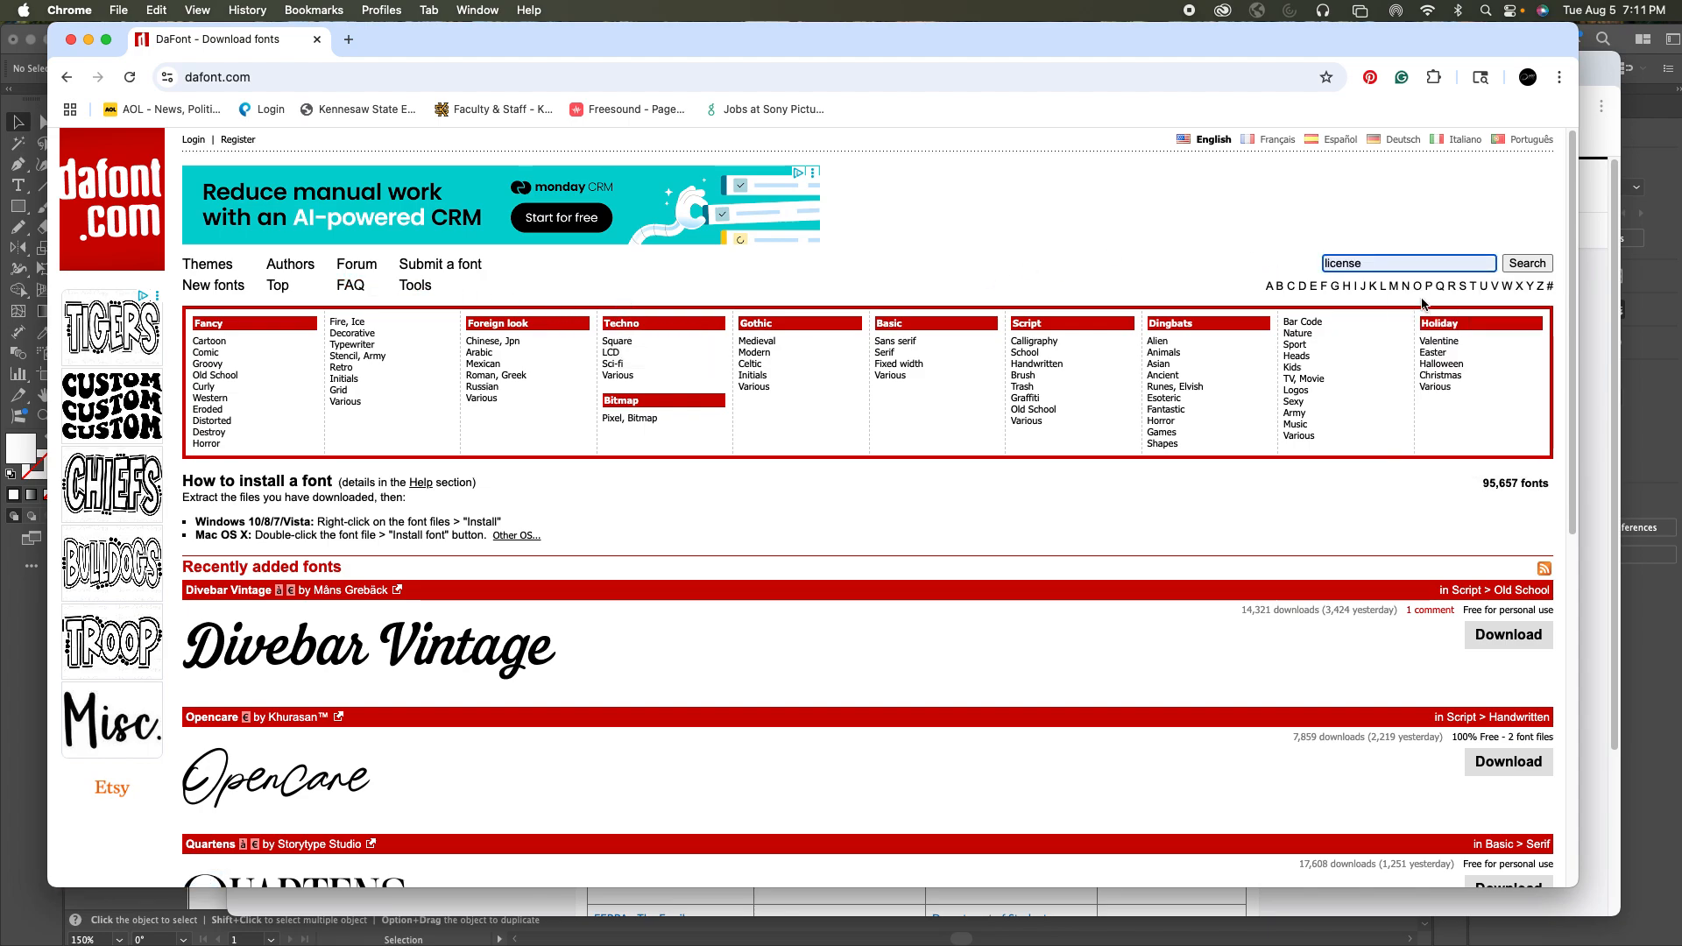
click(1522, 265)
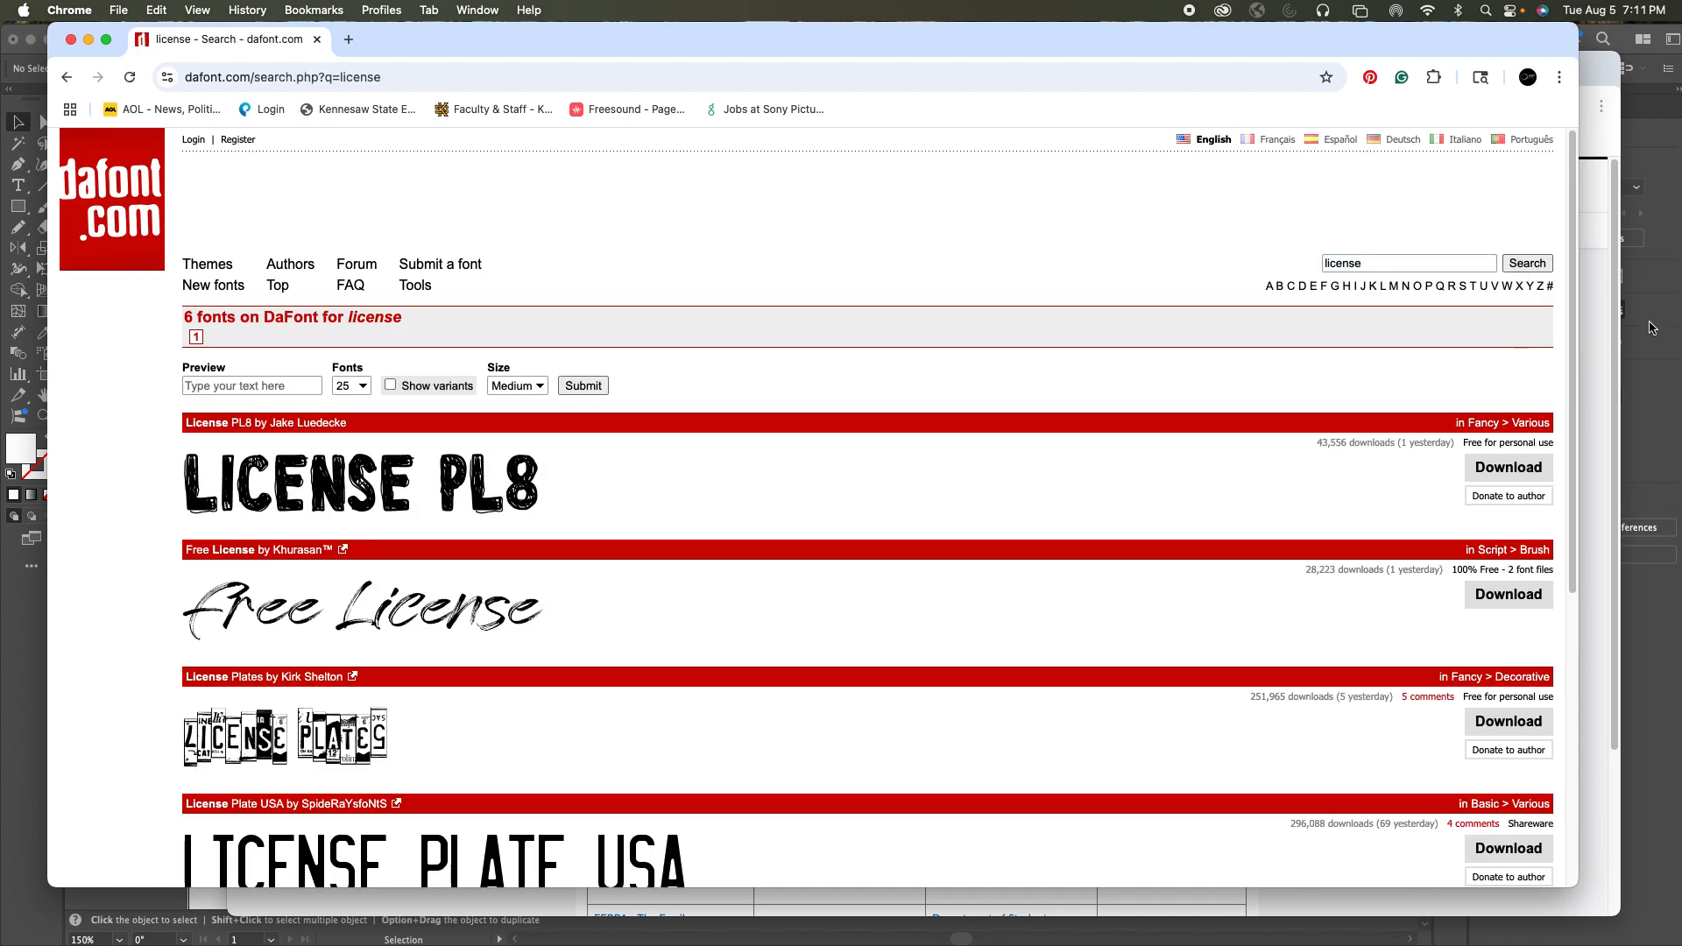
Open the License Plate USA font page from the search results and download the font
scroll(1393, 438, down, 4)
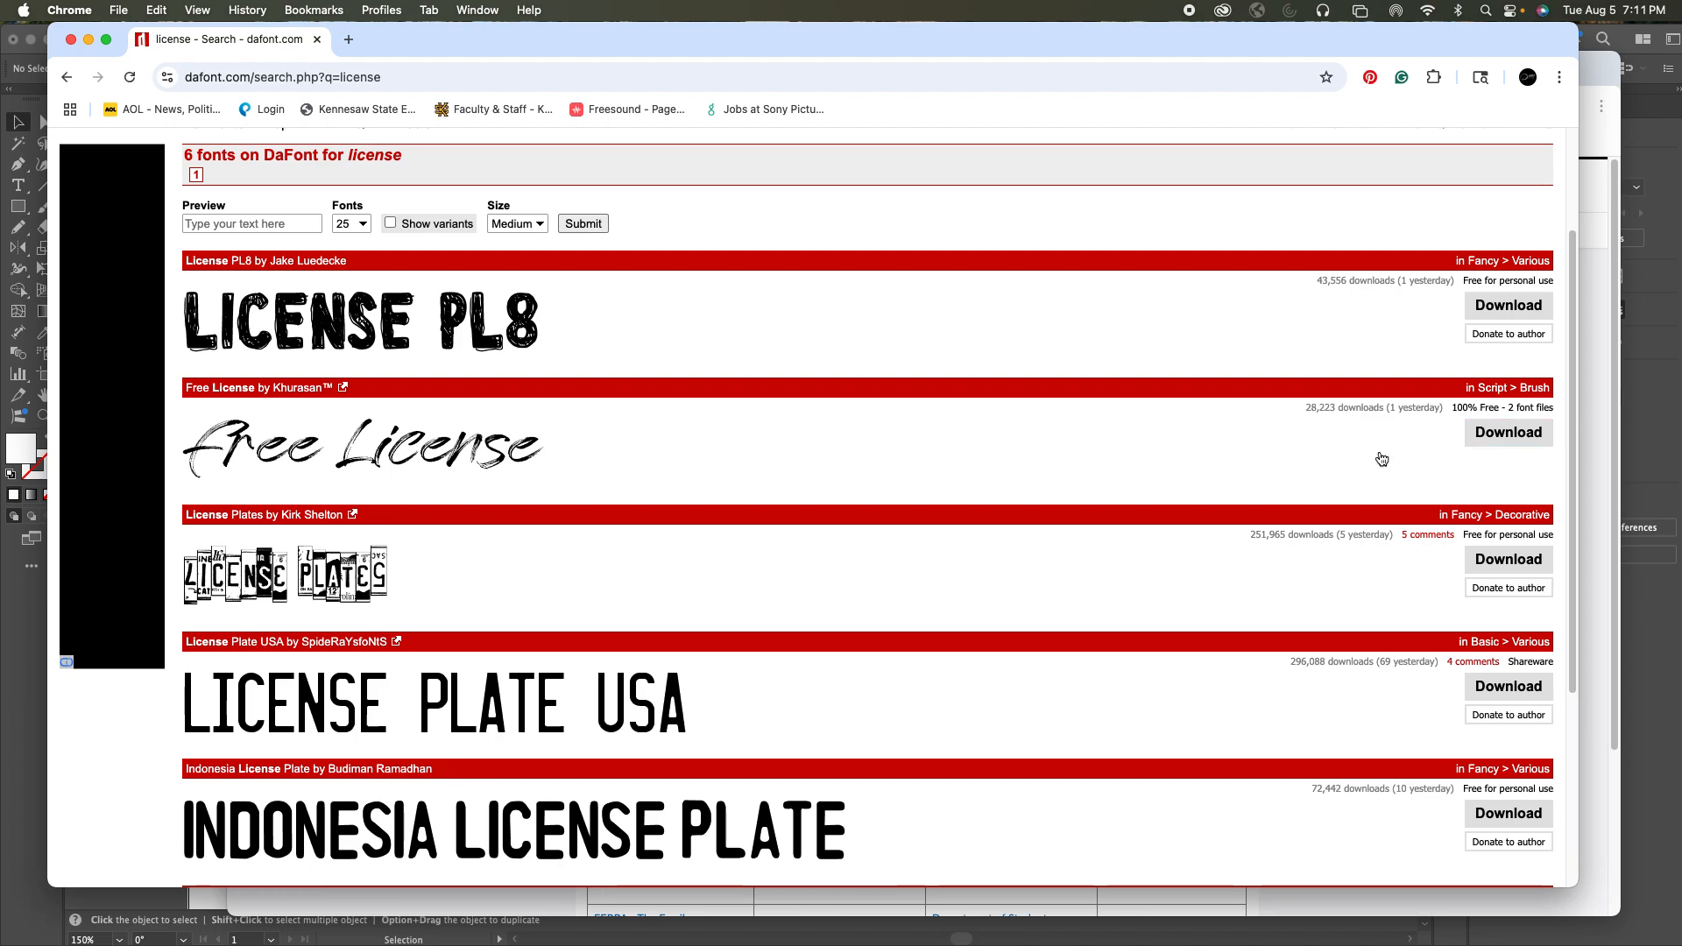
click(519, 729)
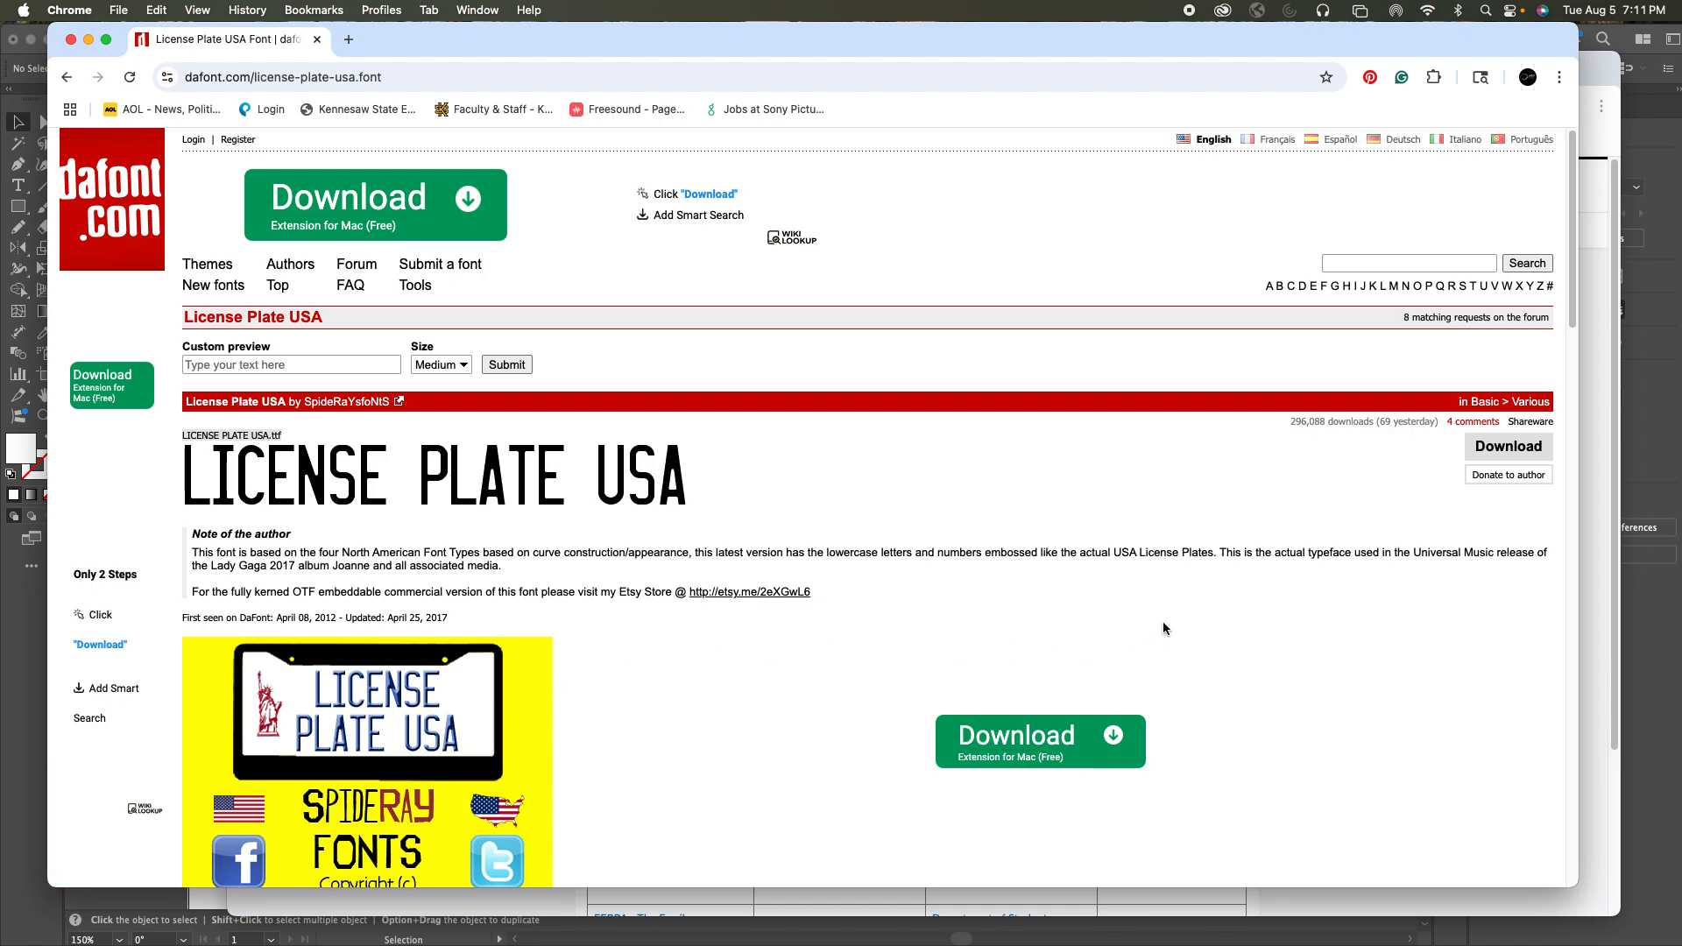
drag(1570, 320, 1539, 351)
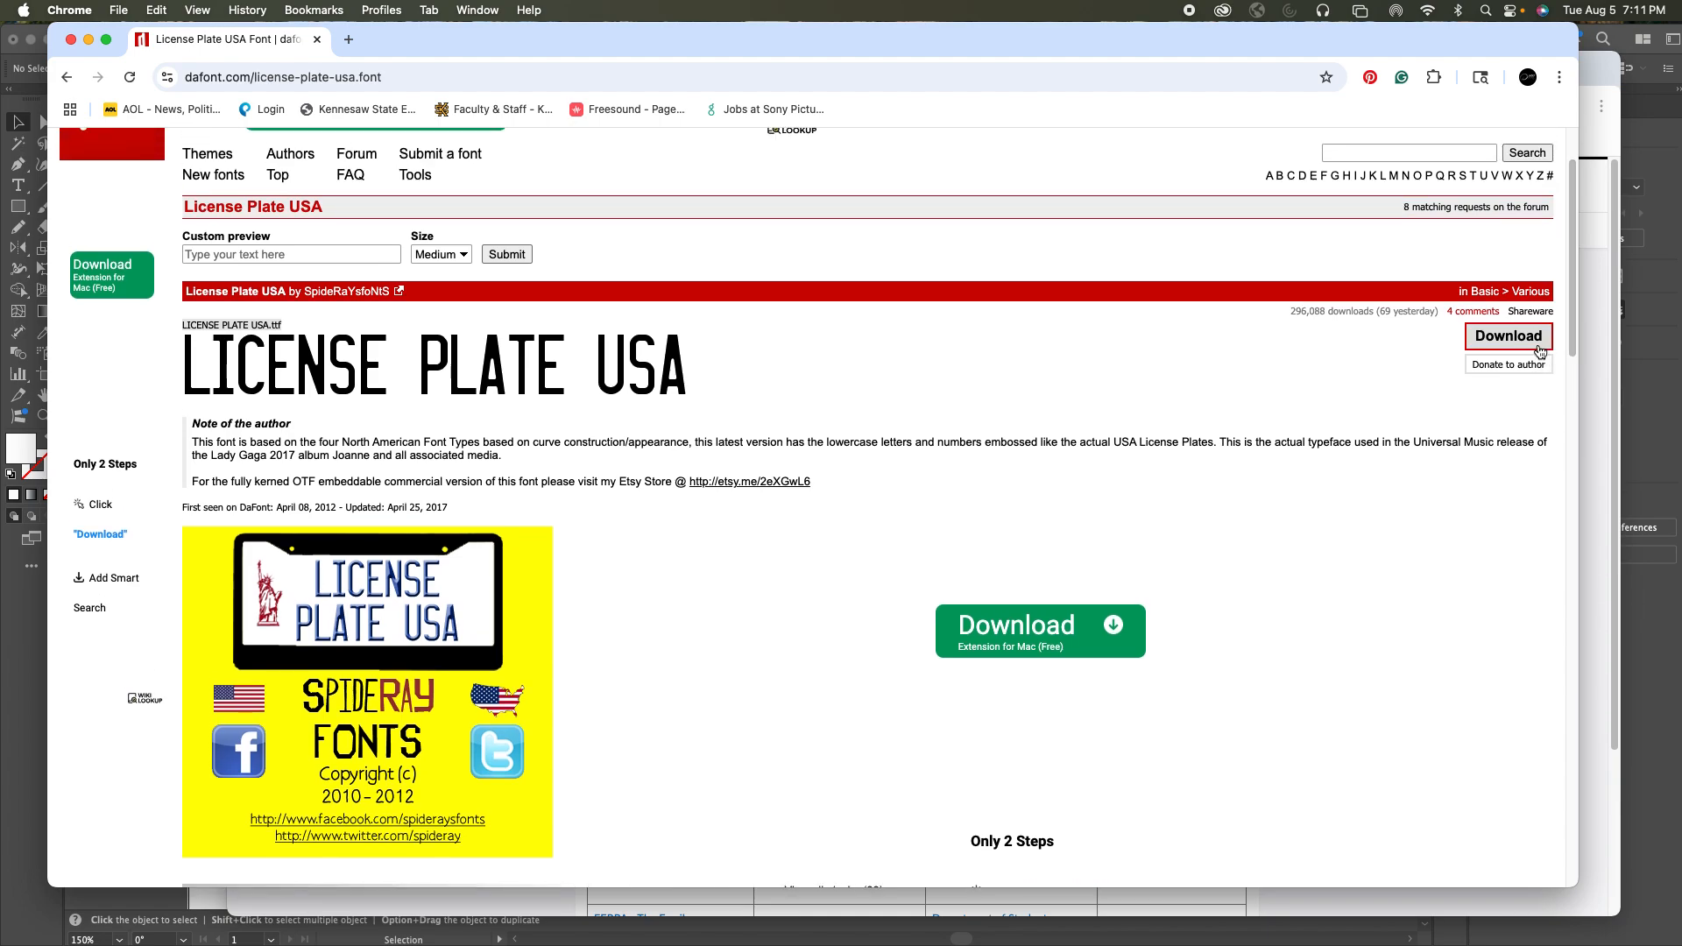
click(1506, 340)
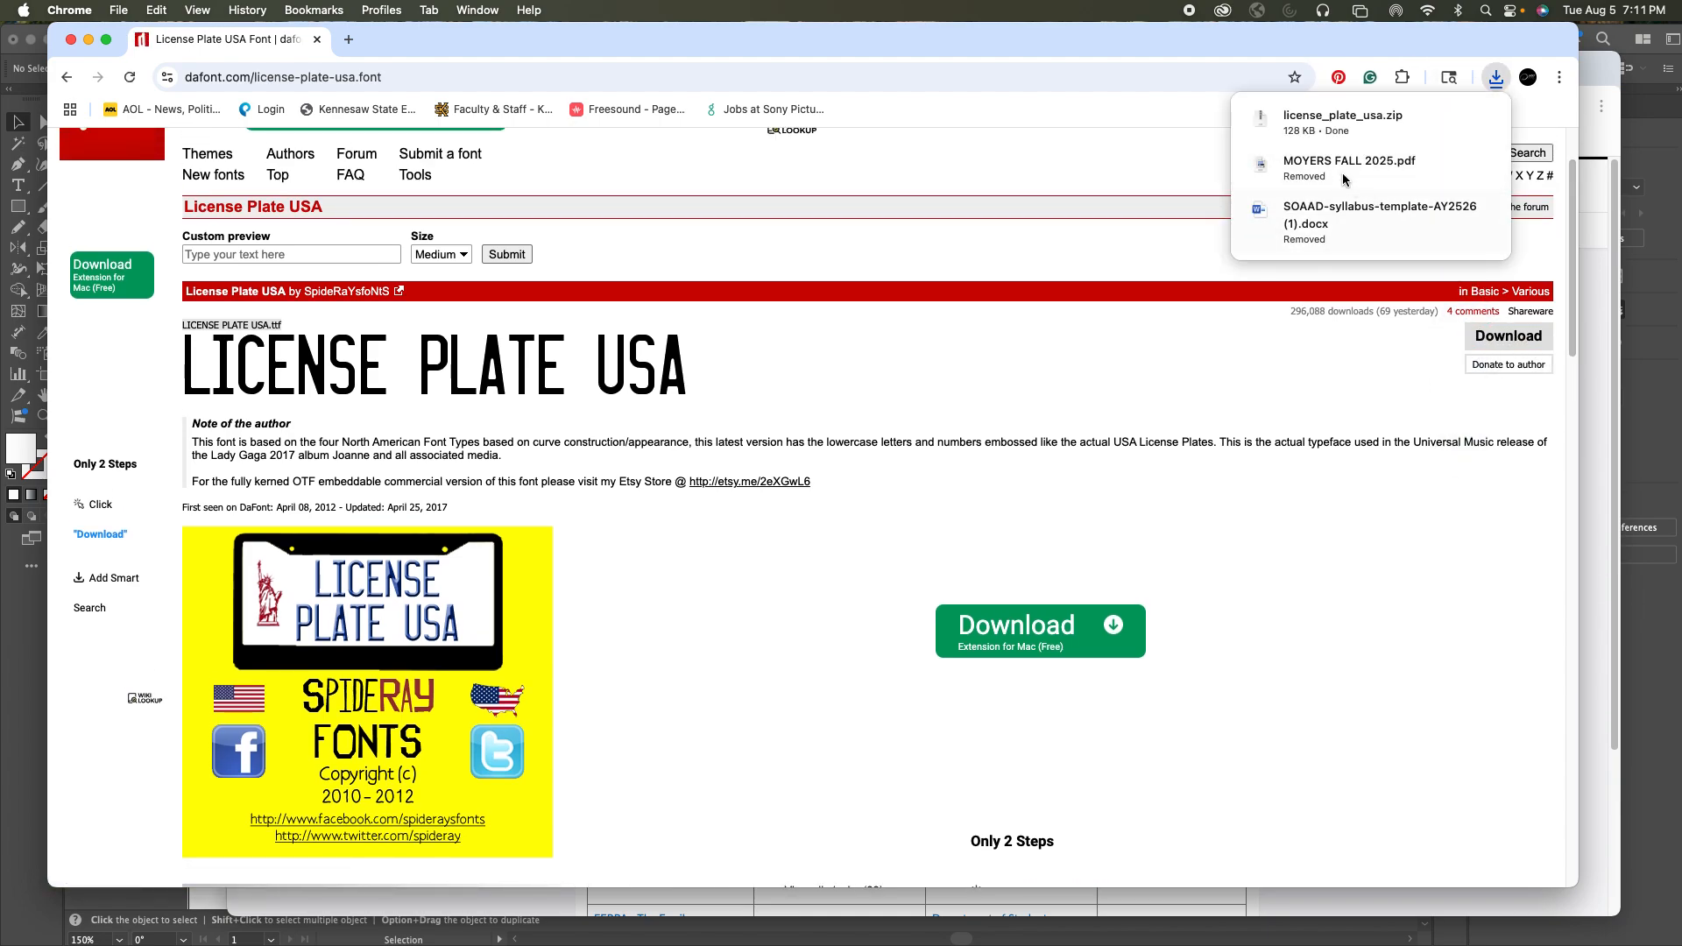
Open the downloaded license_plate_usa folder, show it as icons, and read License - READ THIS.txt before closing it
click(1301, 117)
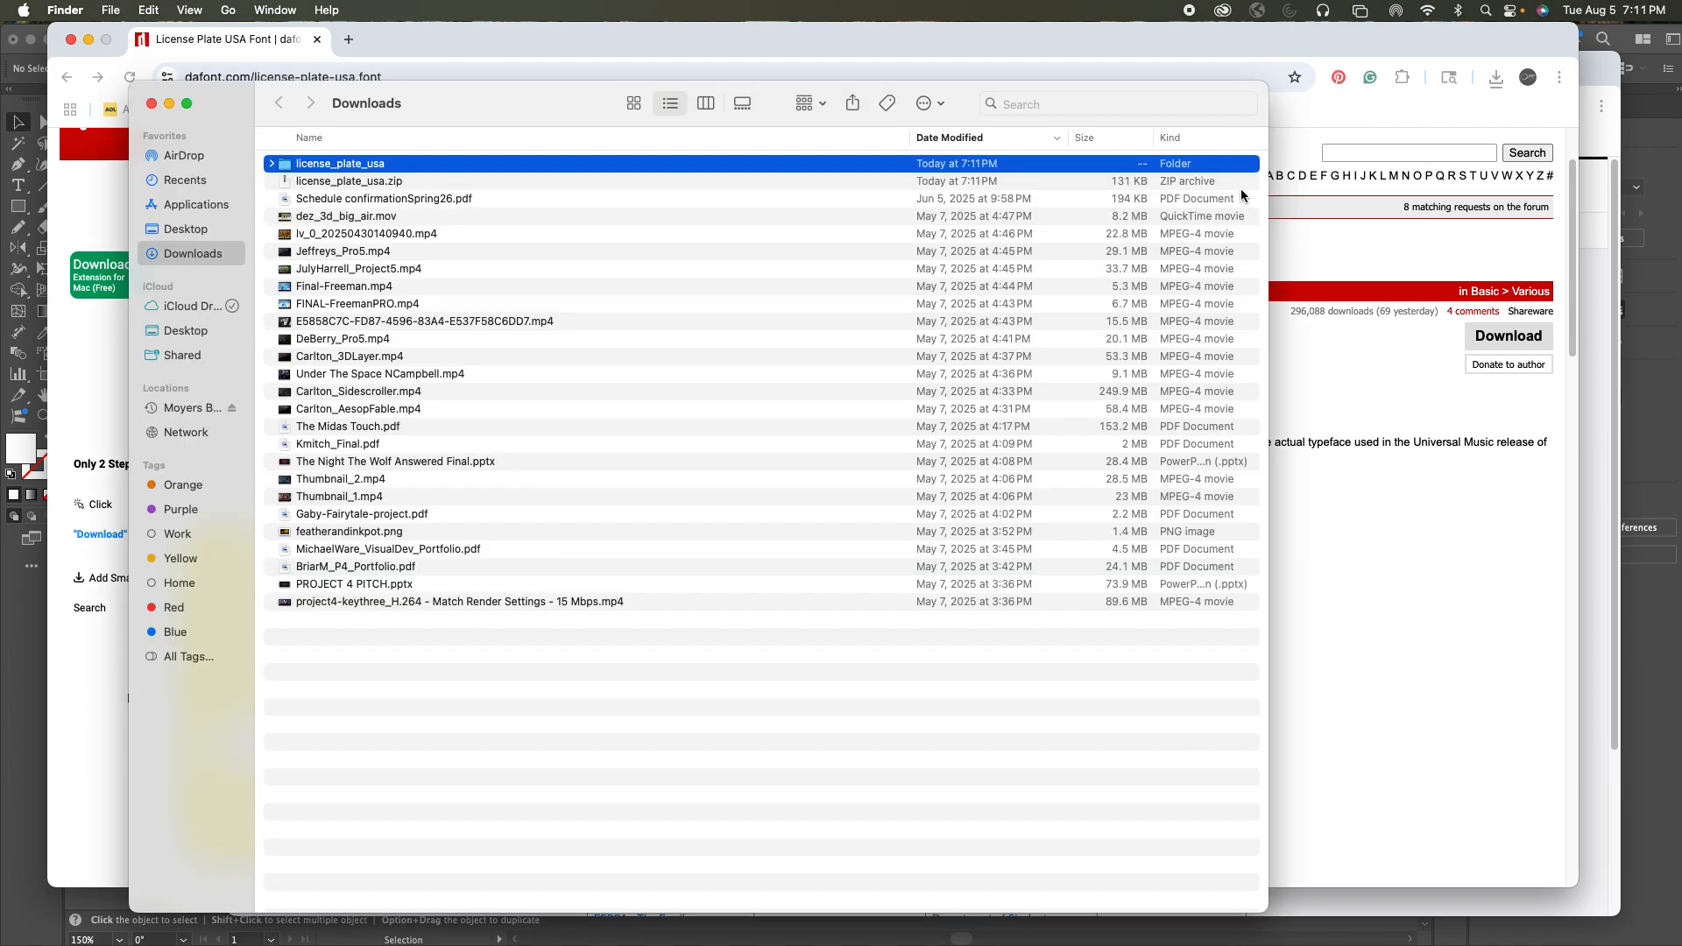
double_click(293, 165)
click(634, 103)
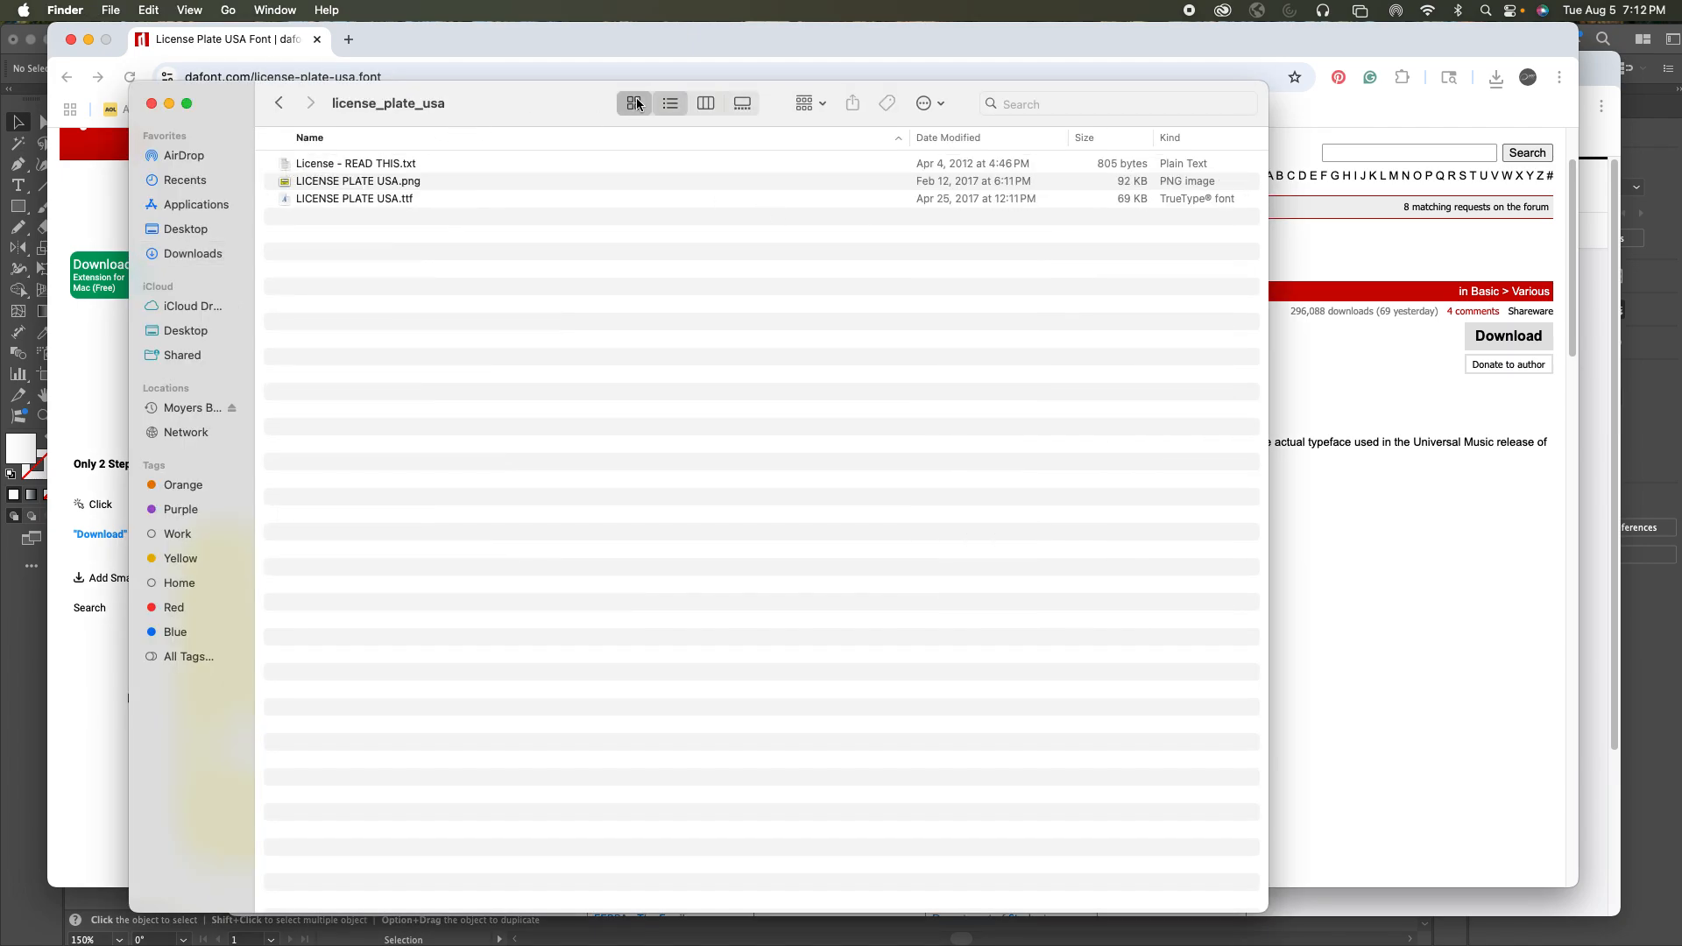
double_click(311, 170)
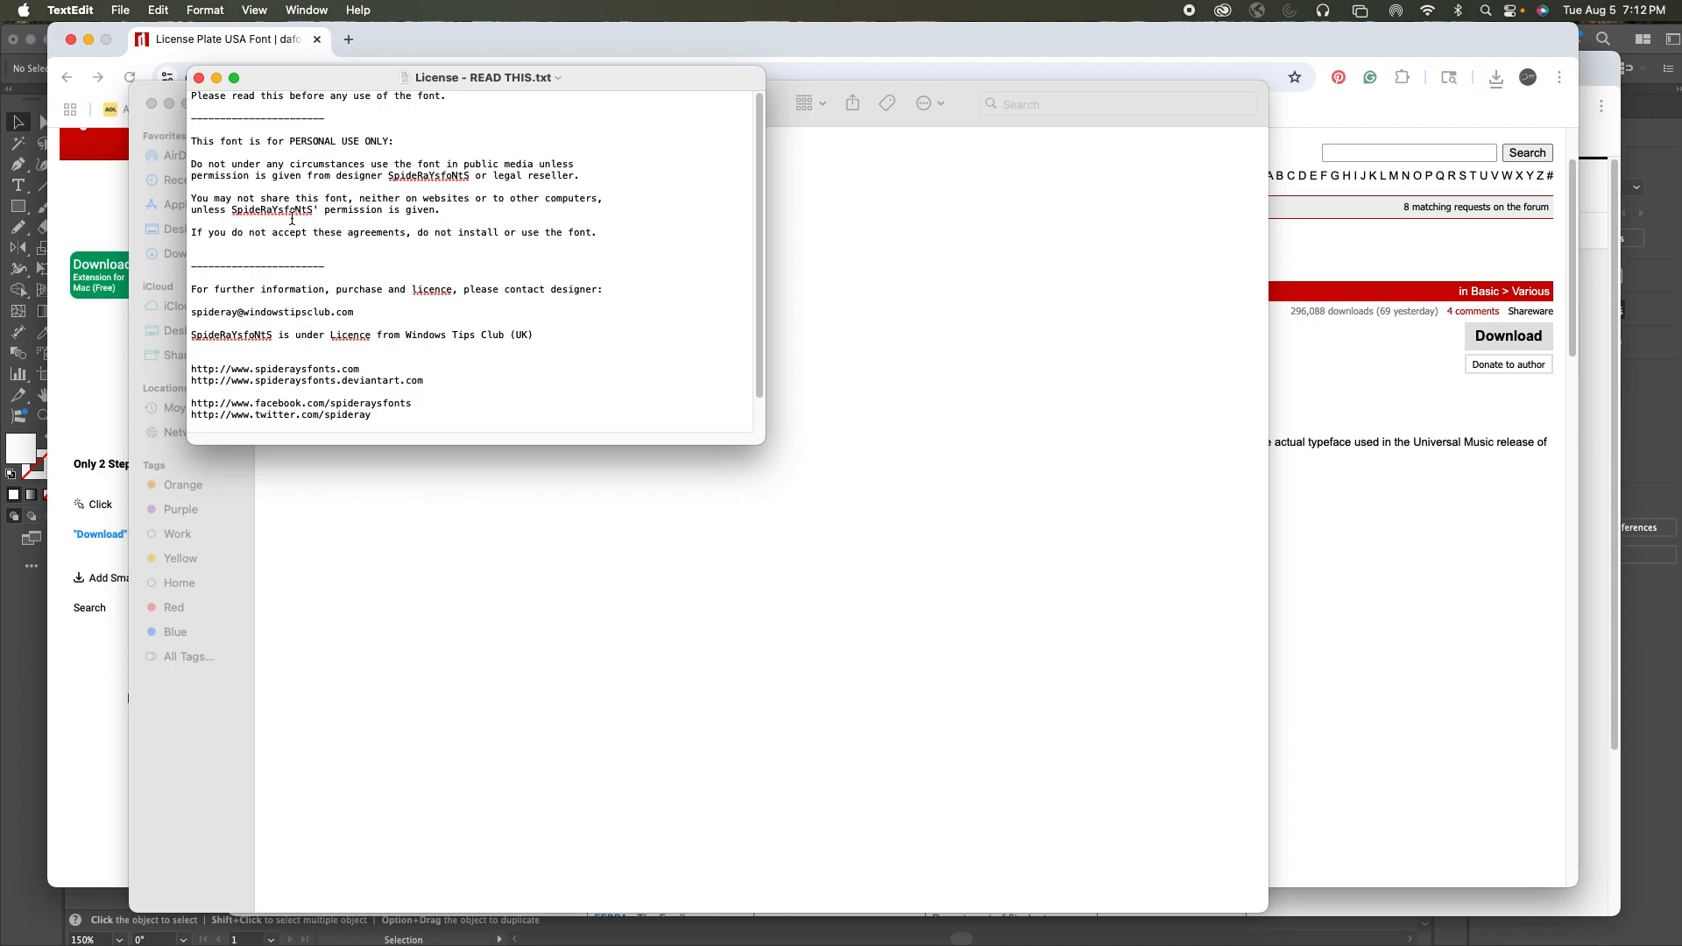
click(198, 79)
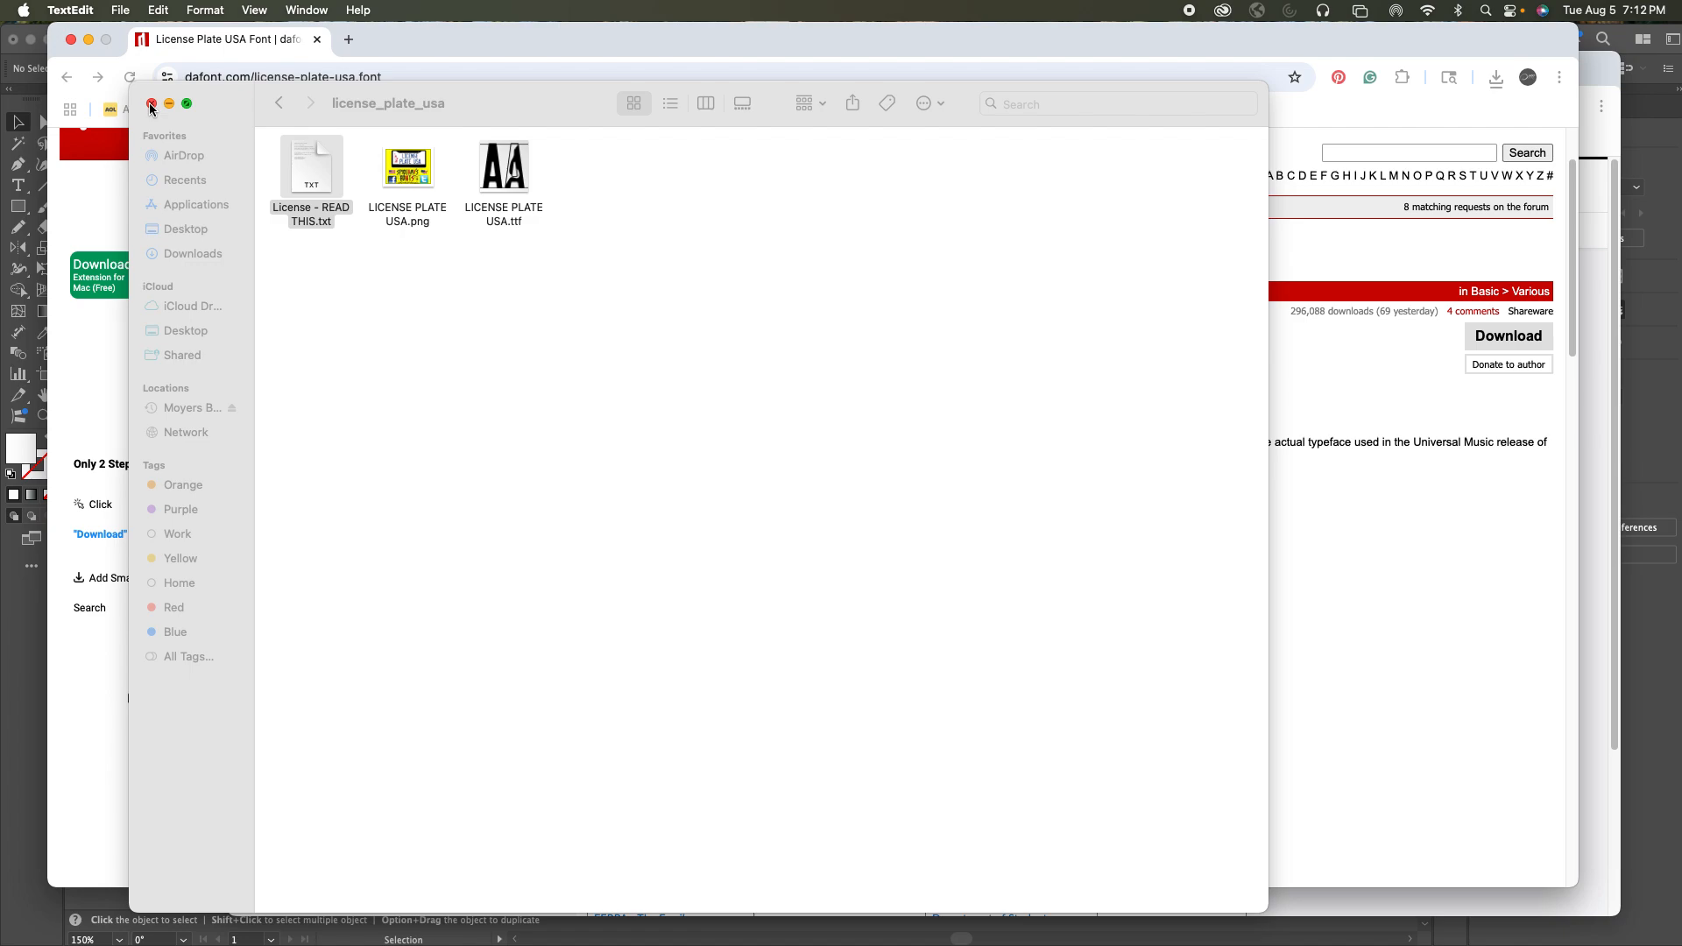
Open LICENSE PLATE USA.ttf in Font Book to check its install status, and close the preview and the folder
double_click(511, 172)
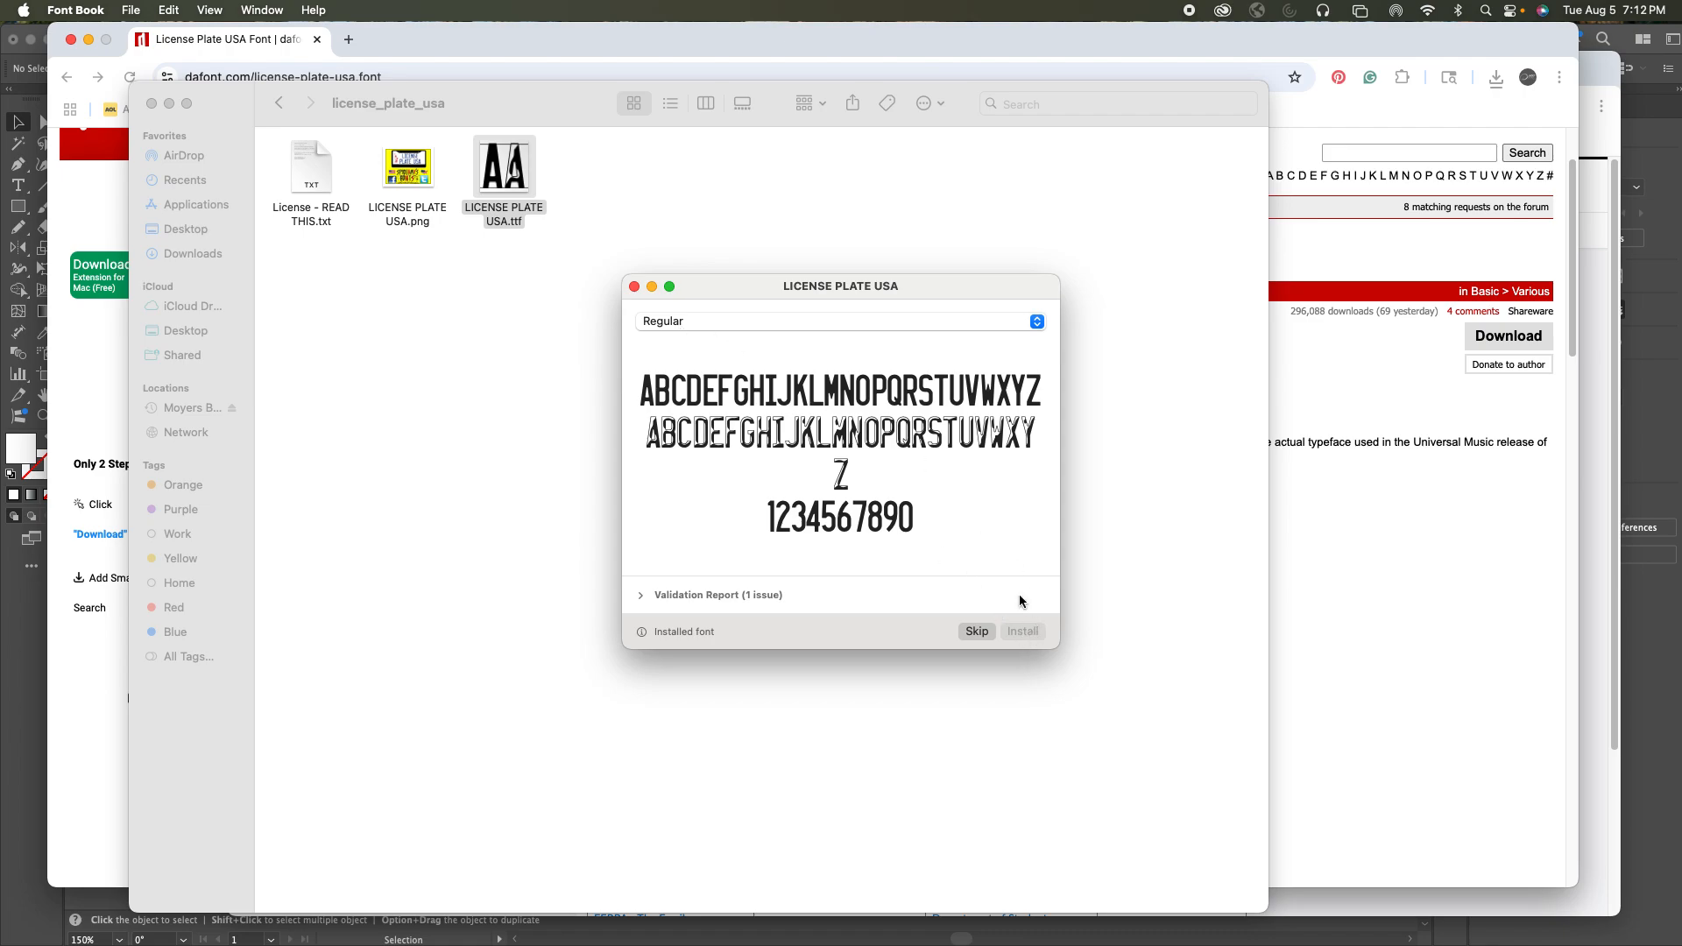
click(636, 287)
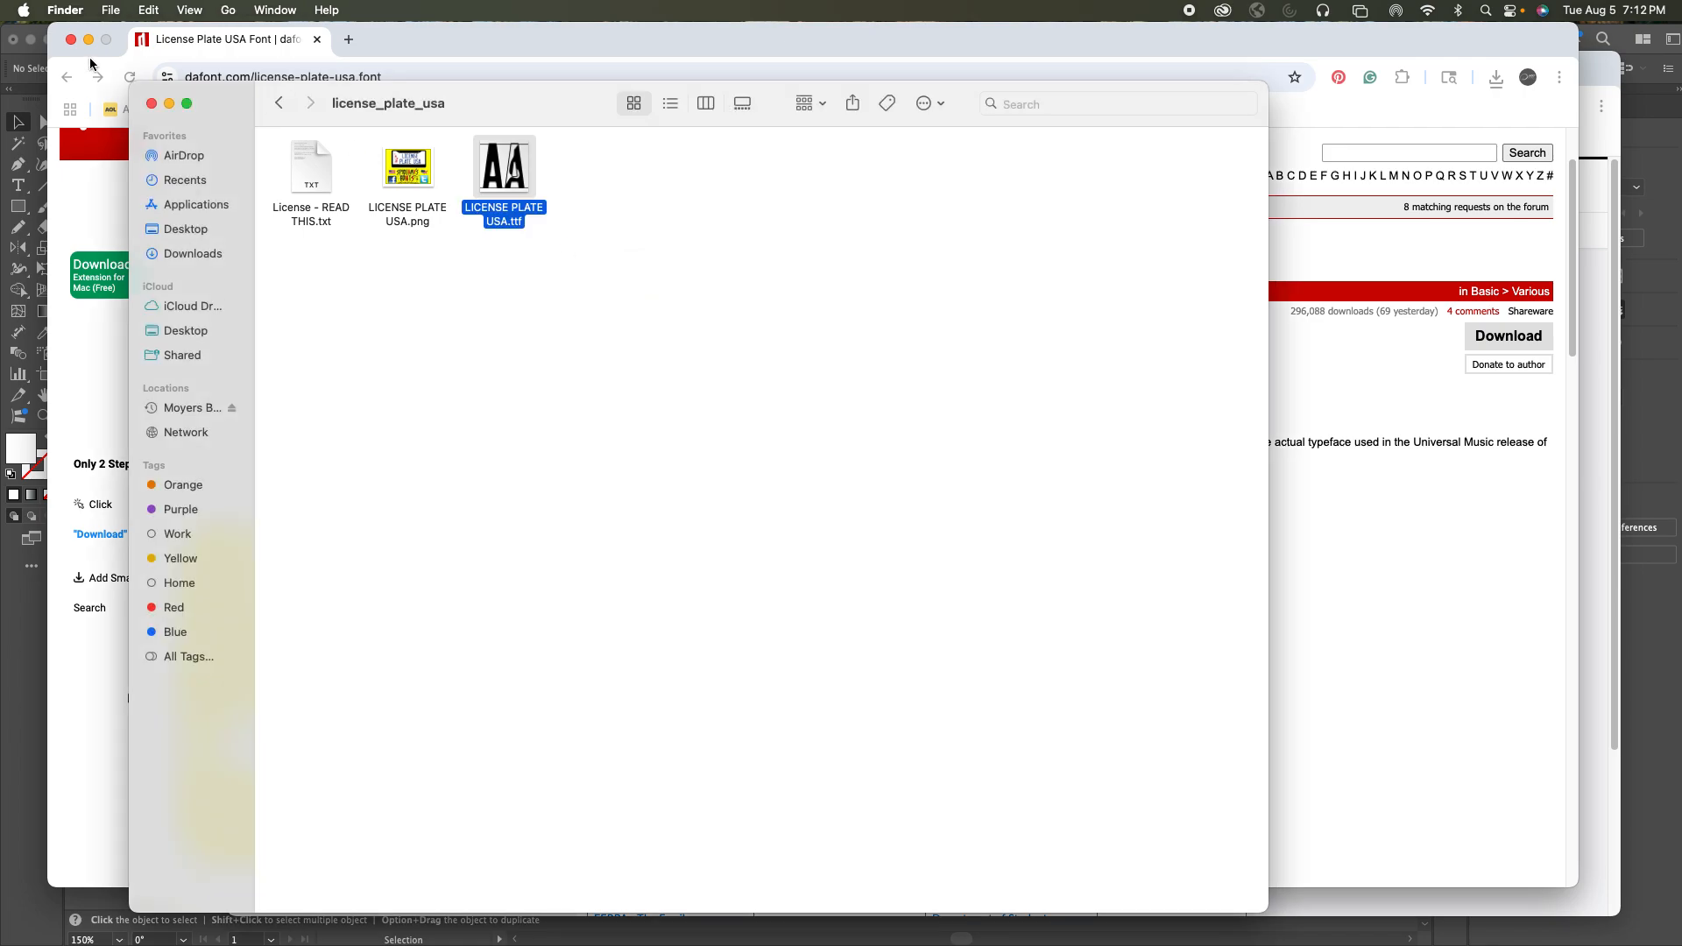
click(149, 105)
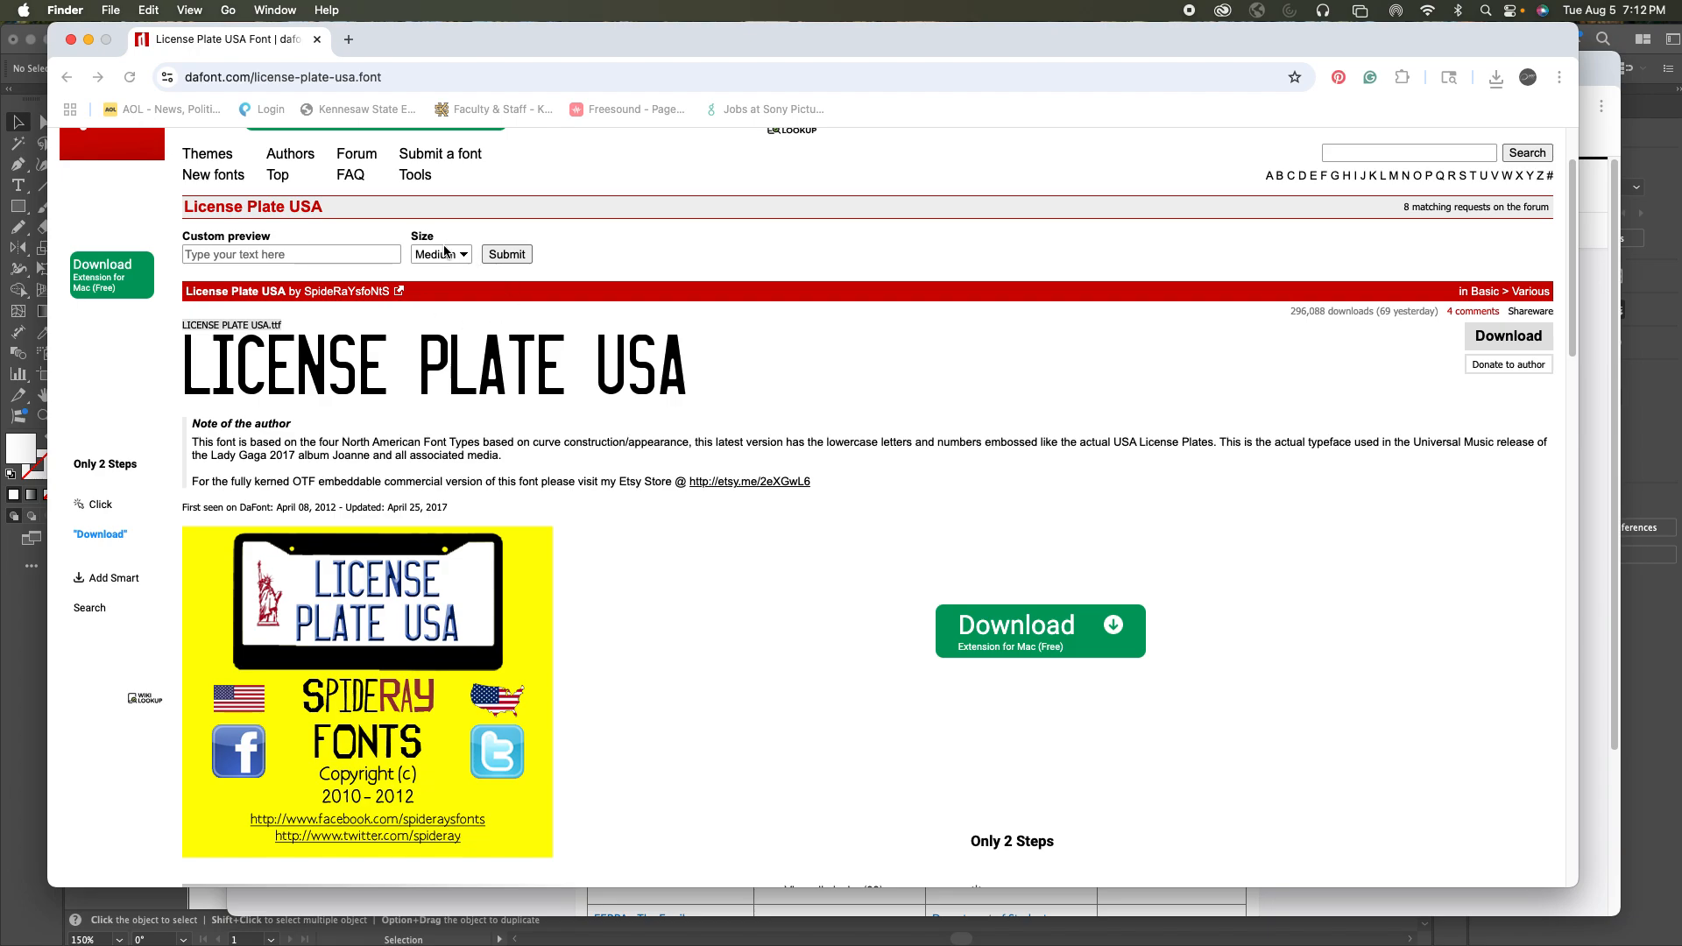
Minimize the DaFont window, return to Illustrator, and show the template sketch layer
click(603, 162)
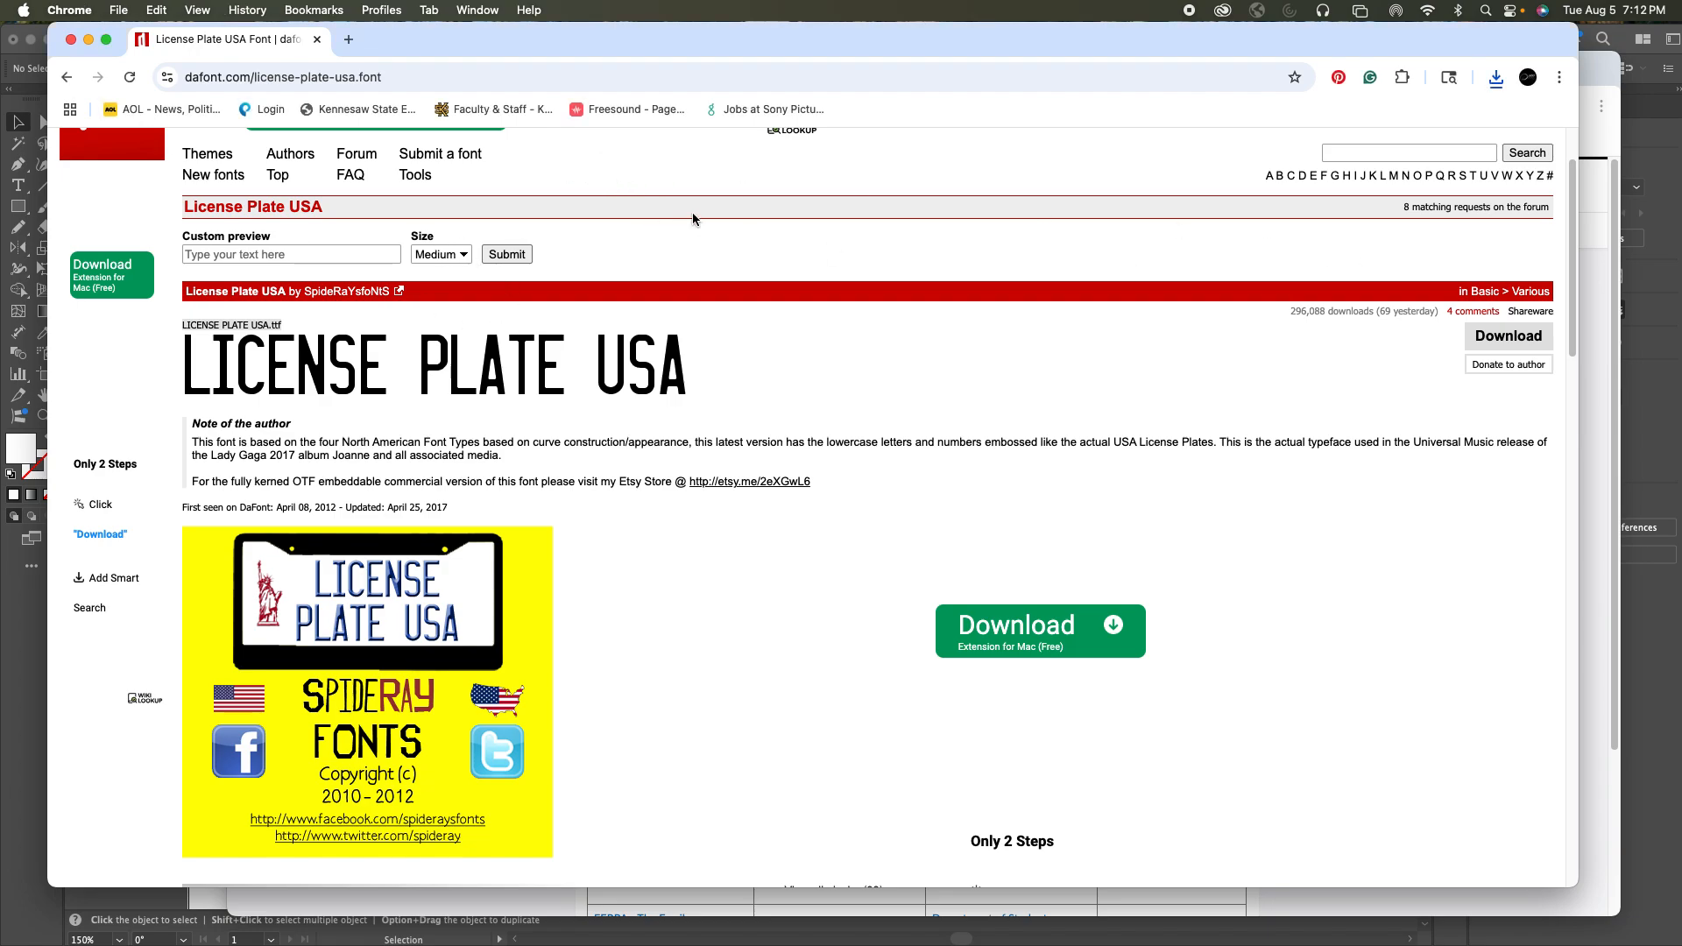
scroll(1574, 206, up, 3)
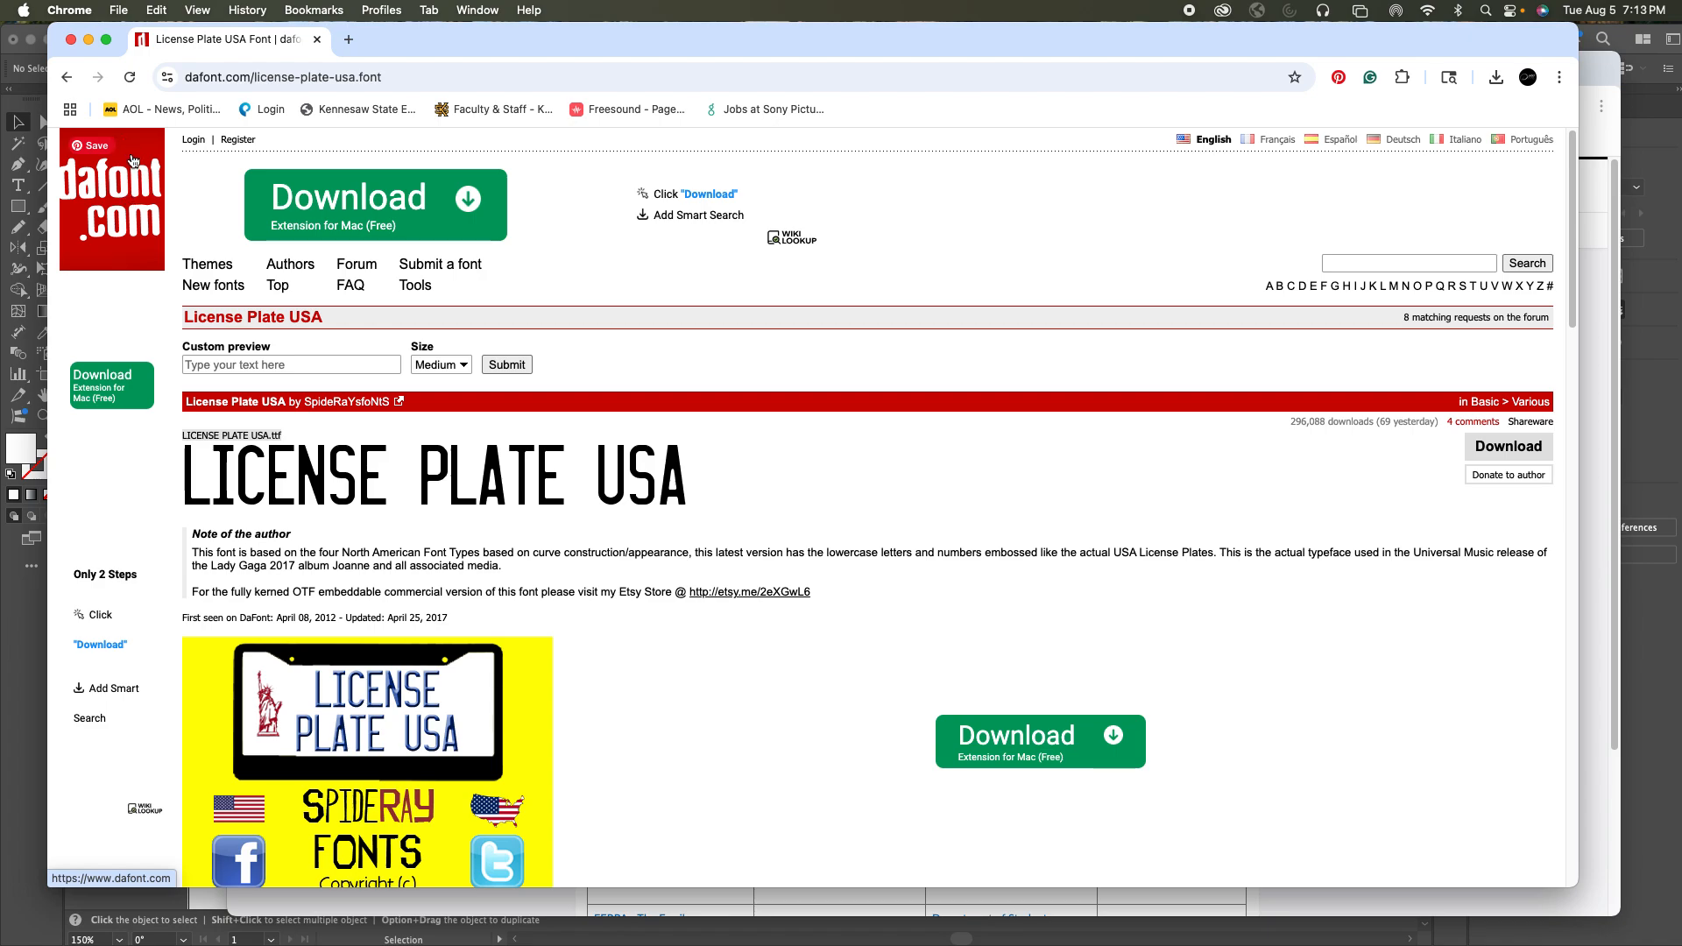
click(89, 40)
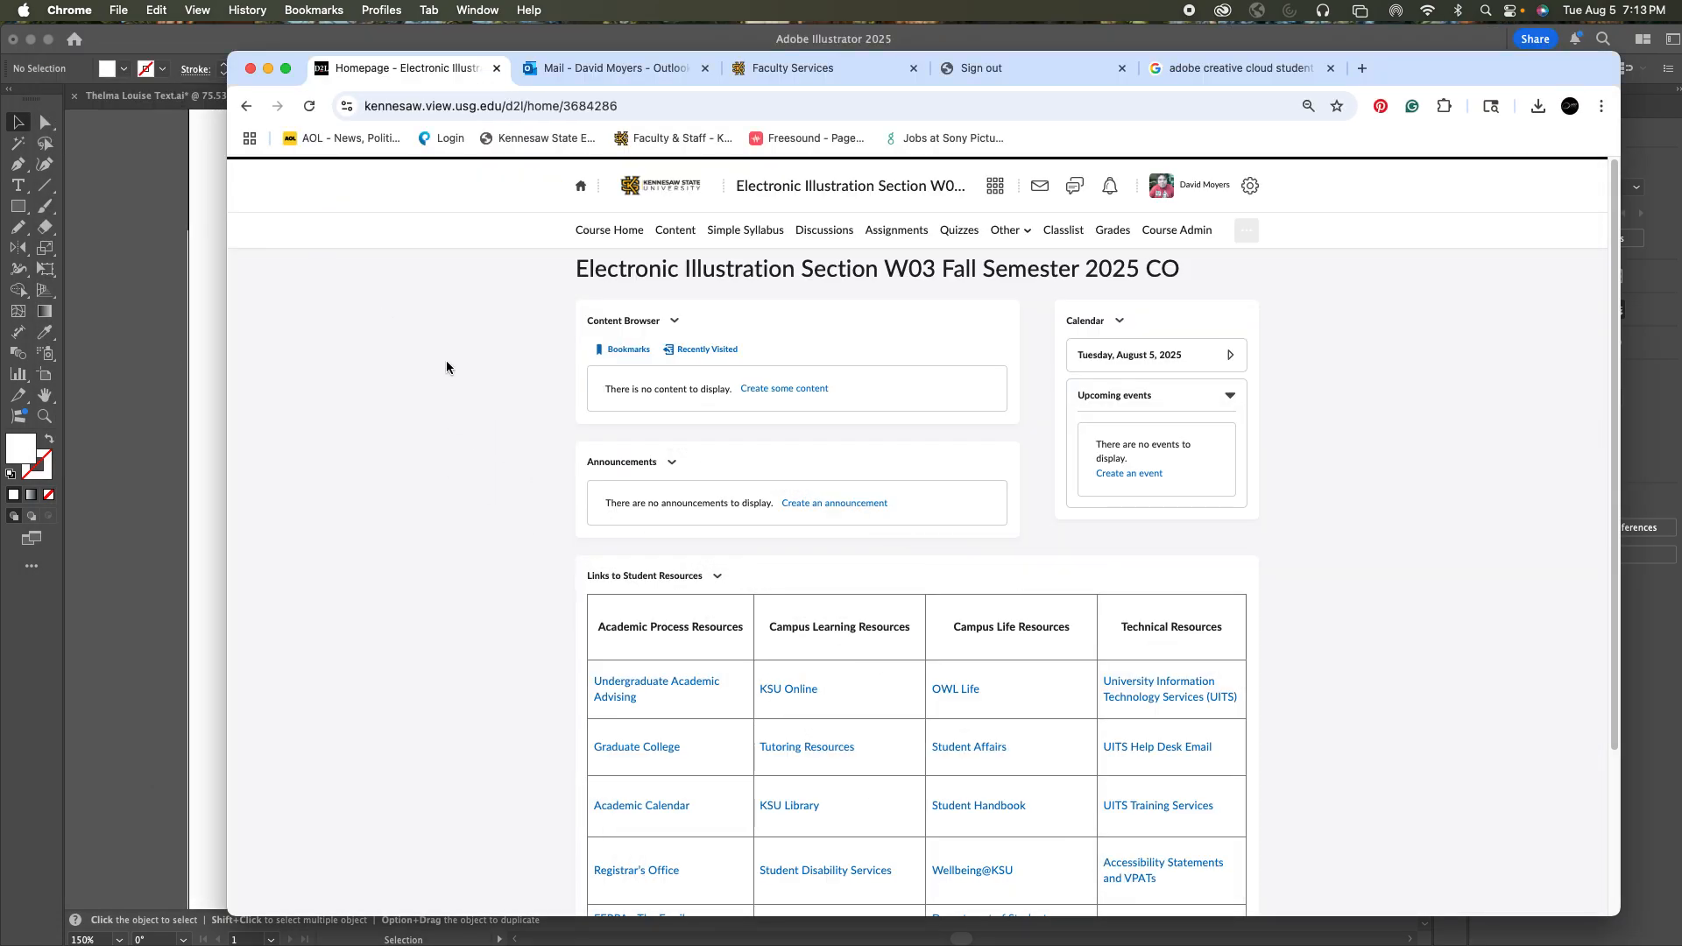
click(187, 336)
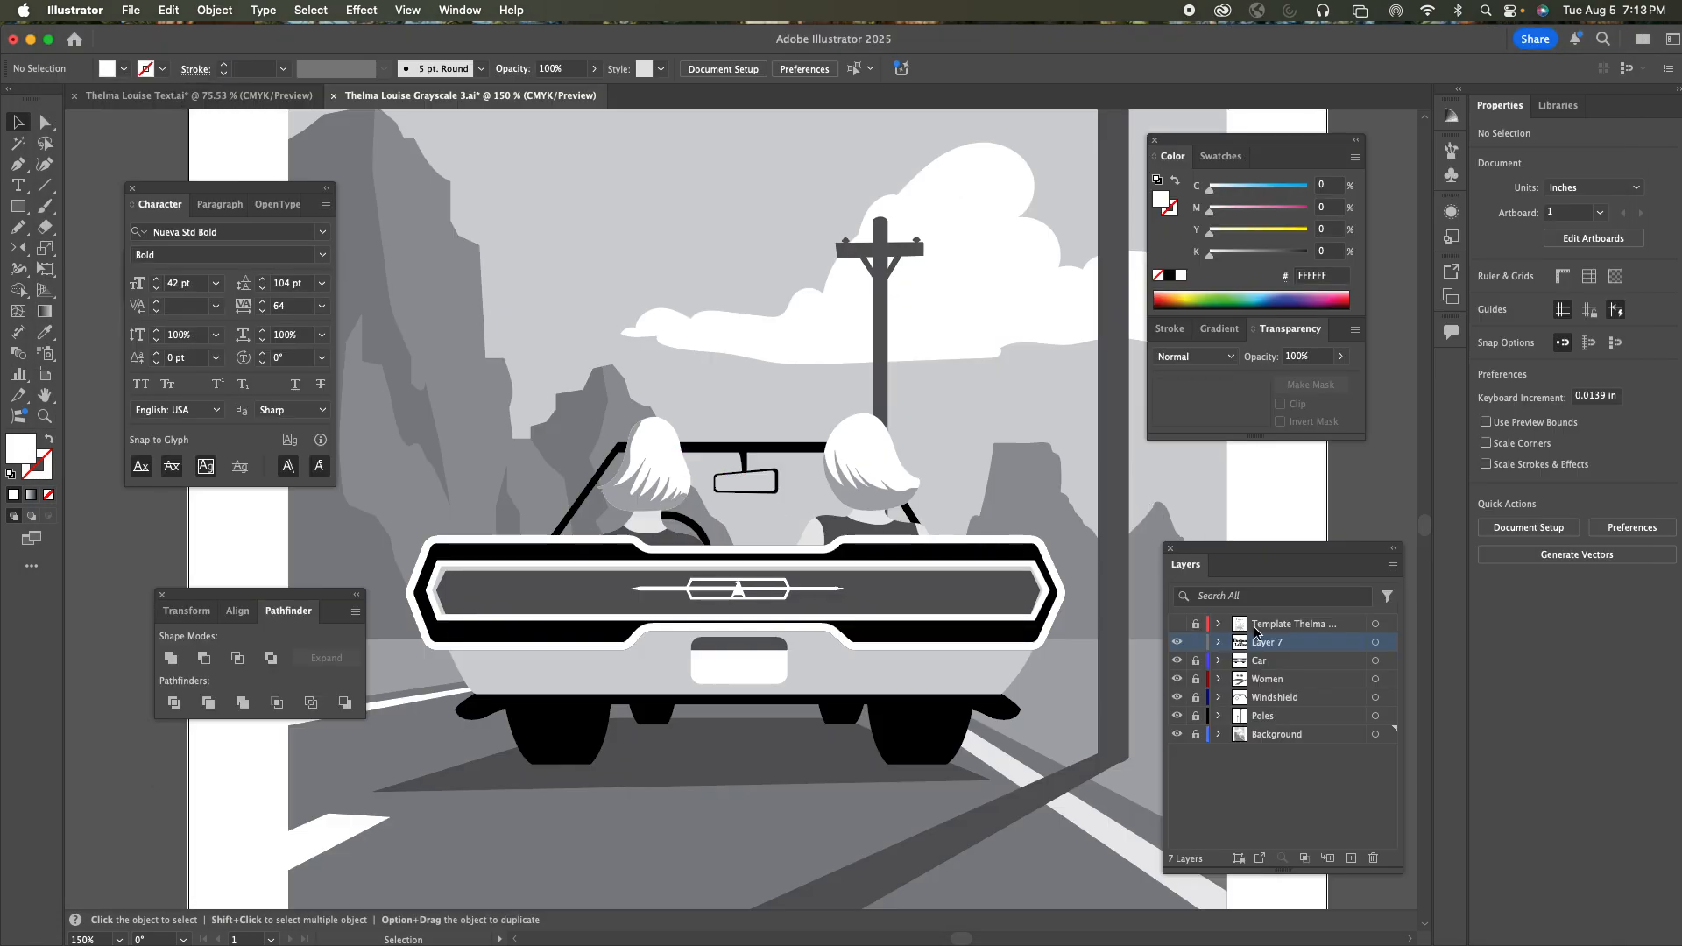
click(1177, 624)
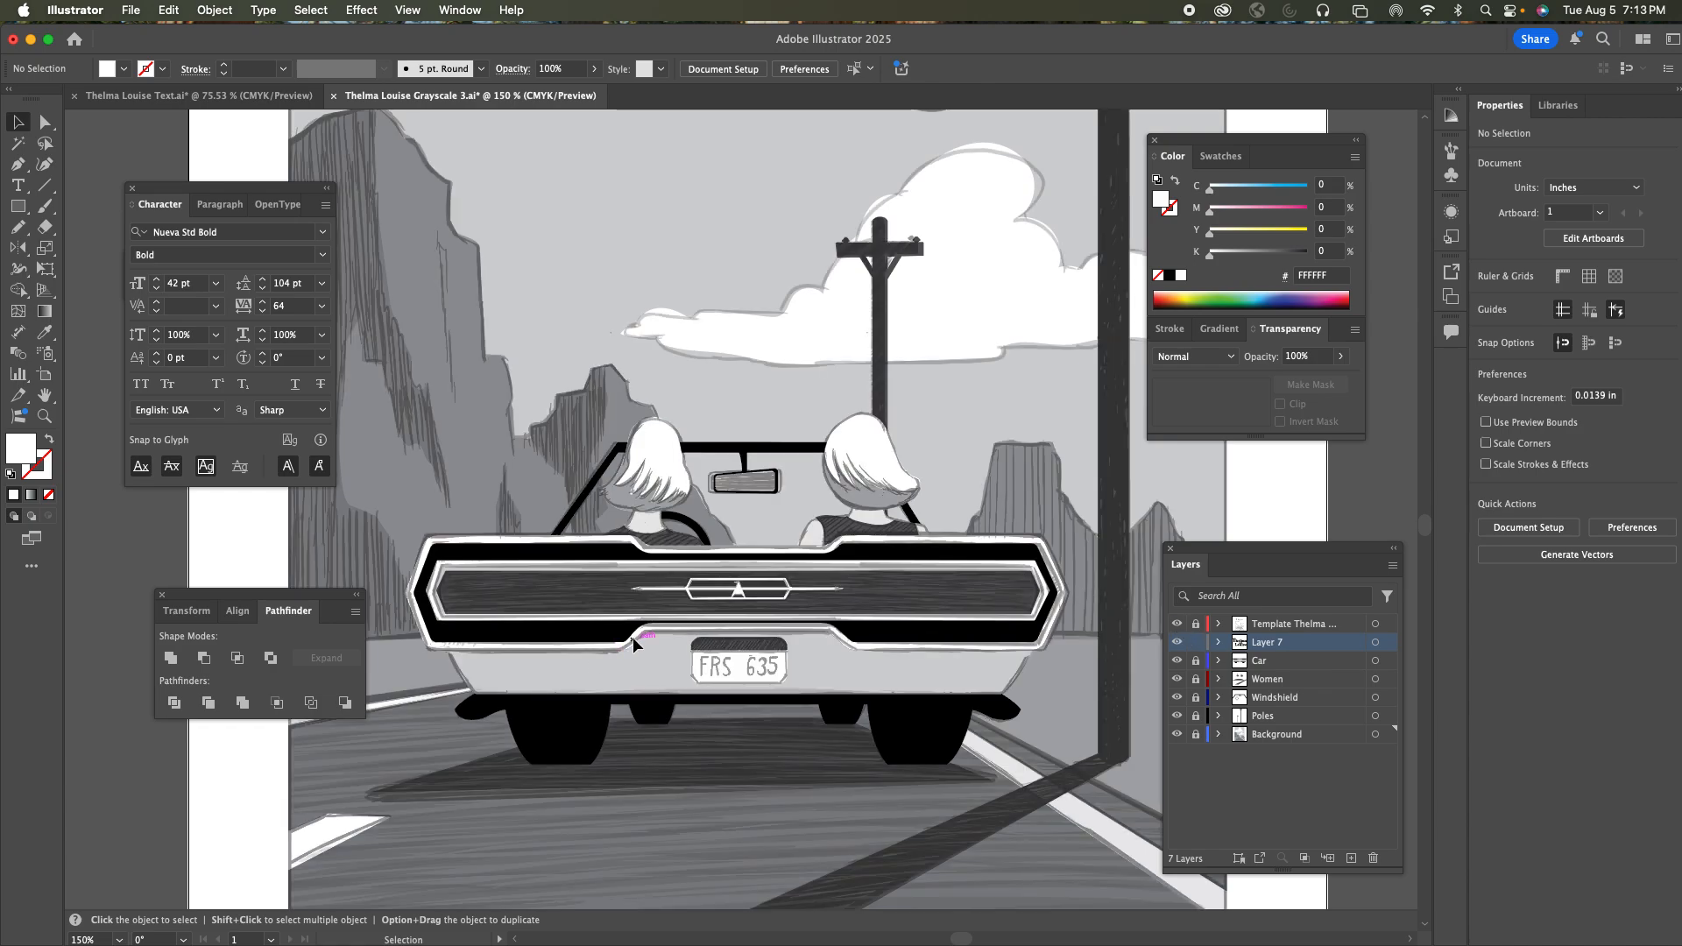
Add left-aligned point text reading FRS 635 over the sketched license plate on the back of the car
click(44, 416)
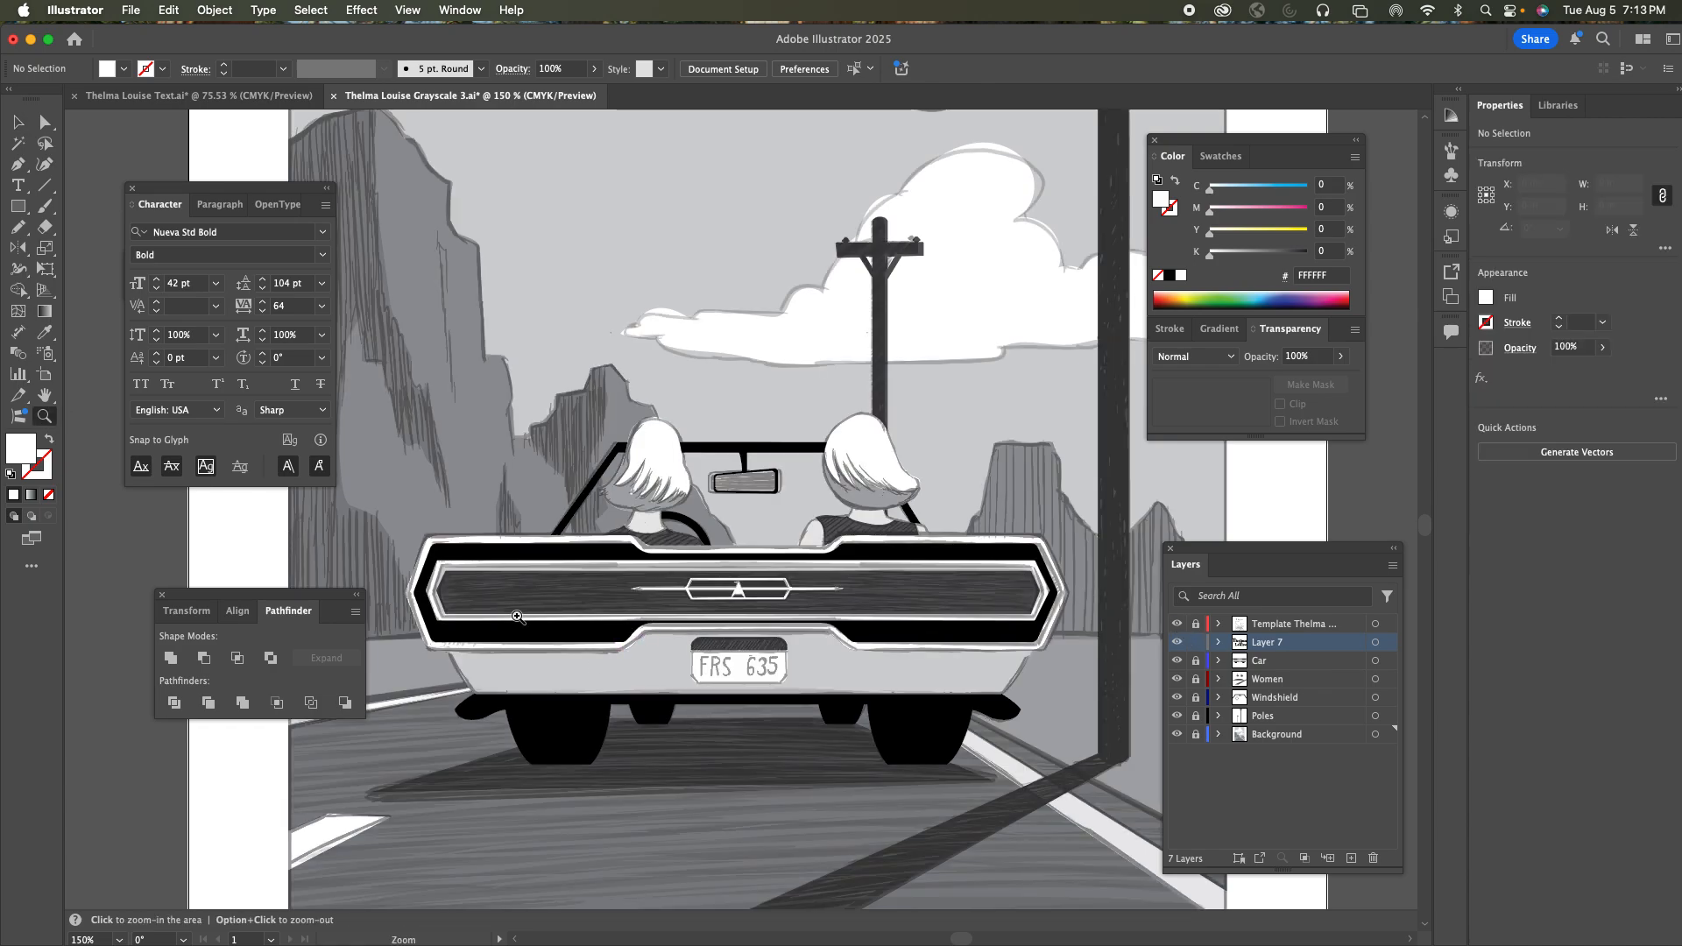
click(763, 681)
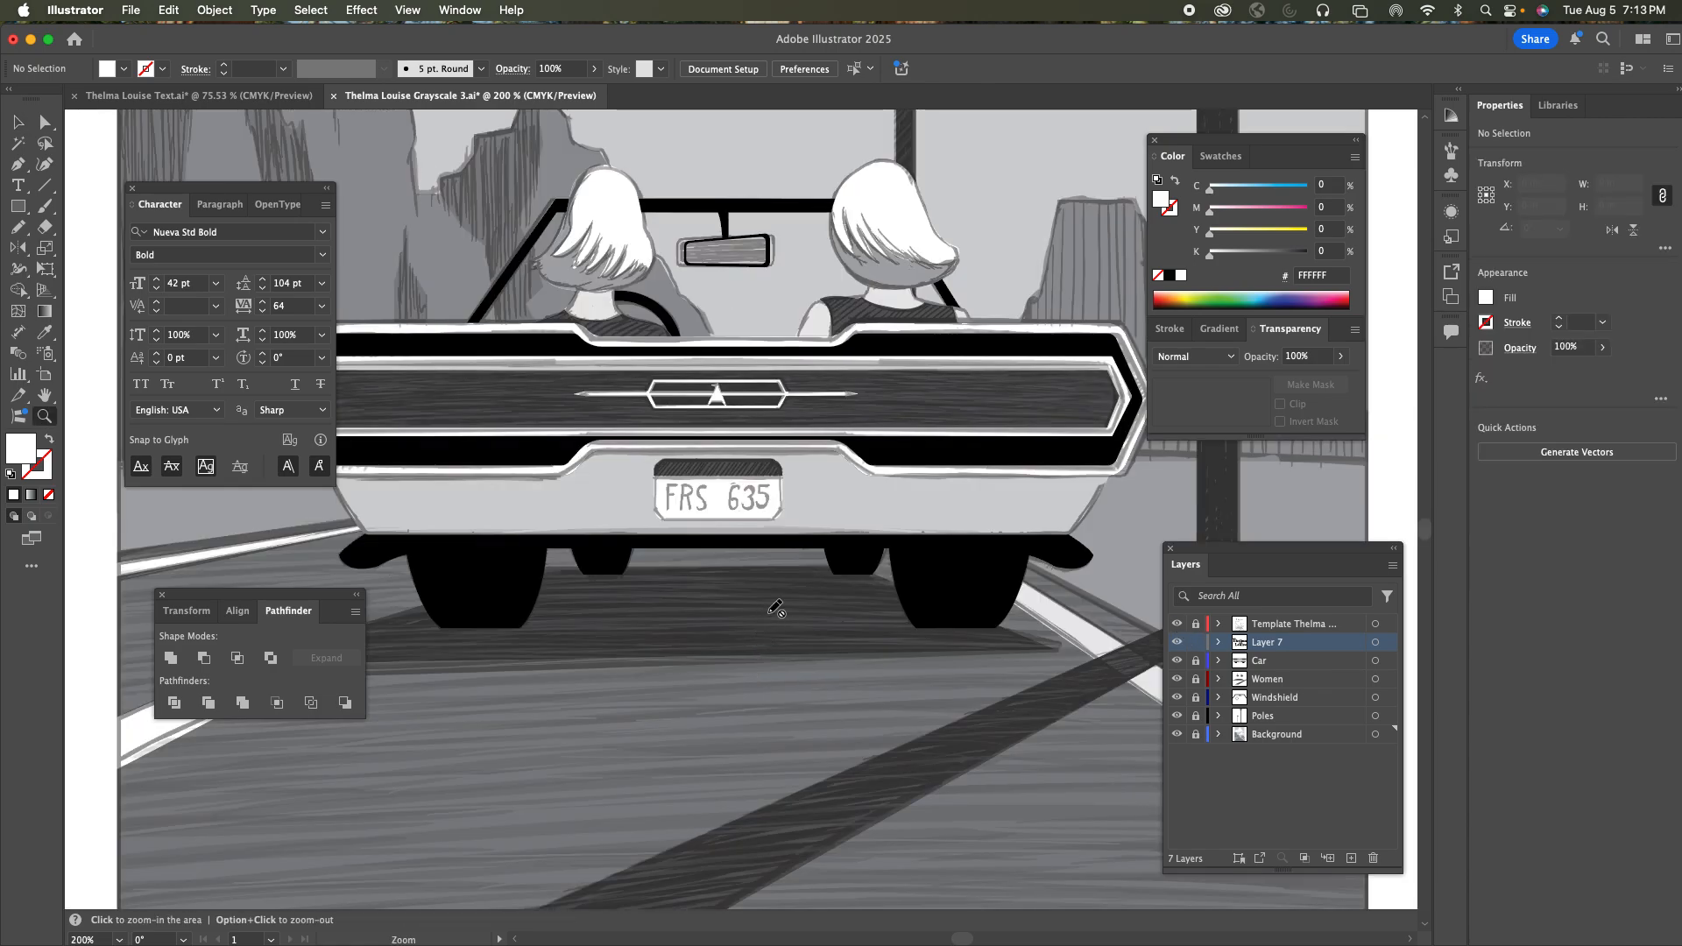
key(t)
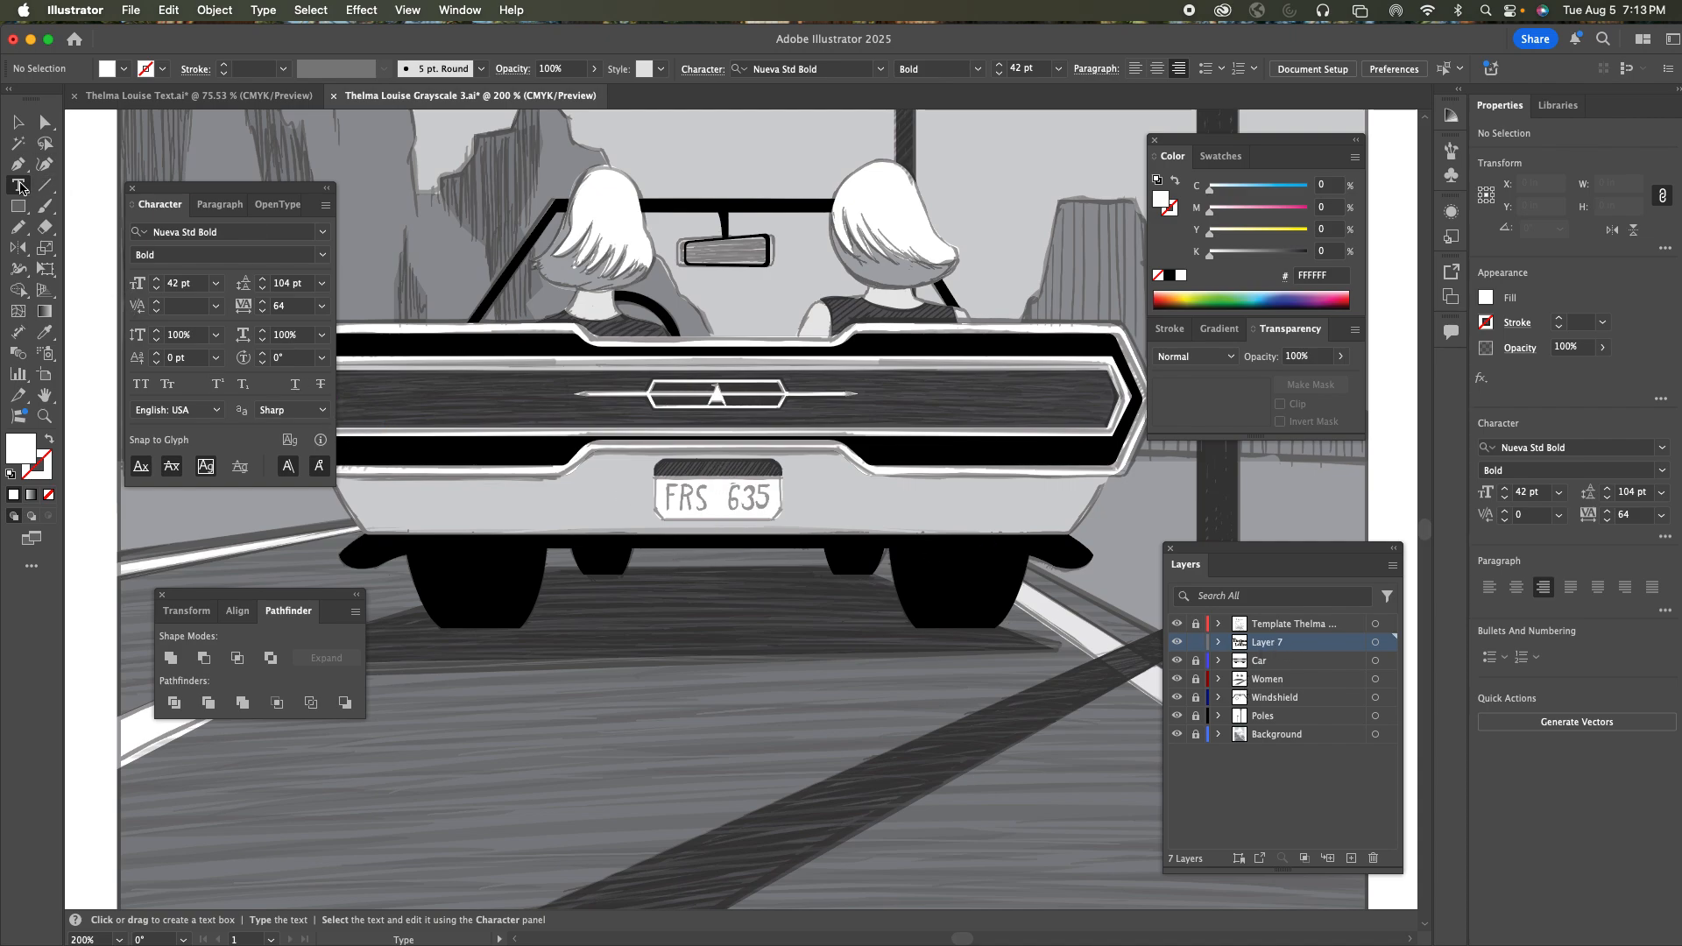
click(668, 496)
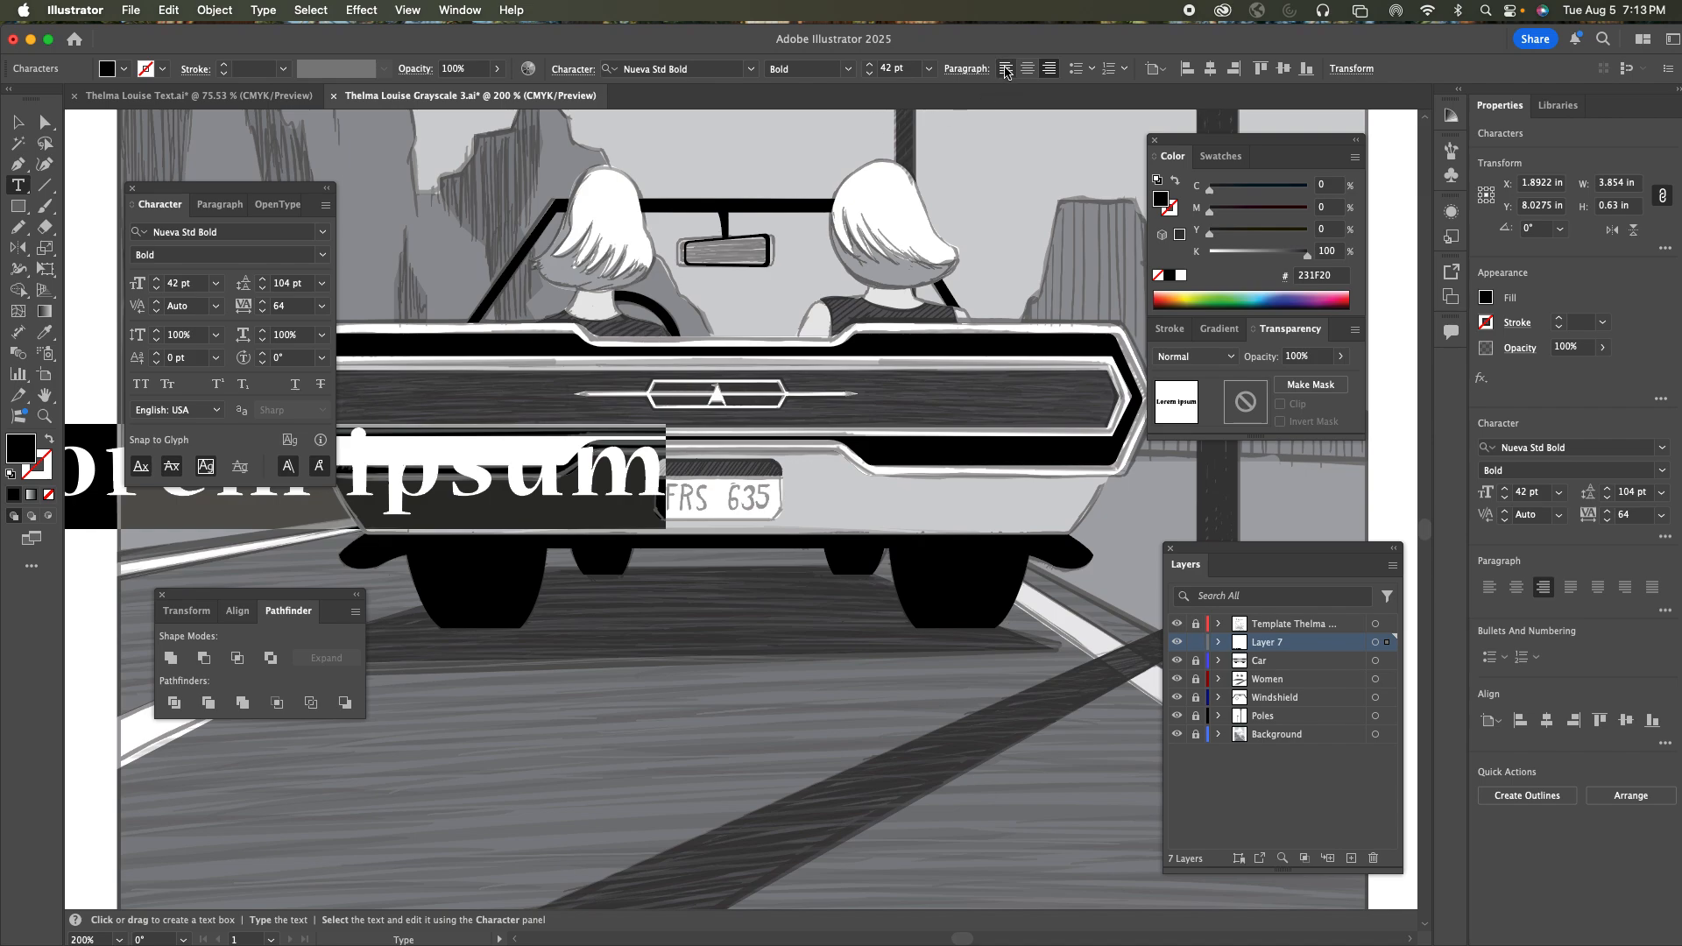
click(1006, 69)
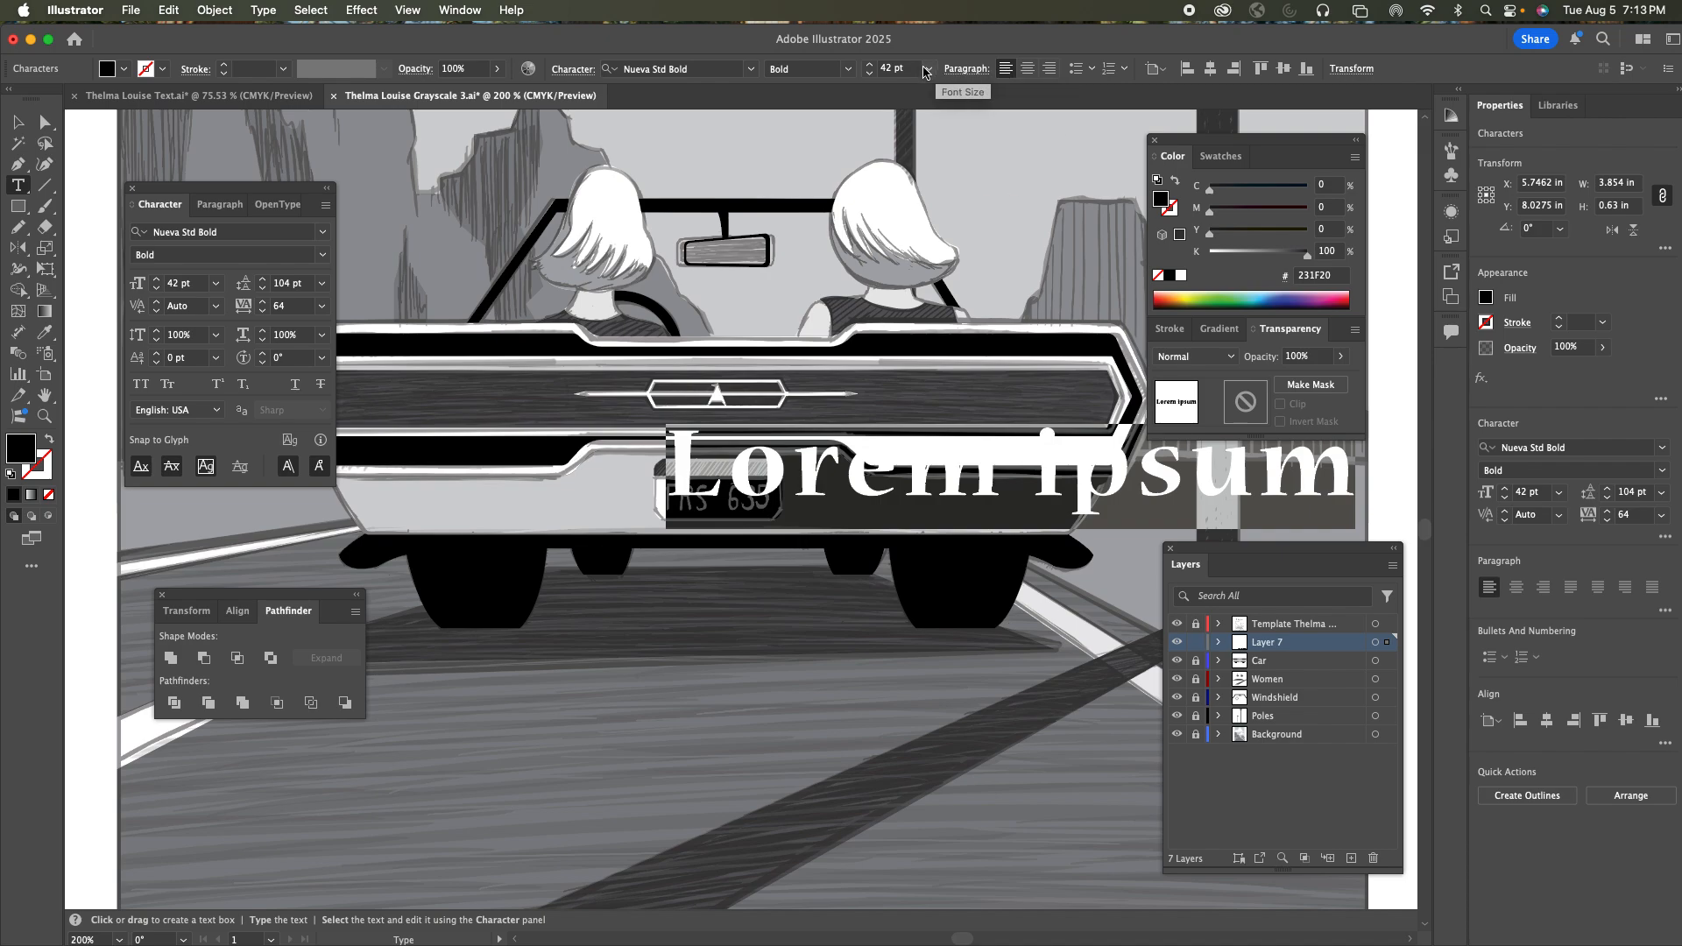
text(F)
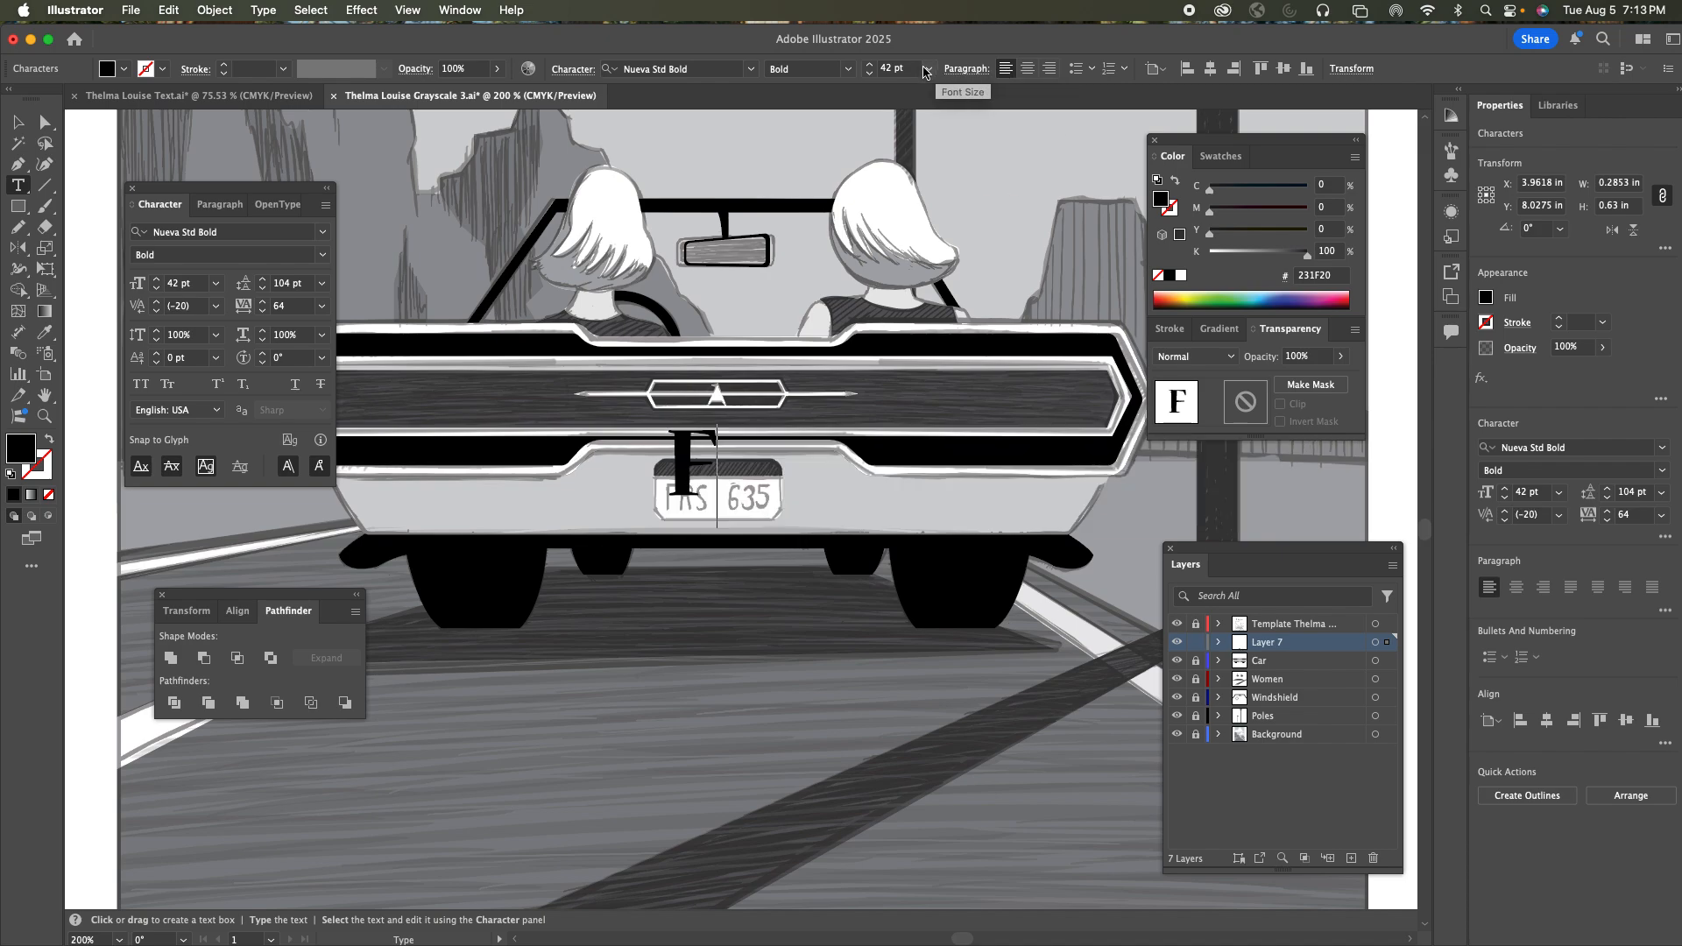
text(RS )
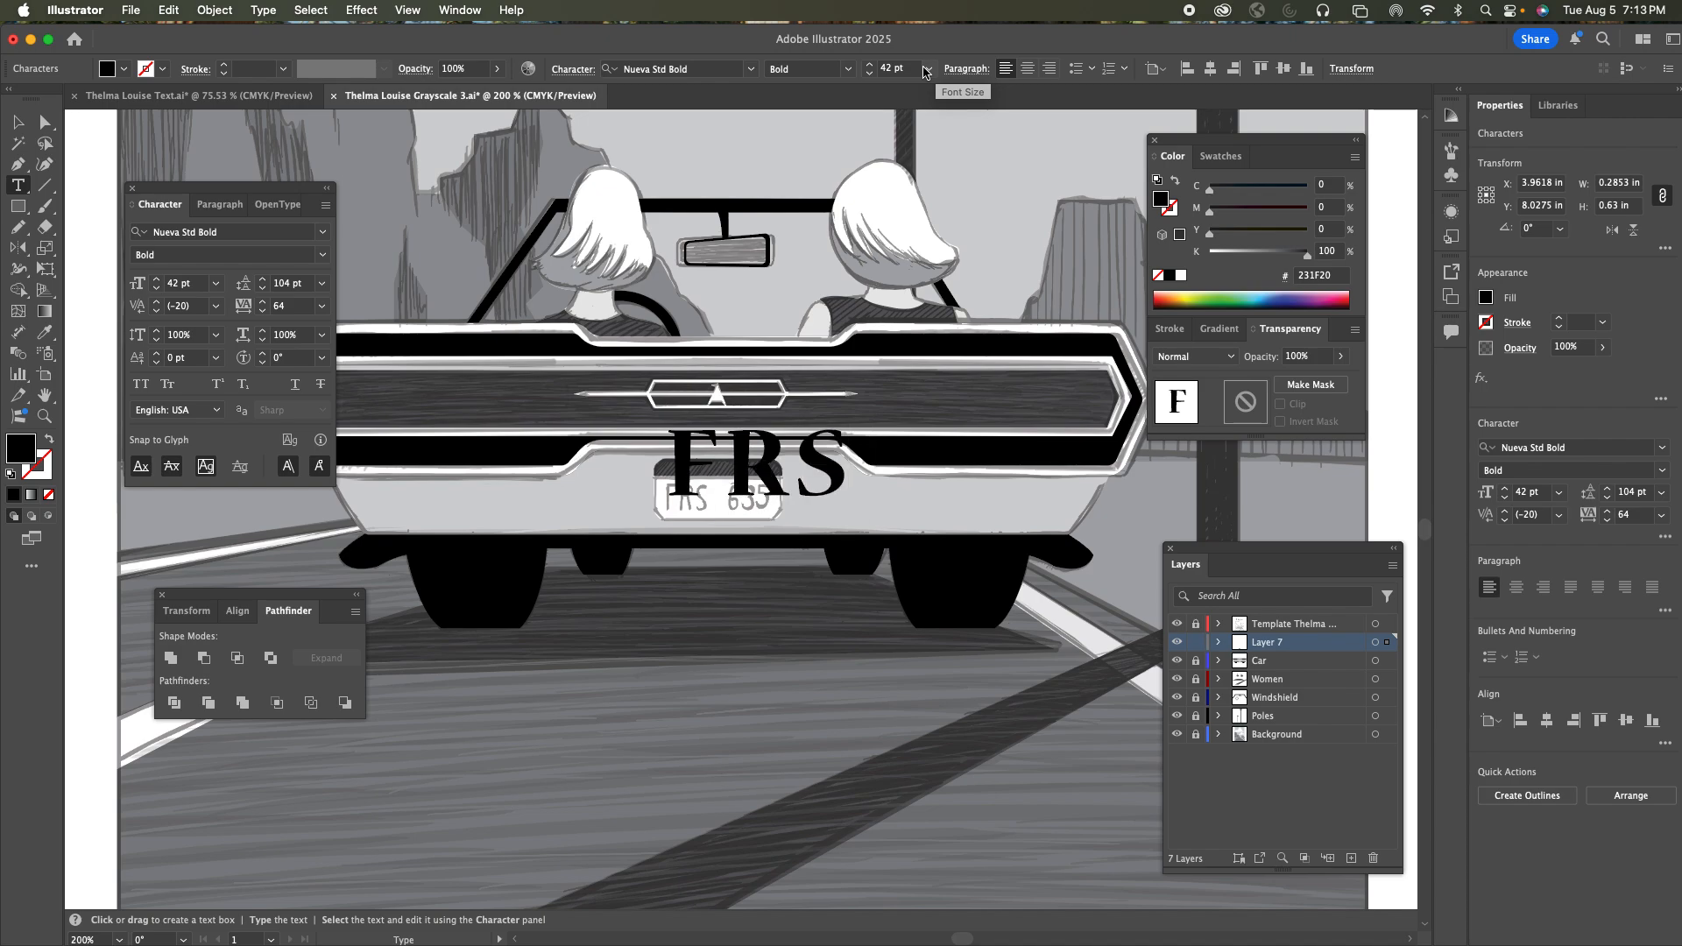
text(*)
key(BackSpace)
text(6)
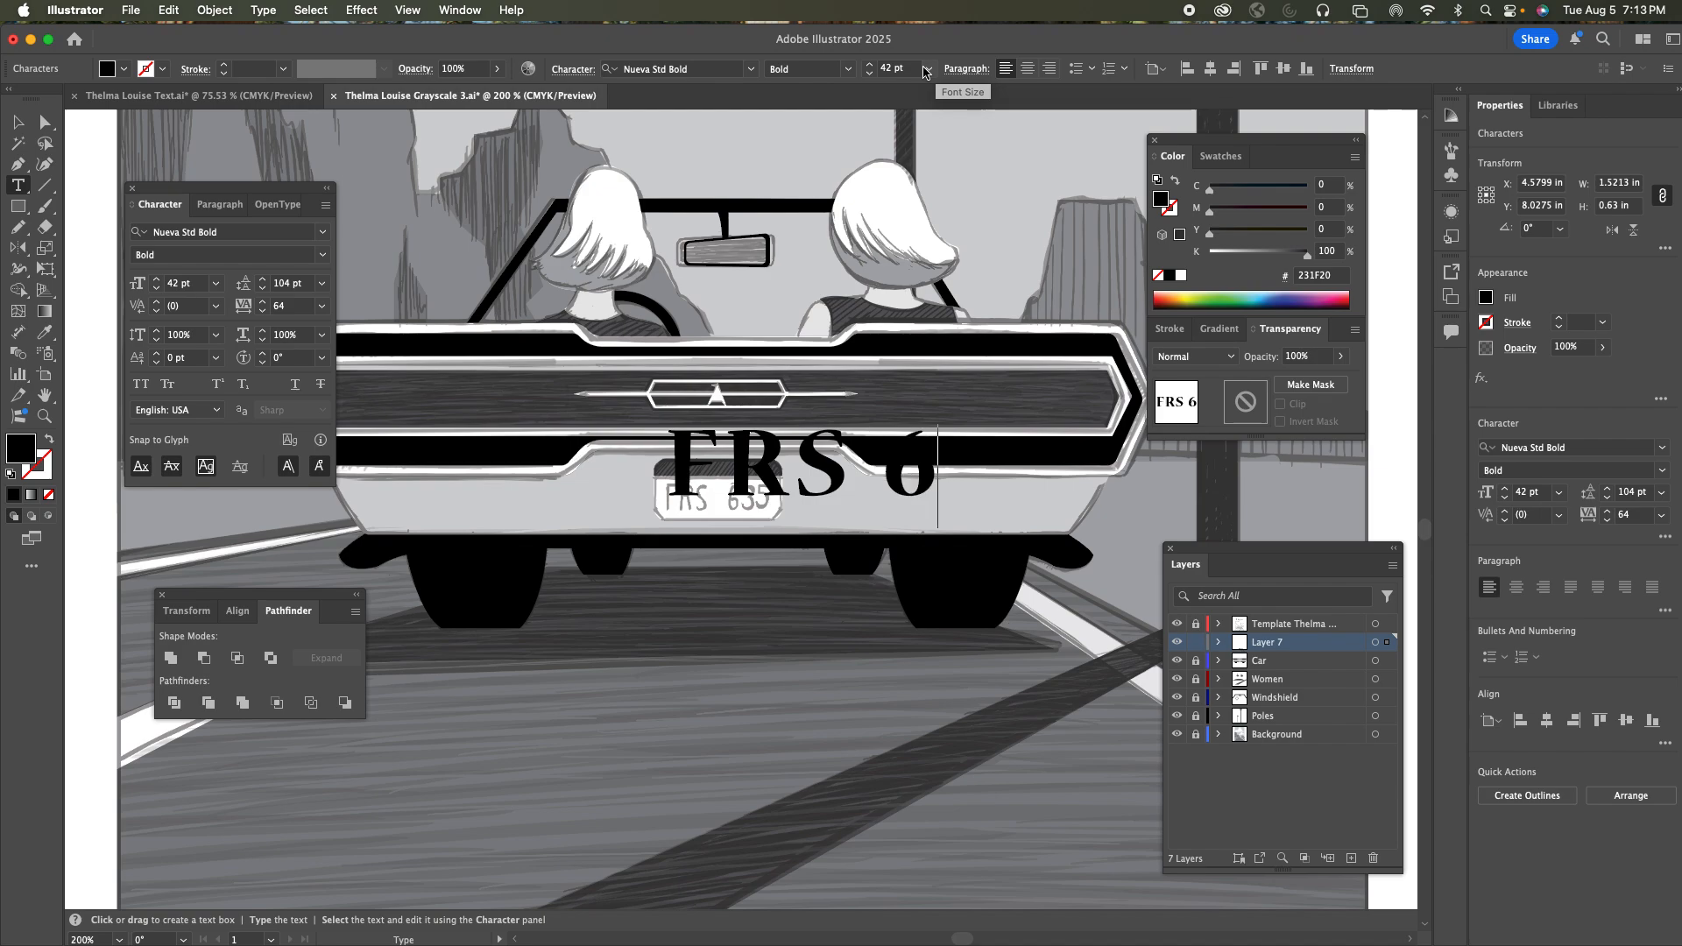
text(35)
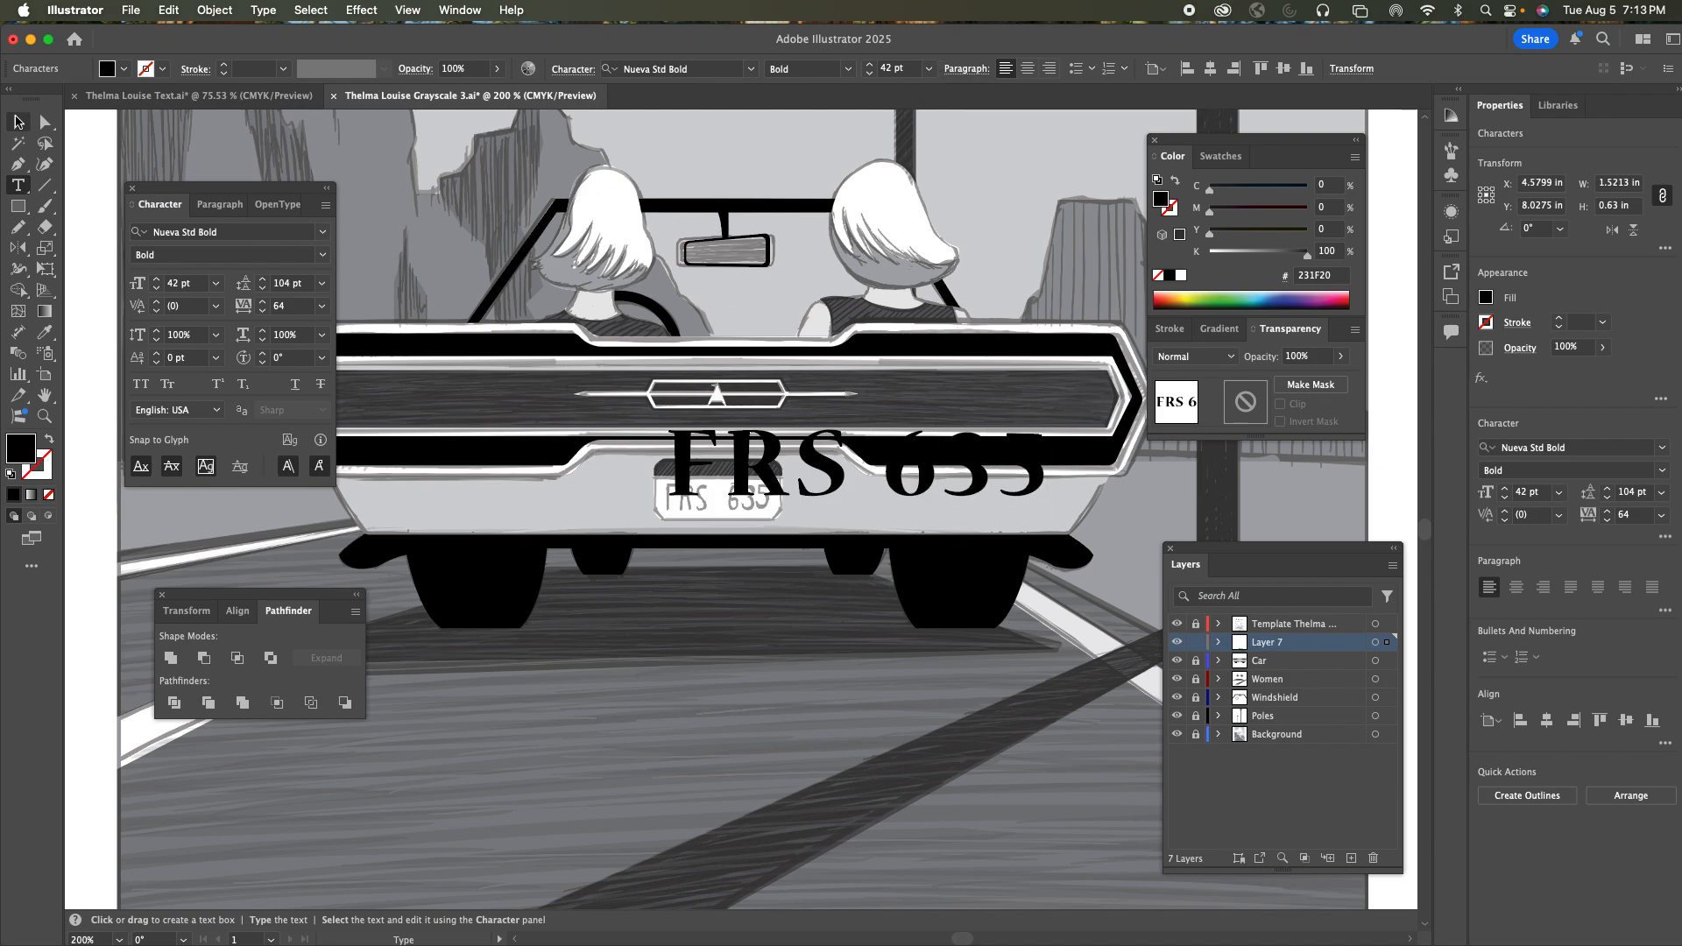
click(18, 122)
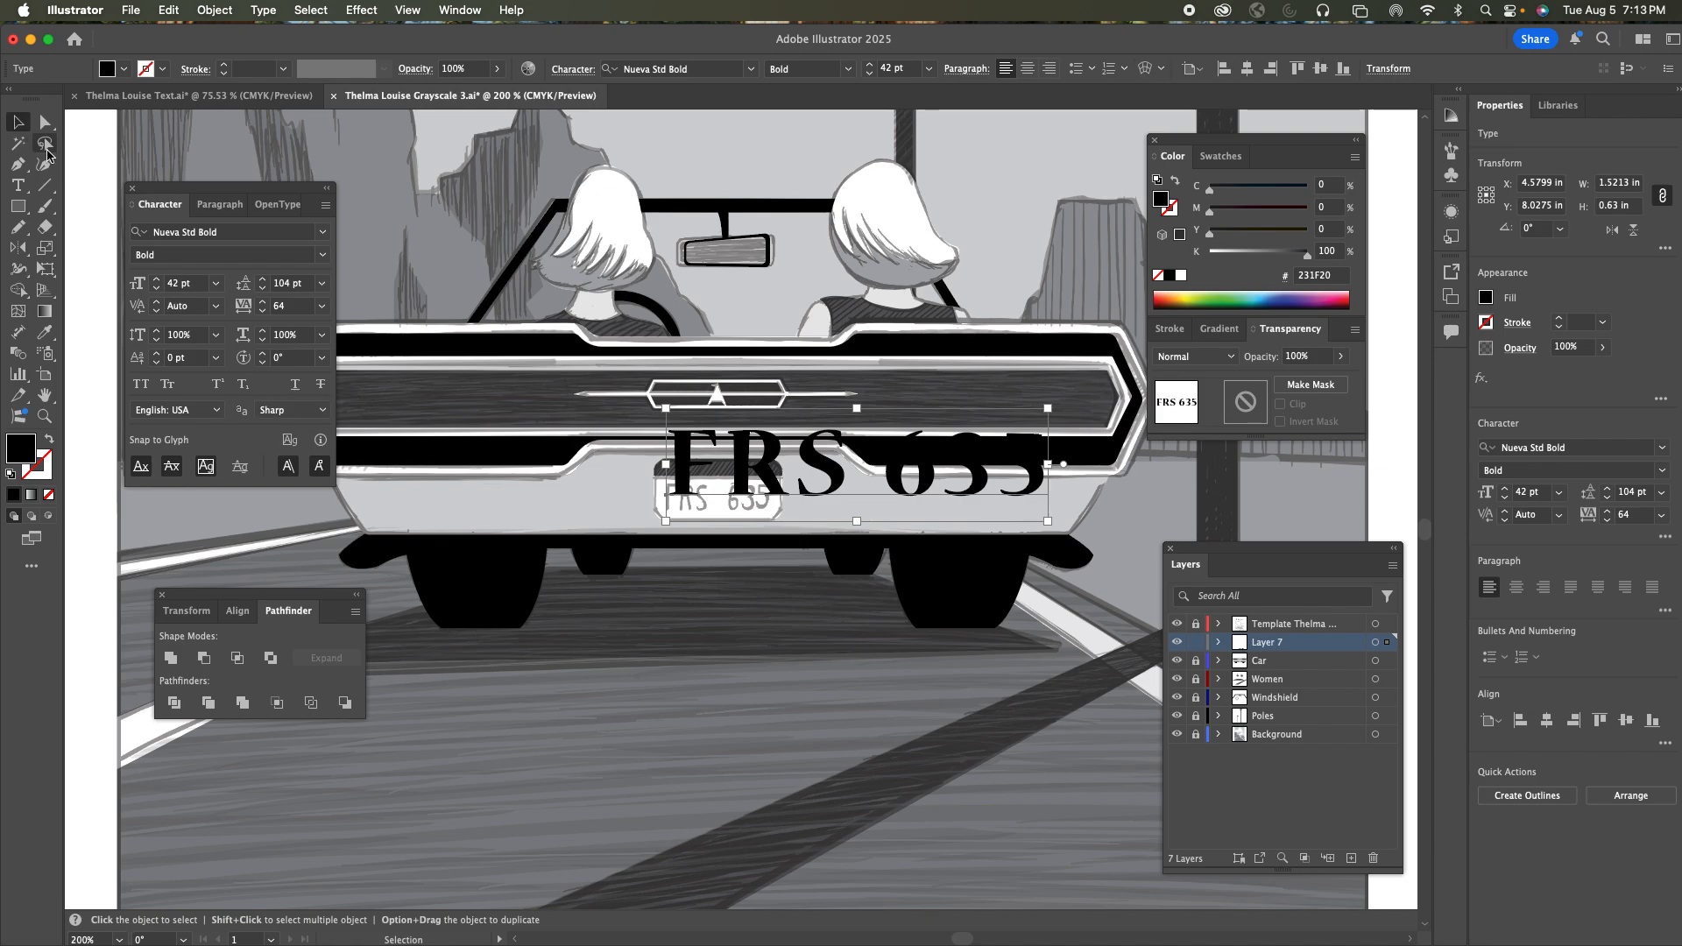
click(264, 233)
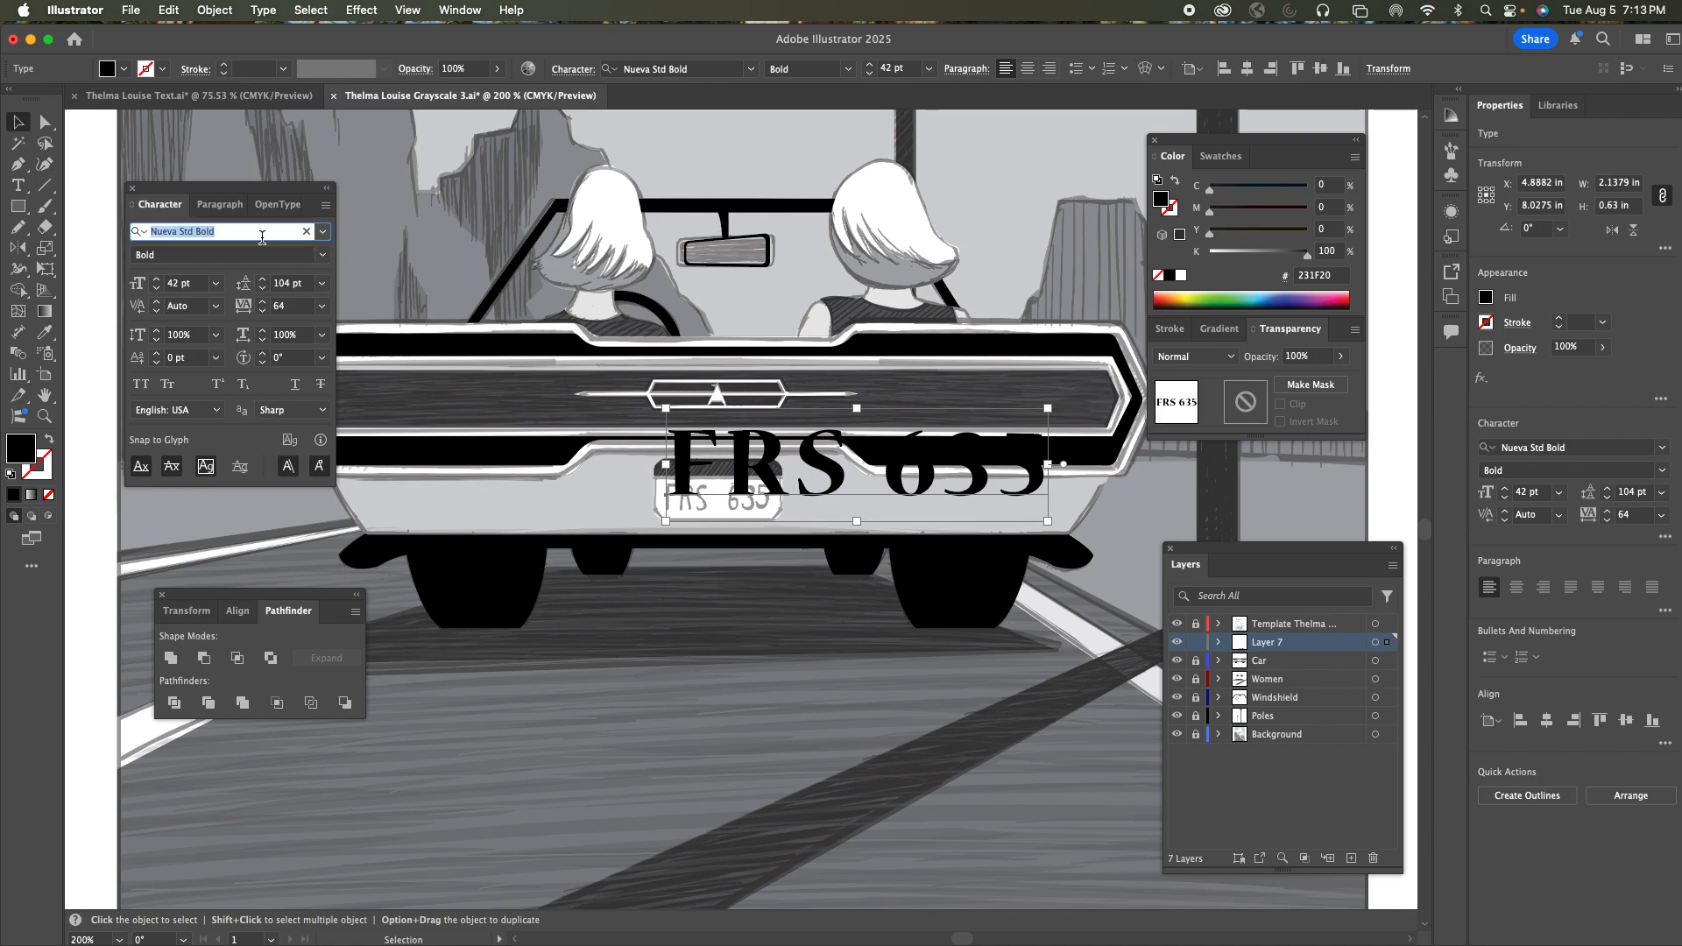
text(It)
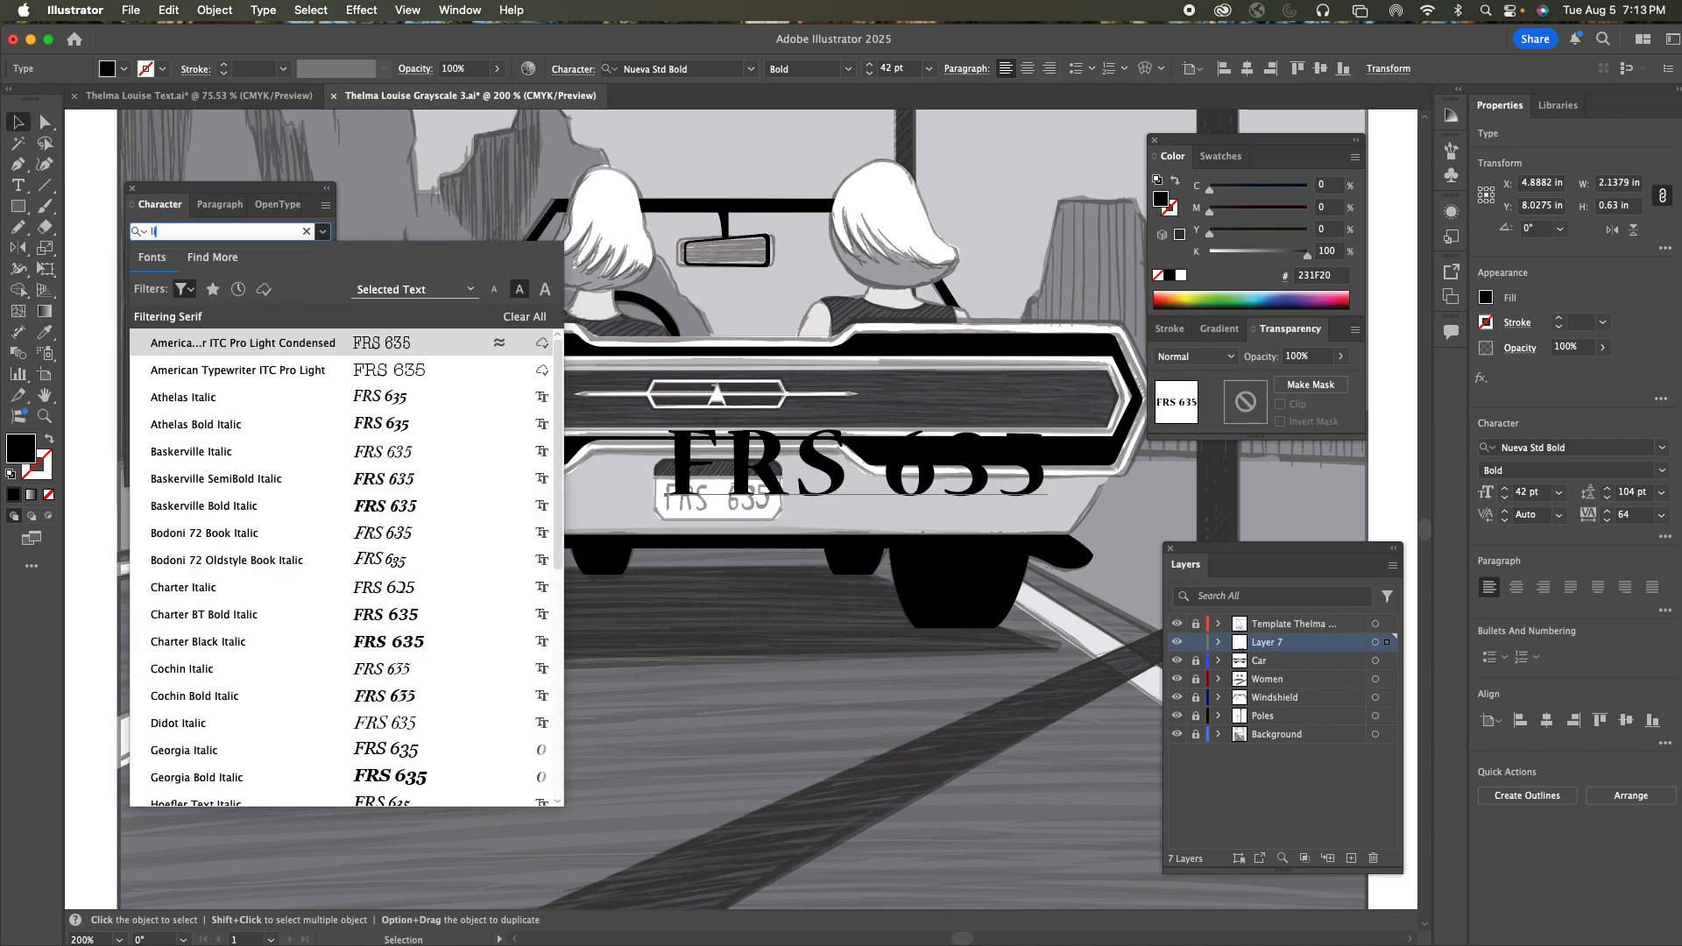
text(a)
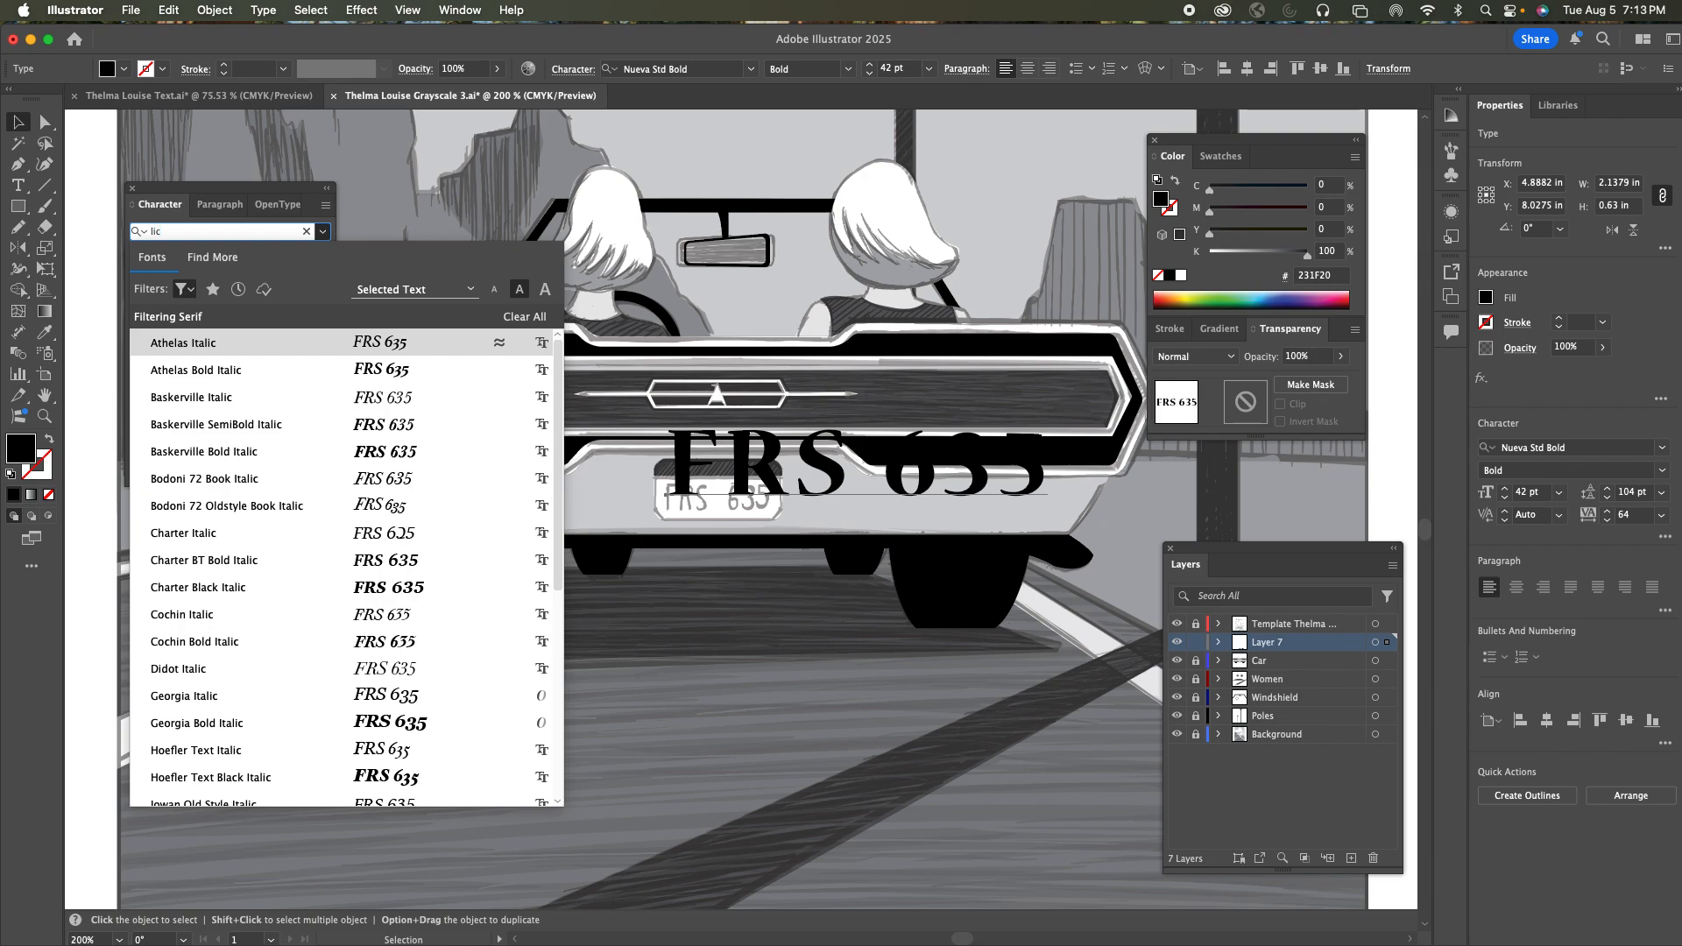
text(e)
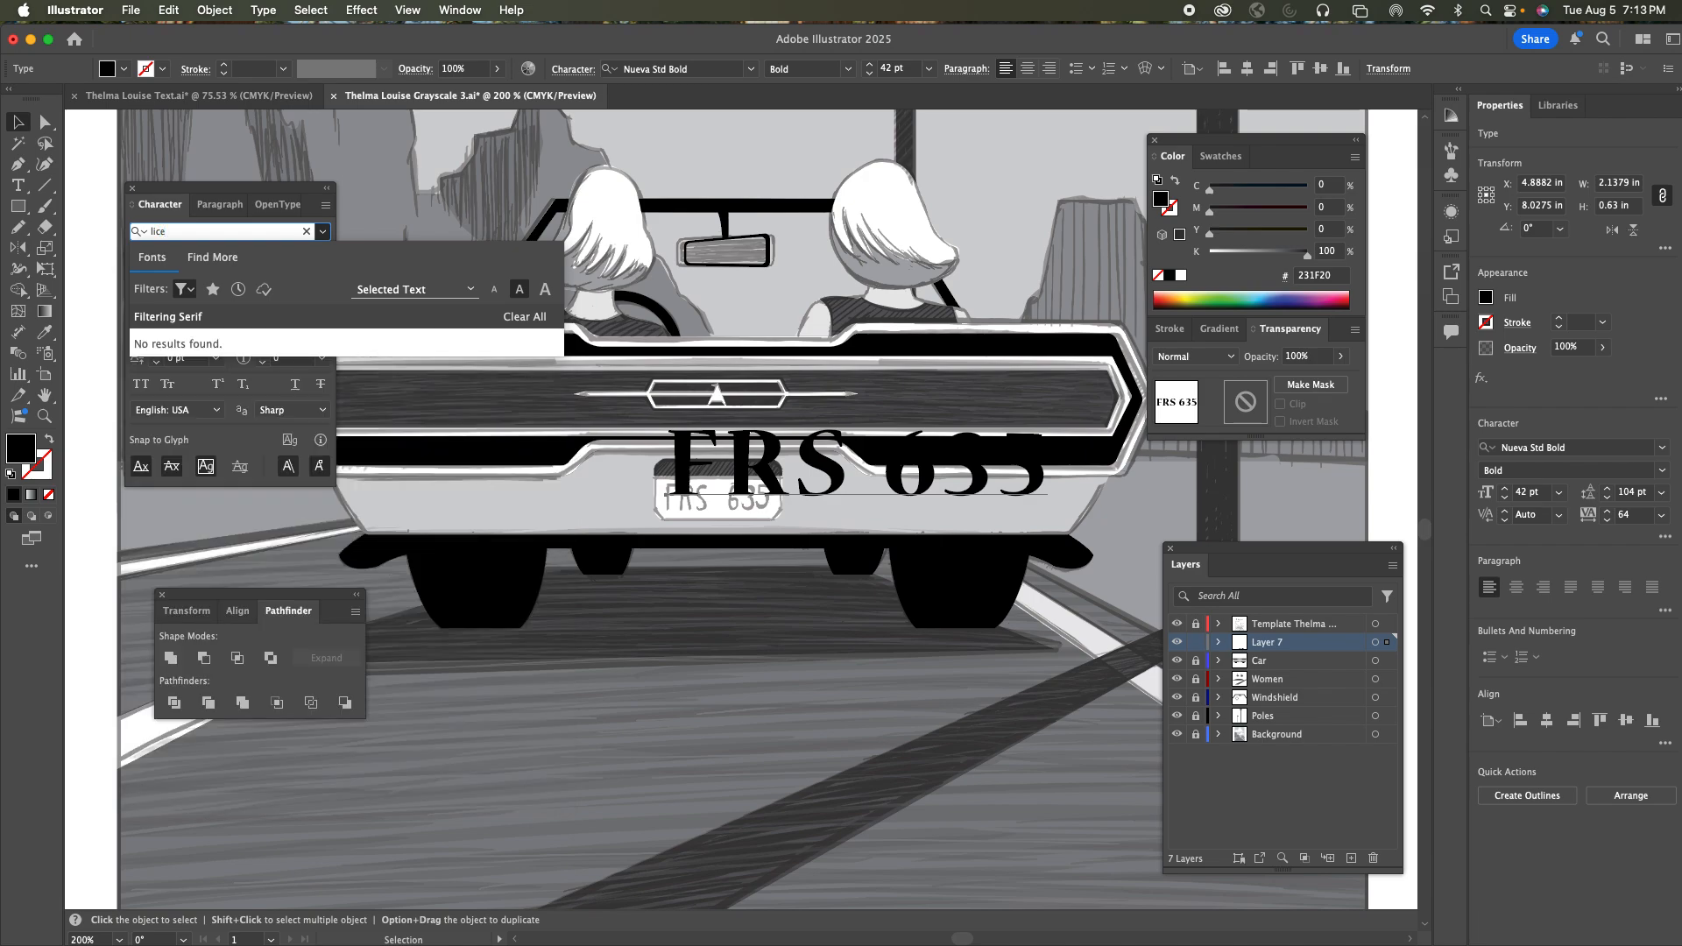
key(BackSpace)
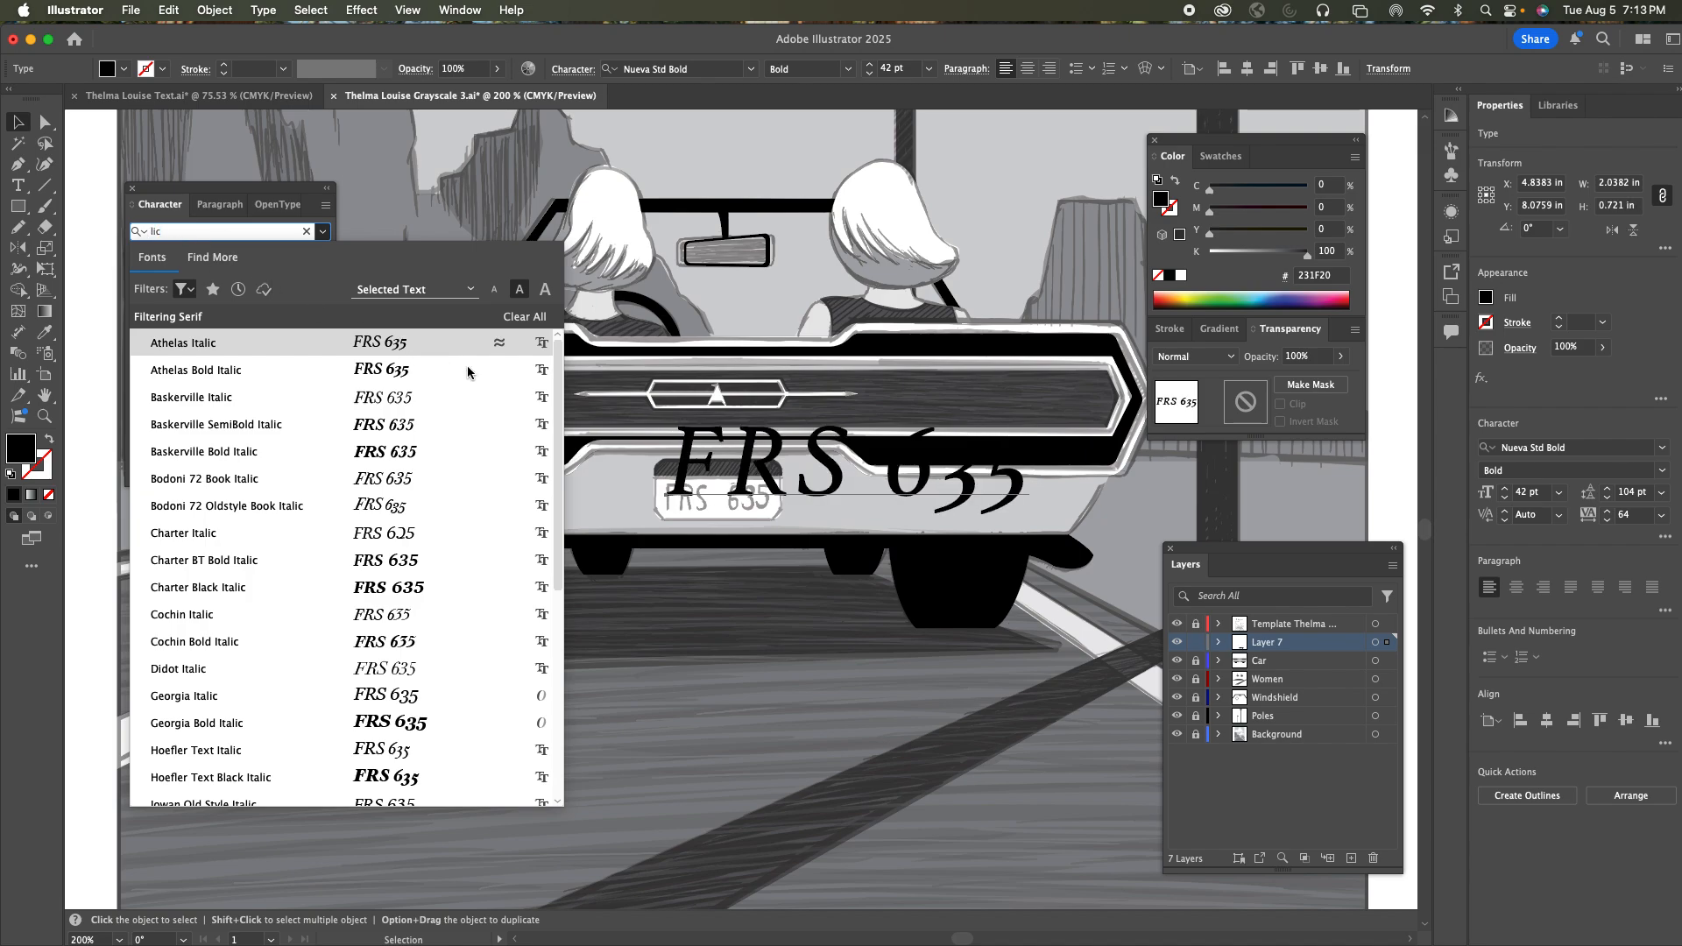
scroll(552, 395, down, 3)
drag(560, 436, 546, 596)
scroll(545, 648, up, 9)
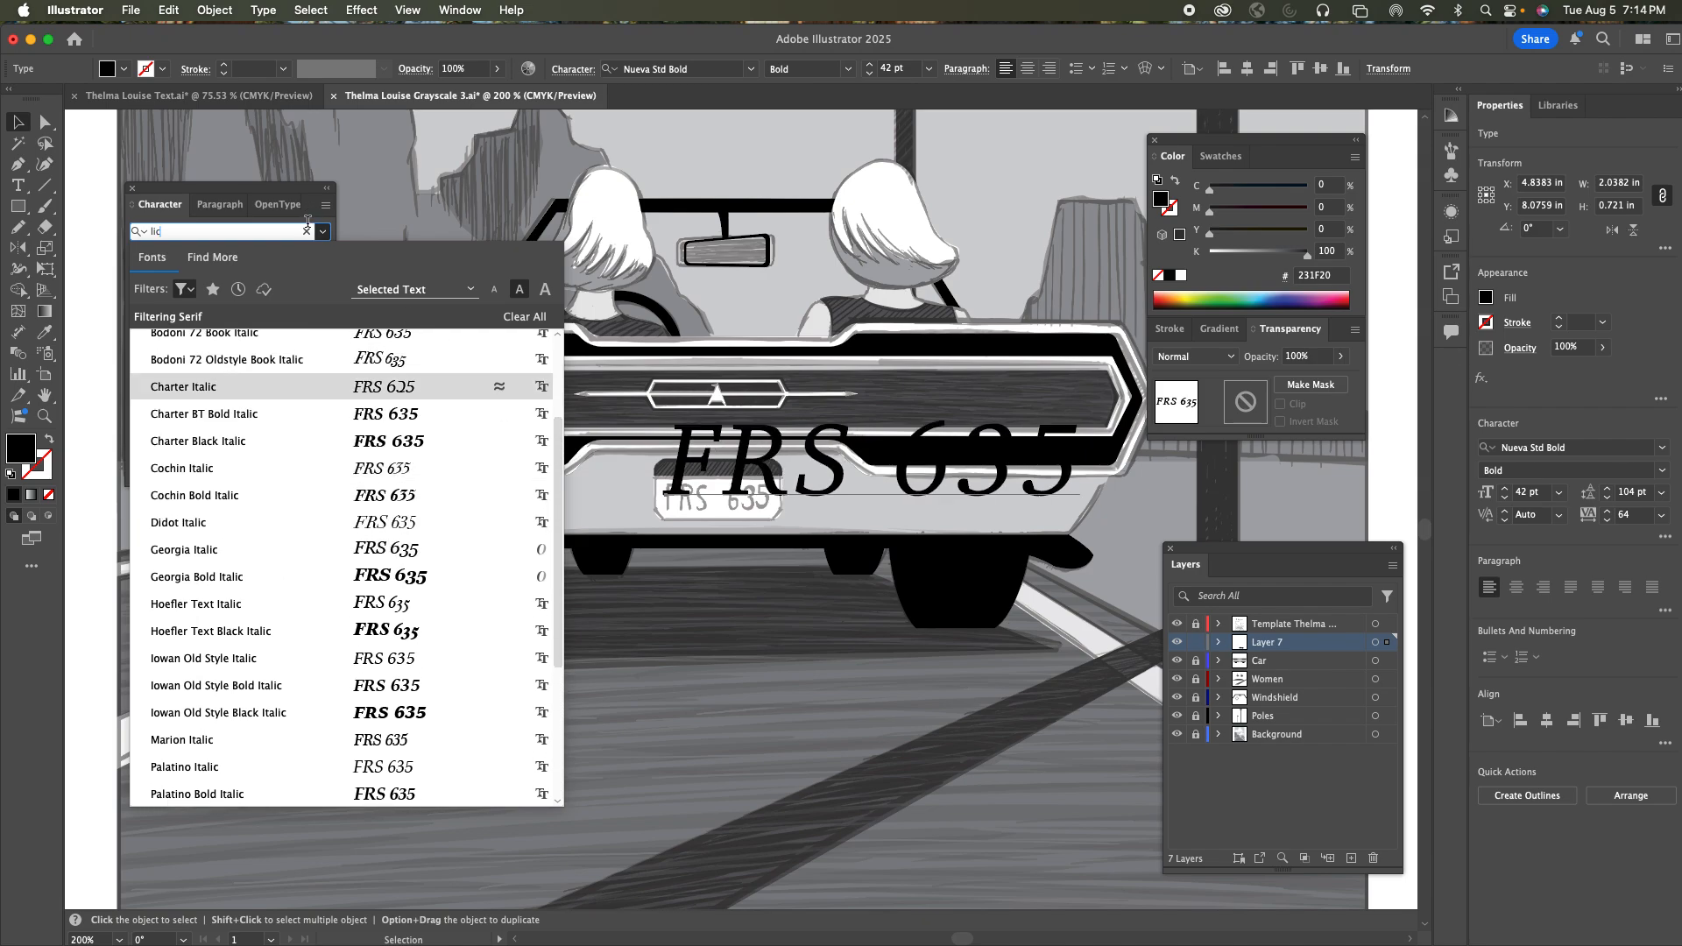
click(306, 231)
Clear the font classification filters, then find the LICENSE PLATE USA font and apply it to the FRS 635 text
click(185, 292)
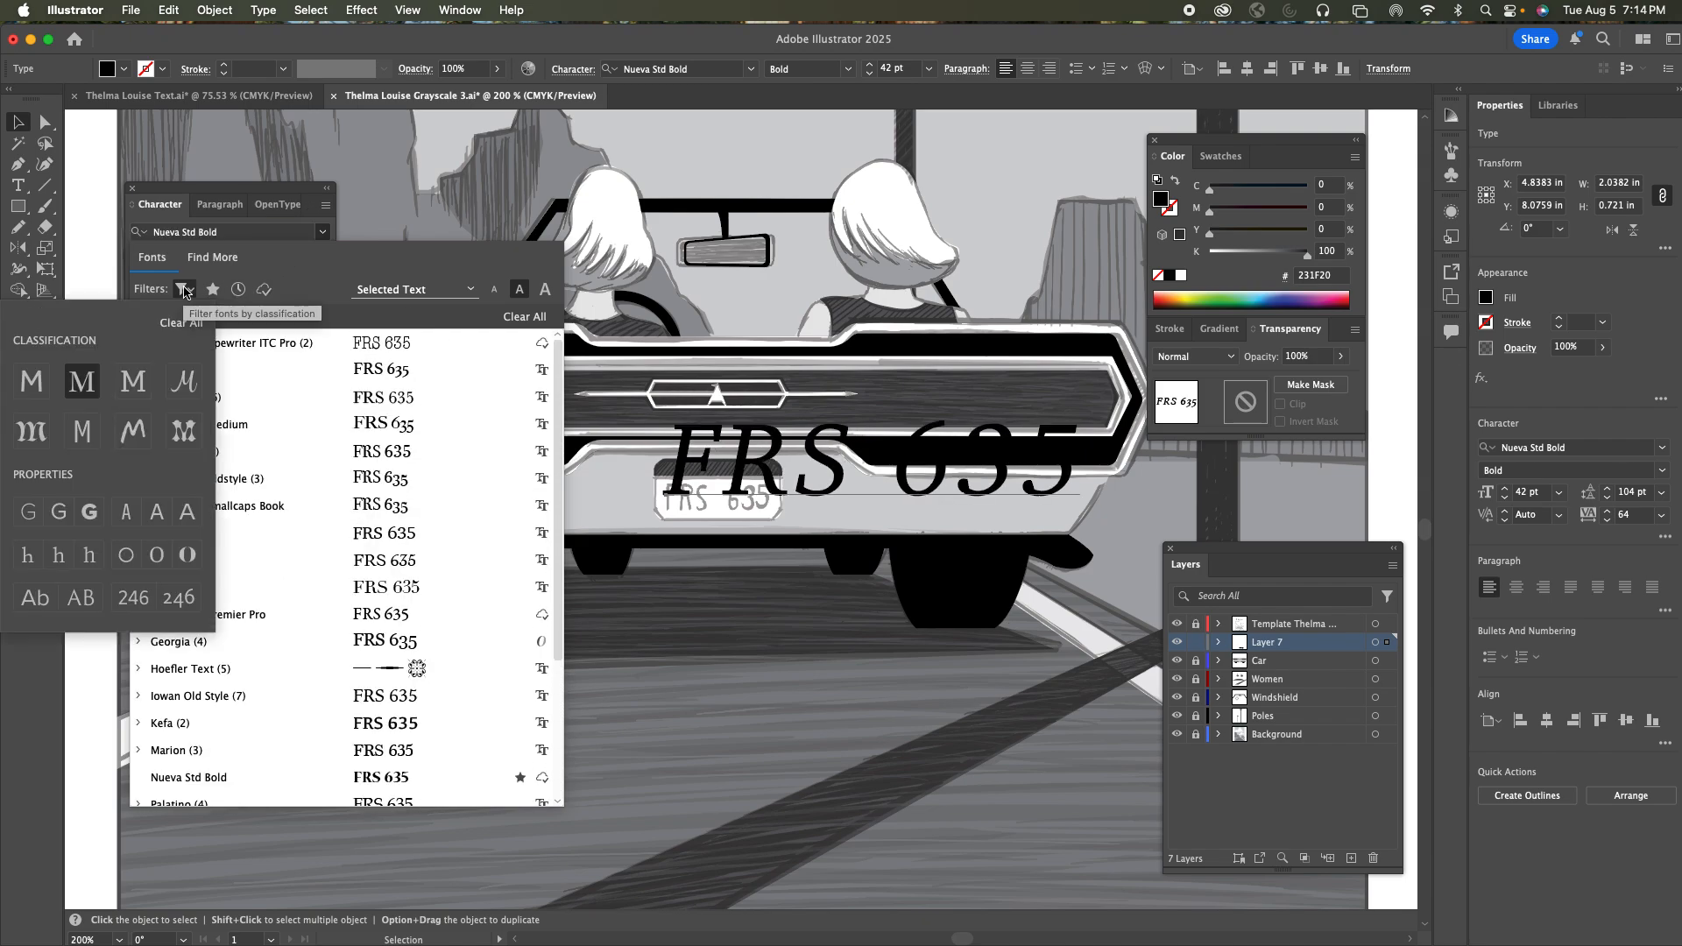
click(181, 322)
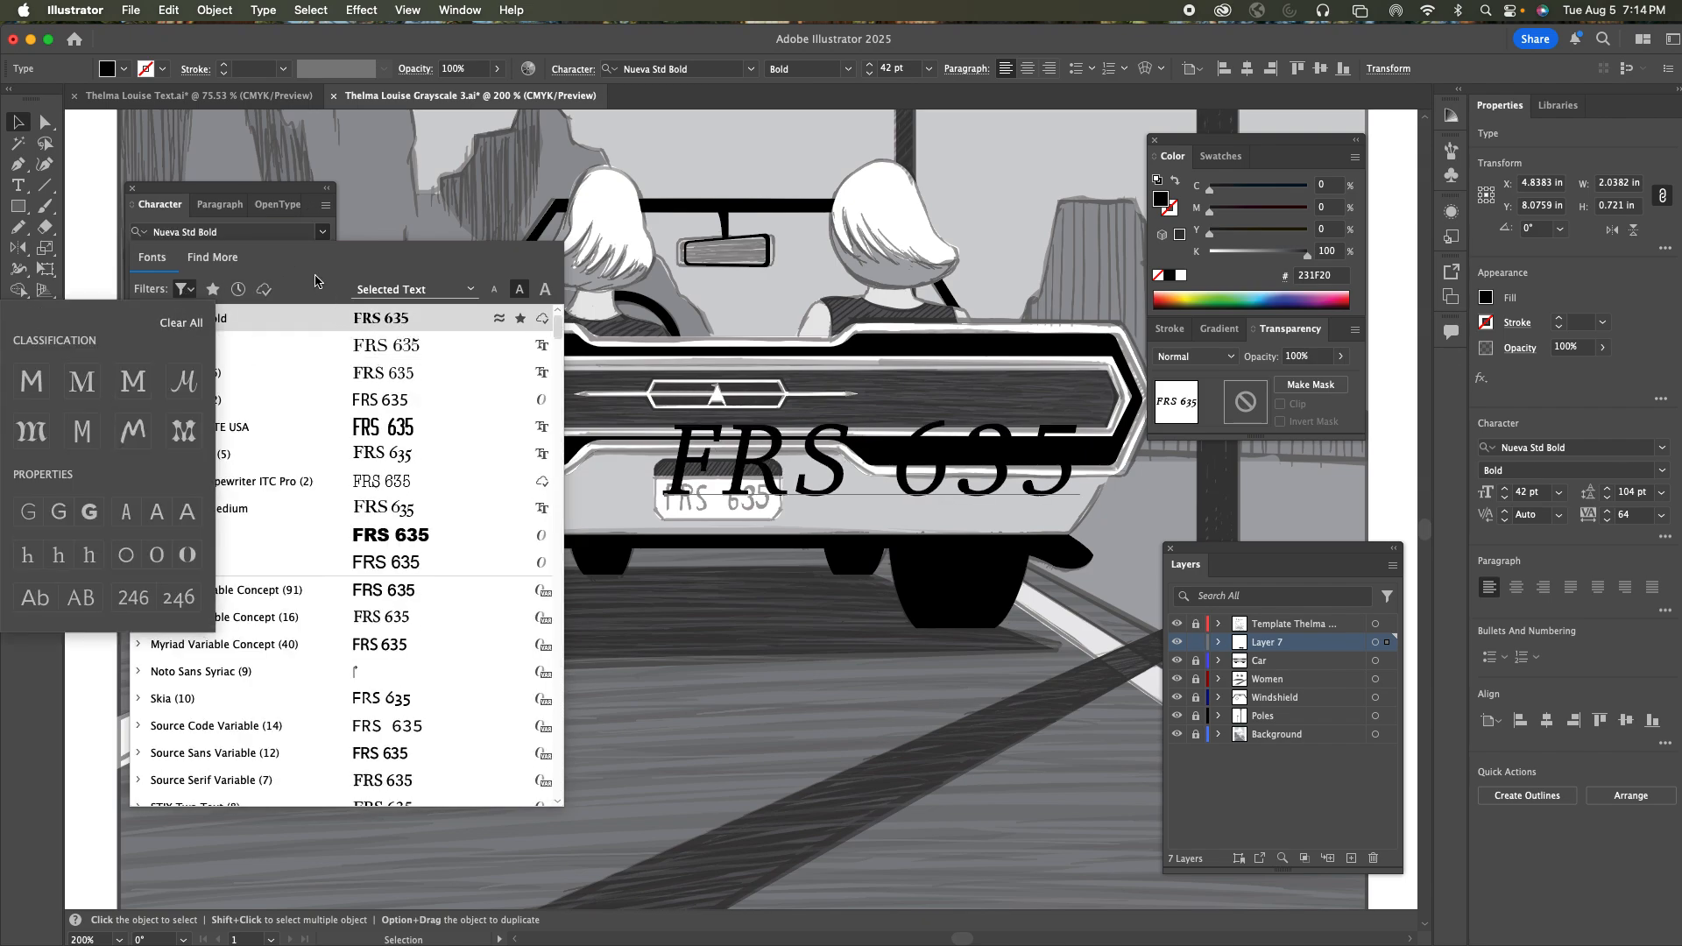
click(313, 272)
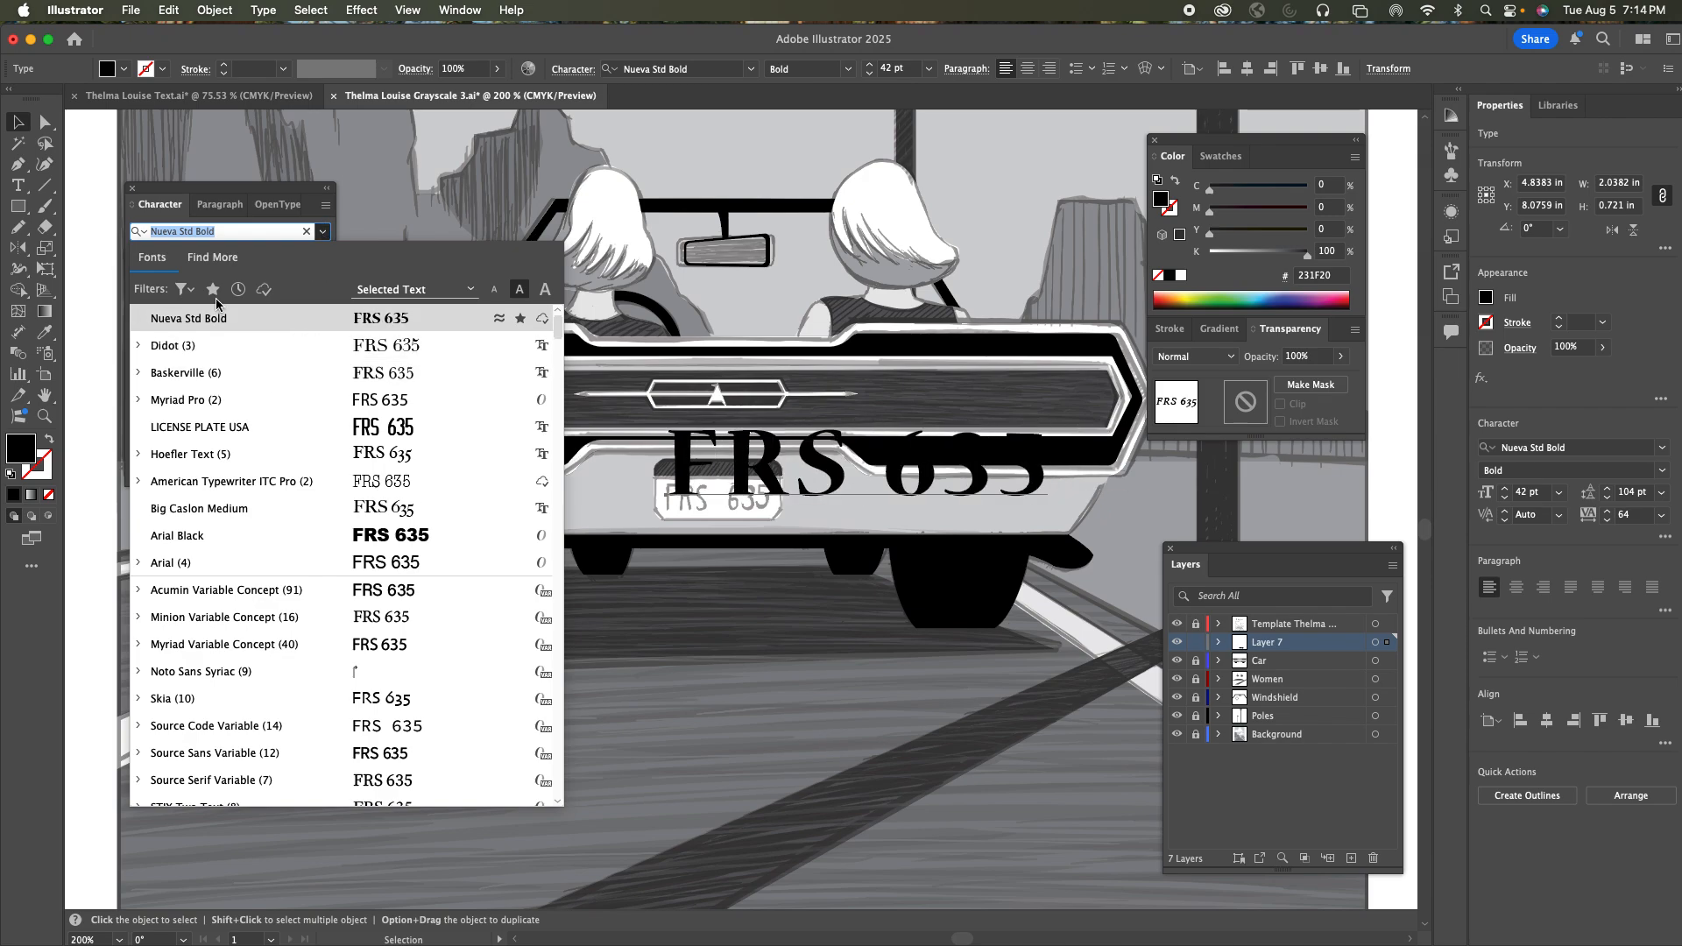
key(Escape)
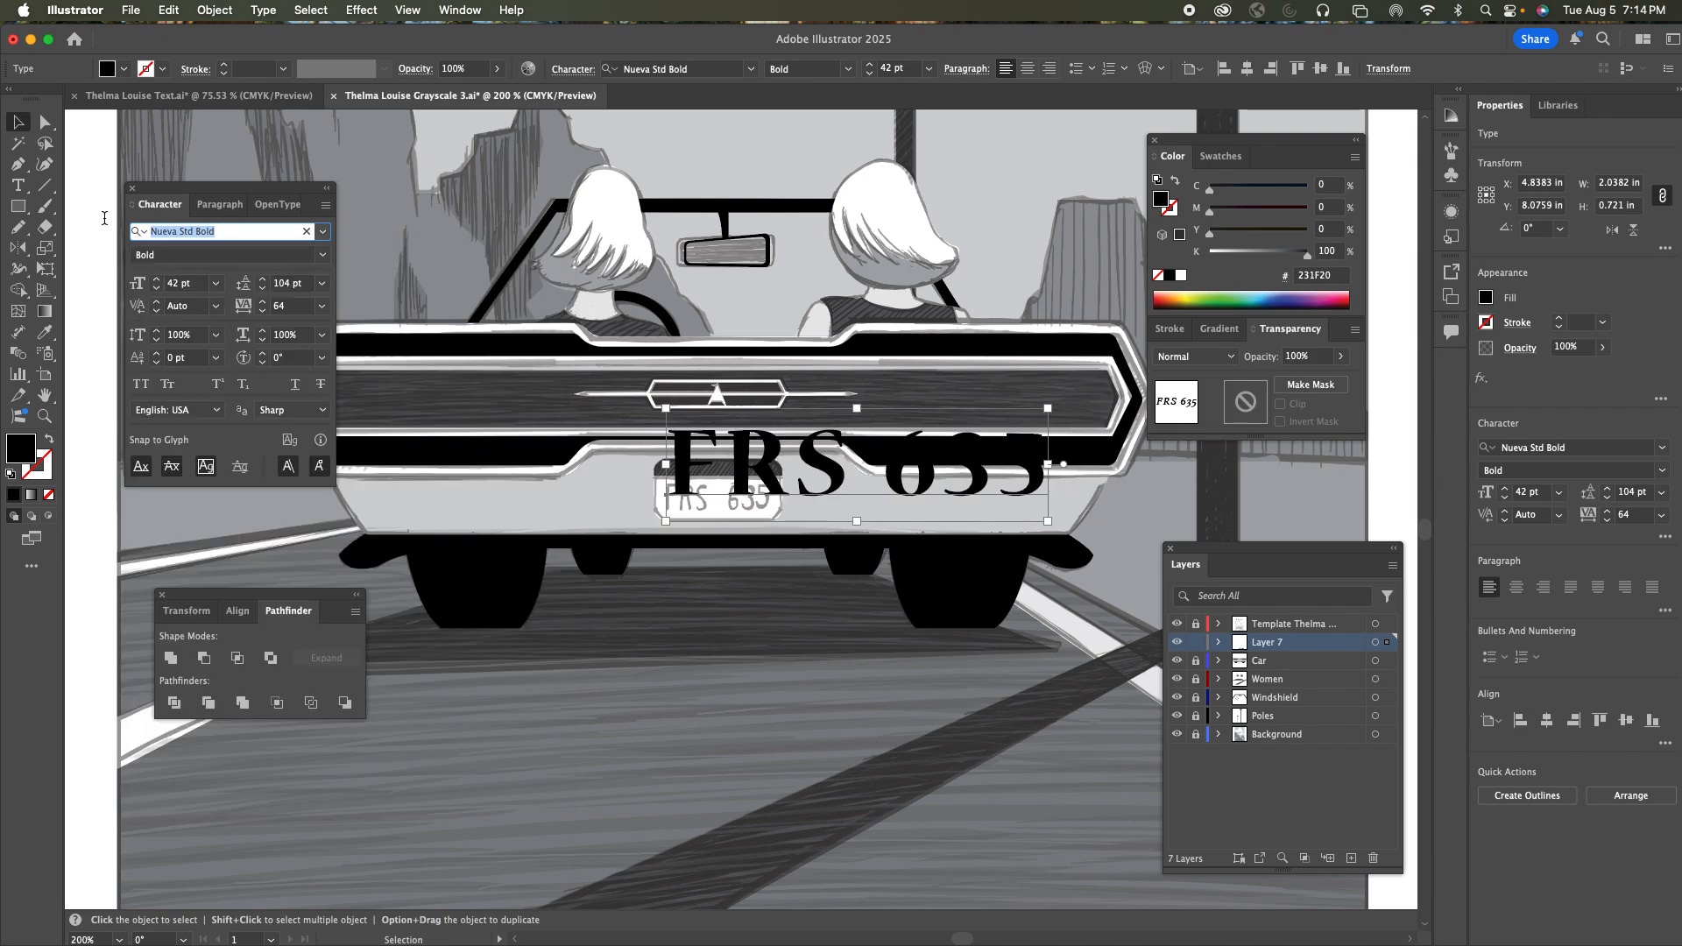
key(BackSpace)
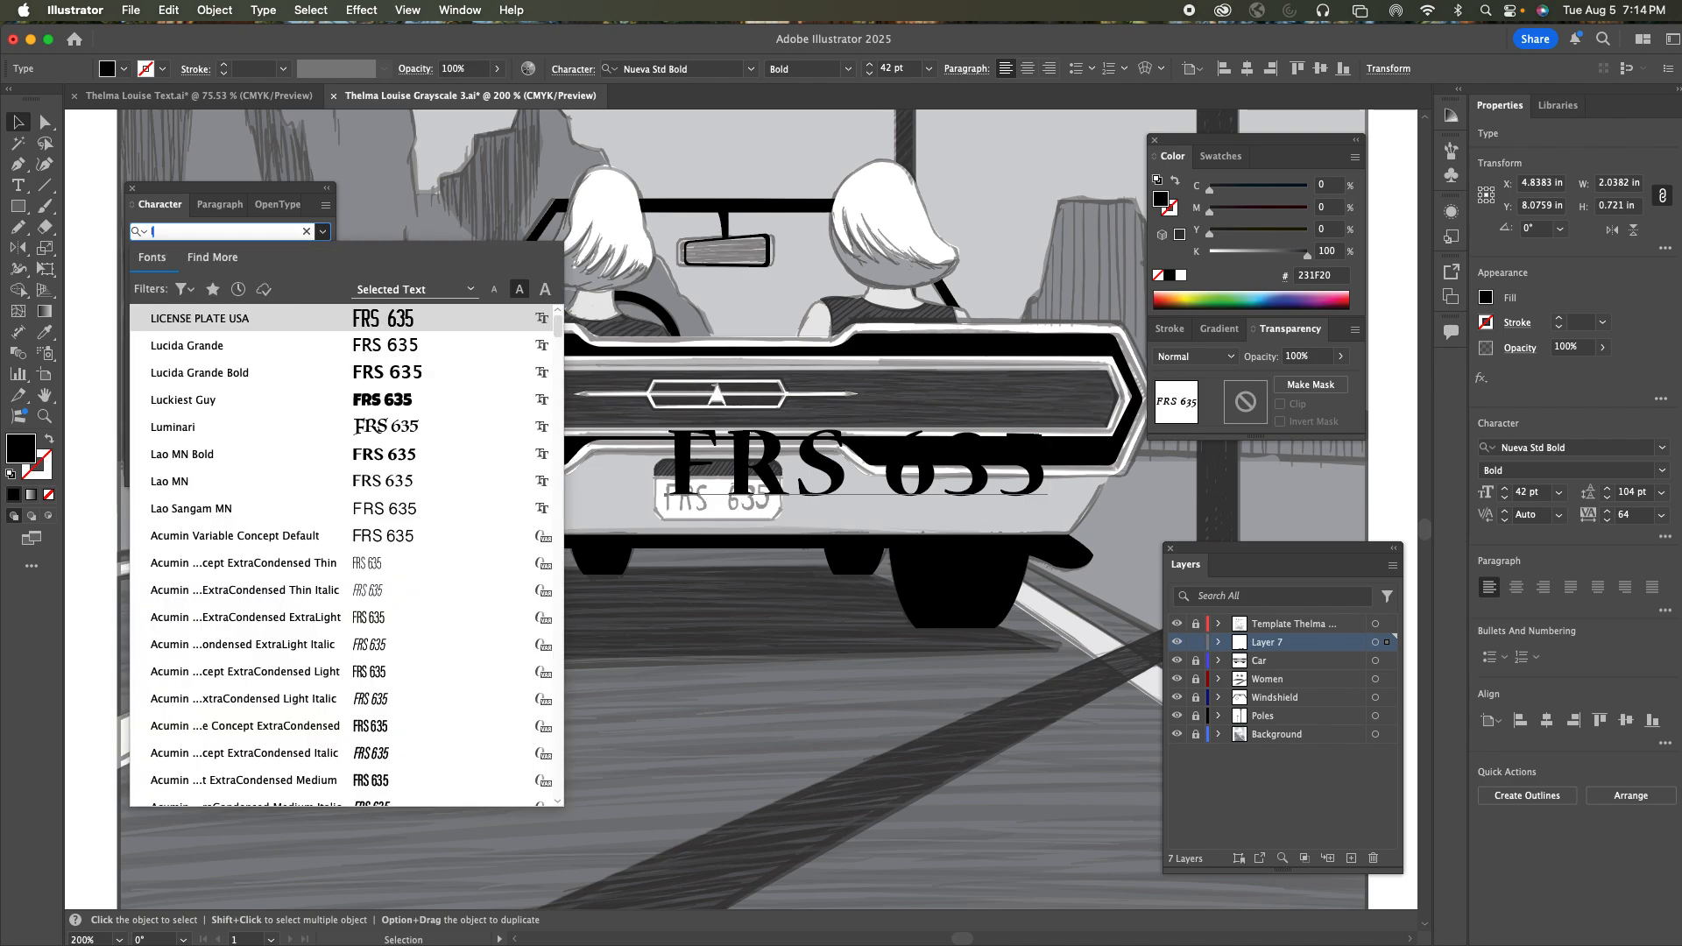
text(lin)
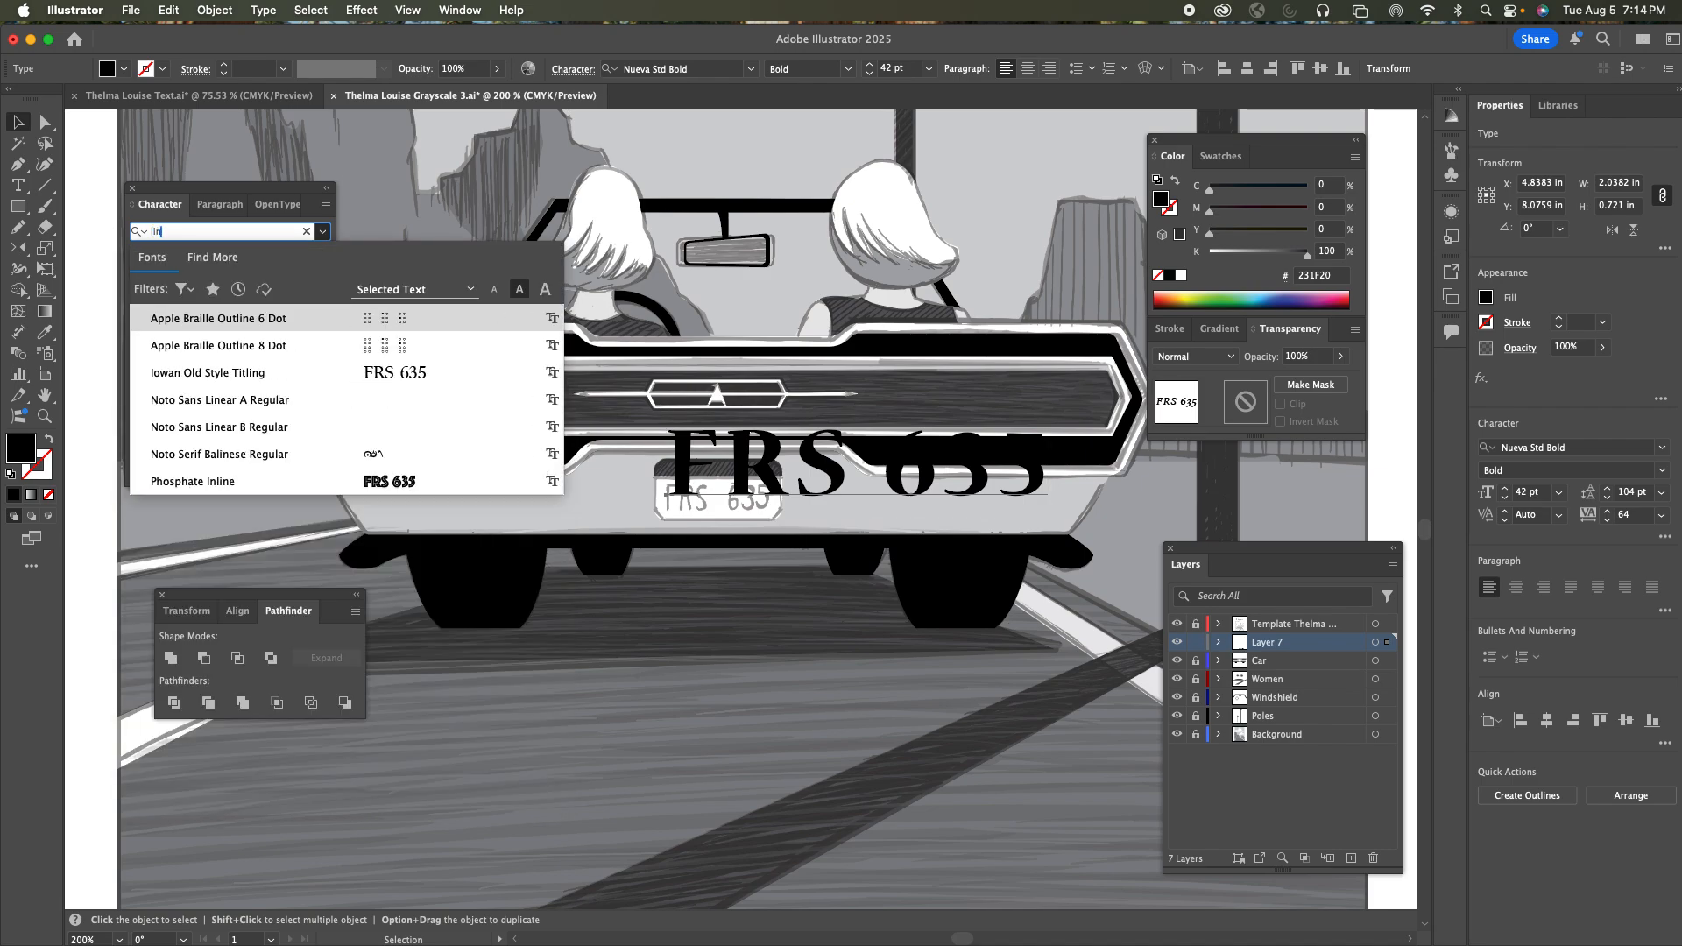
key(BackSpace)
key(BackSpace)
text(ic)
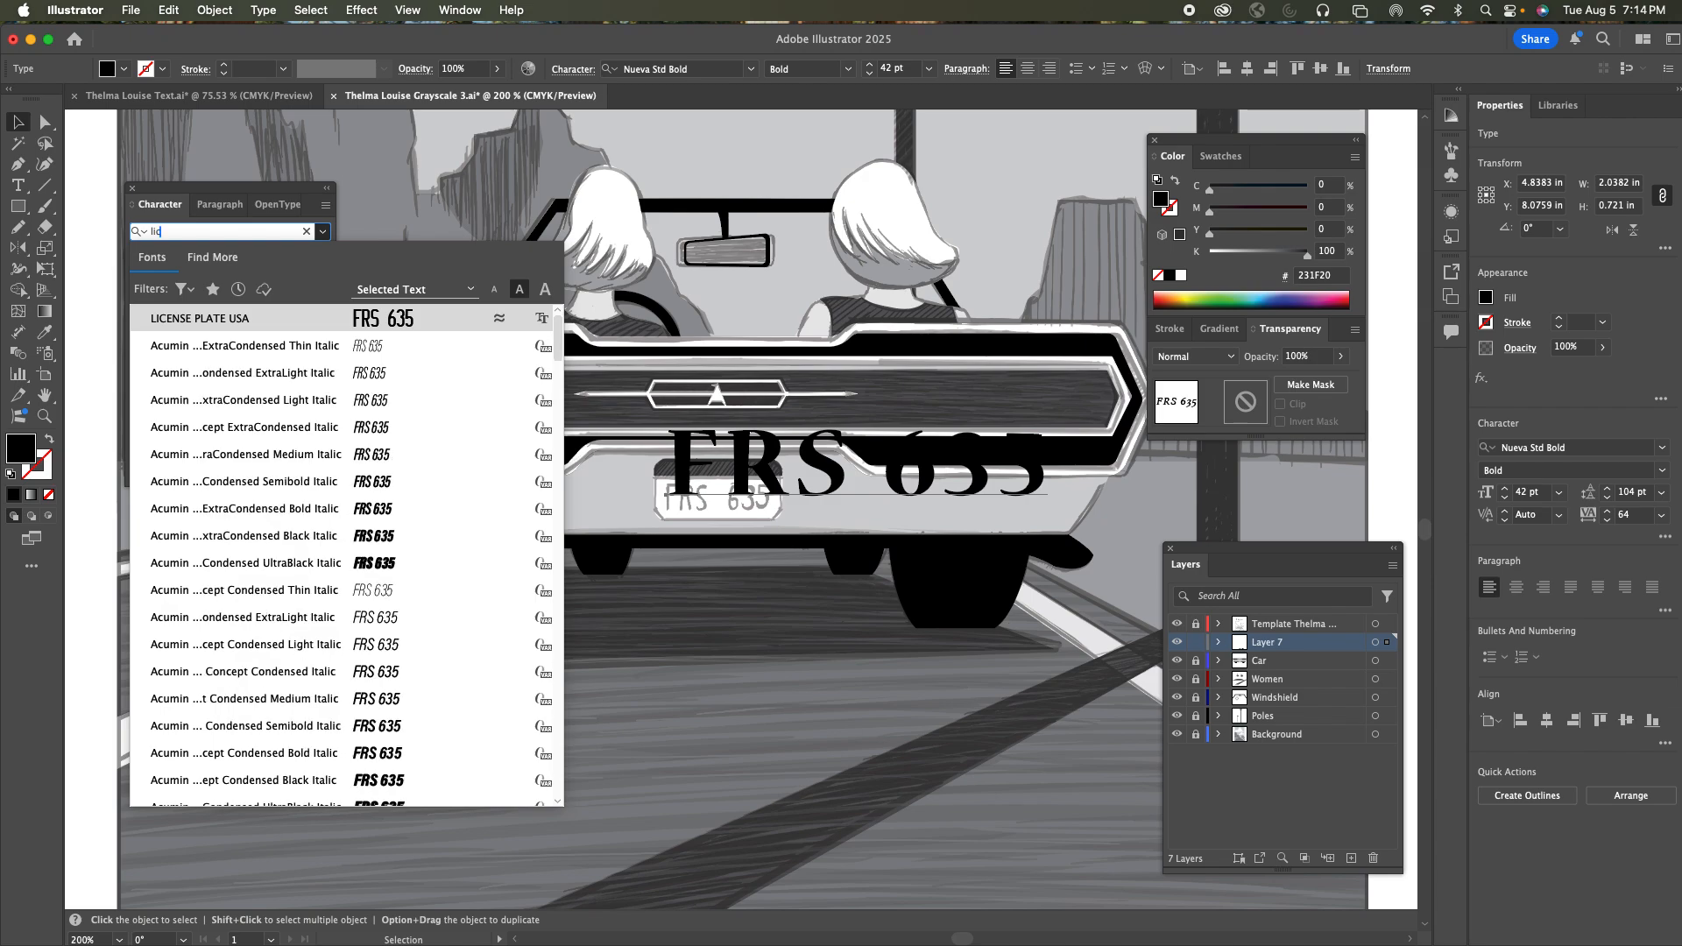
click(184, 325)
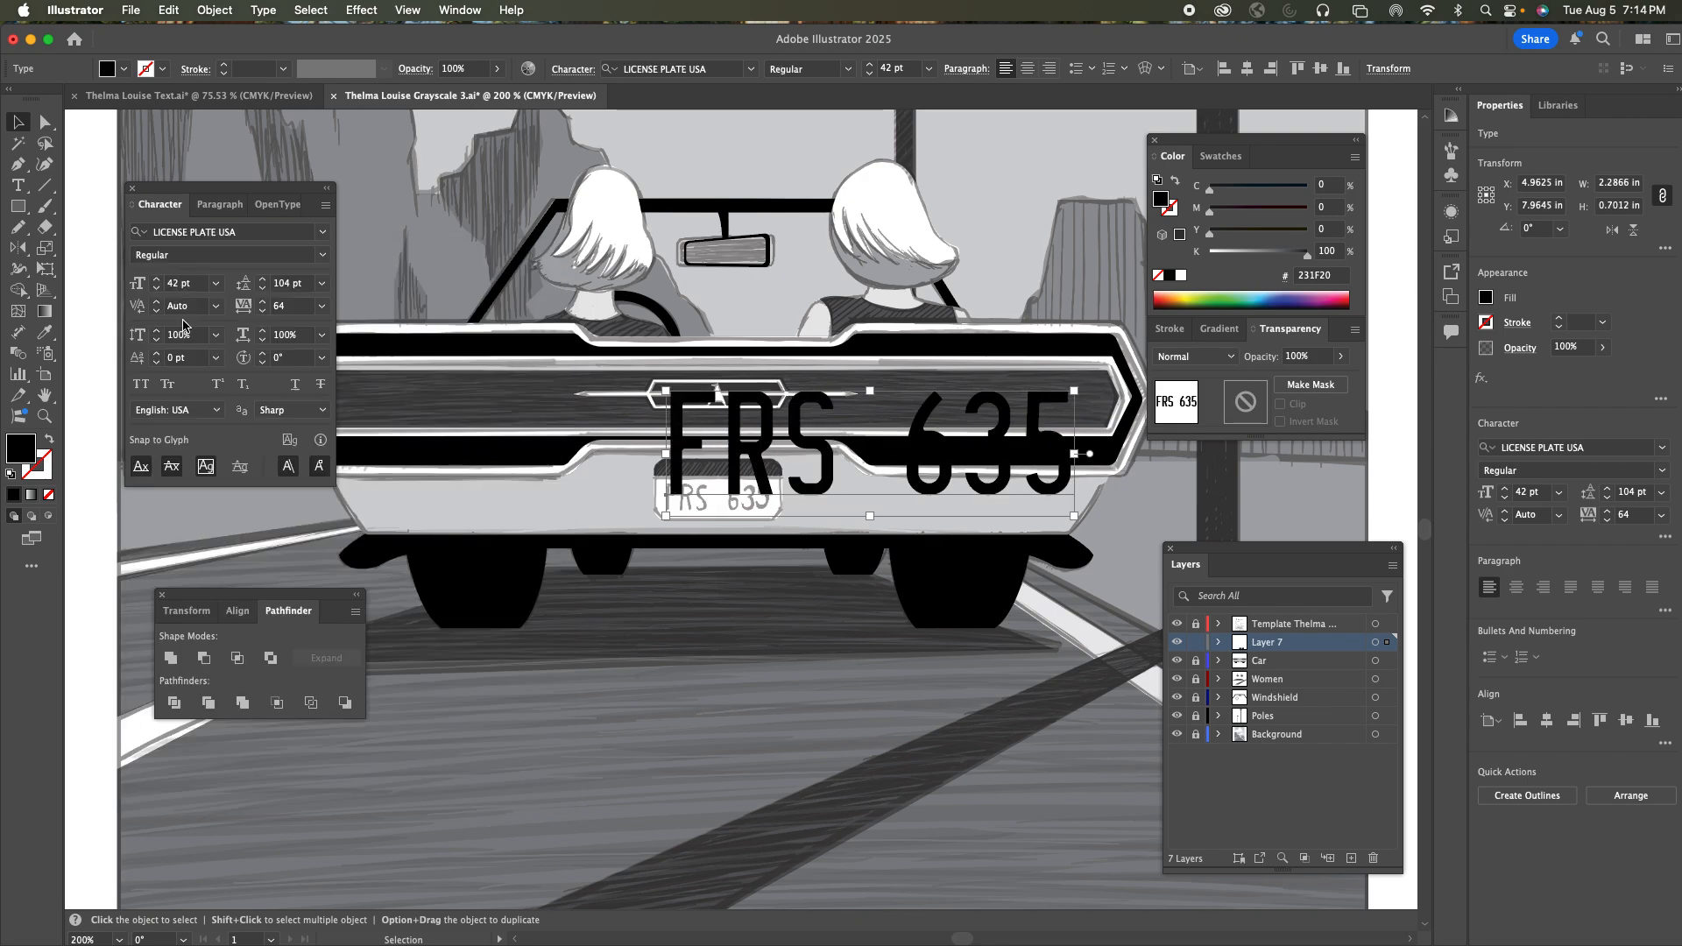
Set the FRS 635 text to 12 pt and move it down onto the white area of the license plate
click(869, 74)
click(870, 74)
click(870, 73)
click(870, 74)
click(870, 74)
click(870, 73)
click(870, 73)
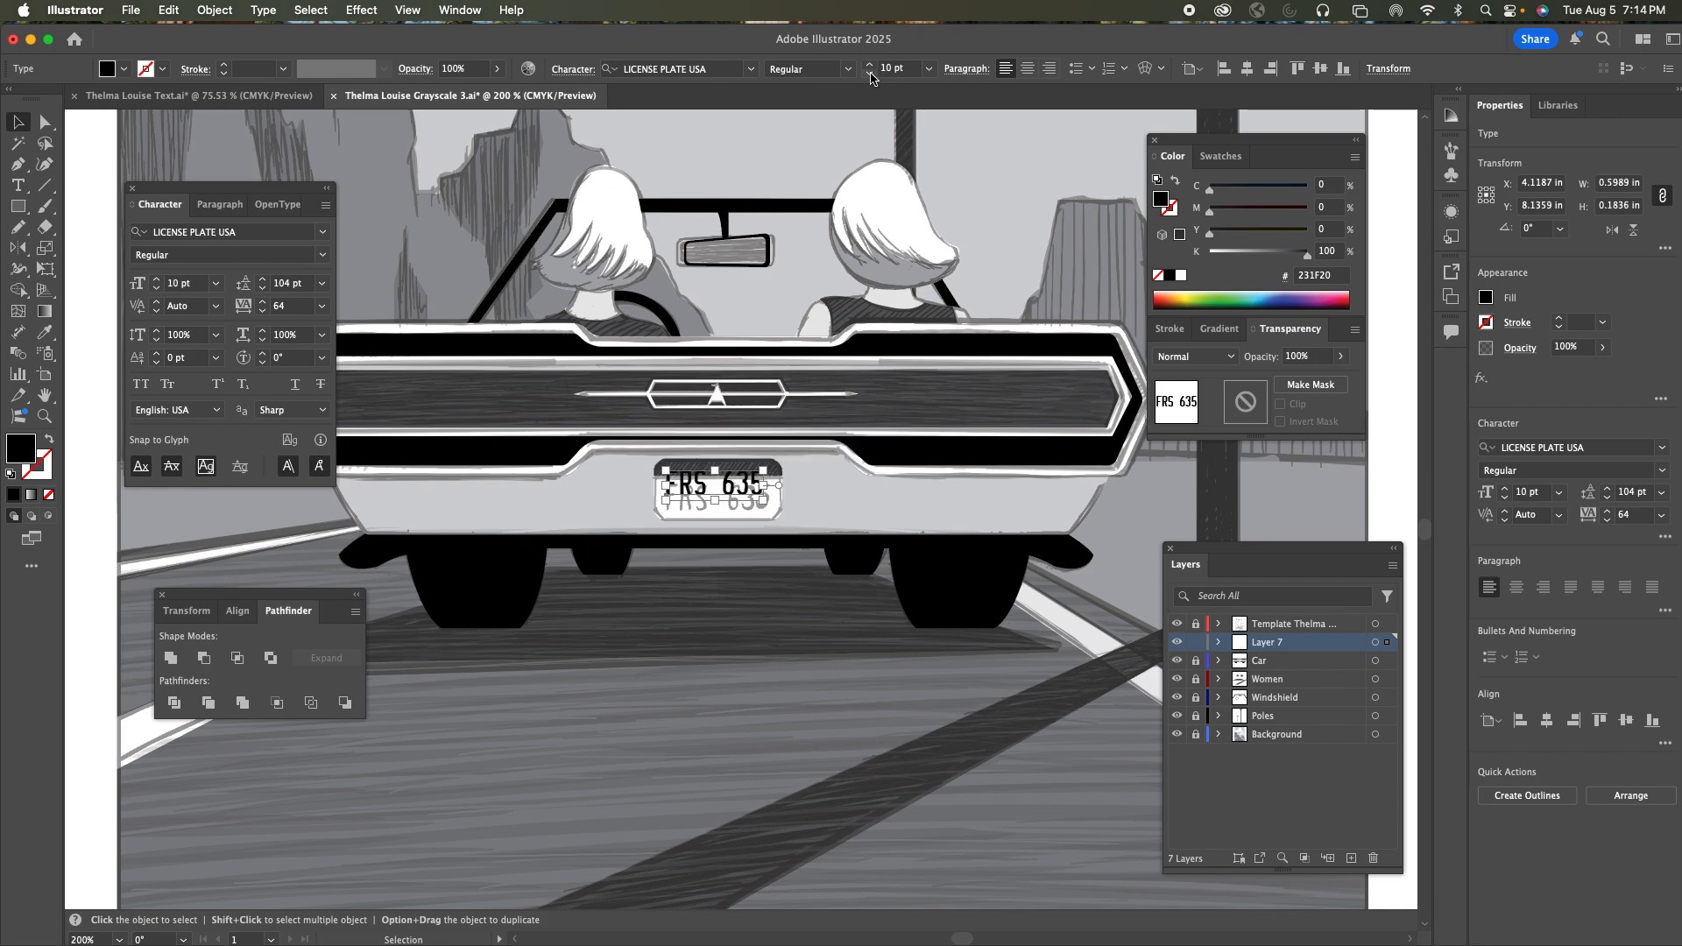
click(869, 63)
click(870, 63)
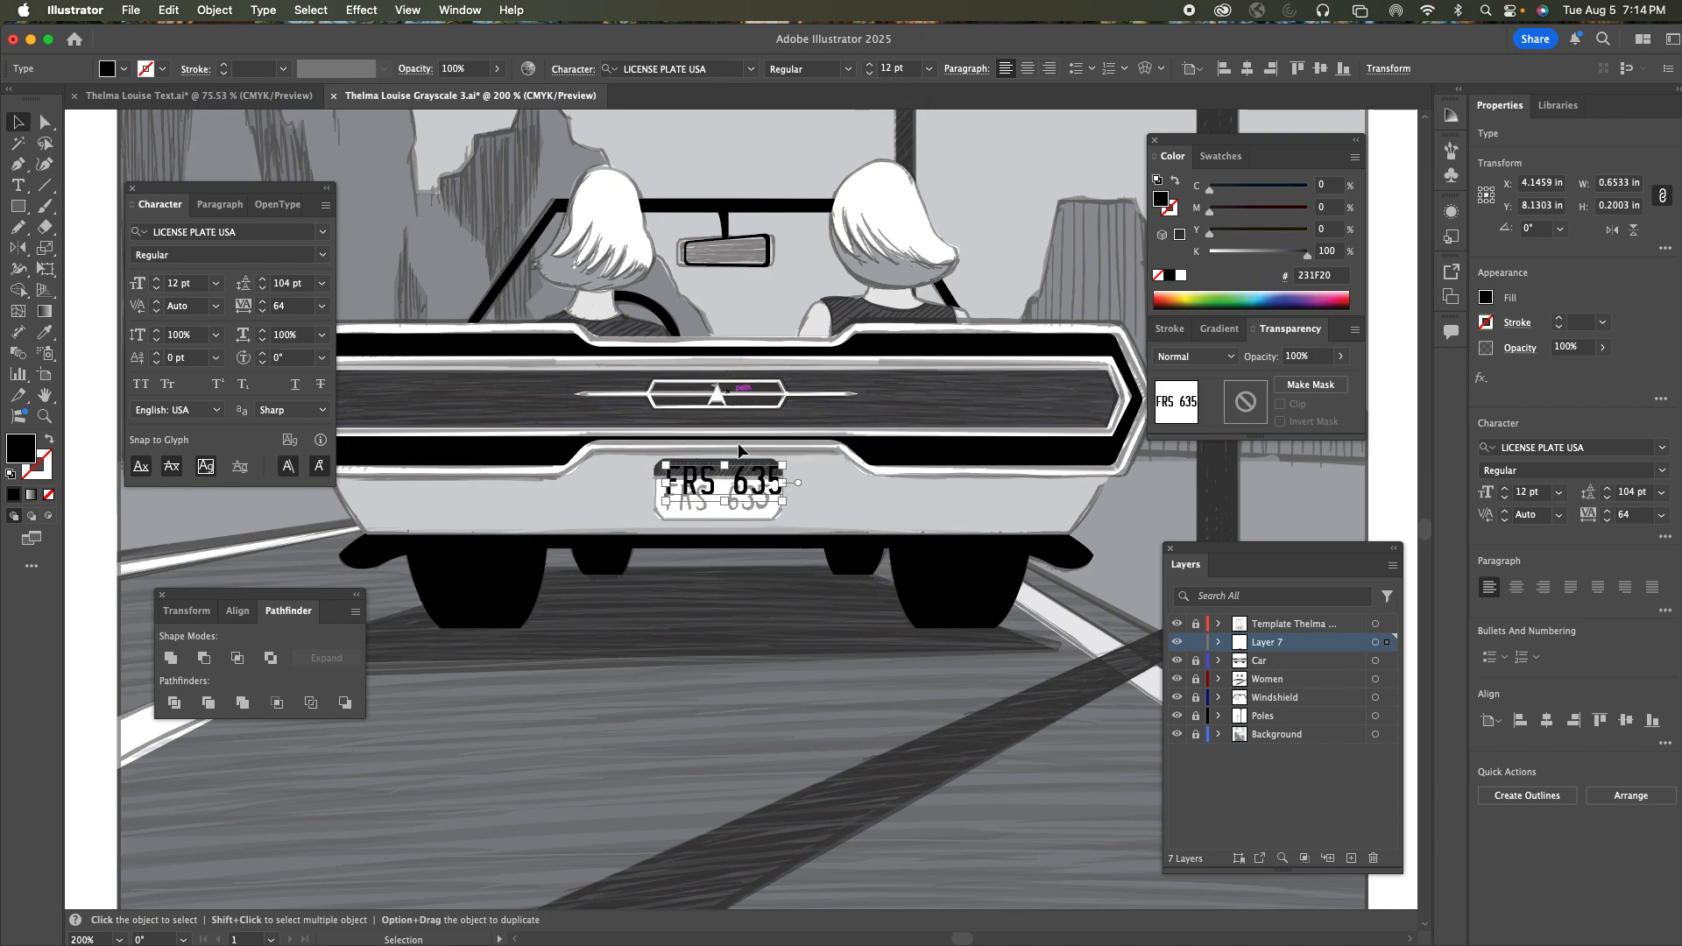
mouse_move(740, 483)
mouse_down()
mouse_move(739, 501)
mouse_move(751, 493)
mouse_up()
Set the plate text to 11 pt and reposition it centrally within the license plate
key(z)
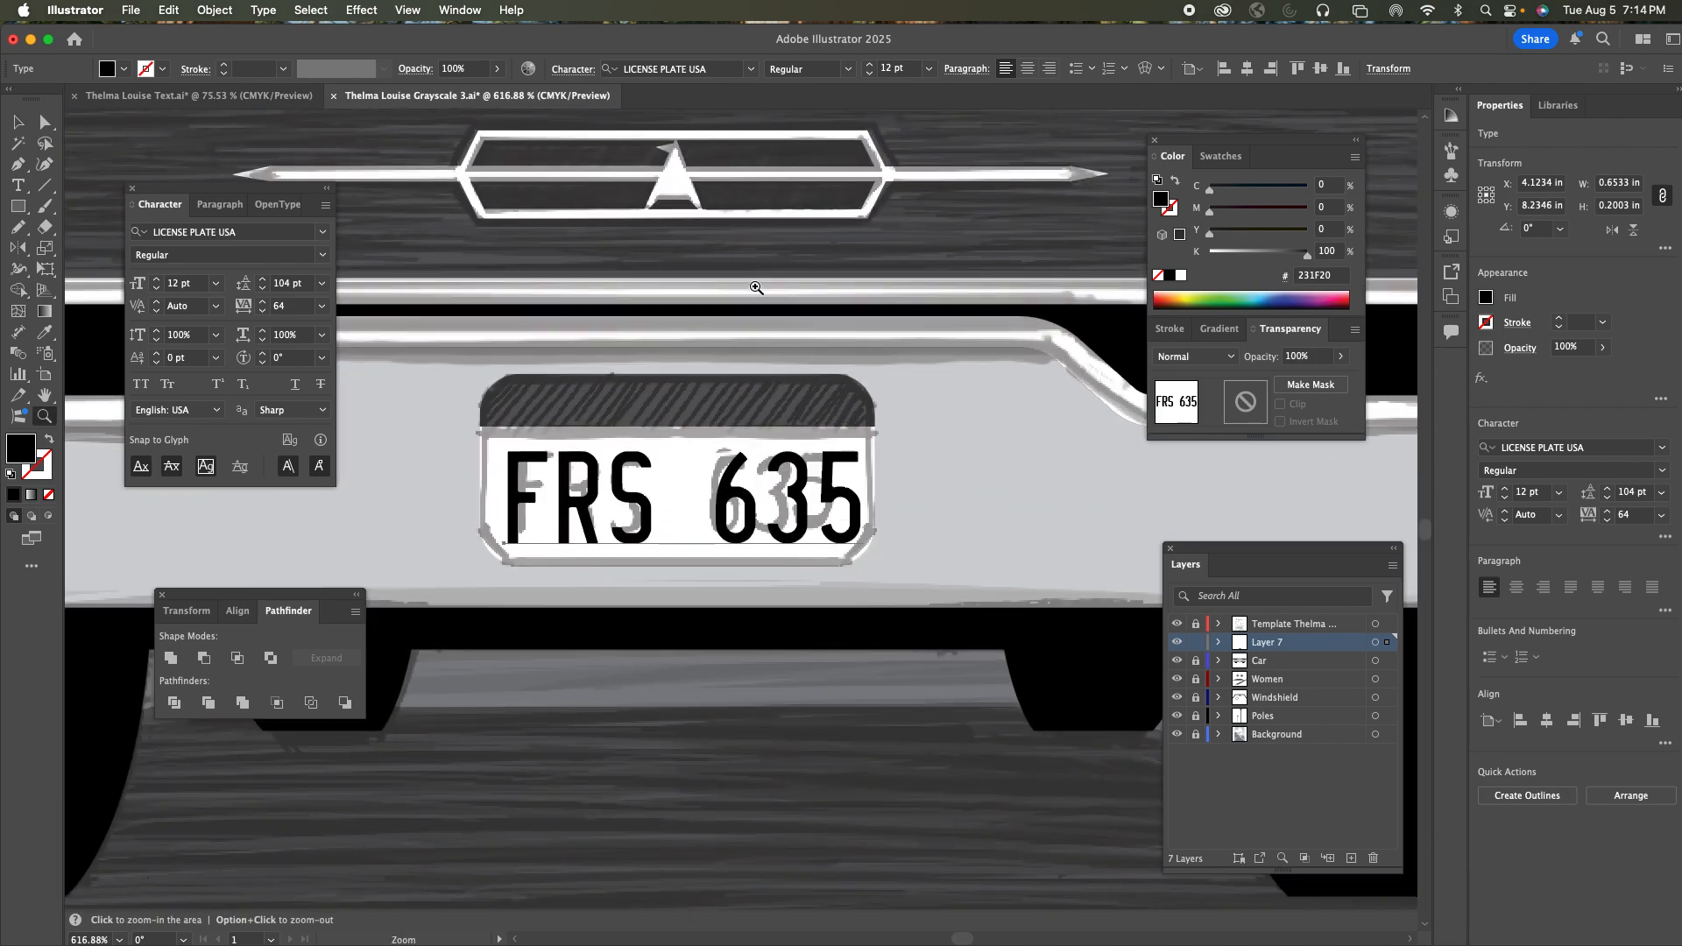
click(871, 75)
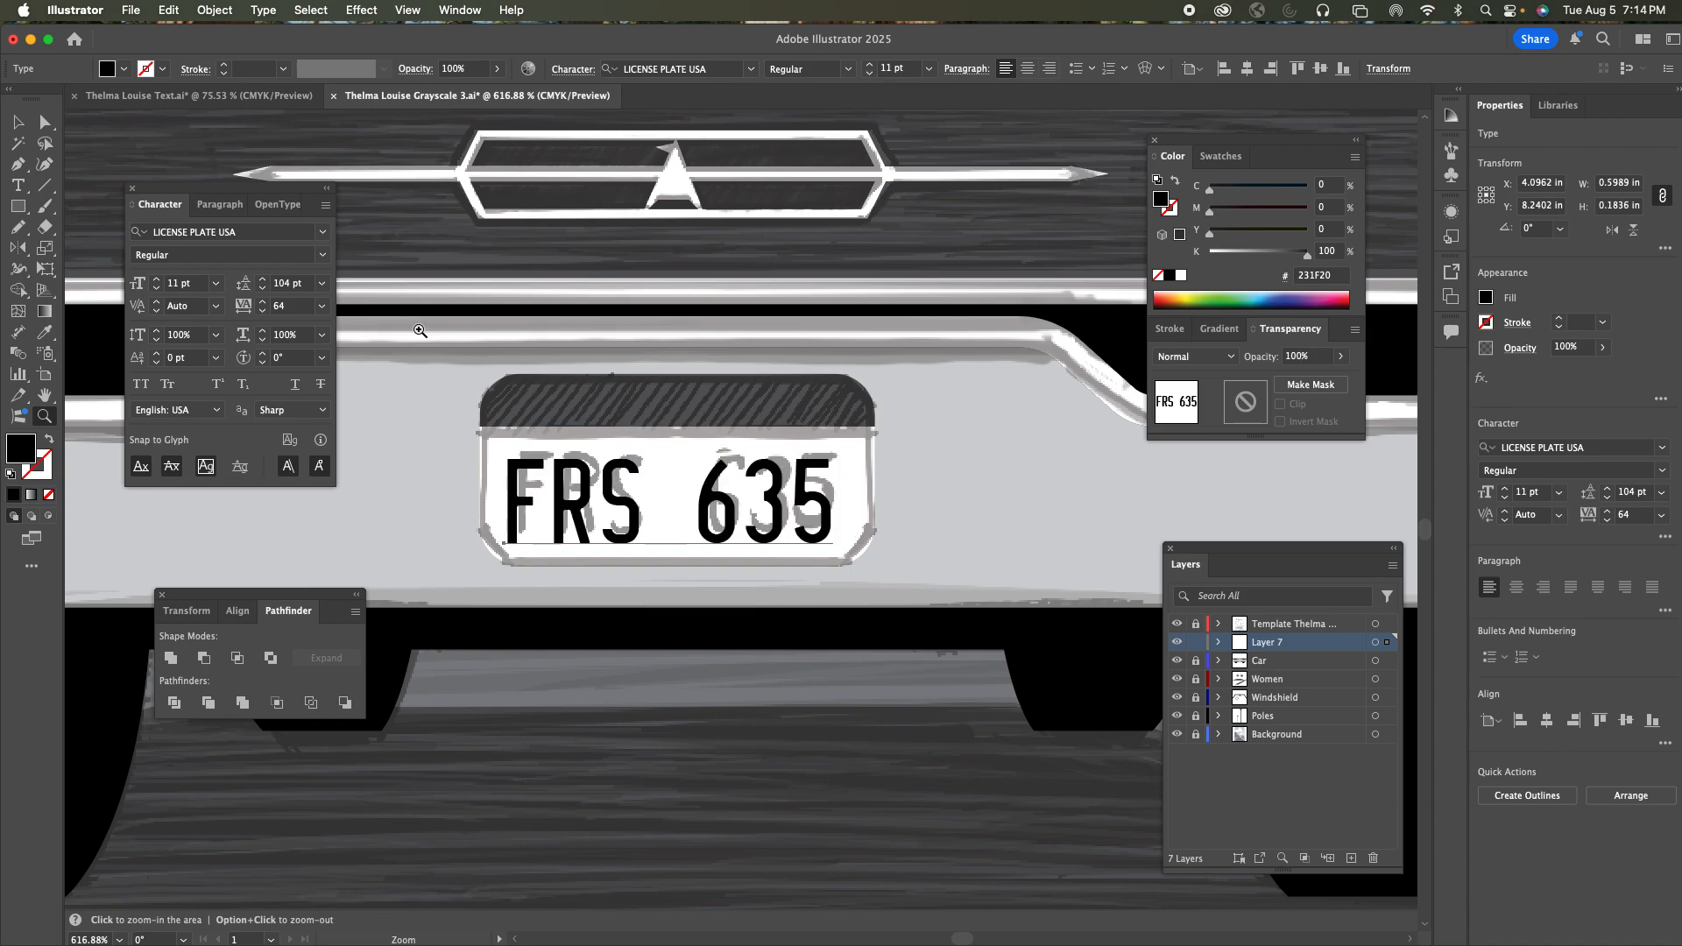
click(17, 122)
drag(722, 496, 745, 487)
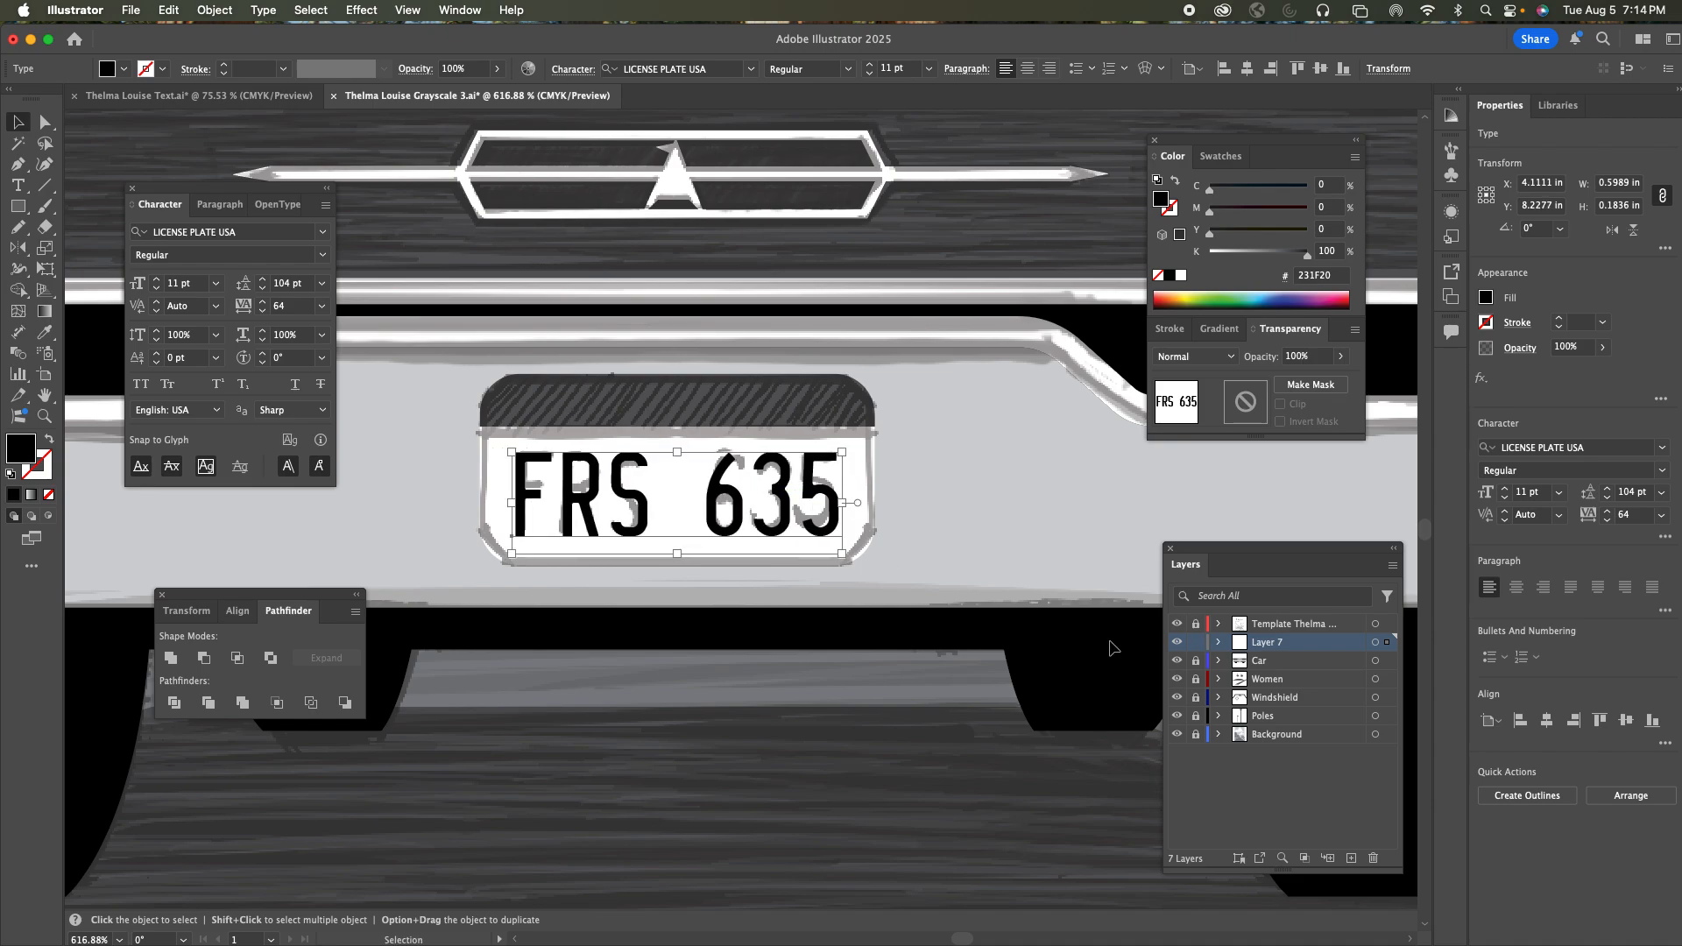
Hide the template sketch layer and set the kerning between the 6 and the 3 in the plate text to -20
click(1177, 624)
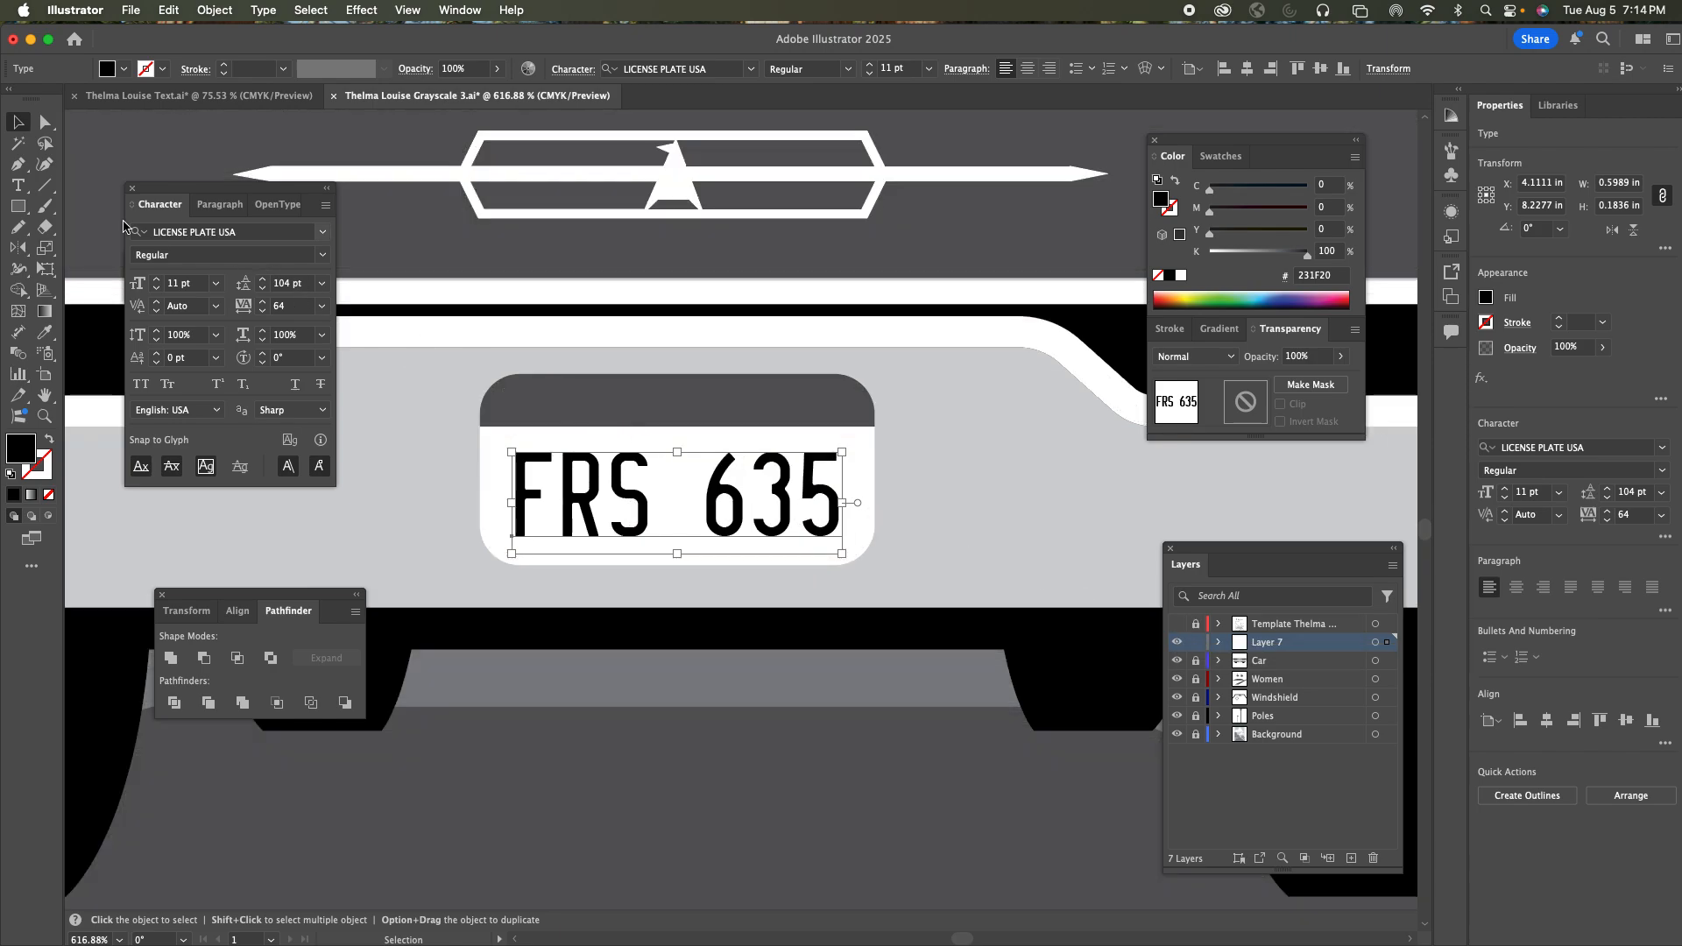
click(16, 188)
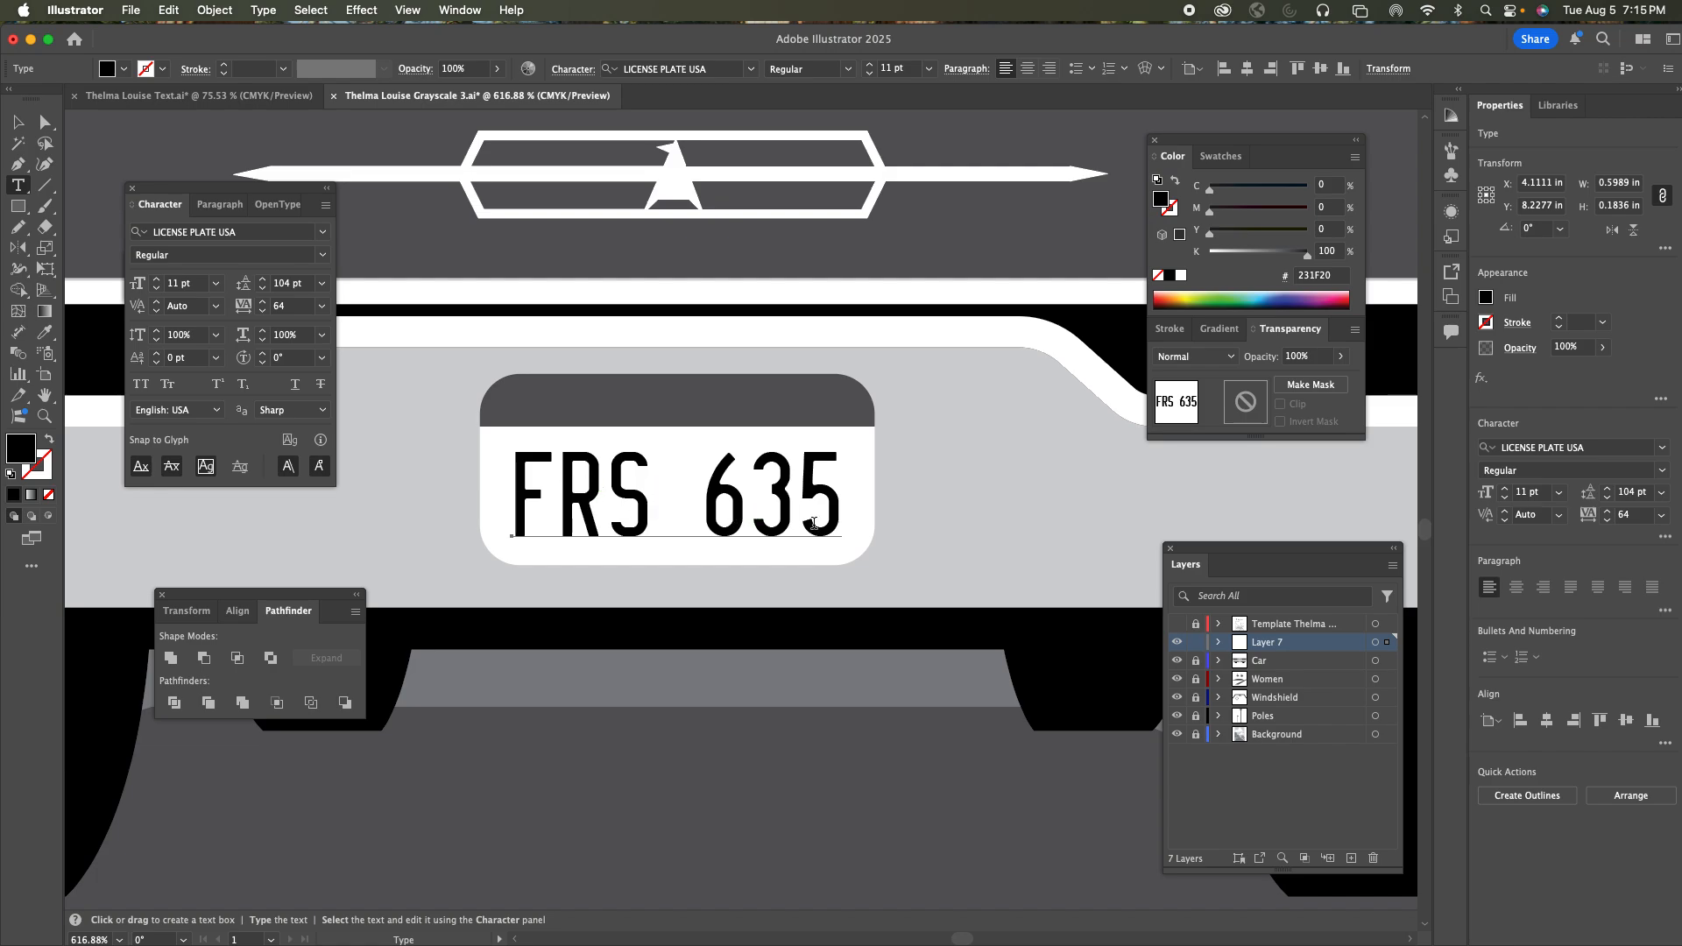
click(754, 526)
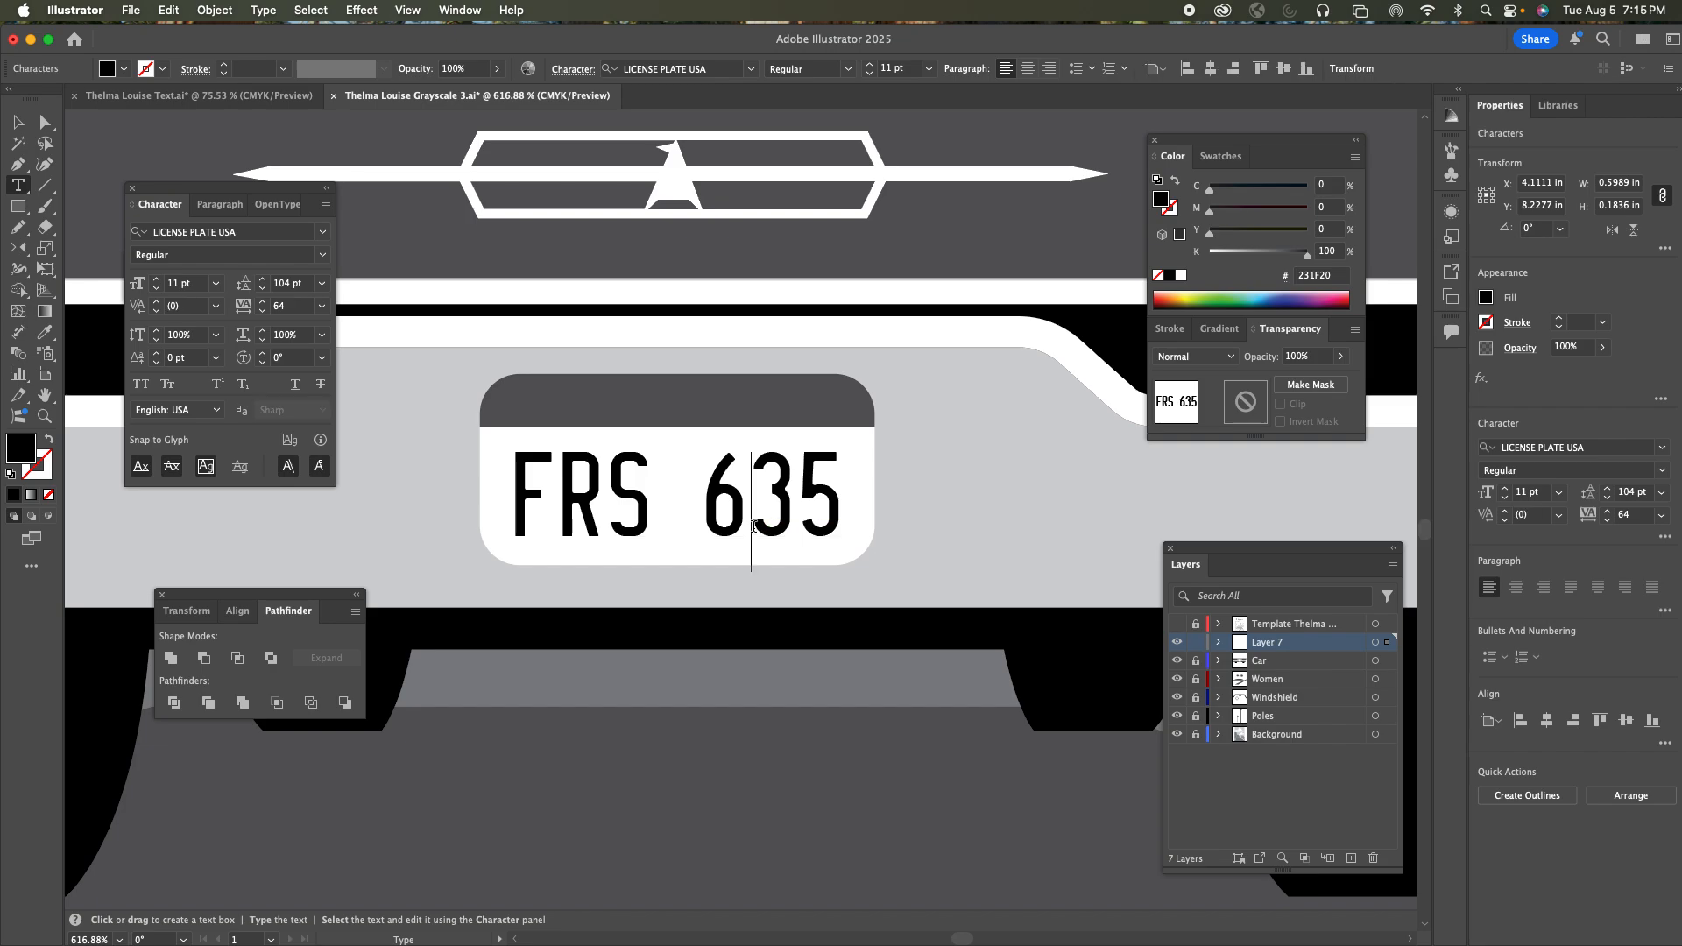
key(alt)
key(alt+Left)
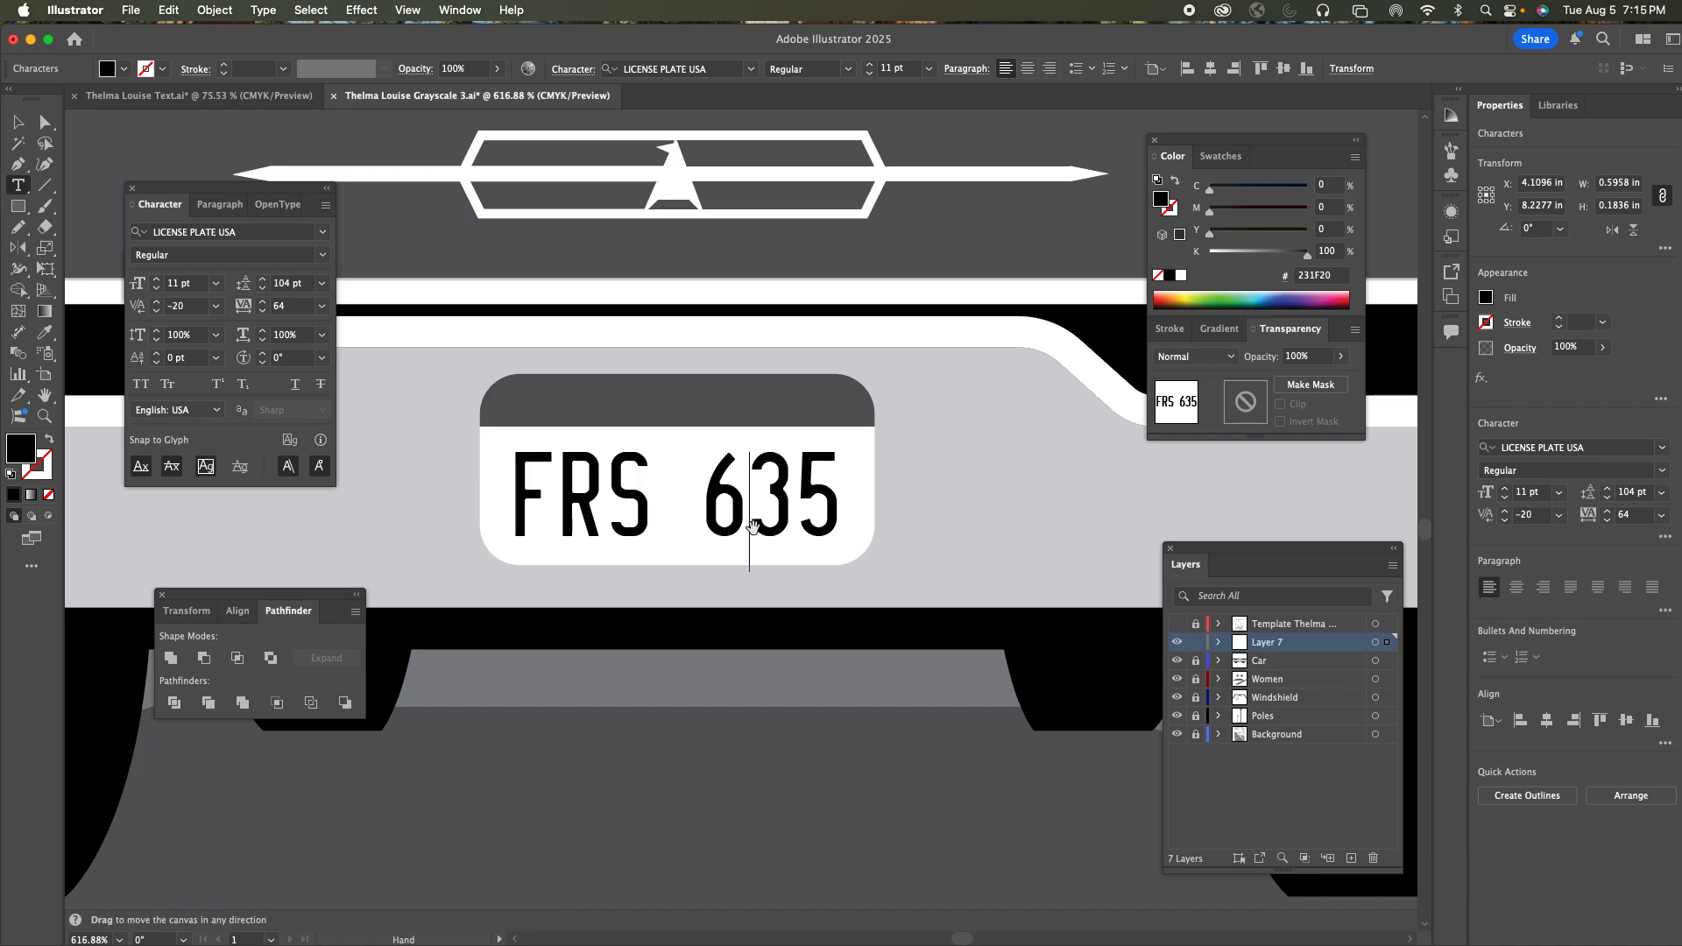
Nudge the FRS 635 text slightly up and over to center it on the plate, and convert it to outlines
key(Escape)
drag(732, 529, 736, 523)
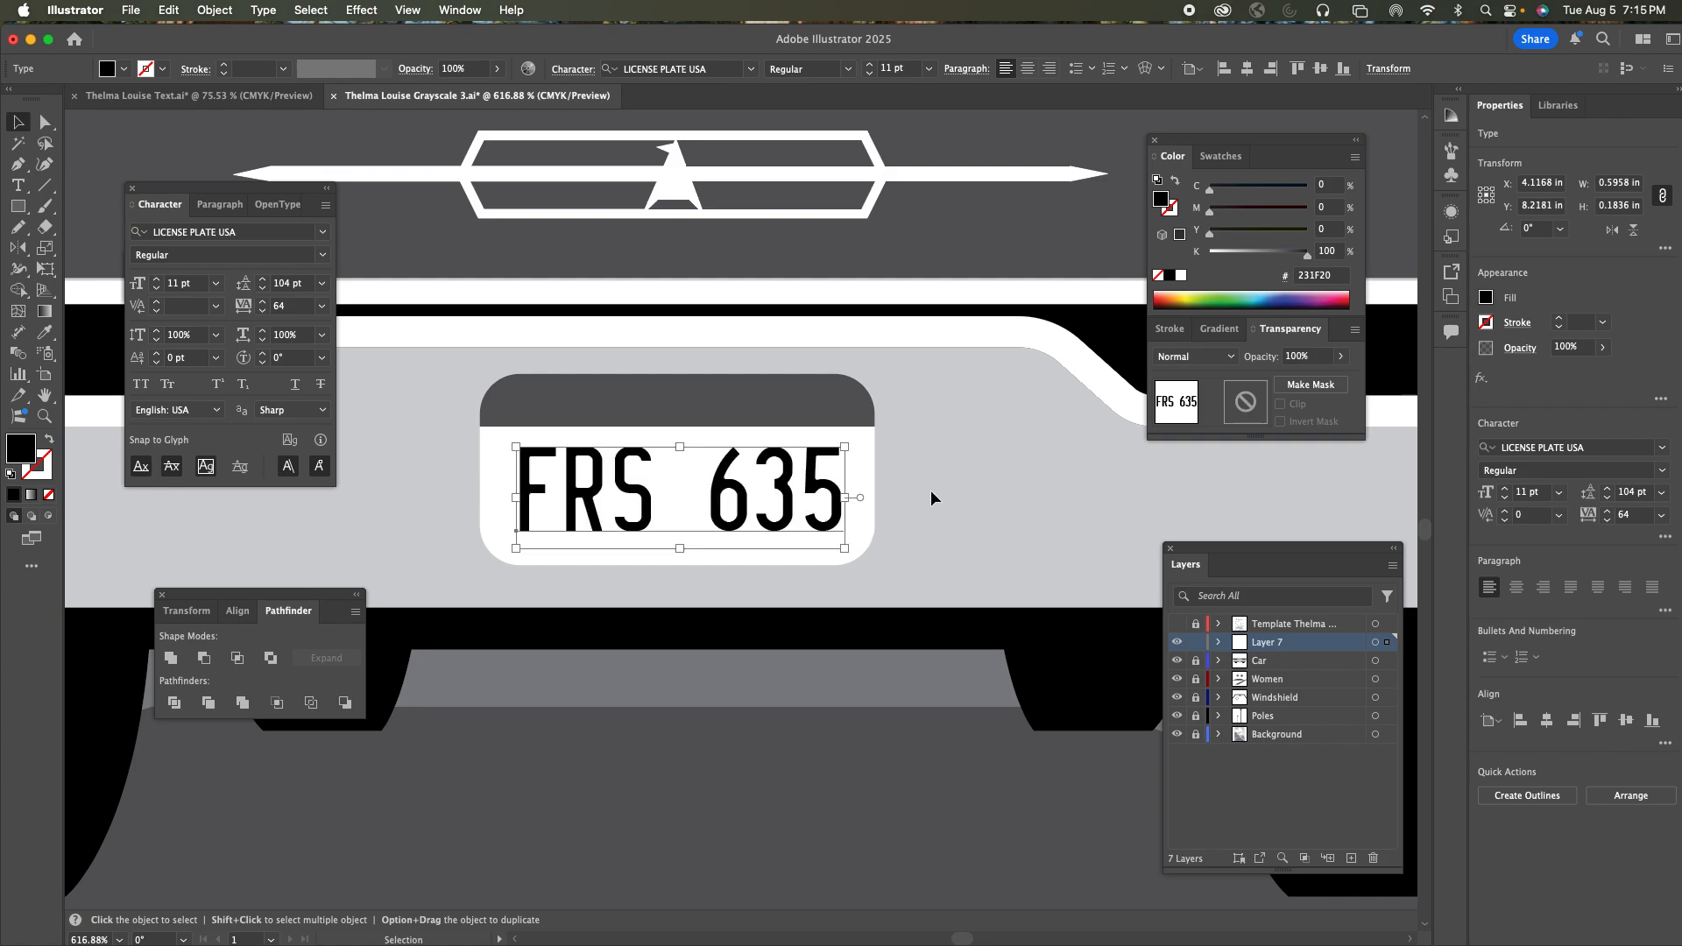
click(212, 10)
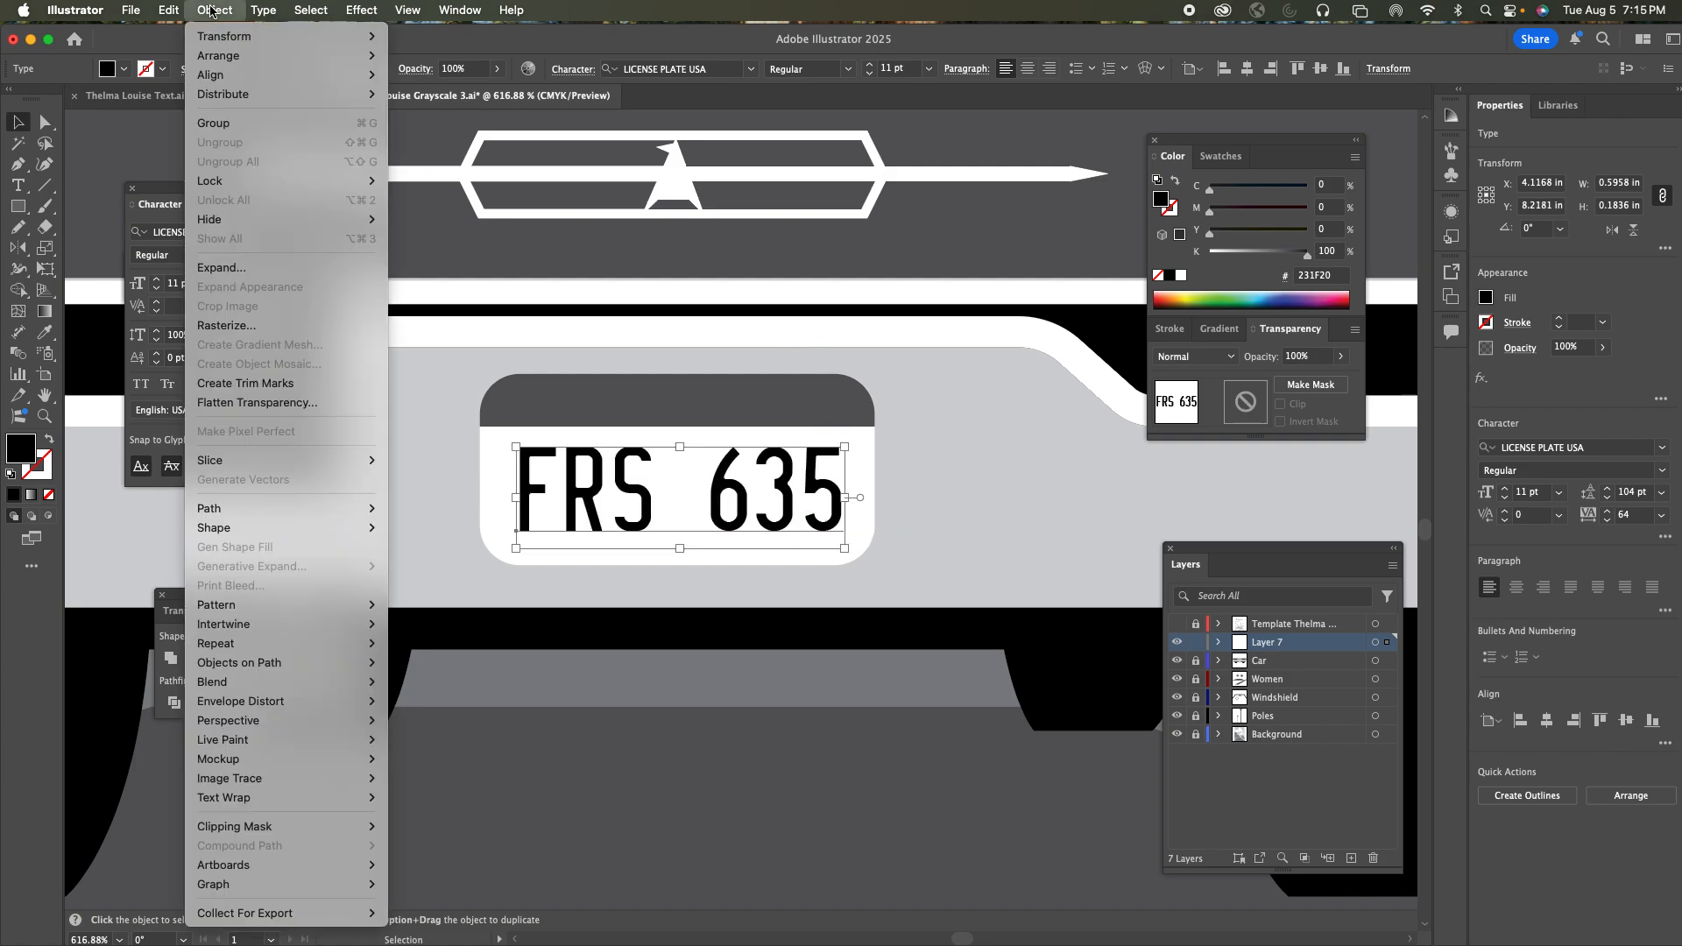
mouse_move(261, 10)
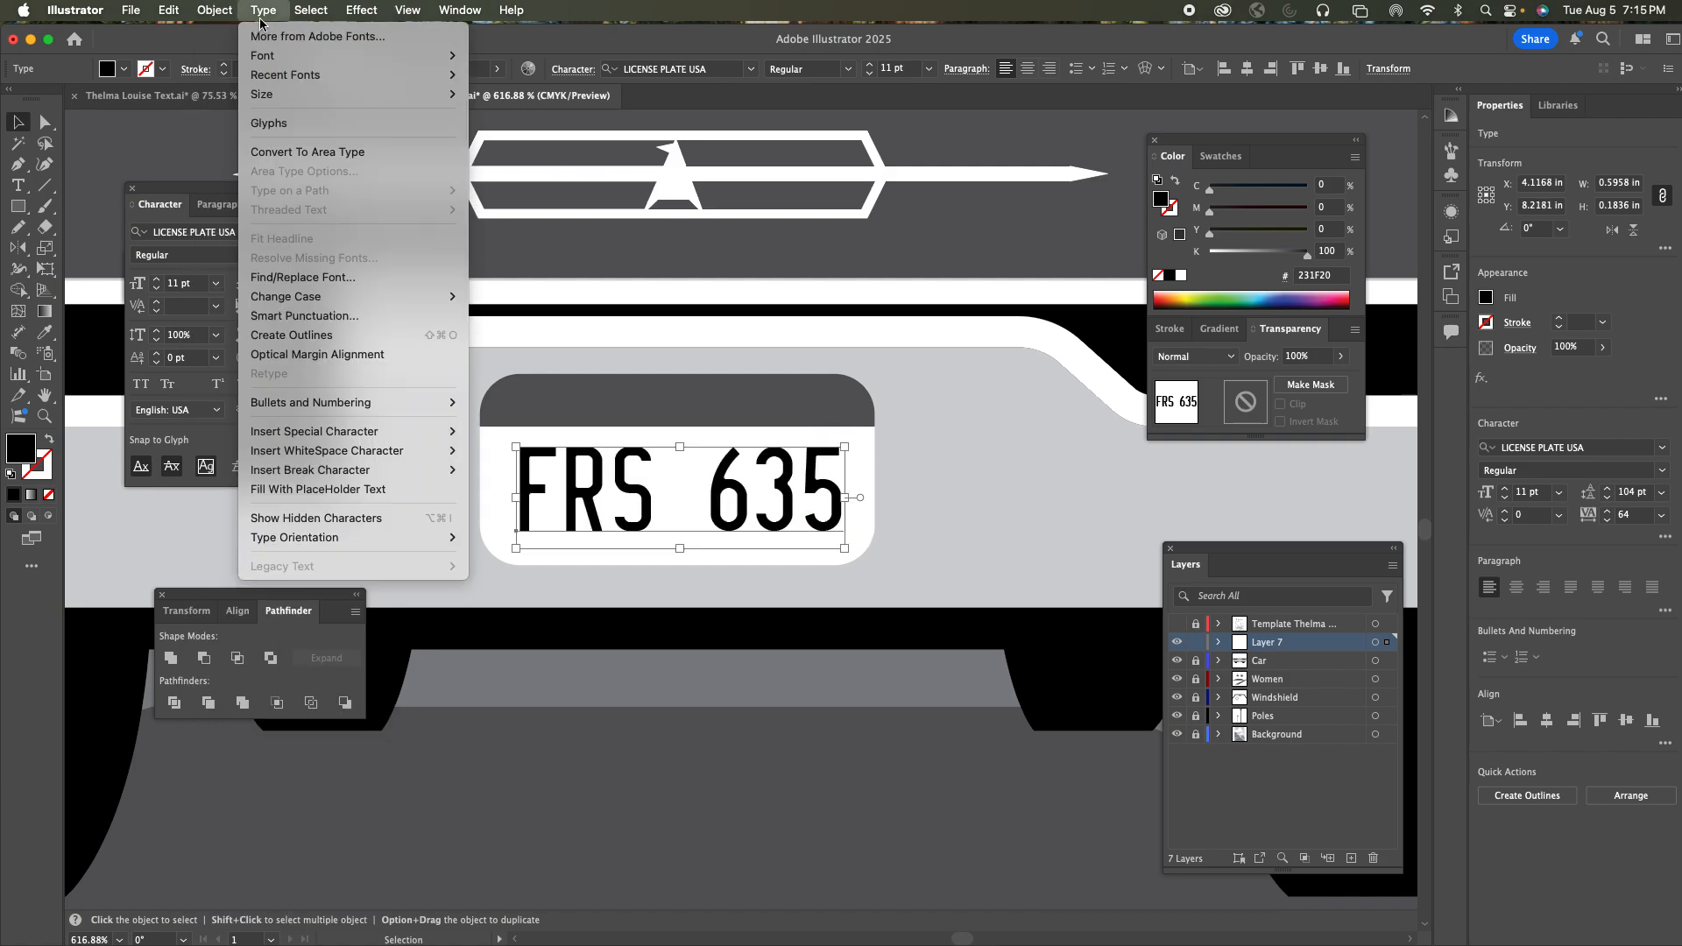
click(364, 337)
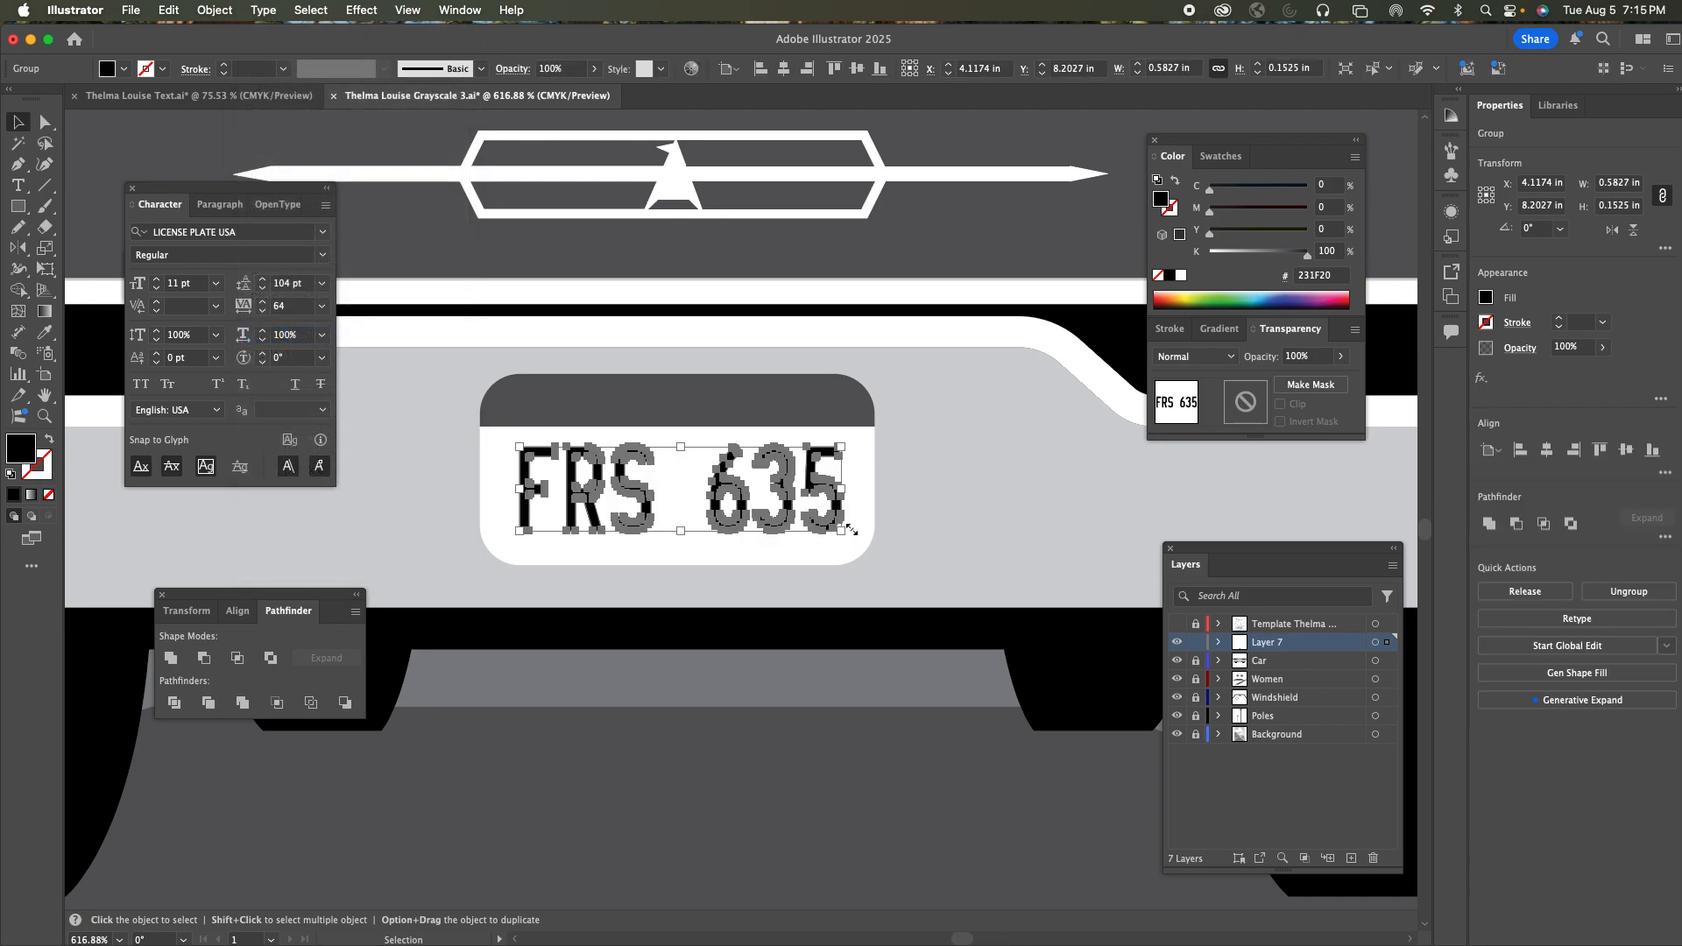
click(937, 518)
key(a)
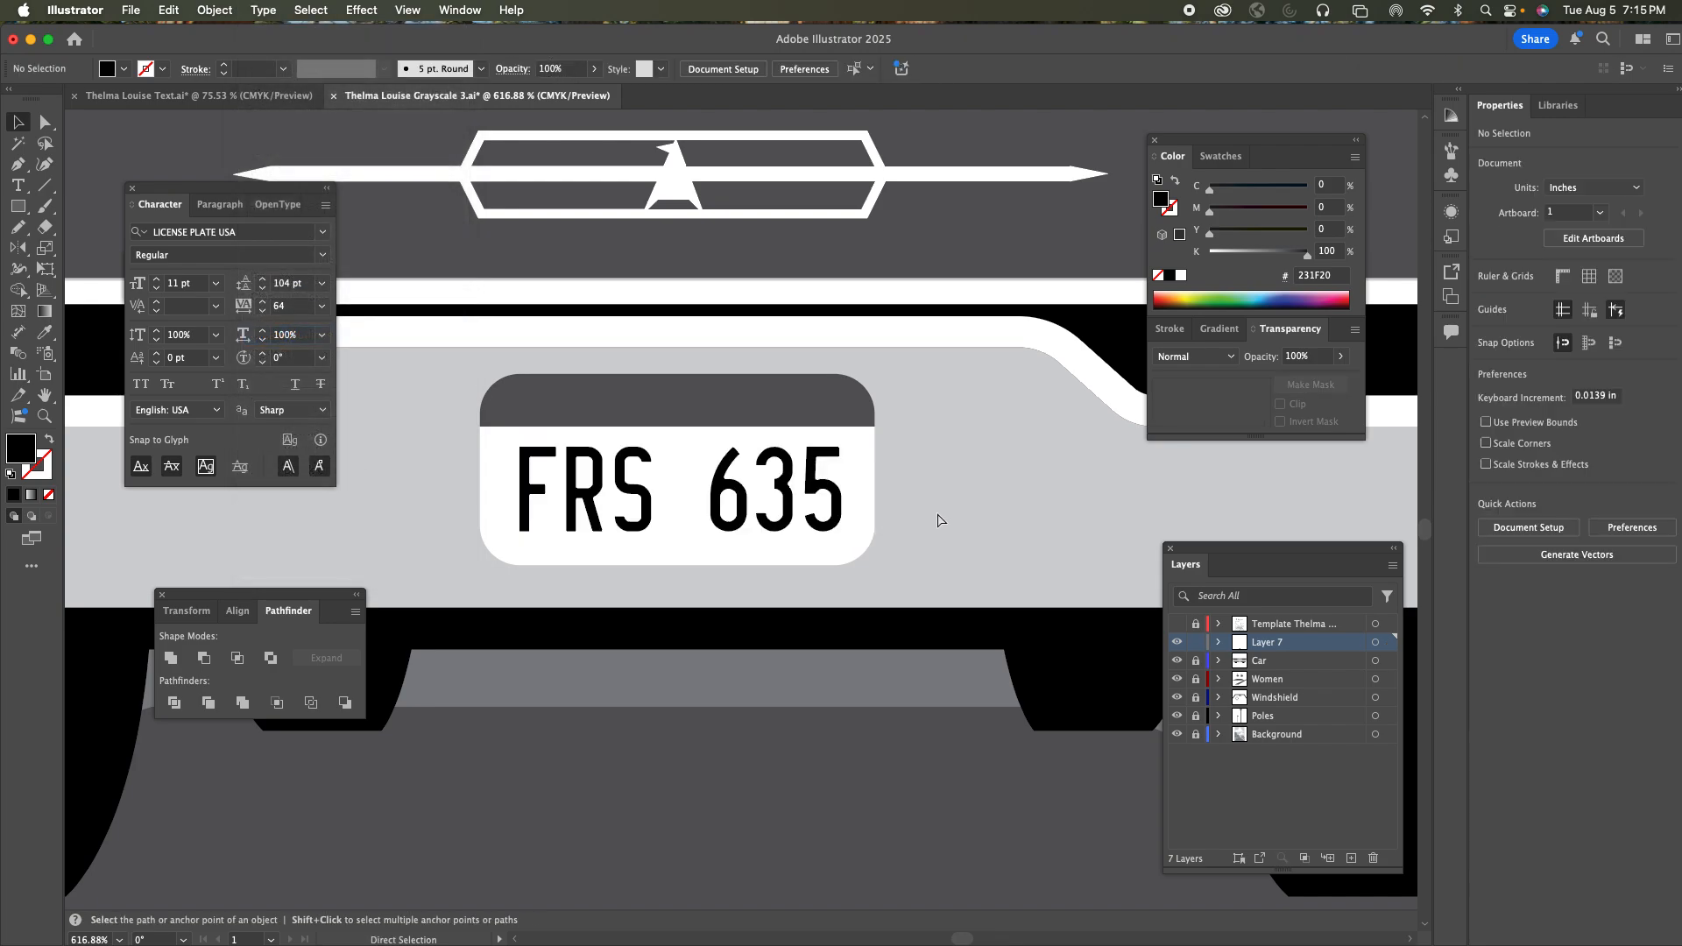
key(super+0)
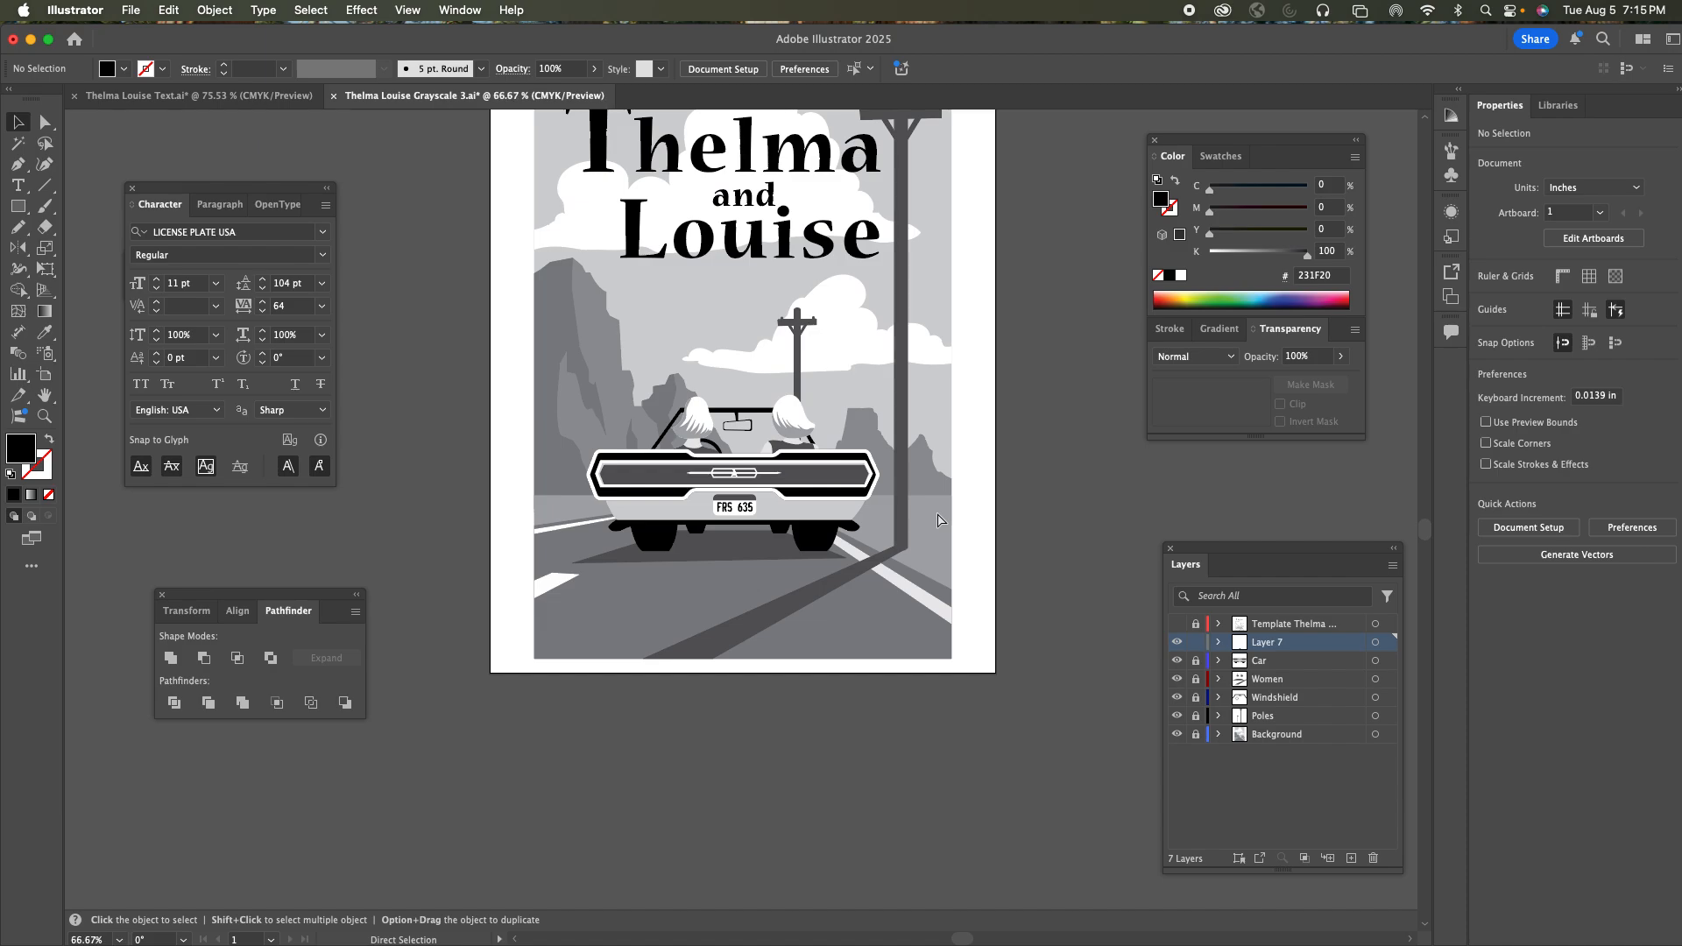
key(space)
drag(938, 515, 857, 625)
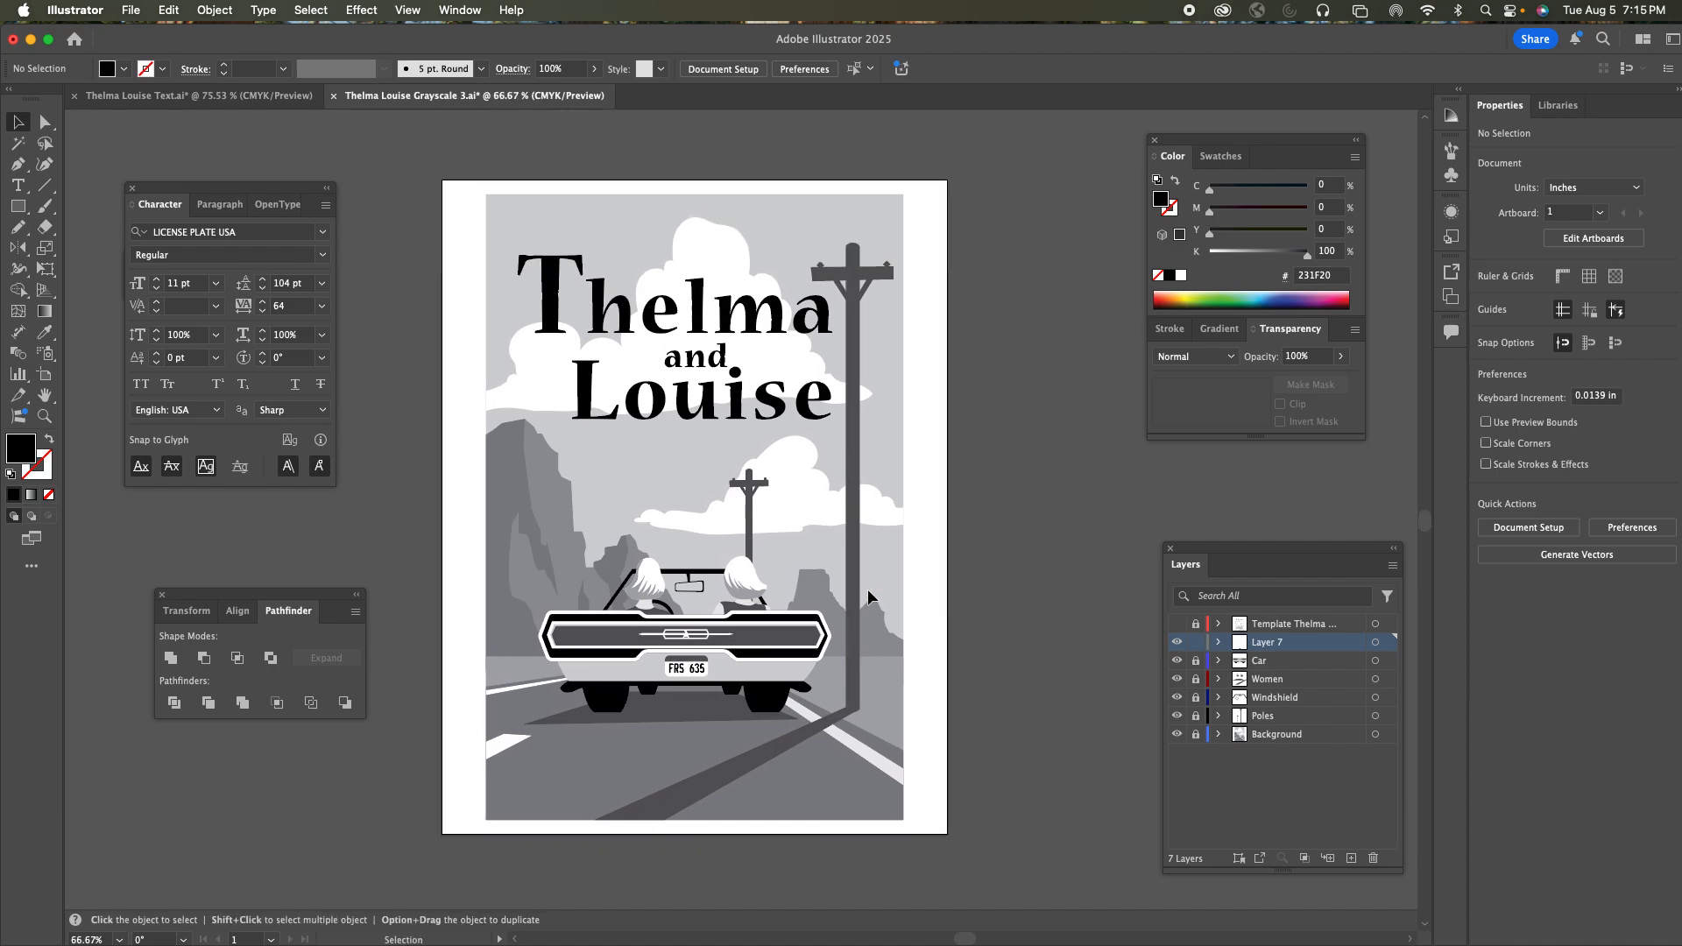